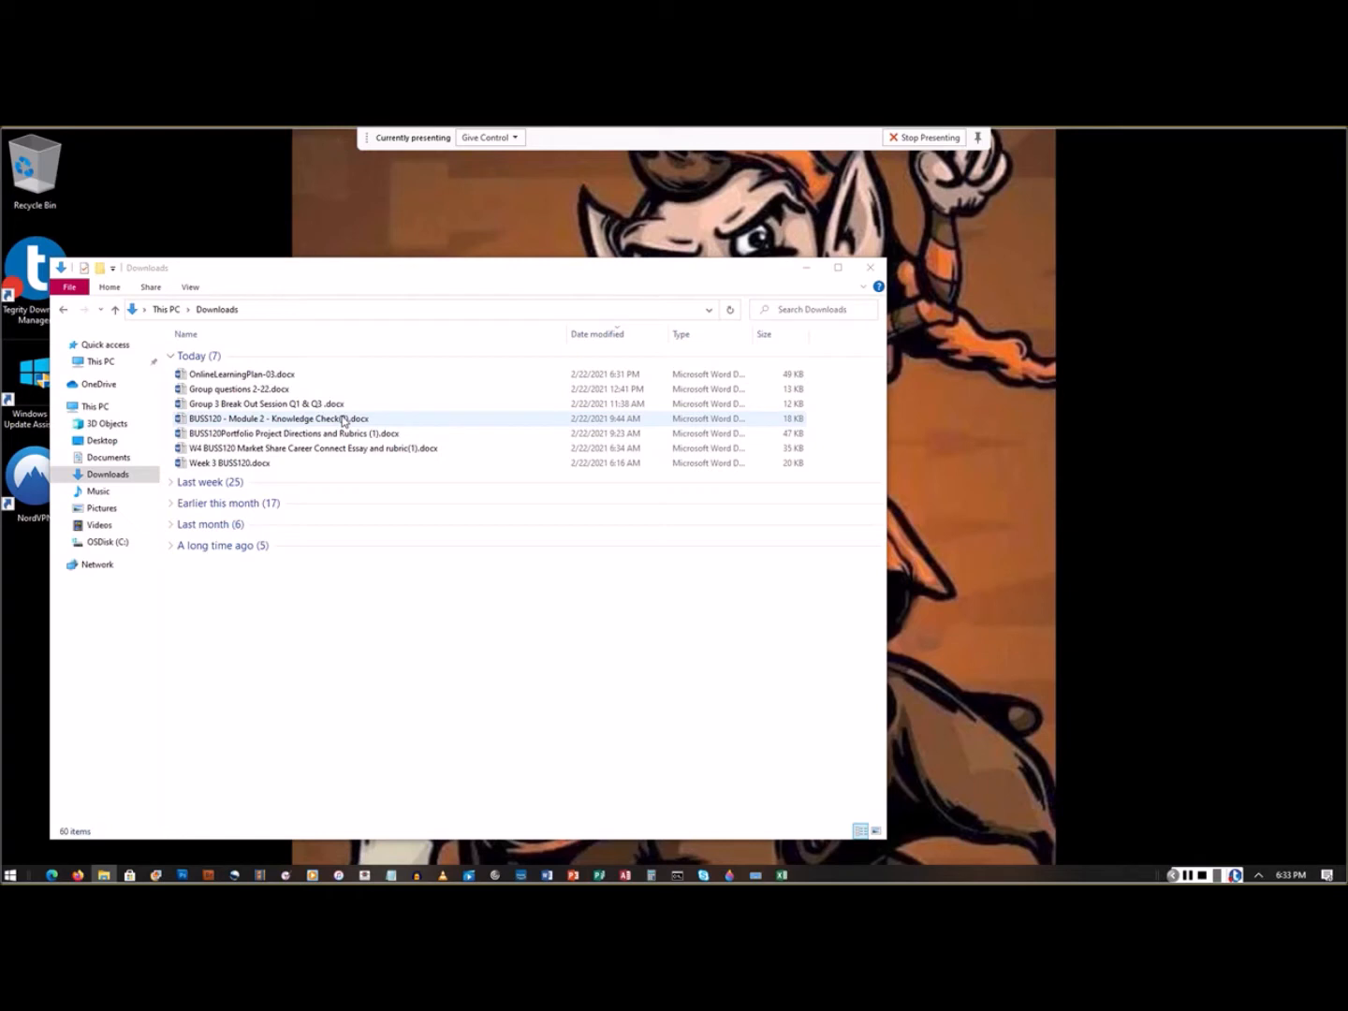
# Step: Open OnlineLearningPlan-03.docx from Downloads in Word, then minimize the Downloads folder window
pyautogui.click(250, 376)
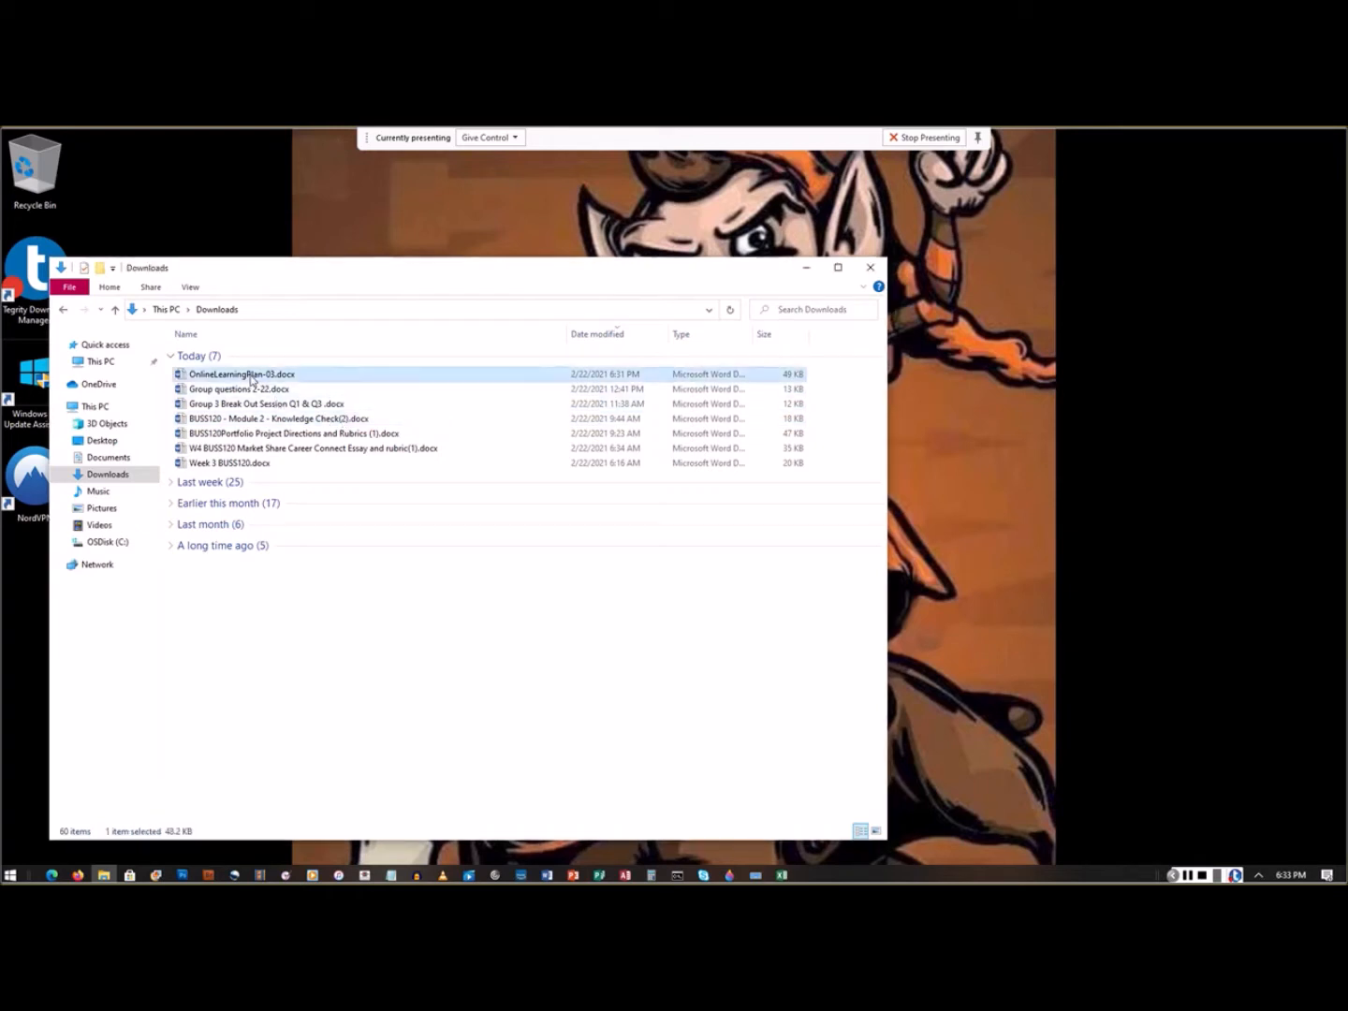
pyautogui.doubleClick(251, 377)
pyautogui.click(806, 268)
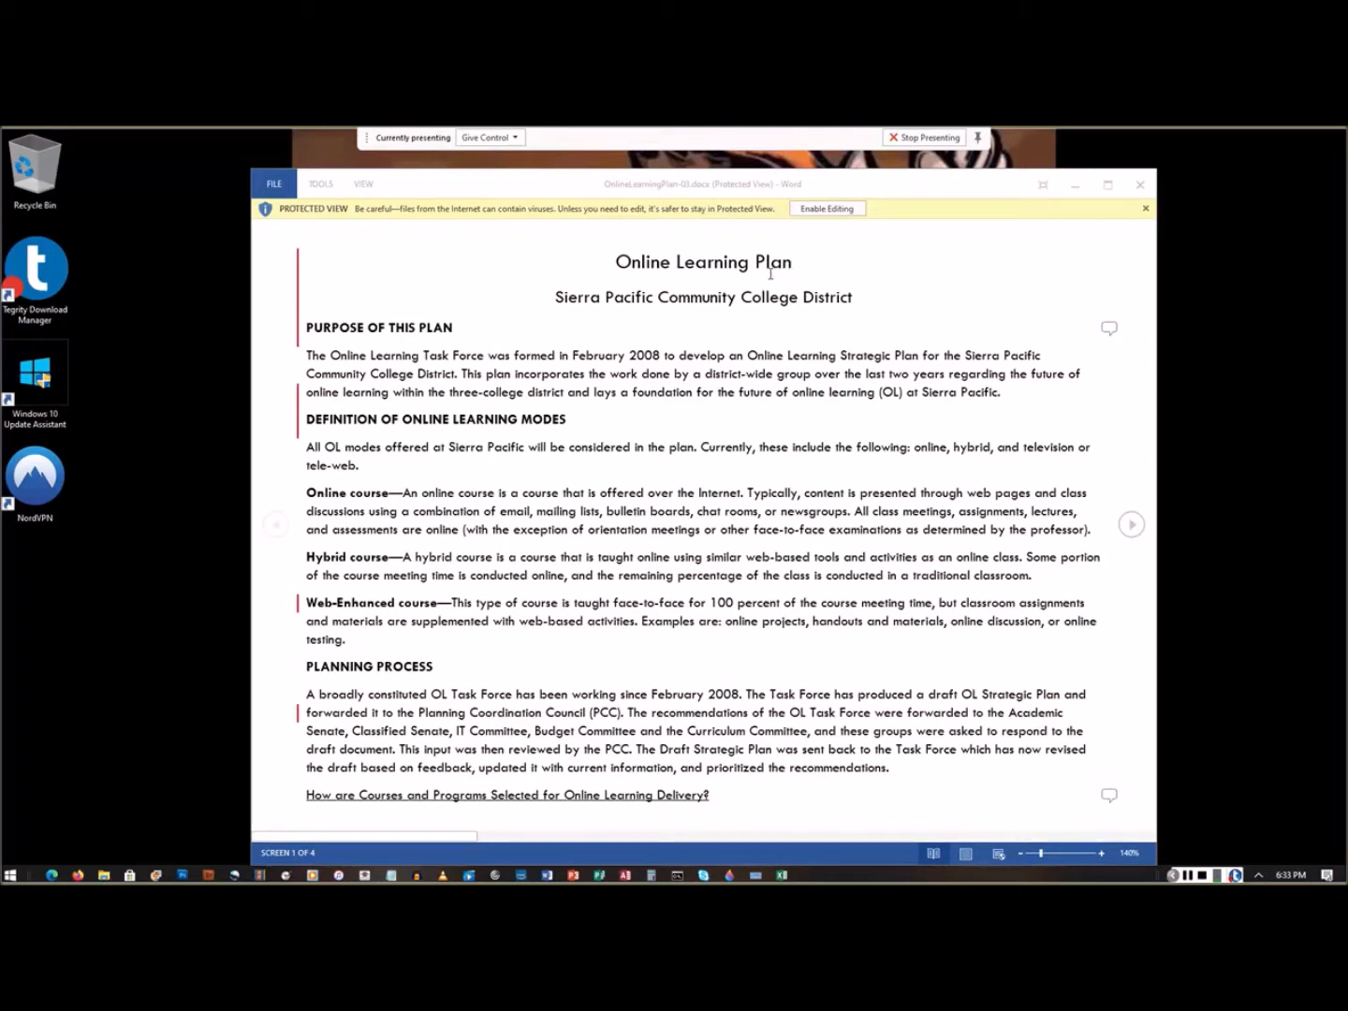
# Step: Enable editing, then start Save As browsing to the Downloads folder
pyautogui.click(844, 209)
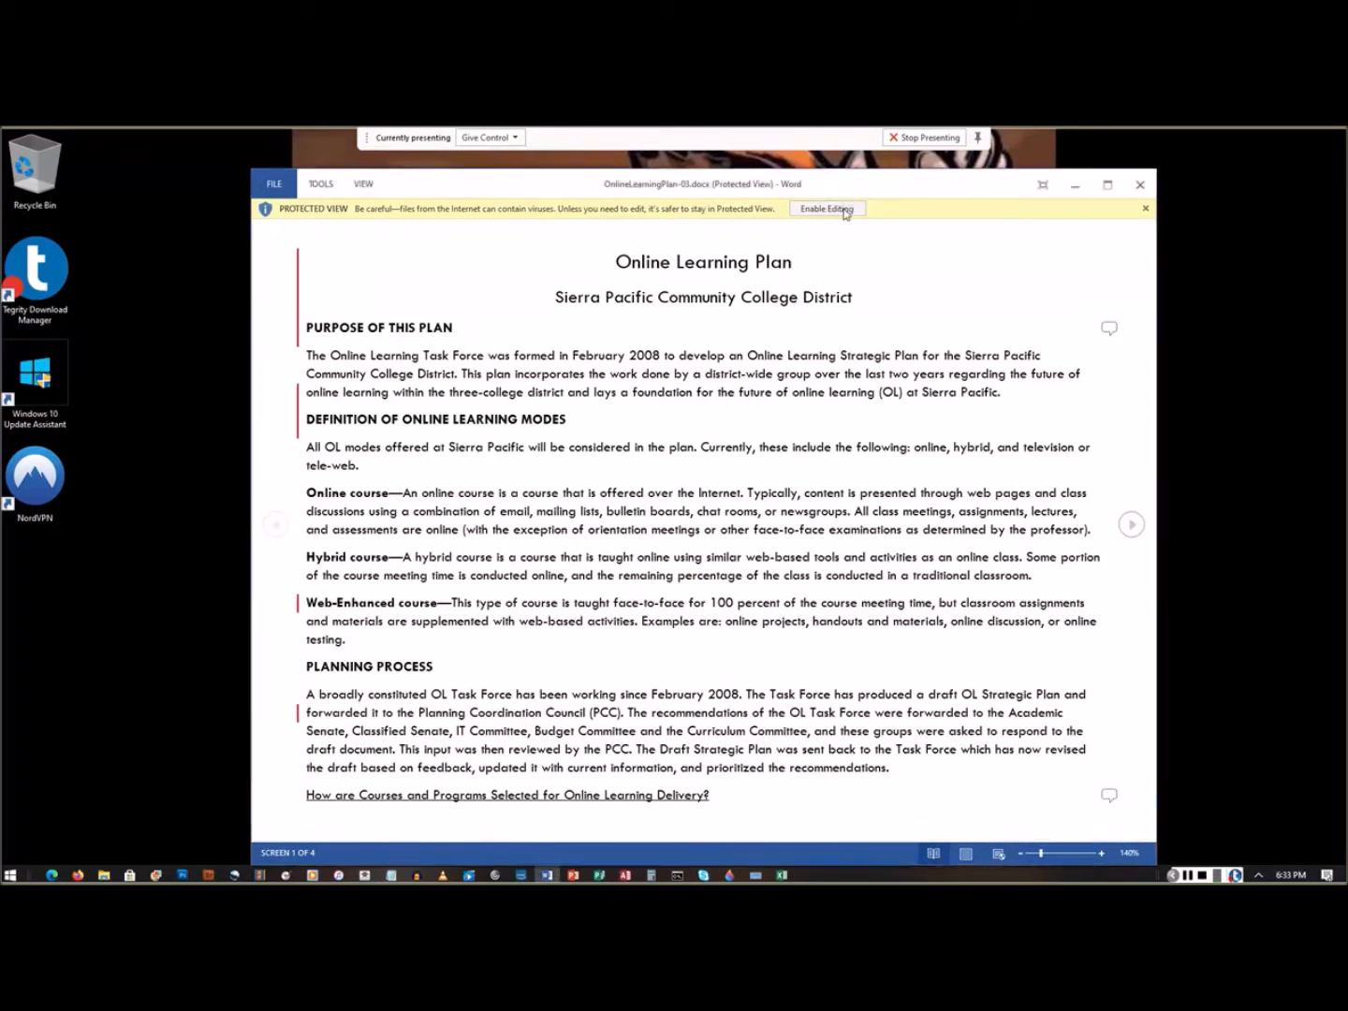
pyautogui.click(845, 211)
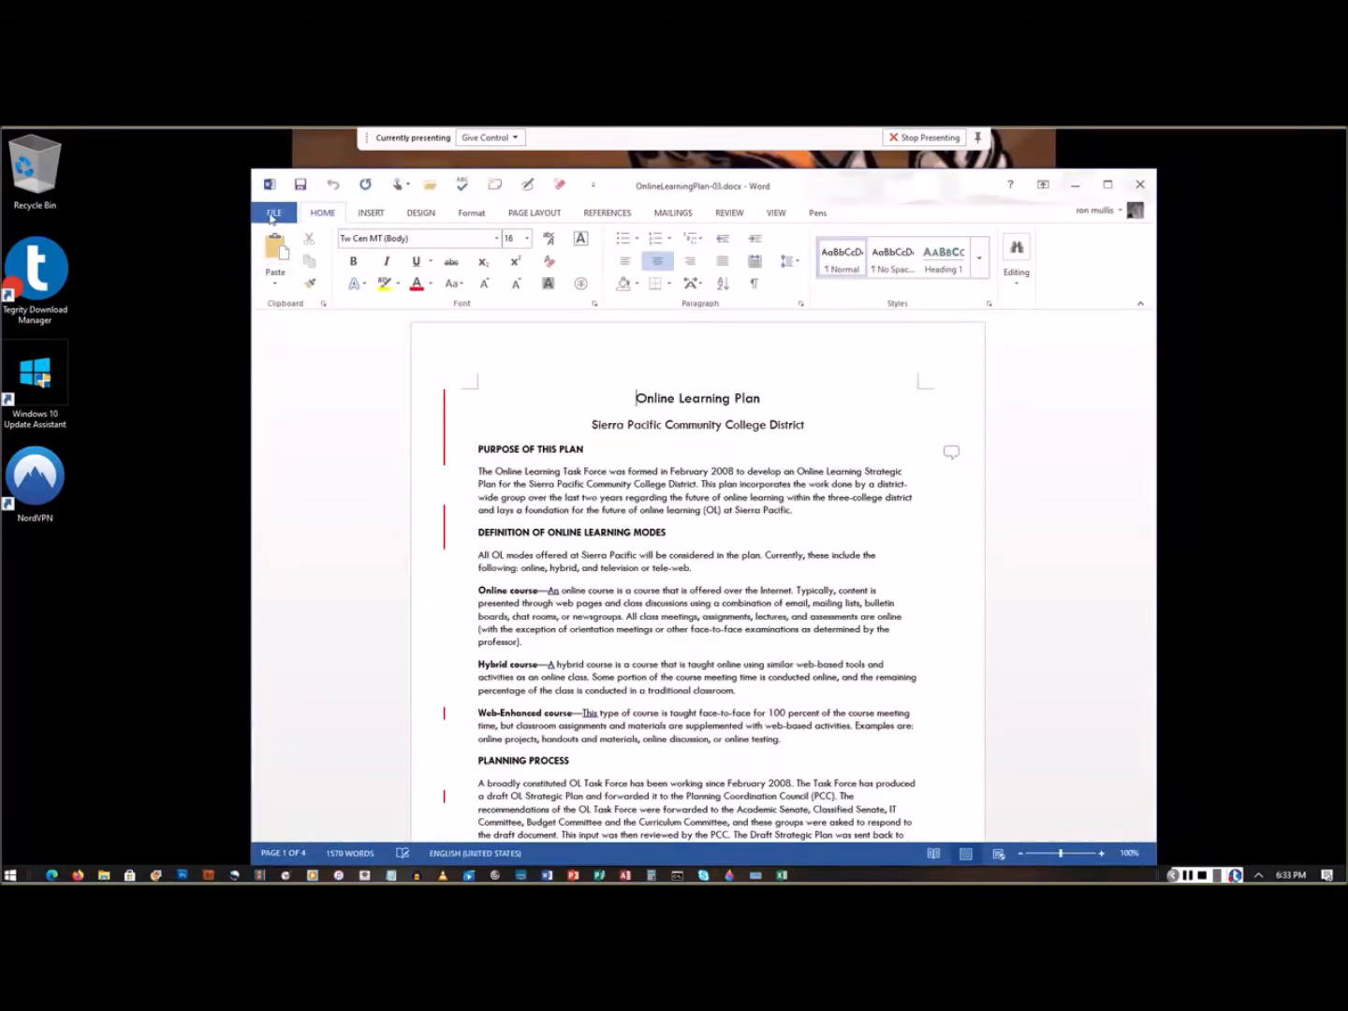
pyautogui.click(273, 214)
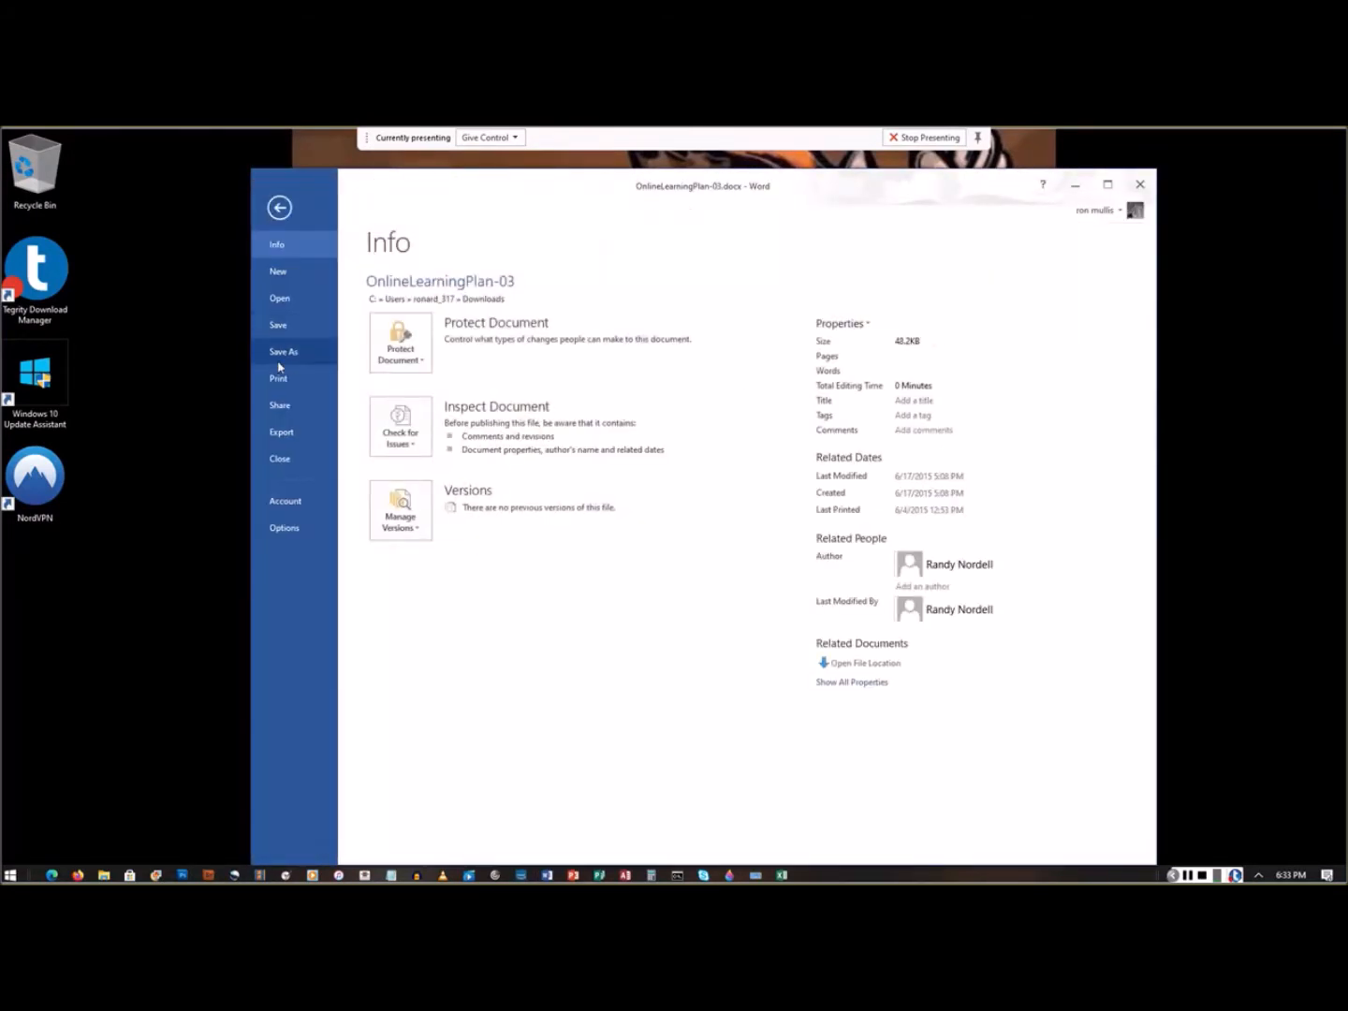
pyautogui.click(278, 364)
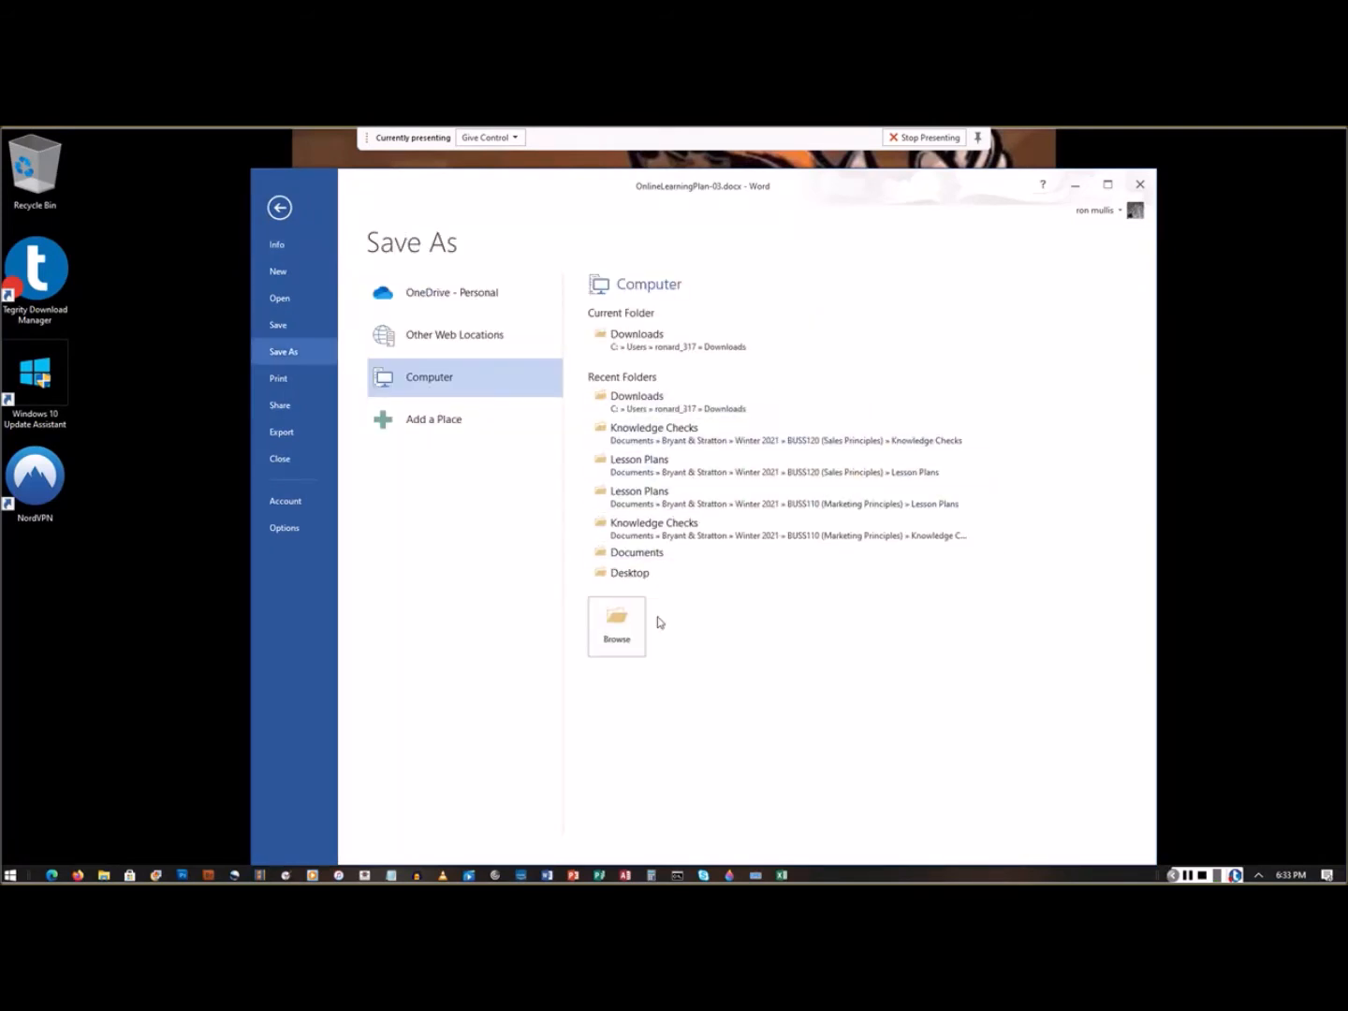
pyautogui.click(630, 634)
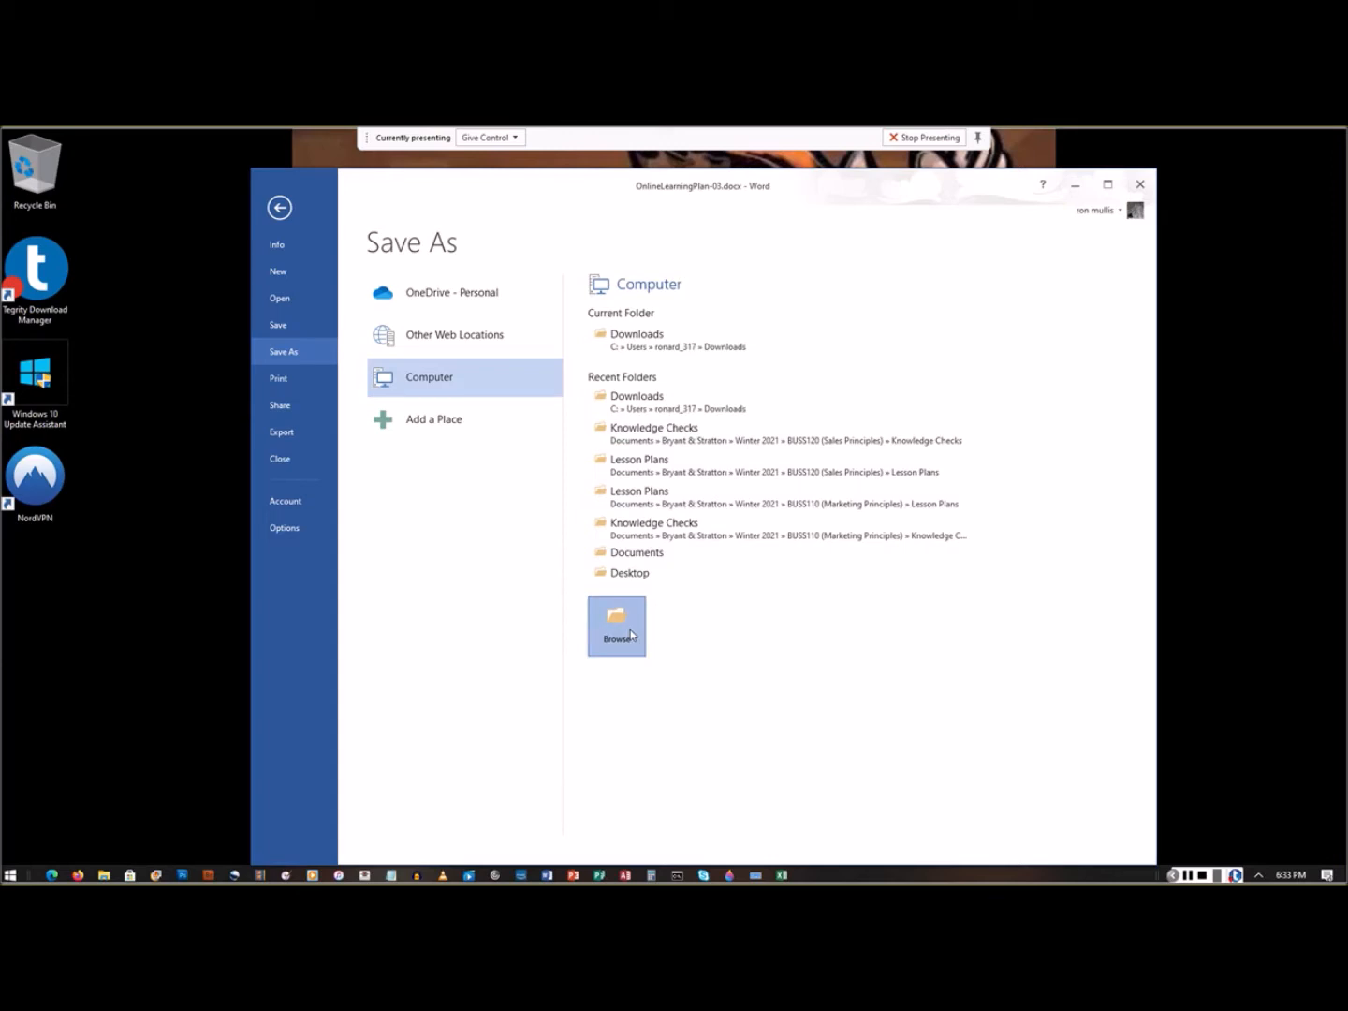
pyautogui.click(669, 357)
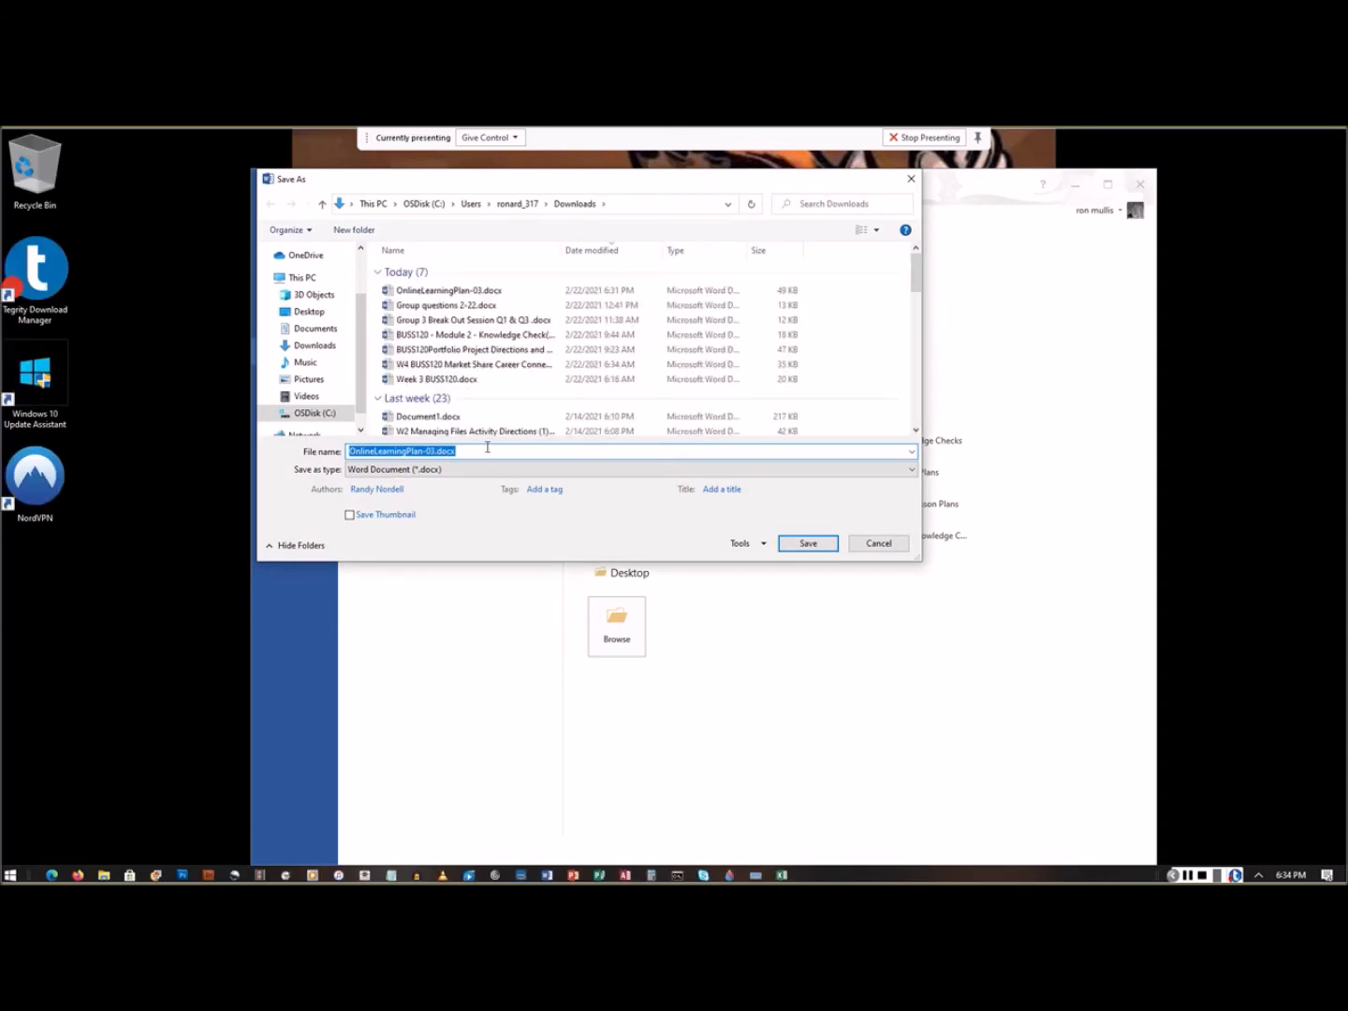
# Step: Replace the file name with 'SM Word 3-1' and save it in Downloads
pyautogui.click(487, 448)
pyautogui.moveTo(486, 448); pyautogui.dragTo(103, 428)
pyautogui.write('SM Word 3-1')
pyautogui.press('Return')
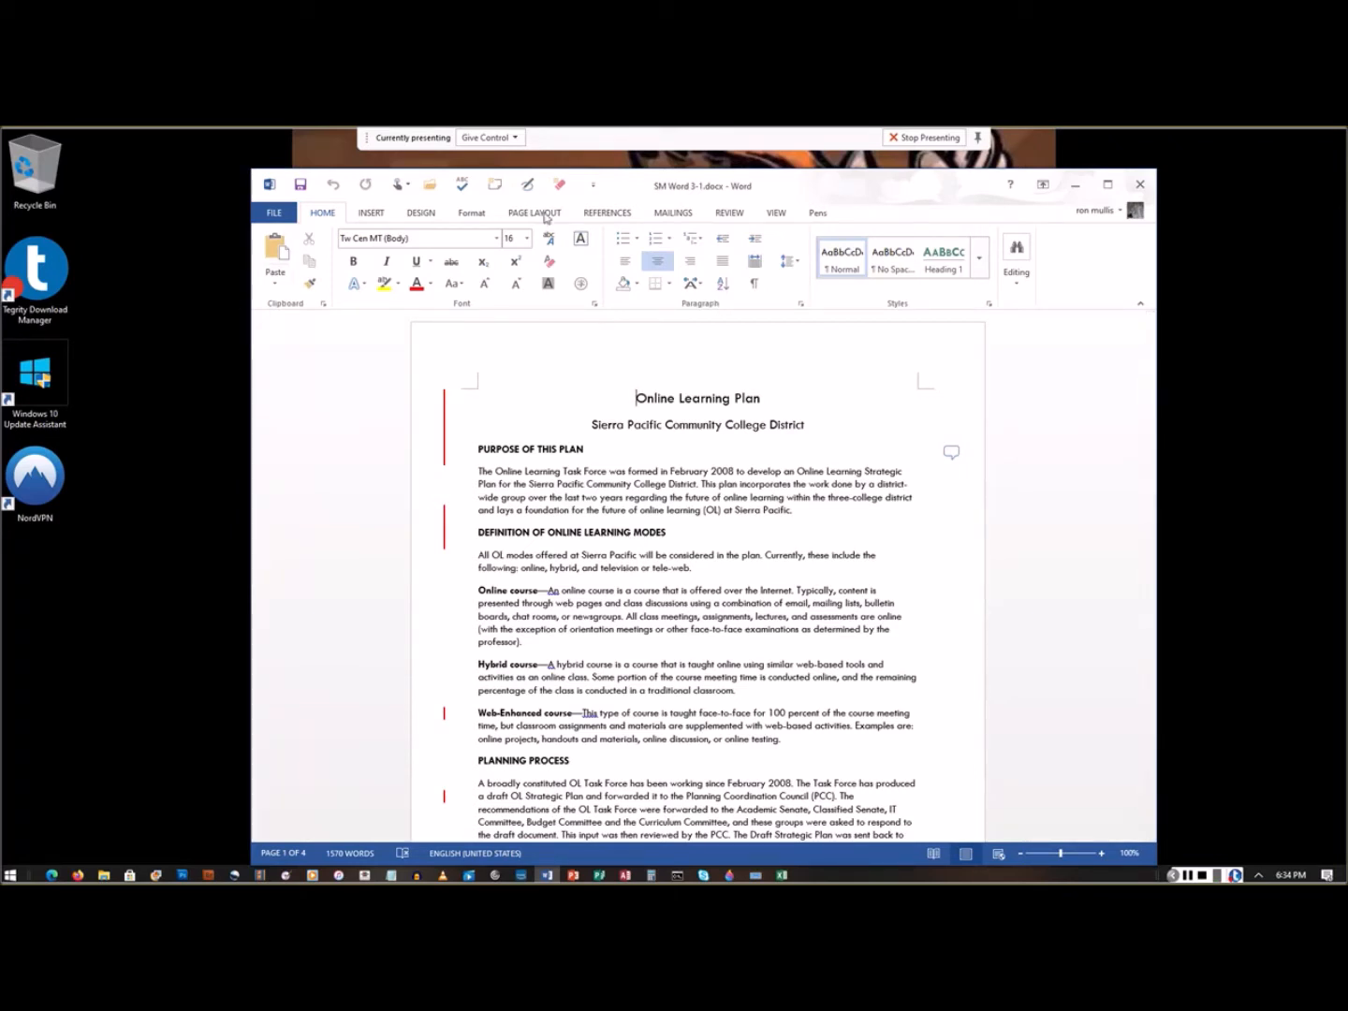
# Step: From the Review tab's Tracking options, use Change User Name to reach General personalisation settings
pyautogui.click(732, 215)
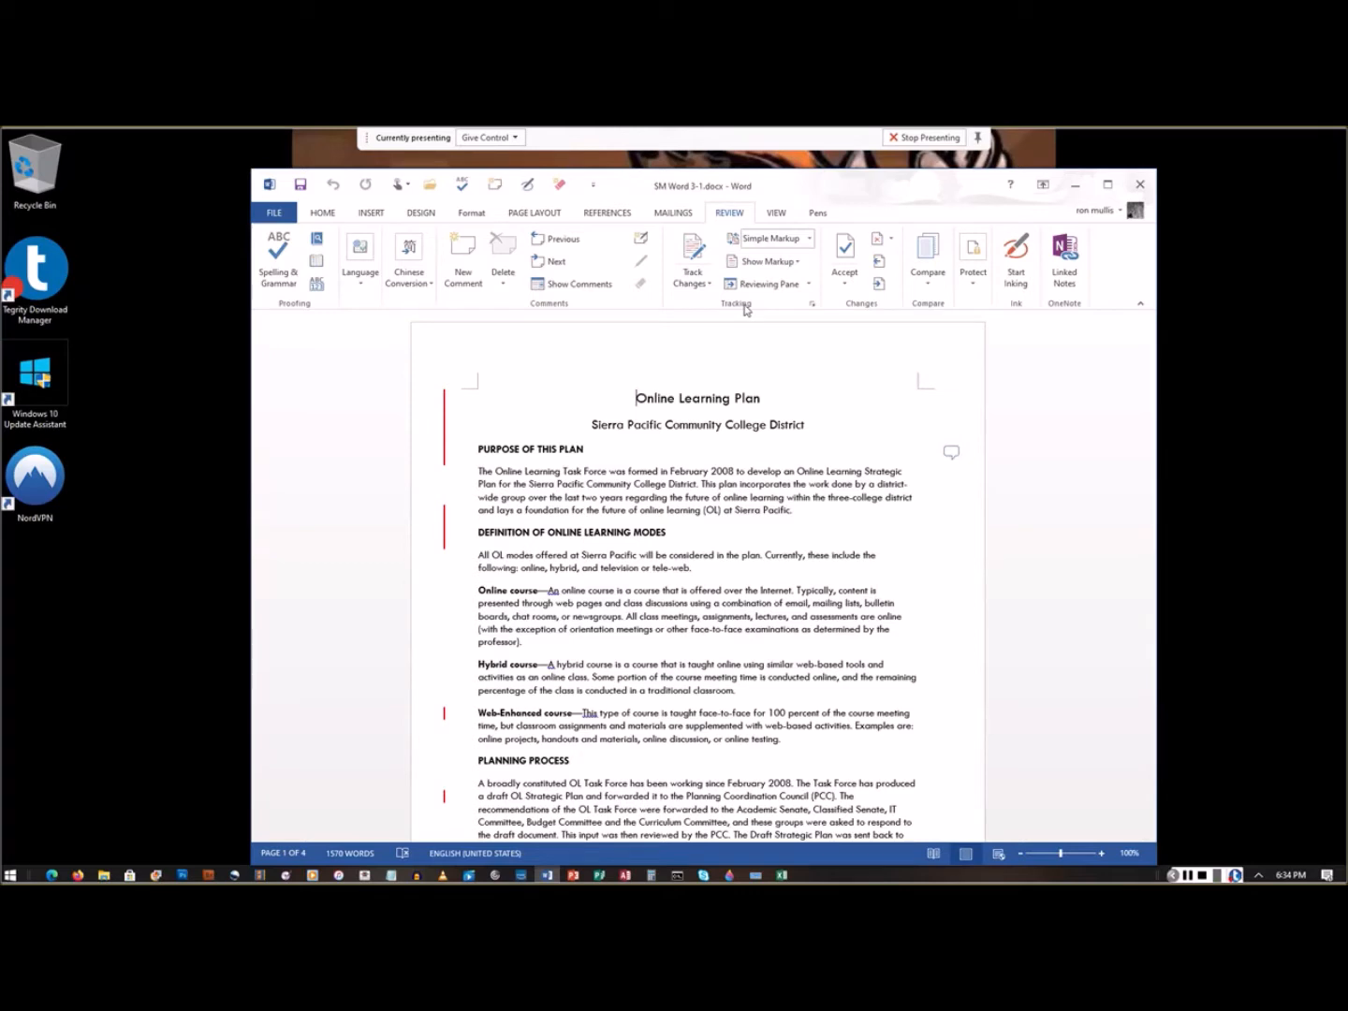
pyautogui.click(713, 287)
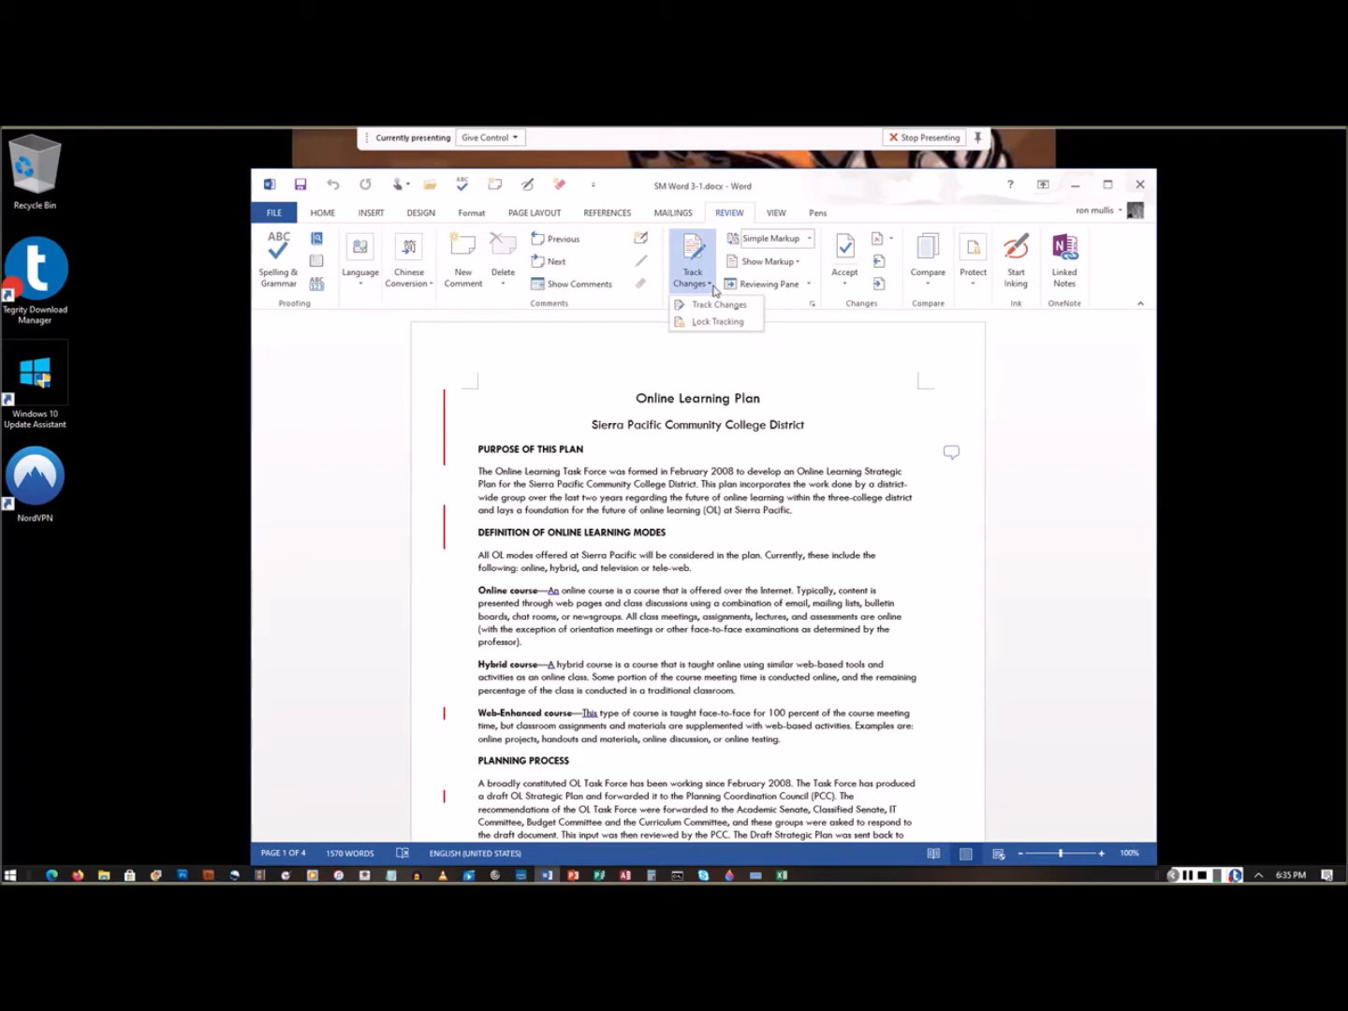
pyautogui.click(790, 313)
pyautogui.click(1171, 875)
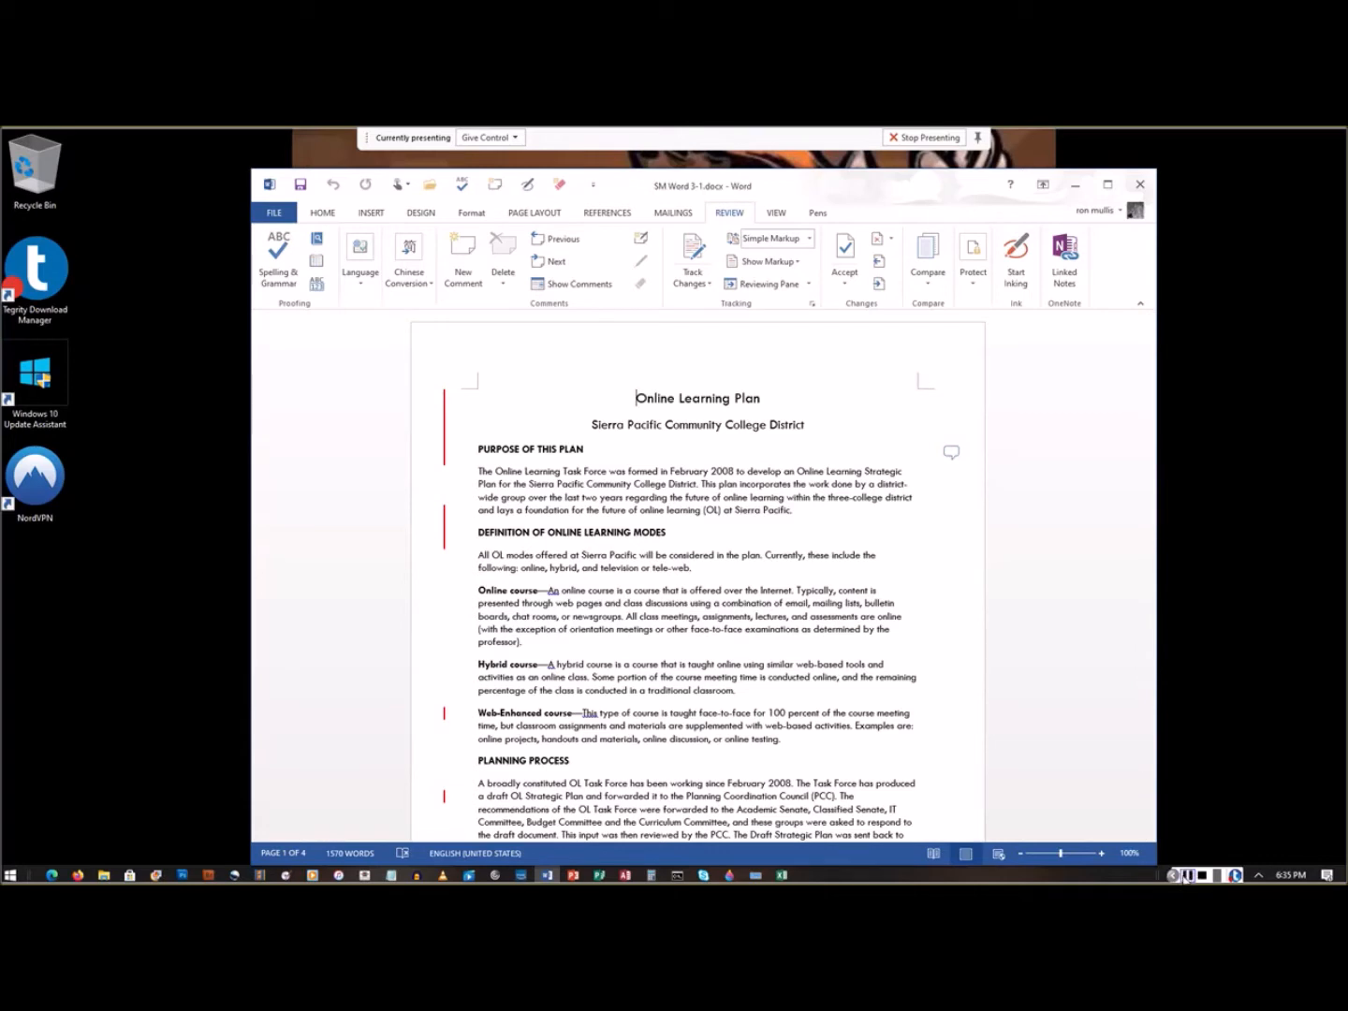
pyautogui.click(814, 307)
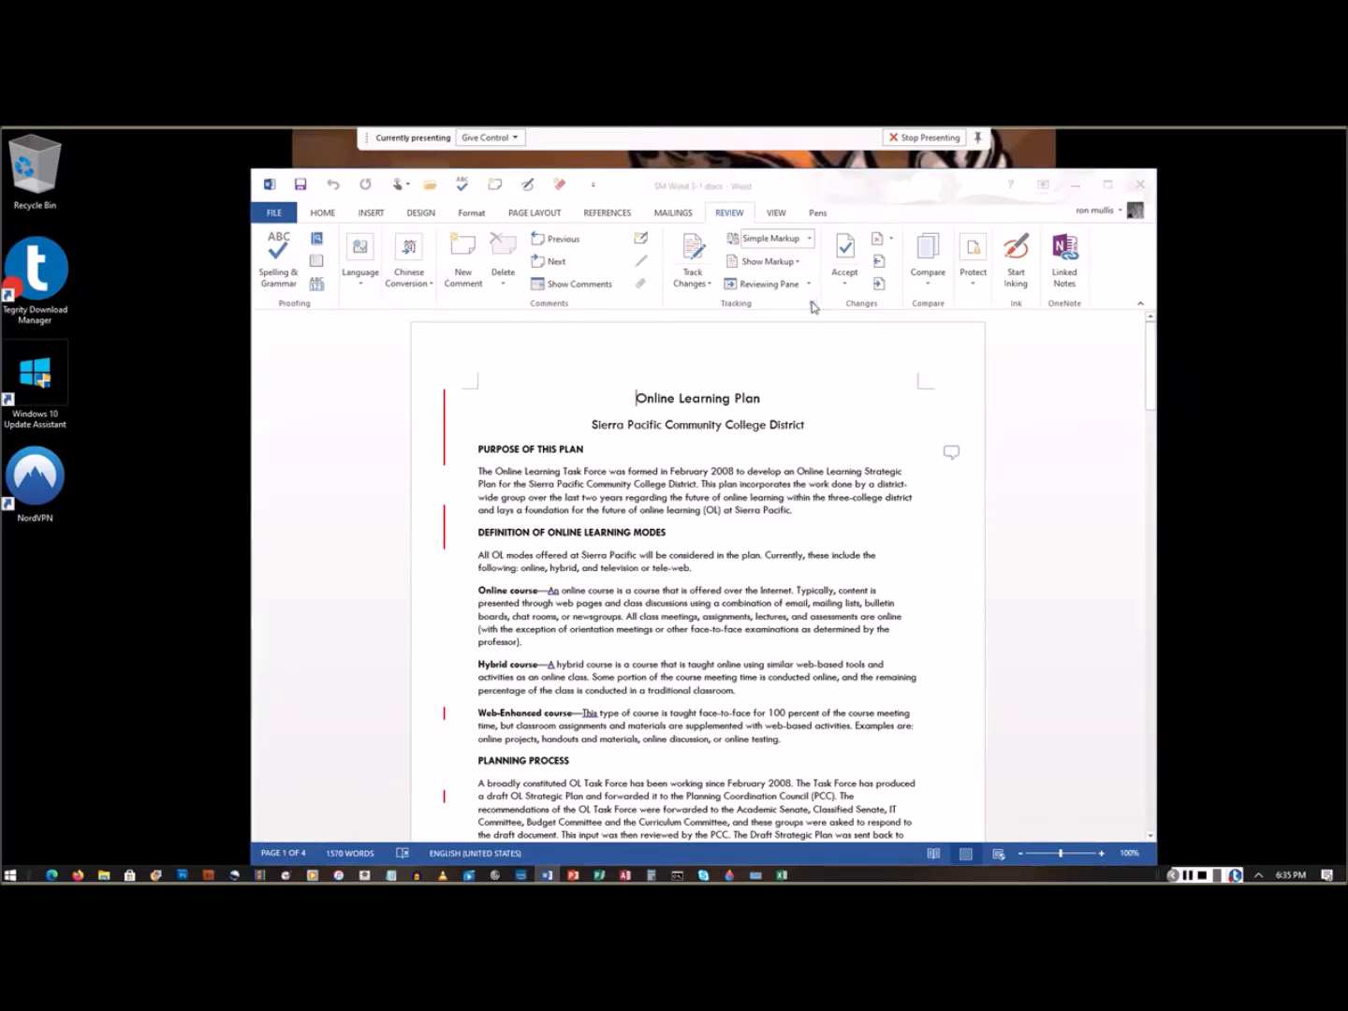
pyautogui.click(813, 306)
pyautogui.click(712, 569)
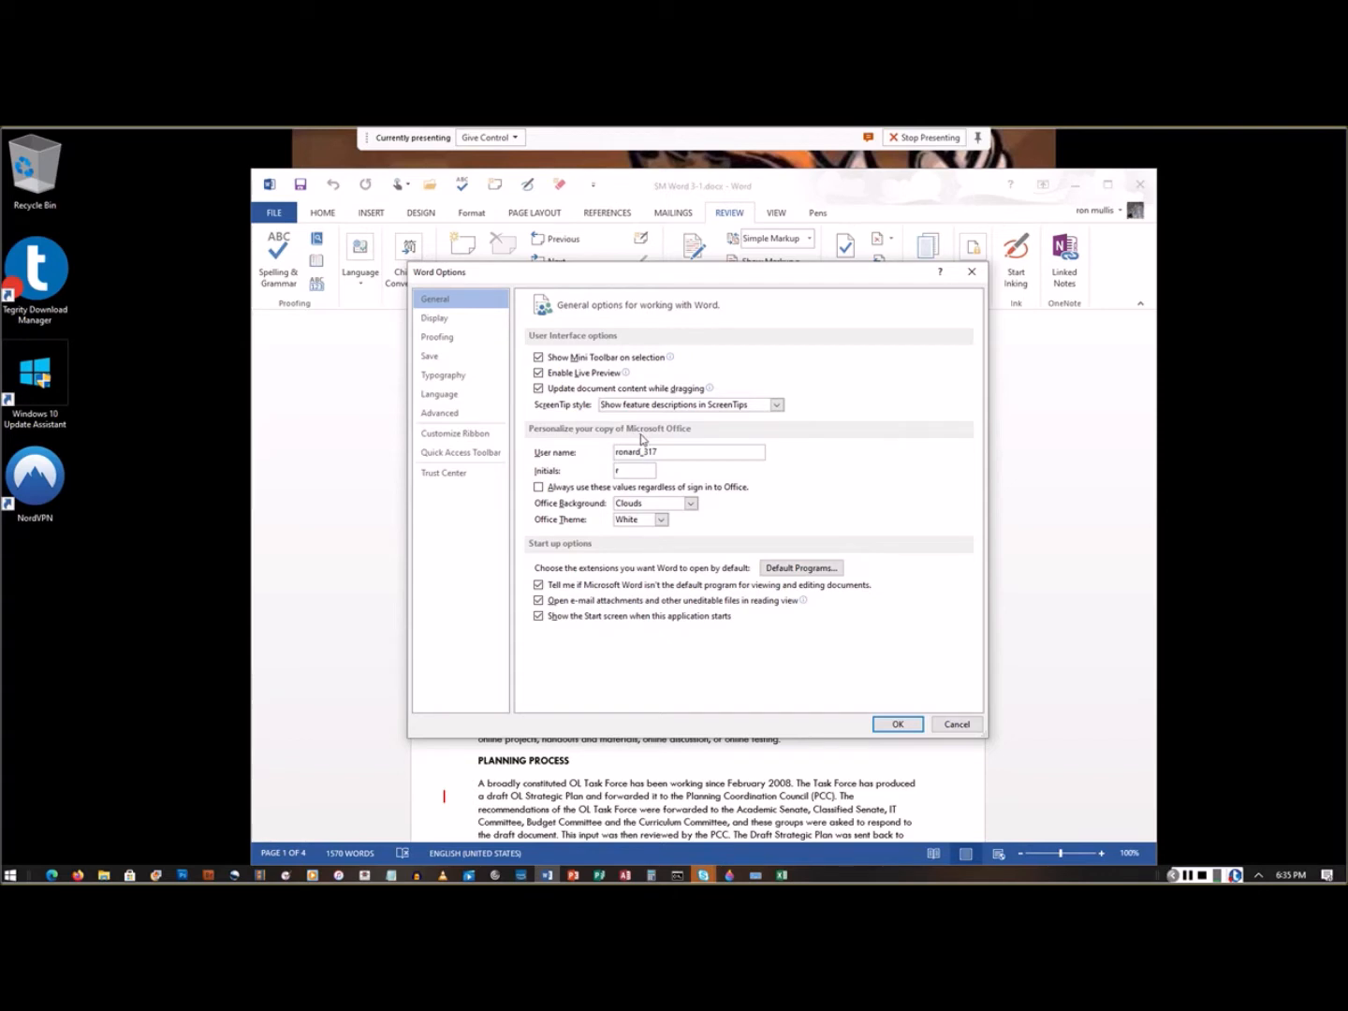
# Step: Enter the author's initials as user name and initials, always use them, and confirm both dialogs
pyautogui.doubleClick(667, 452)
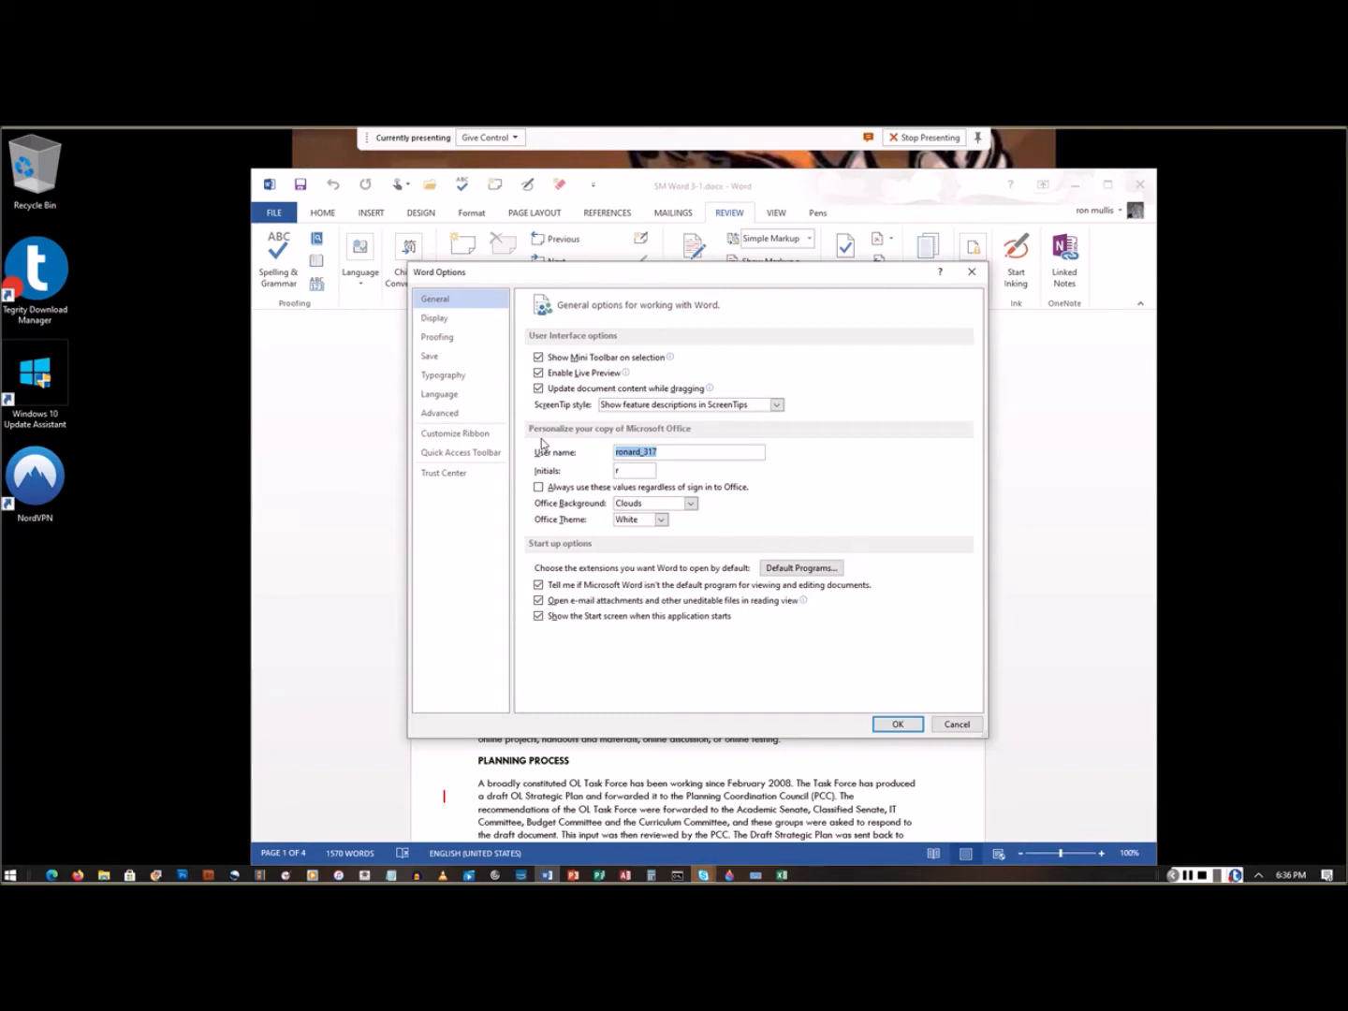
pyautogui.write('SM')
pyautogui.write('s')
pyautogui.write('m')
pyautogui.click(539, 488)
pyautogui.click(897, 727)
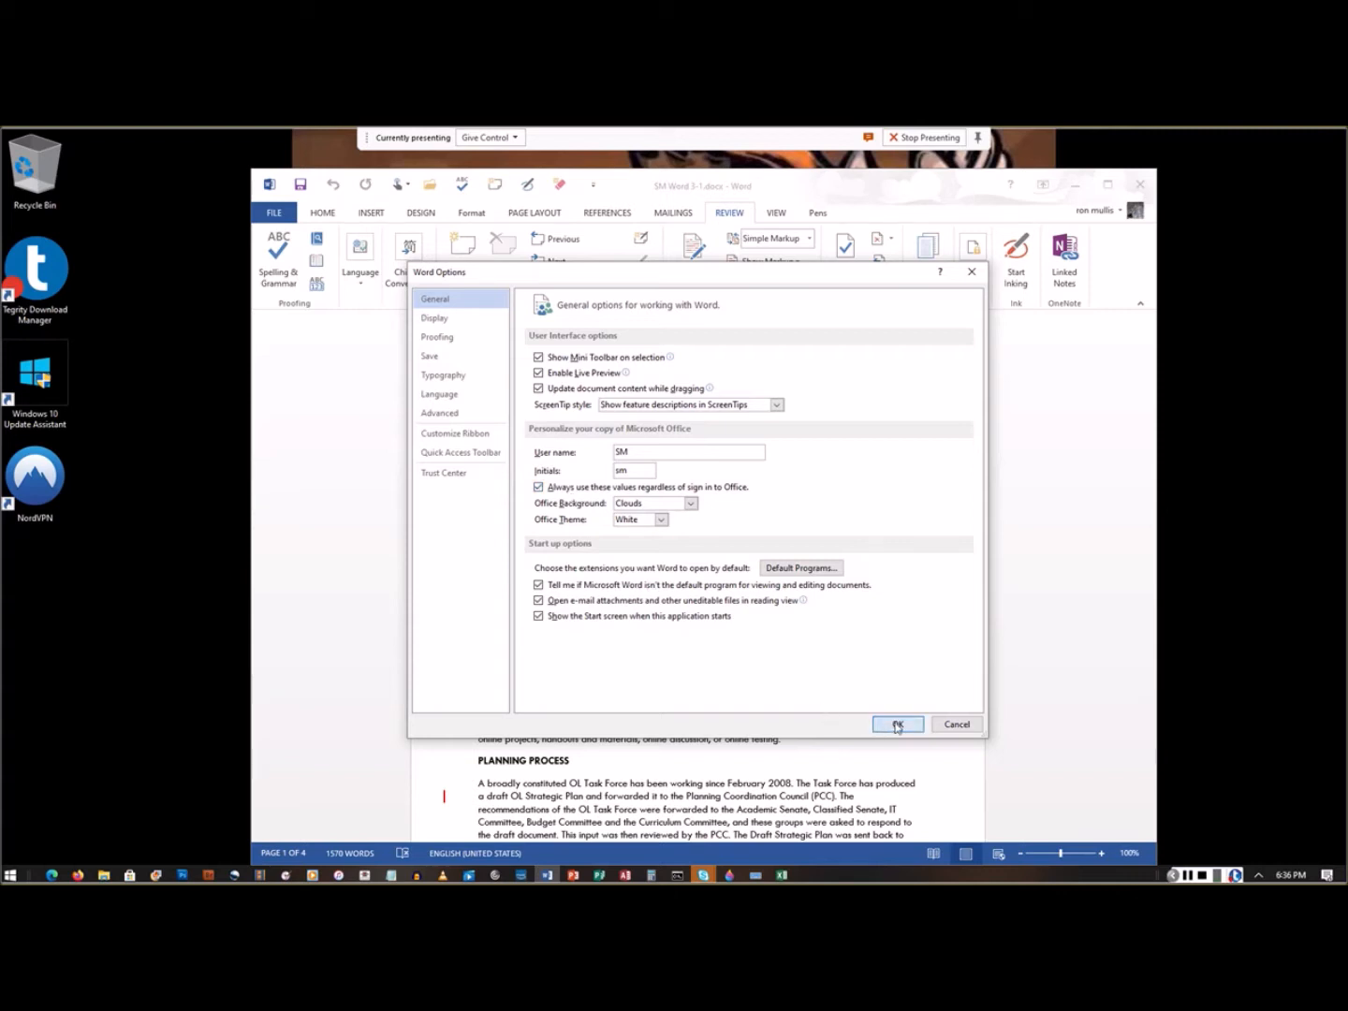
pyautogui.click(744, 592)
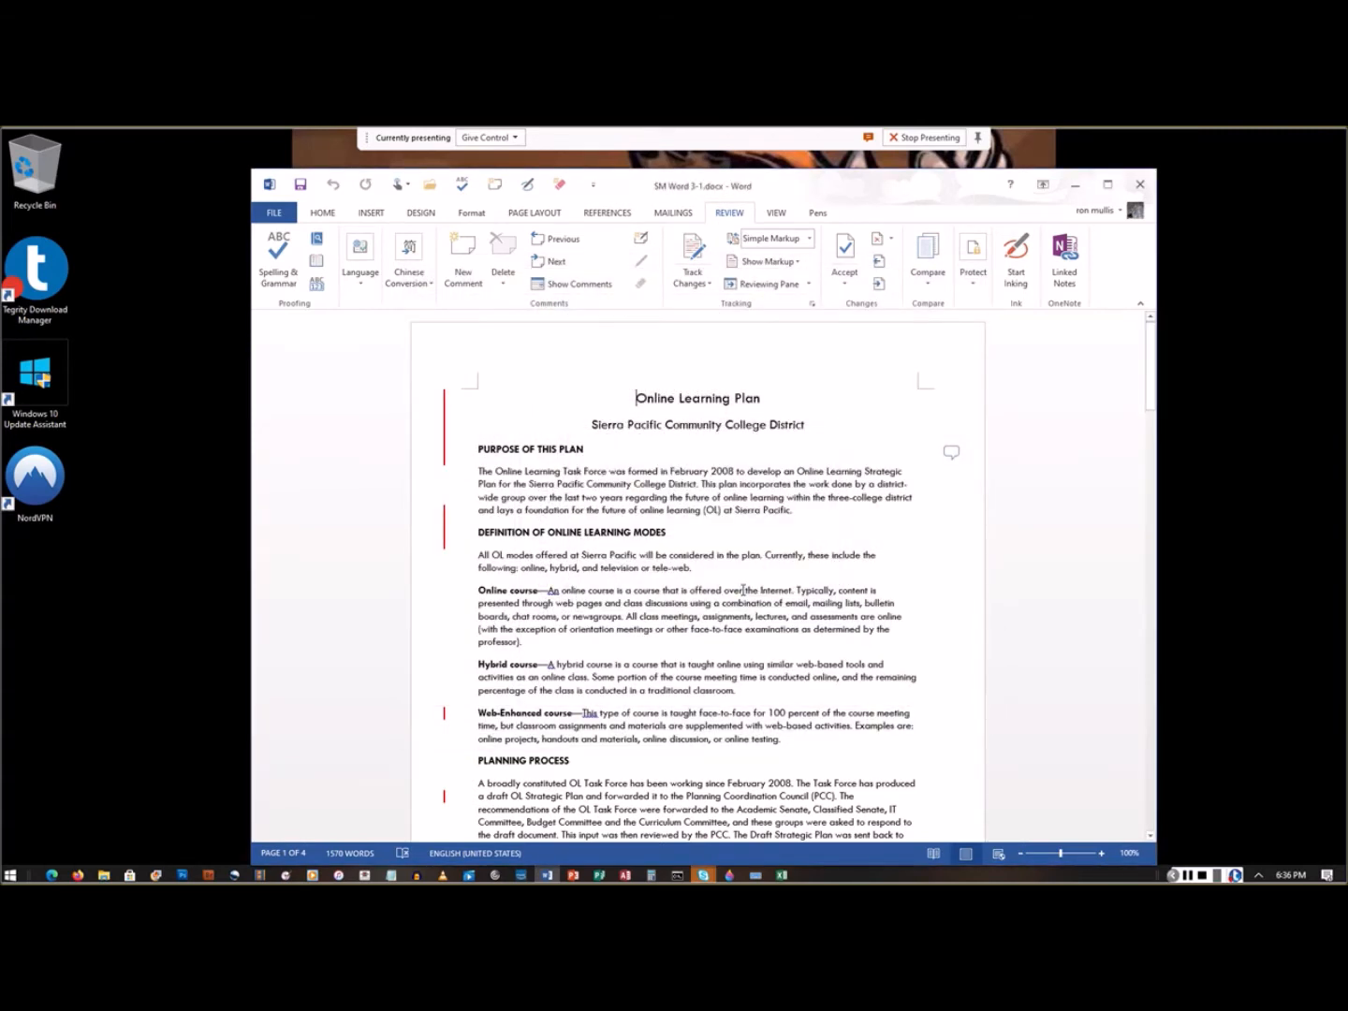
pyautogui.click(1197, 876)
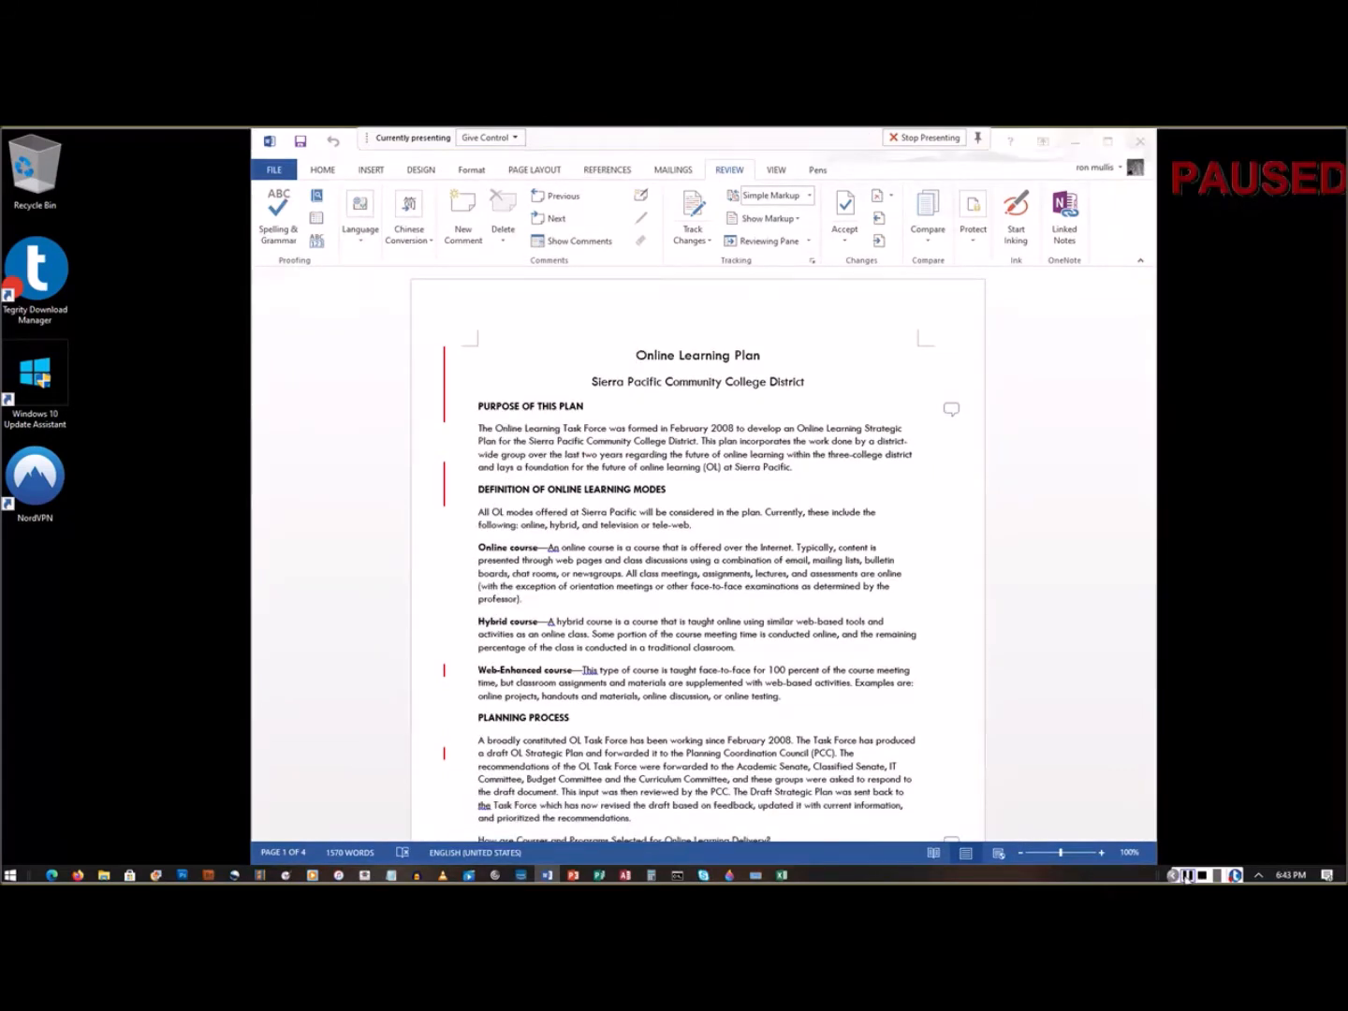
pyautogui.click(1189, 876)
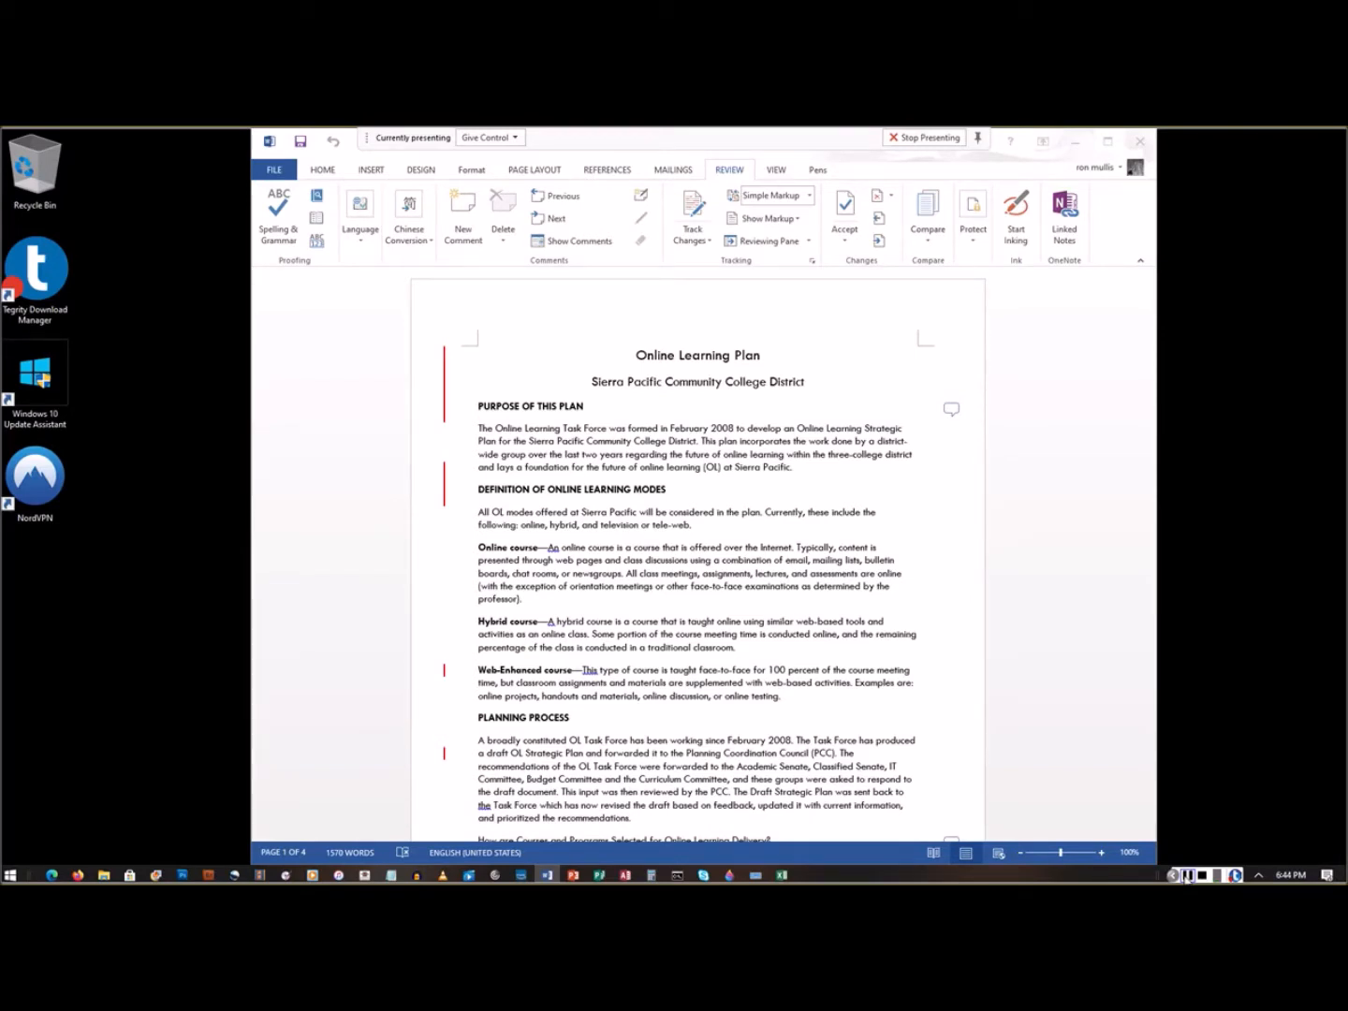
pyautogui.click(736, 168)
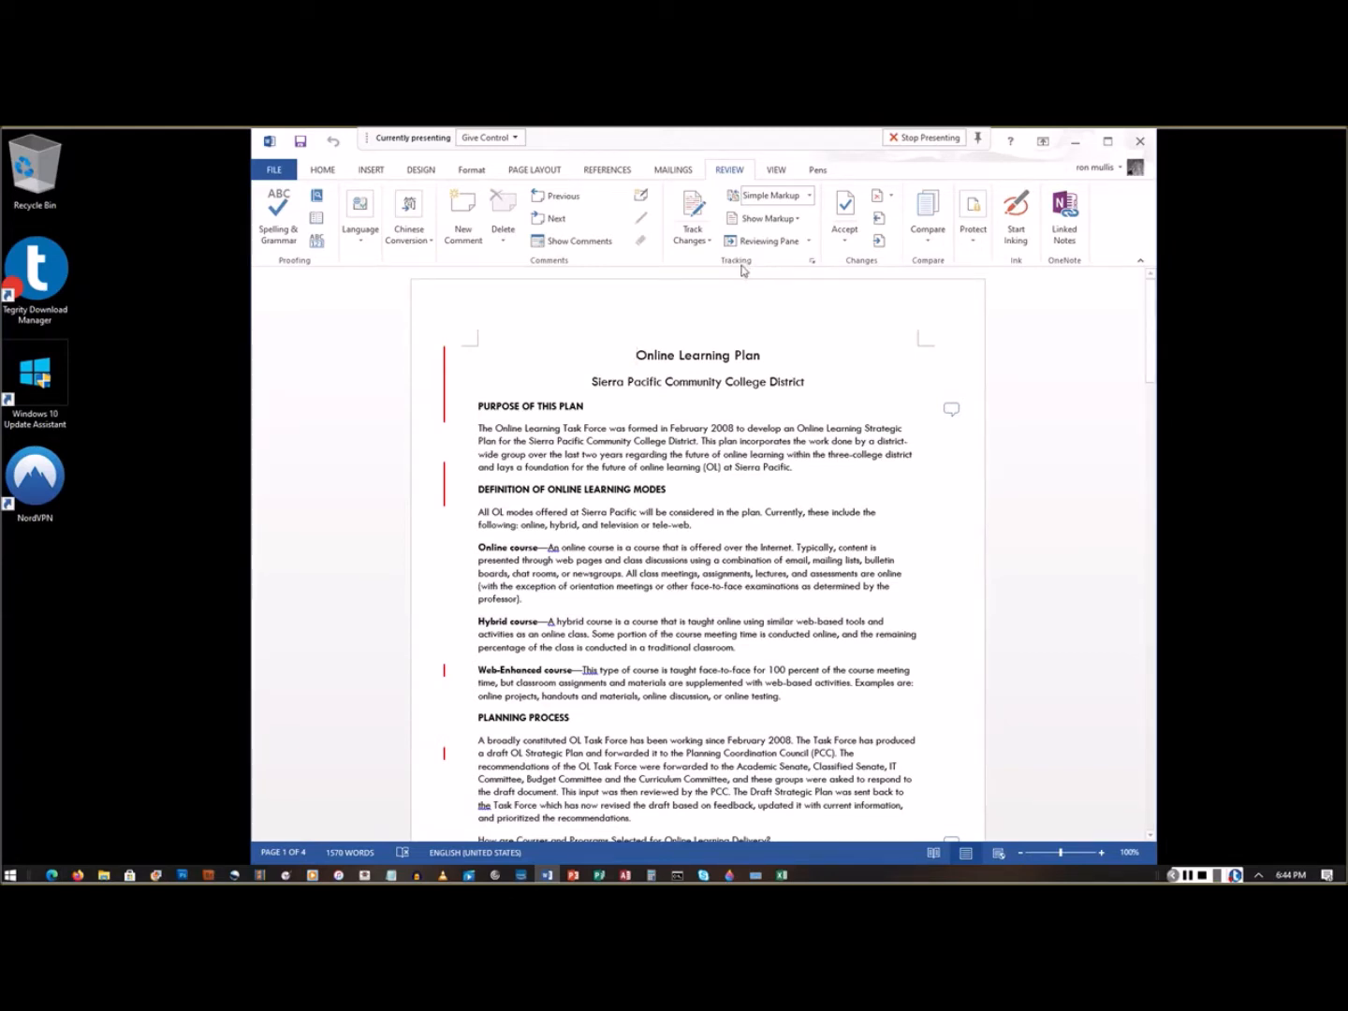
pyautogui.click(1188, 874)
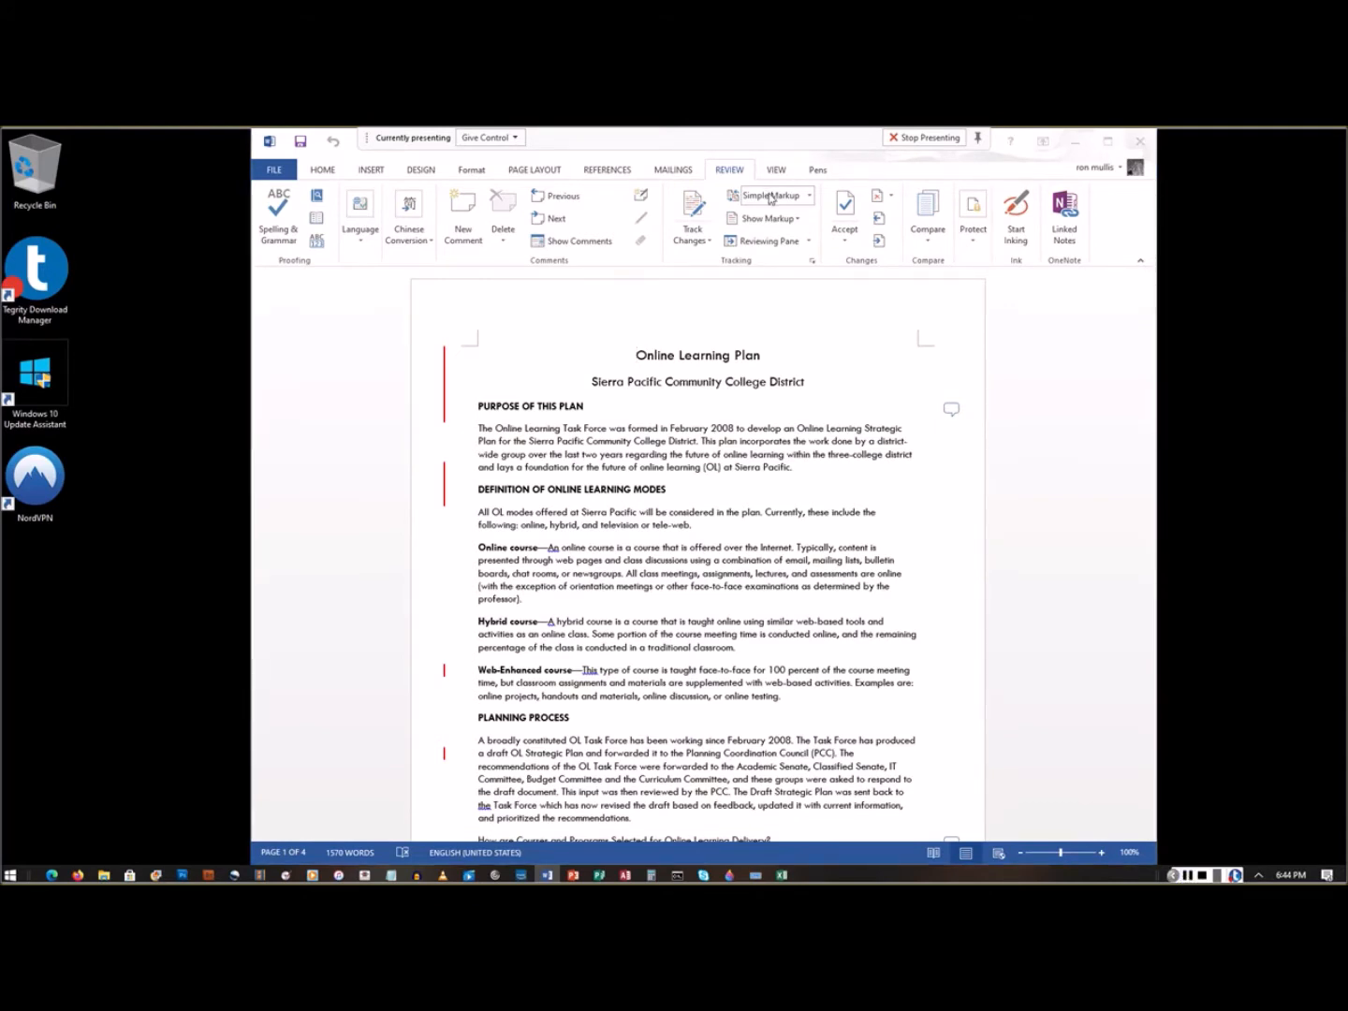
# Step: Switch the Display for Review setting from Simple Markup to All Markup
pyautogui.click(848, 182)
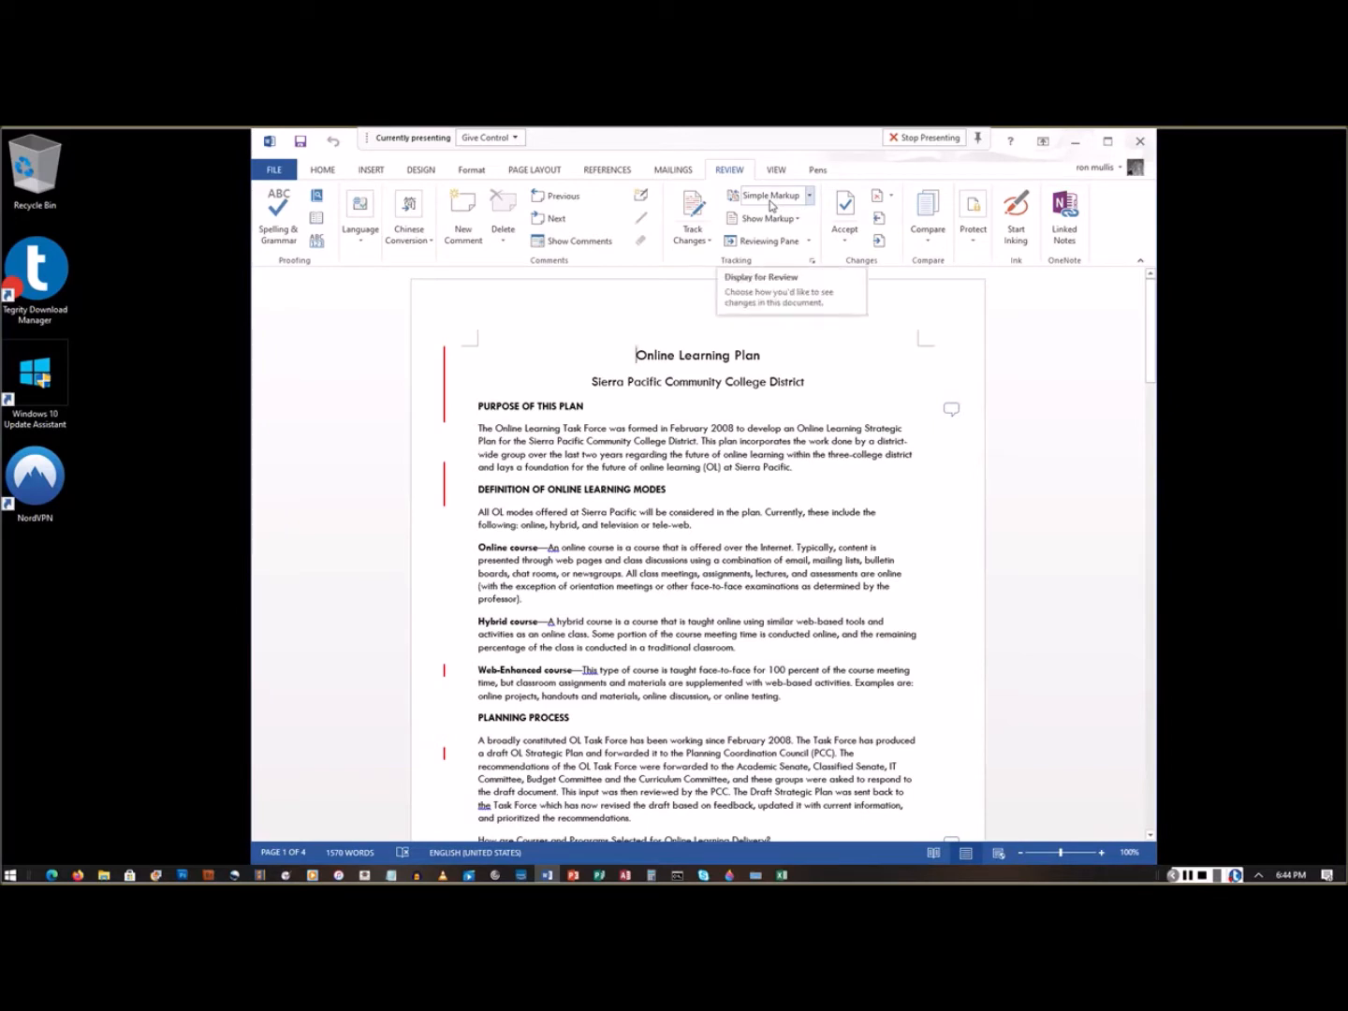
pyautogui.click(810, 199)
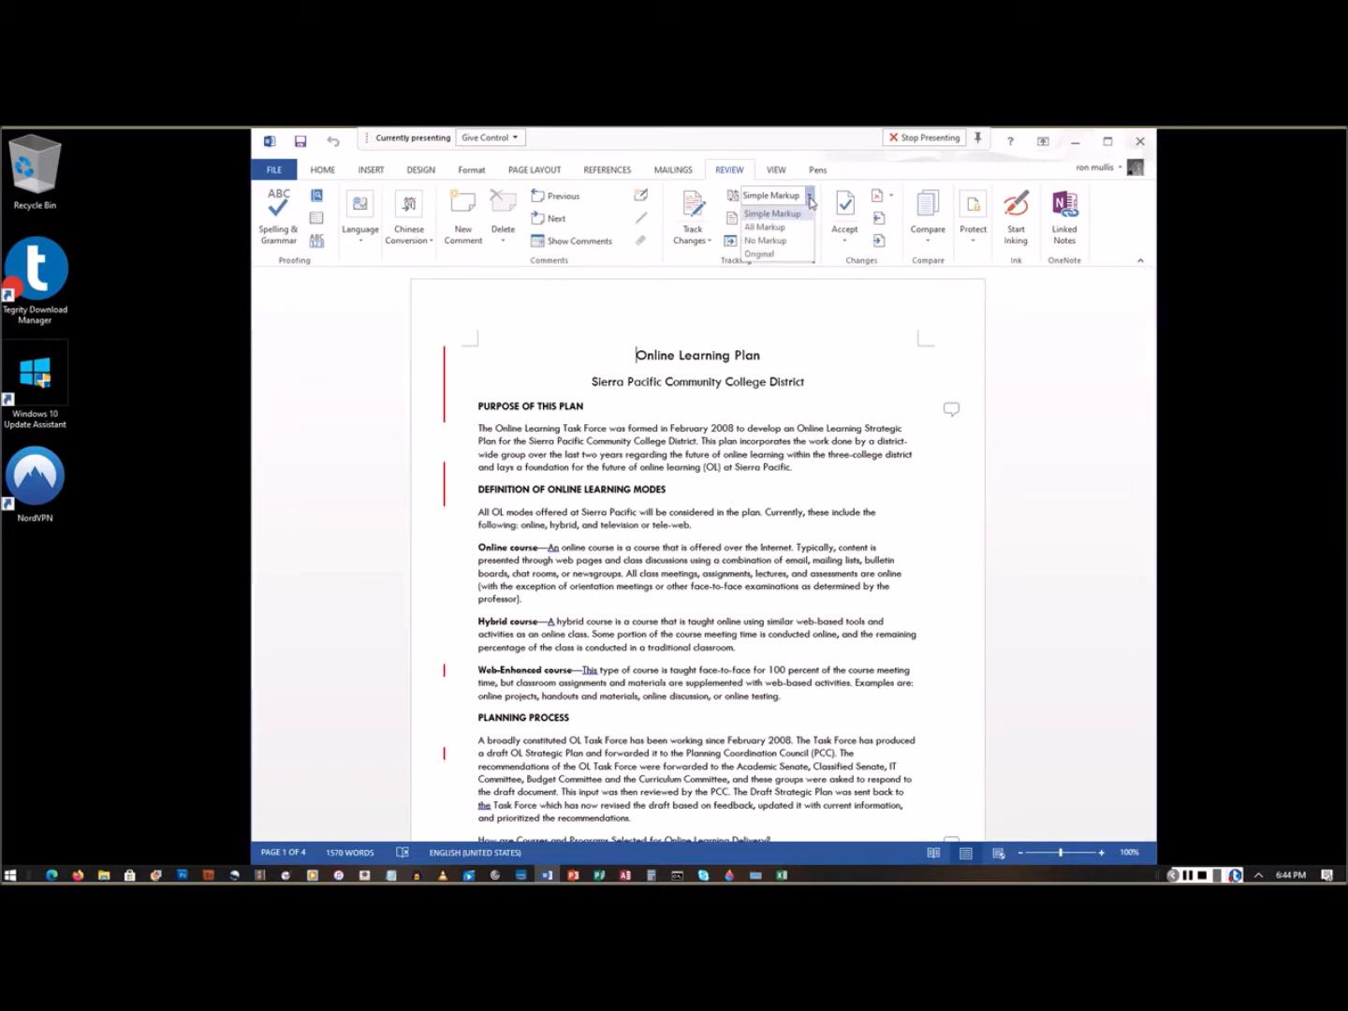
pyautogui.click(783, 228)
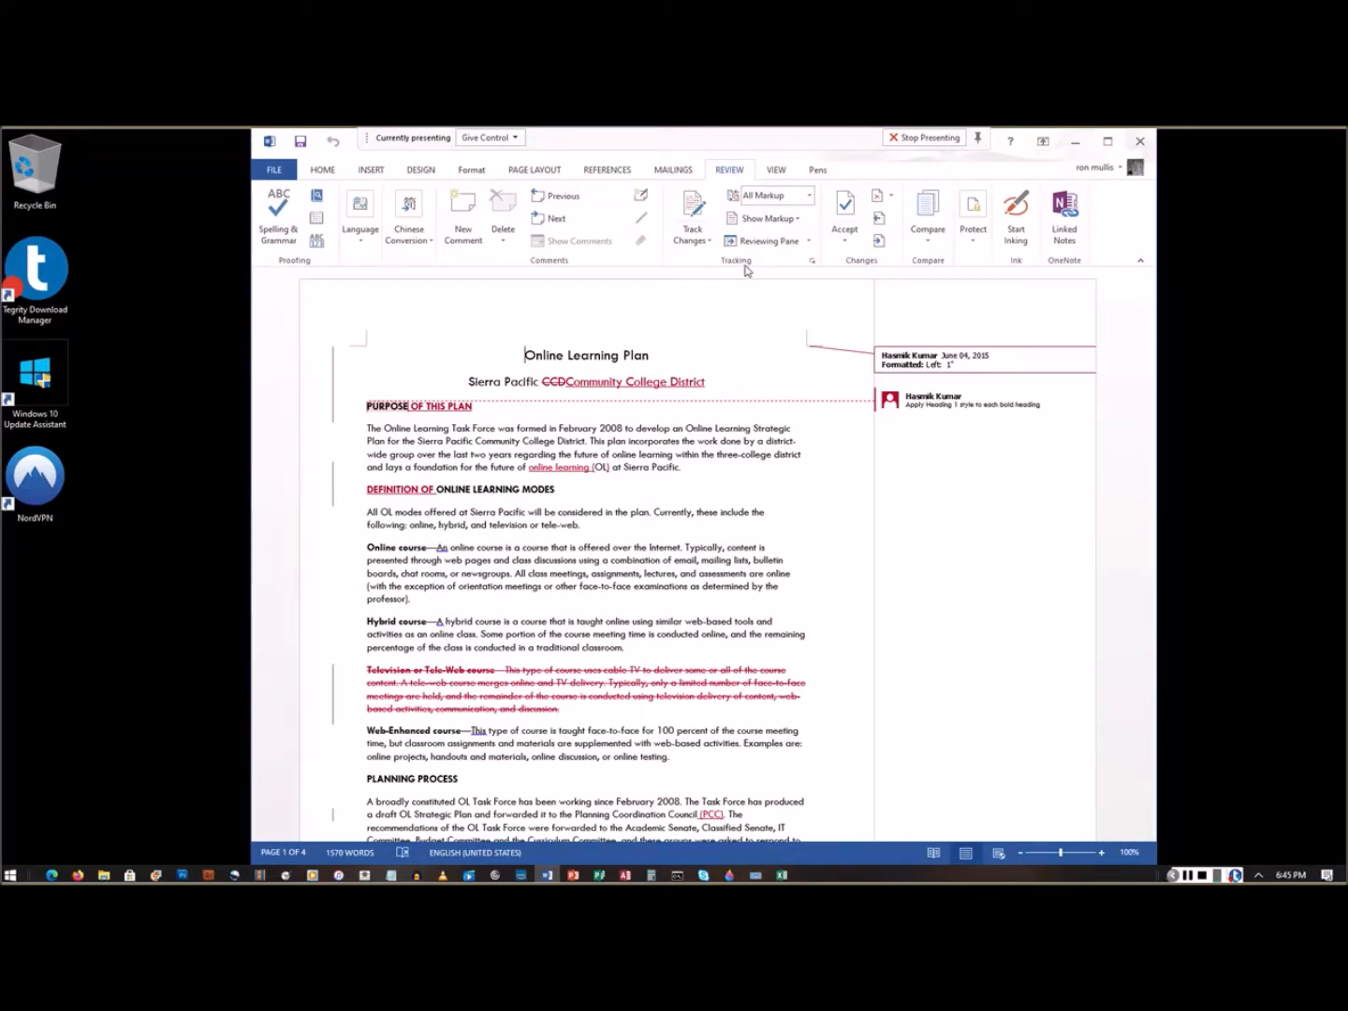
# Step: Show the vertical Reviewing Pane listing all 14 revisions and move focus into it
pyautogui.click(810, 242)
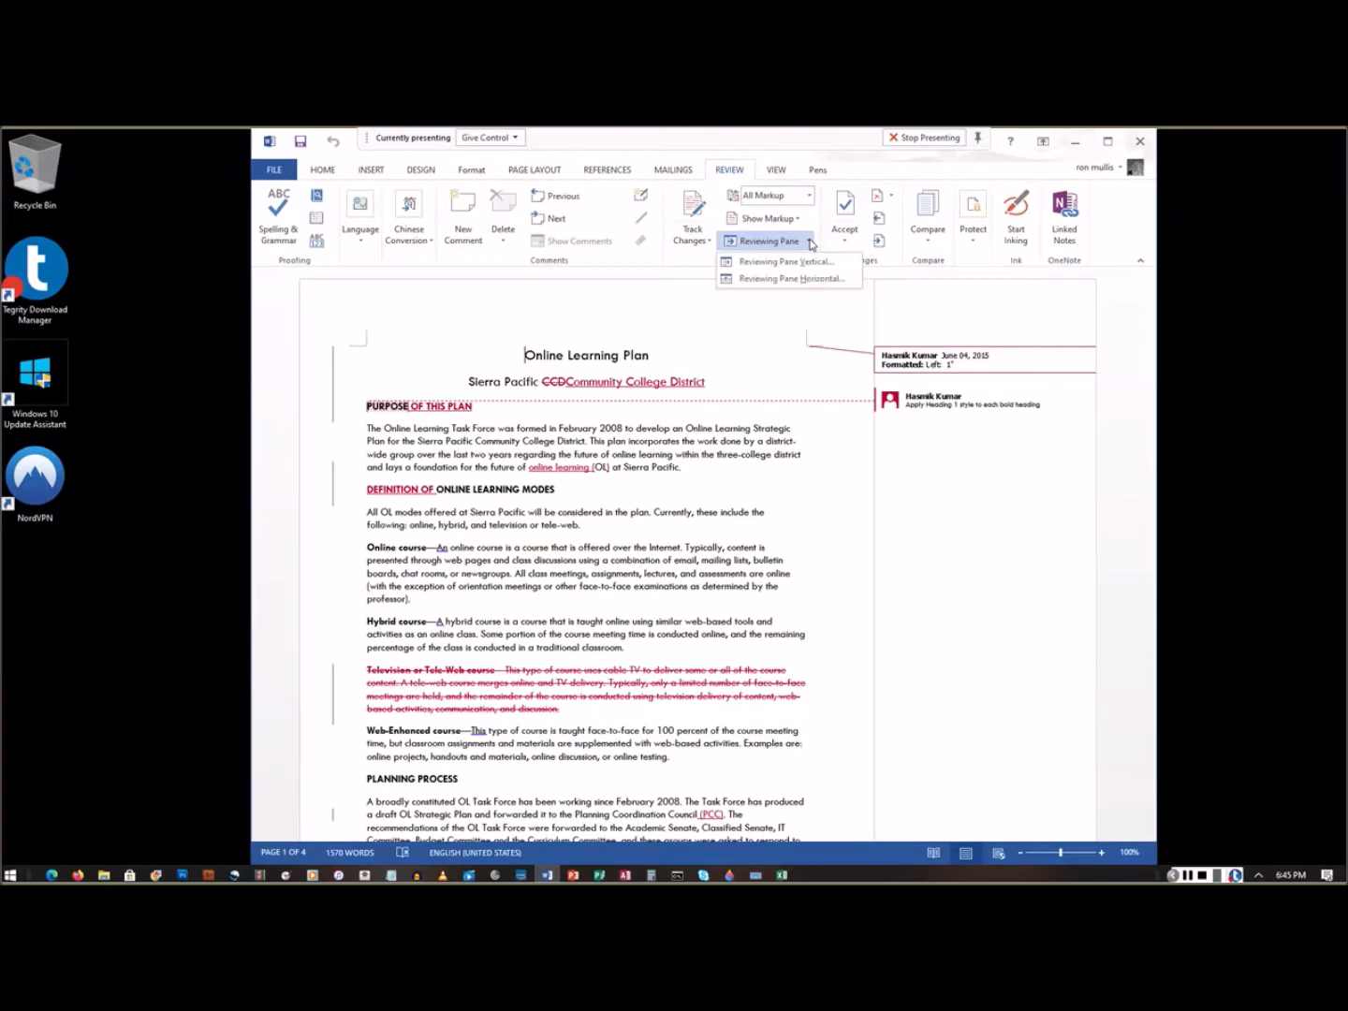
pyautogui.click(791, 263)
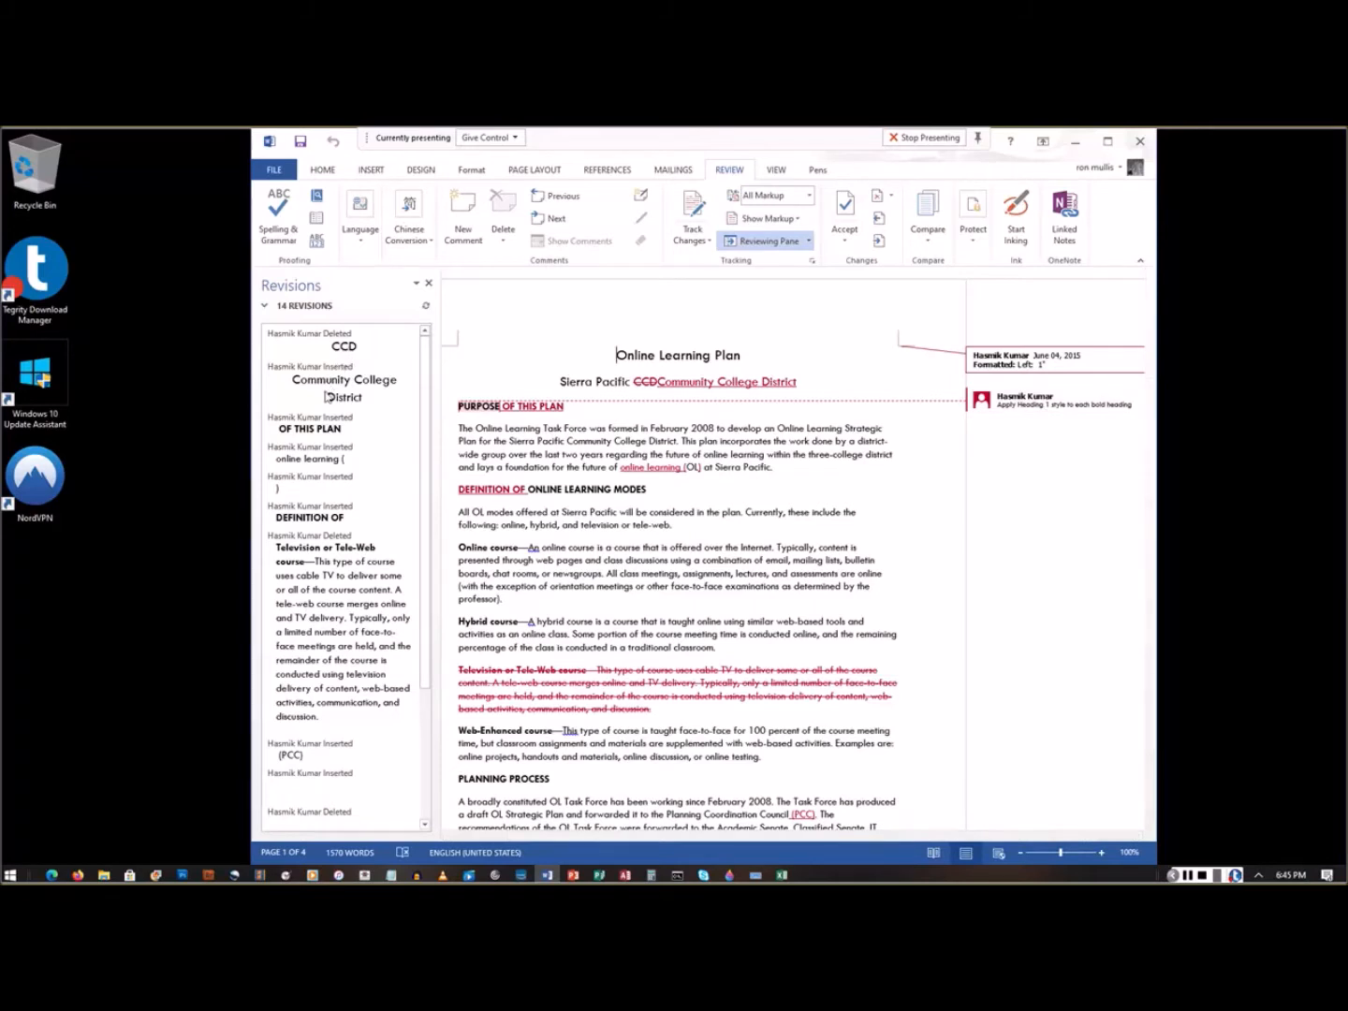
pyautogui.click(316, 541)
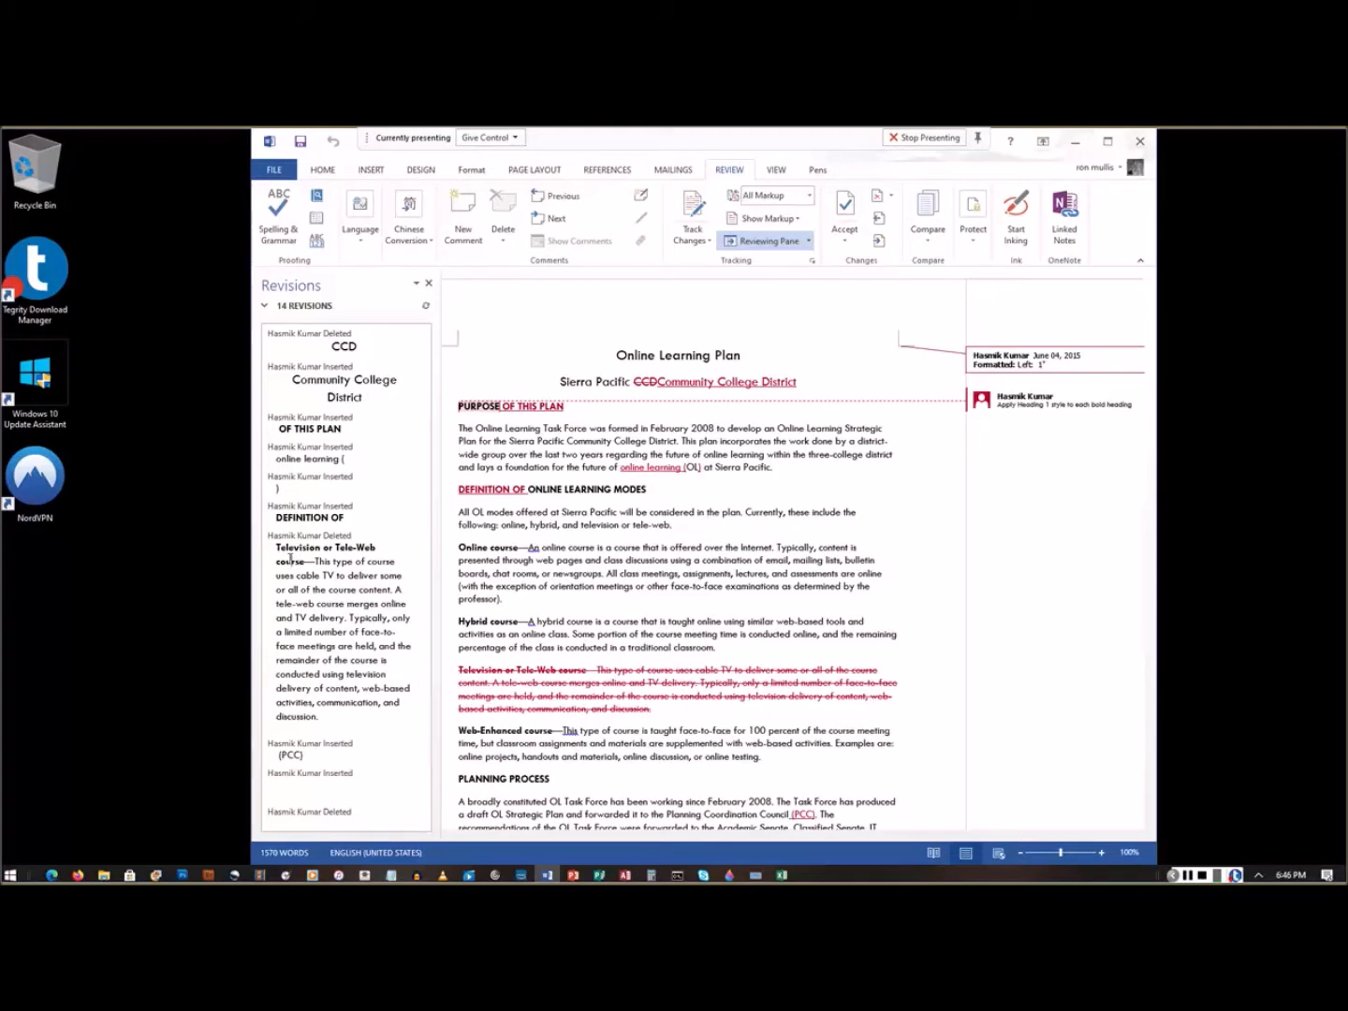
# Step: Reject the deletion of the Television or Tele-Web course paragraph, then close the Revisions pane
pyautogui.rightClick(297, 553)
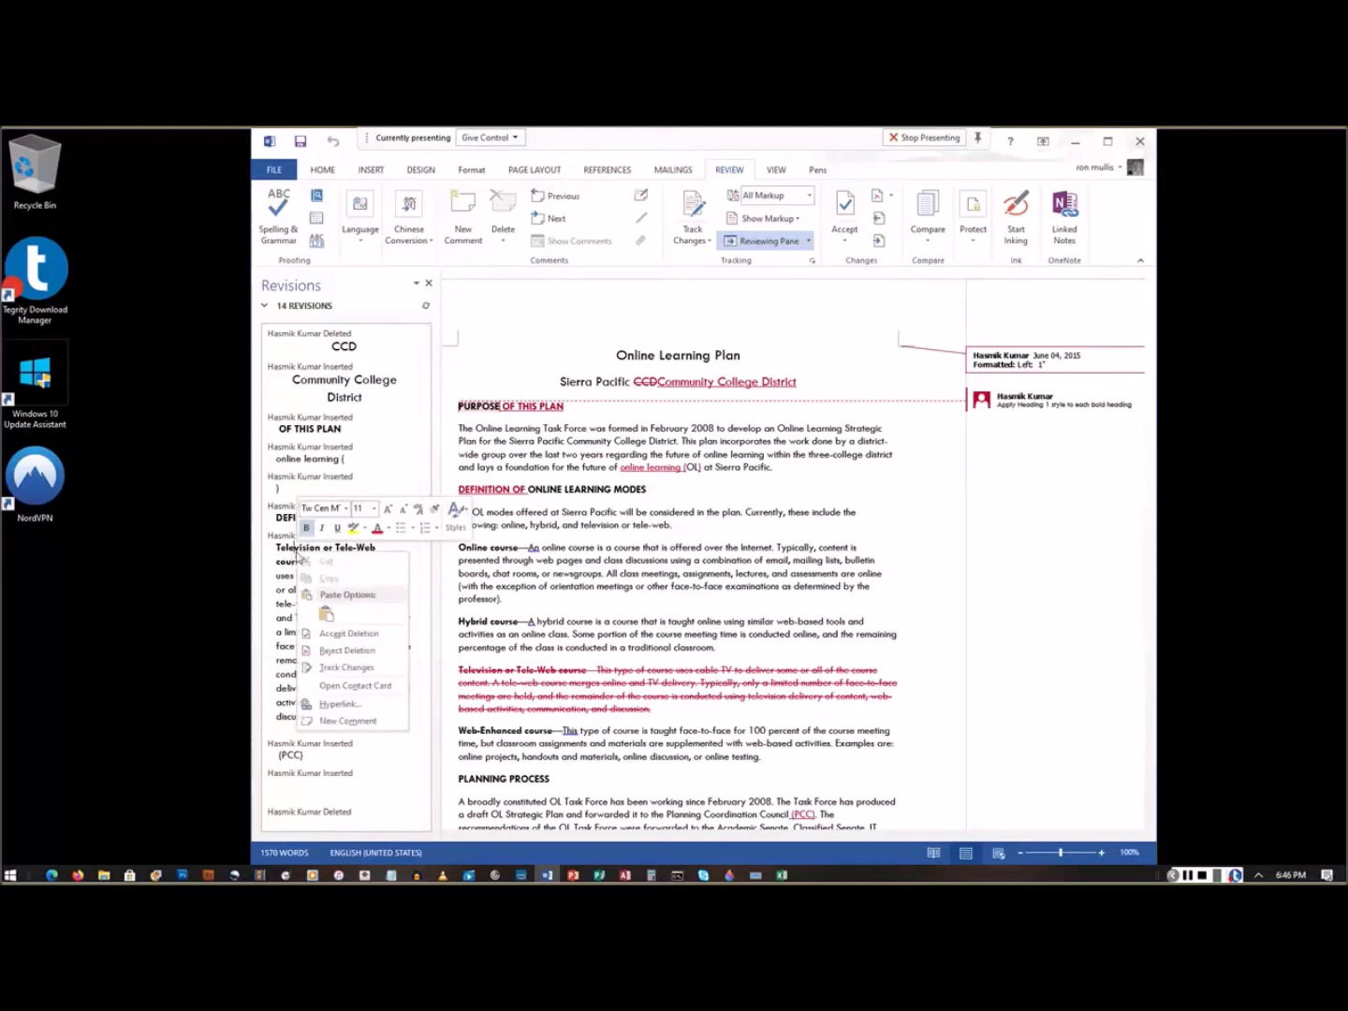
pyautogui.click(295, 542)
pyautogui.rightClick(296, 538)
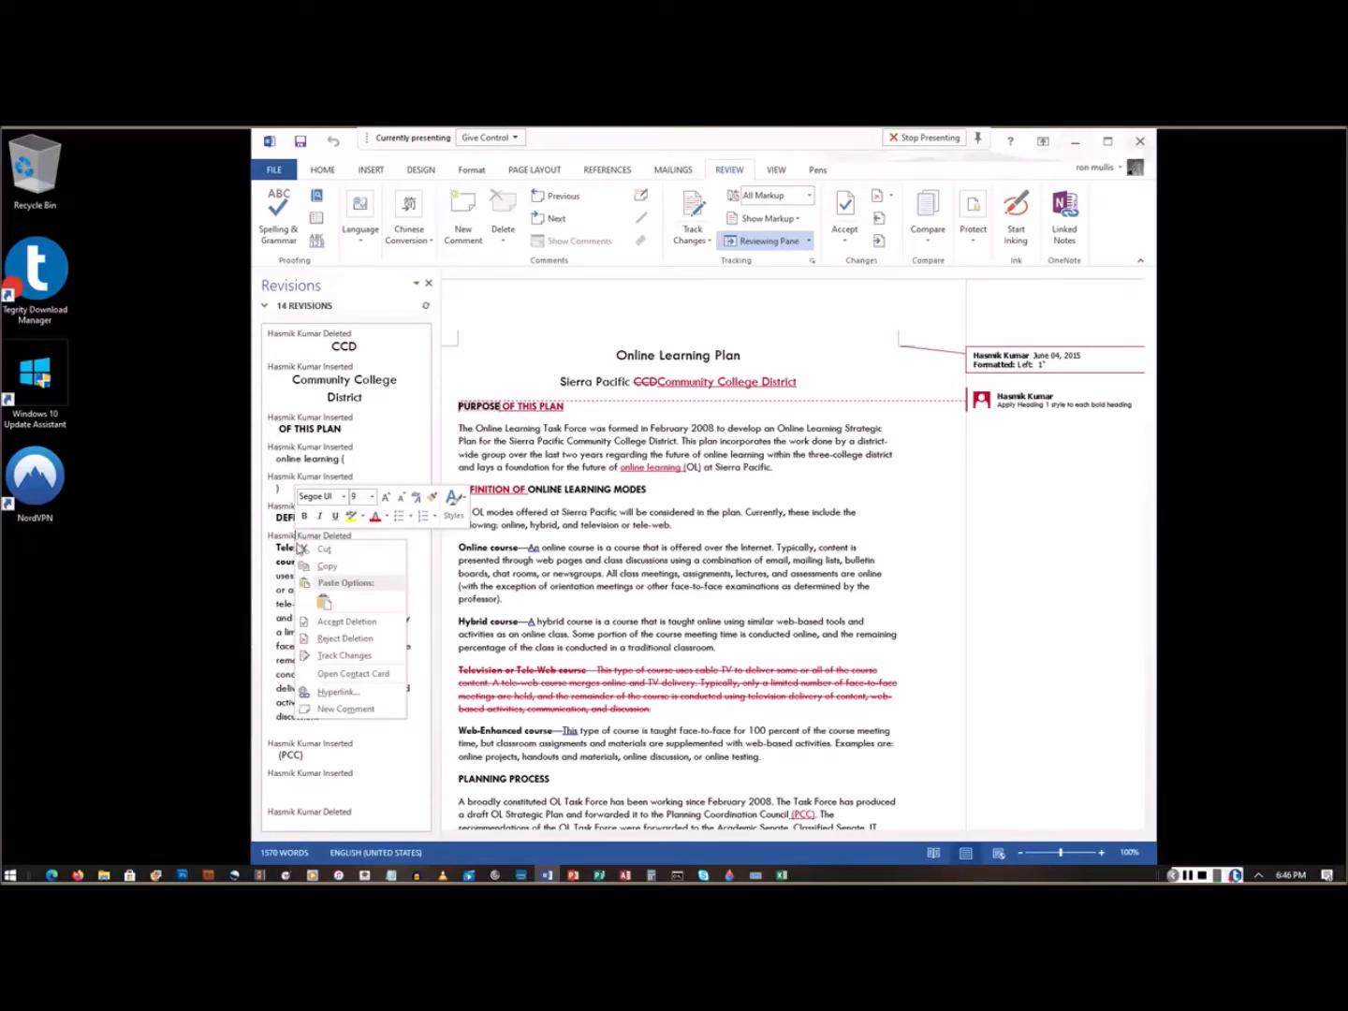
pyautogui.click(353, 644)
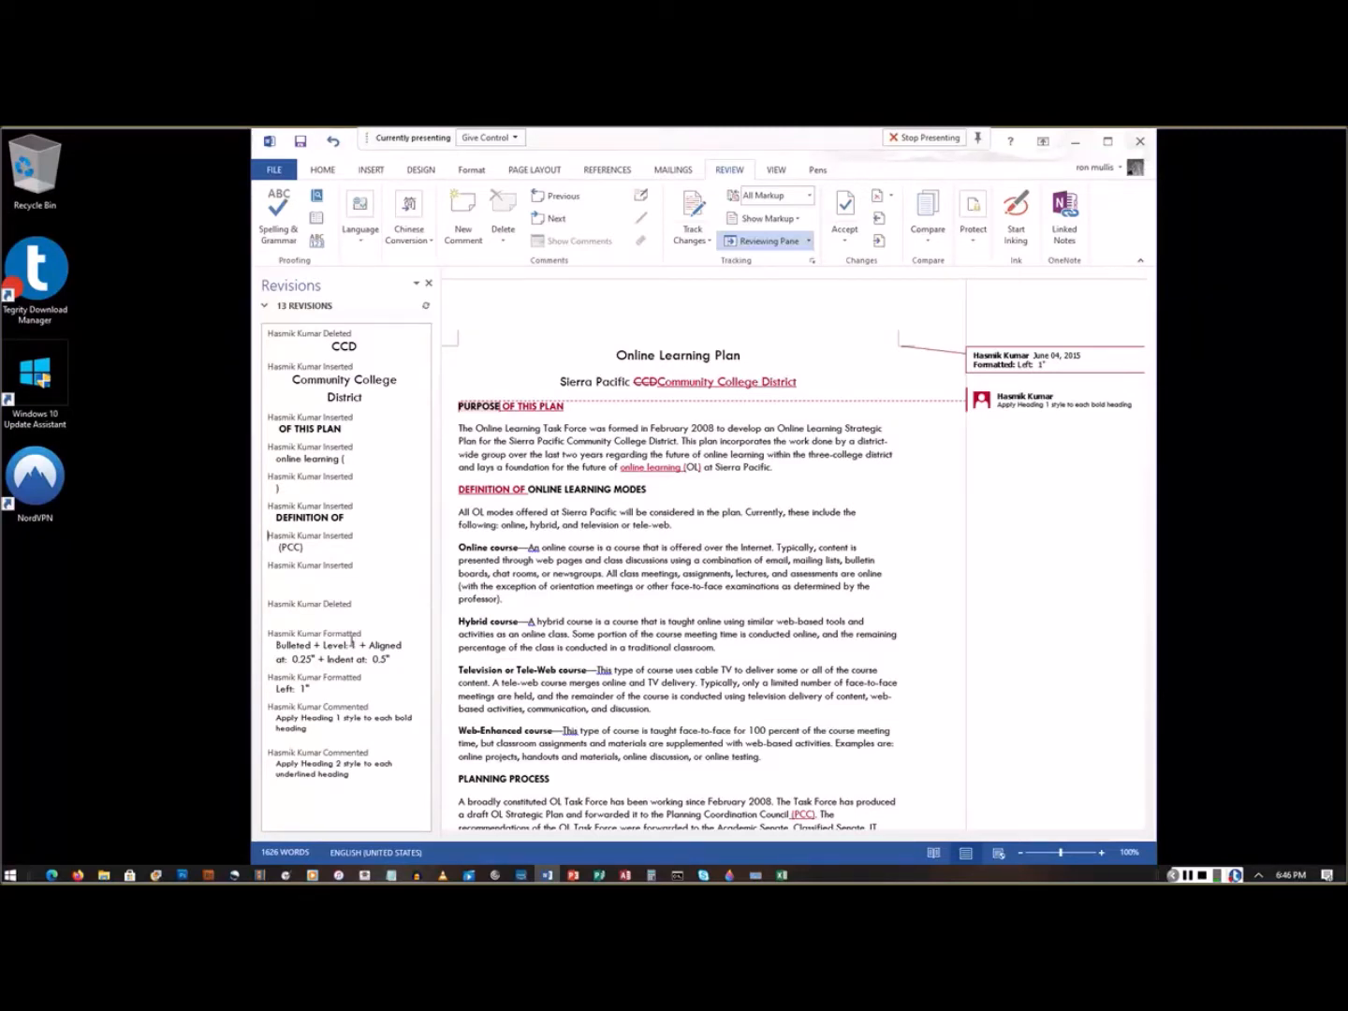
pyautogui.click(428, 284)
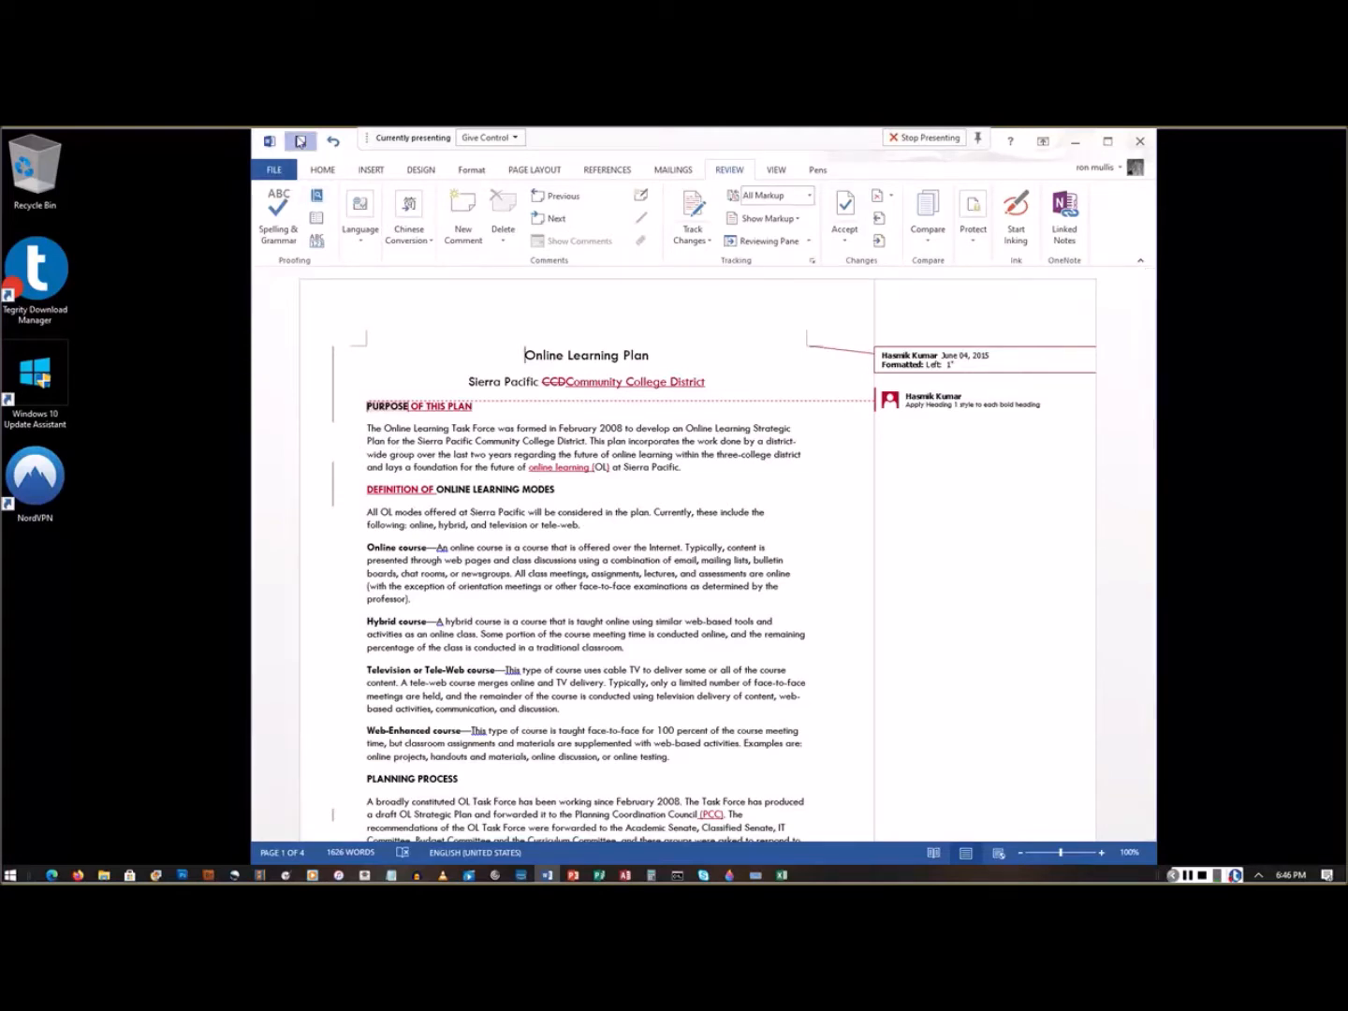
# Step: Save the document, open the On-Screen Keyboard, and return the cursor to the body text
pyautogui.click(300, 141)
pyautogui.click(762, 877)
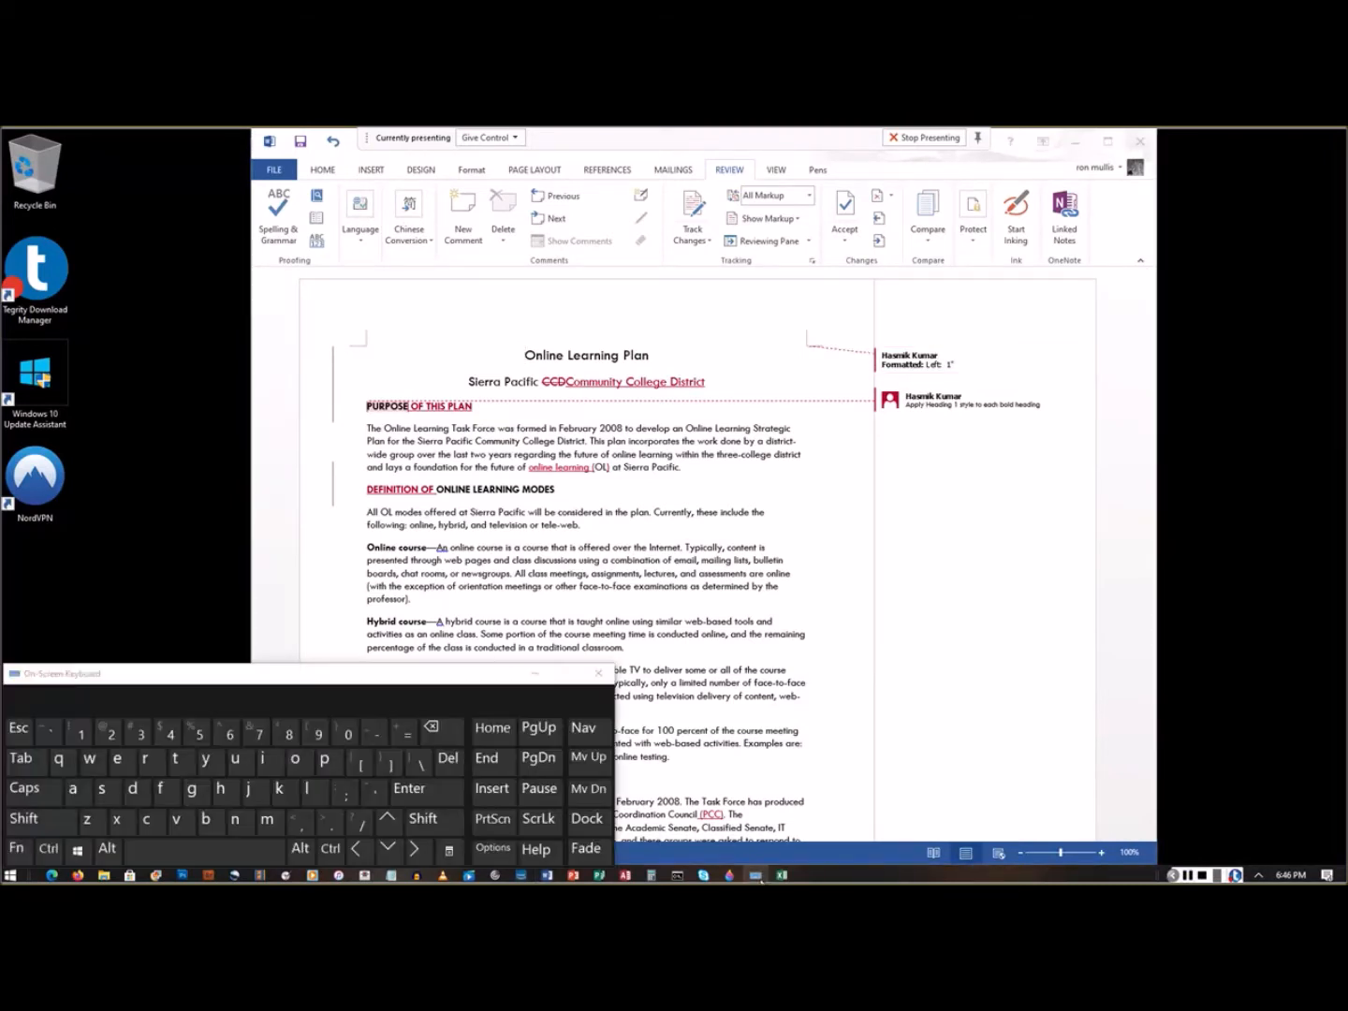
pyautogui.press('ctrl')
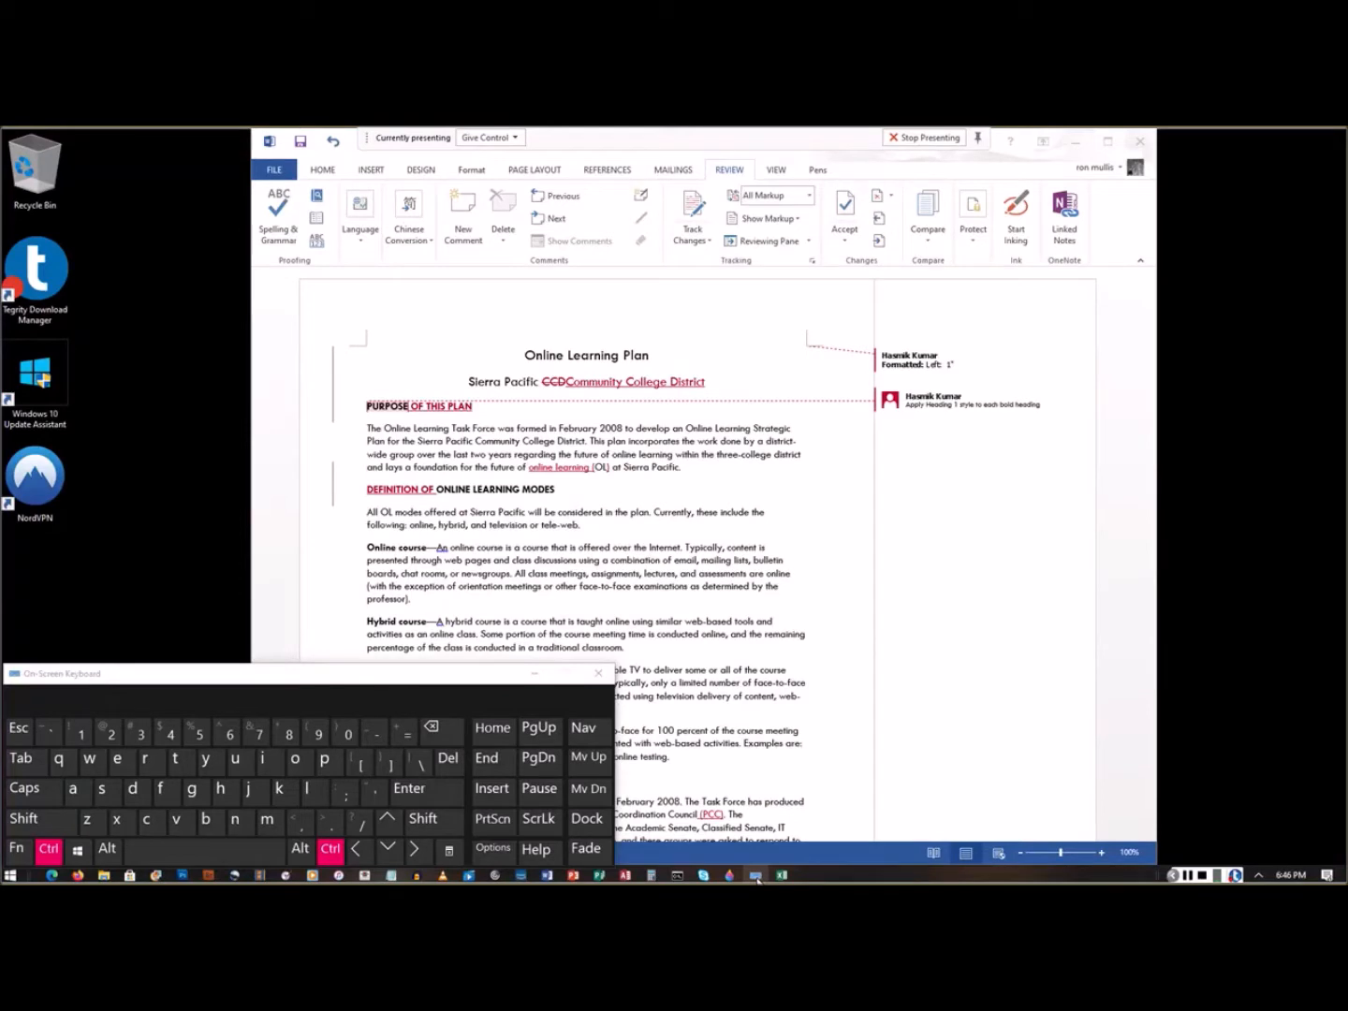
pyautogui.click(447, 432)
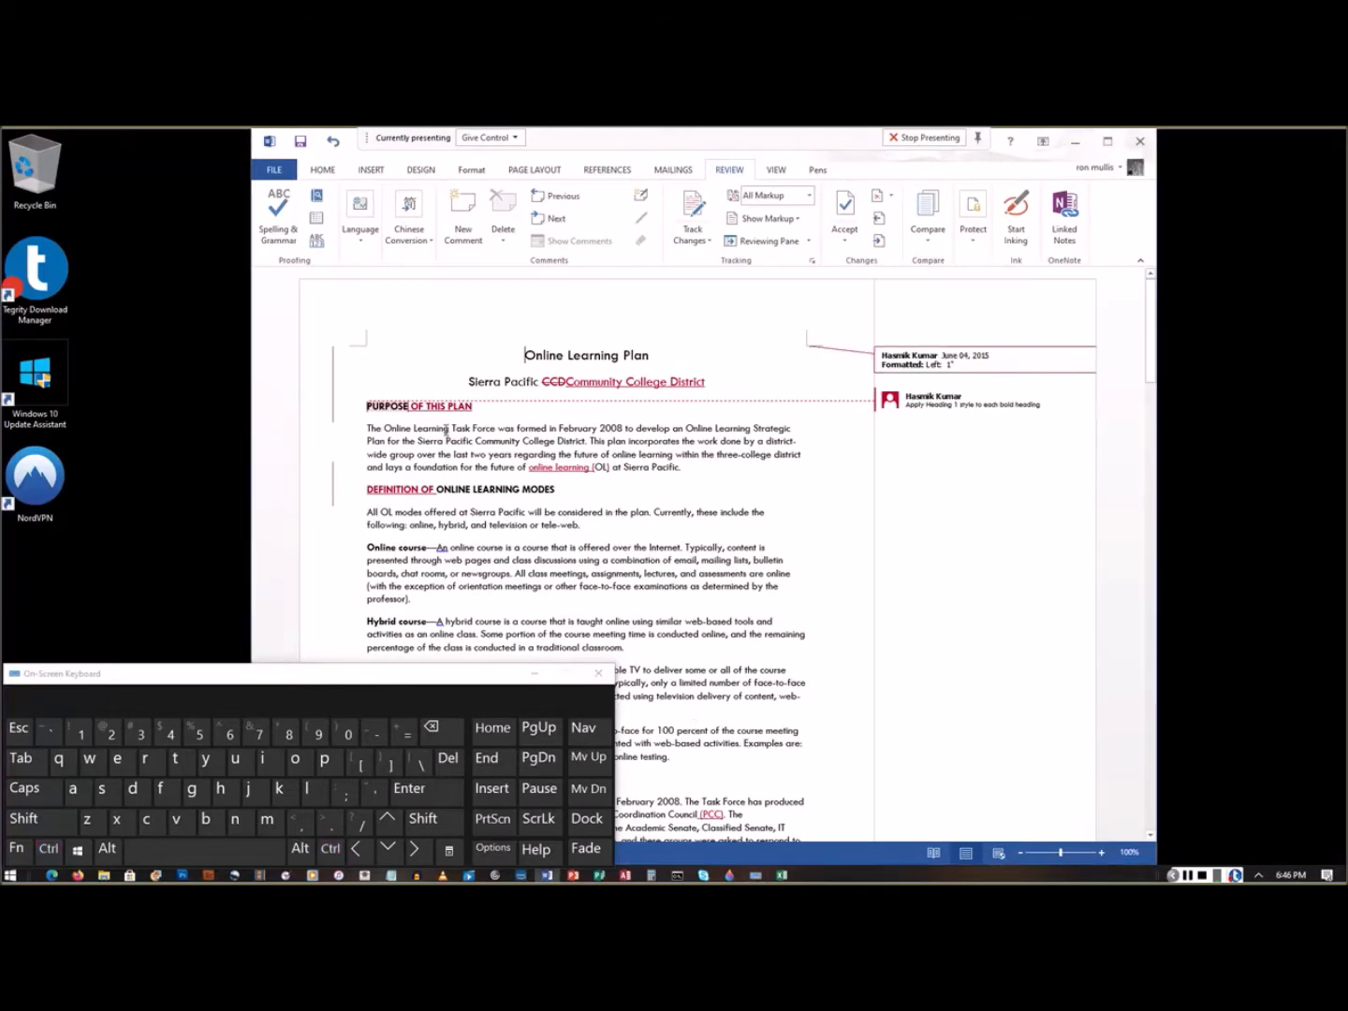
pyautogui.click(658, 594)
pyautogui.press('ctrl')
pyautogui.moveTo(548, 388)
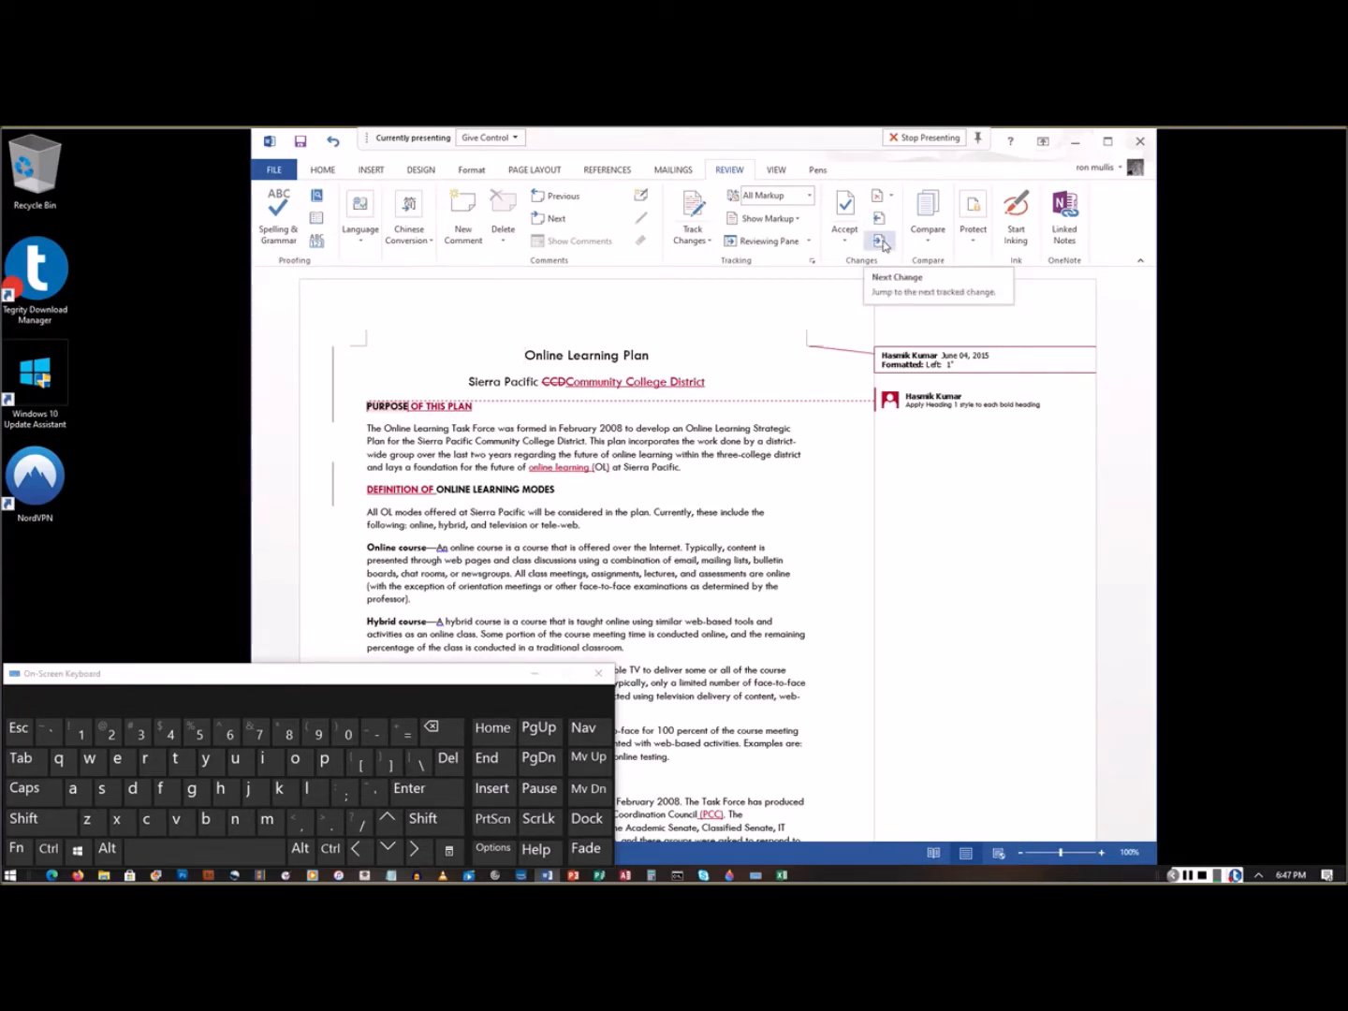
# Step: Move to the next tracked change, the whole-document left-alignment formatting
pyautogui.click(881, 241)
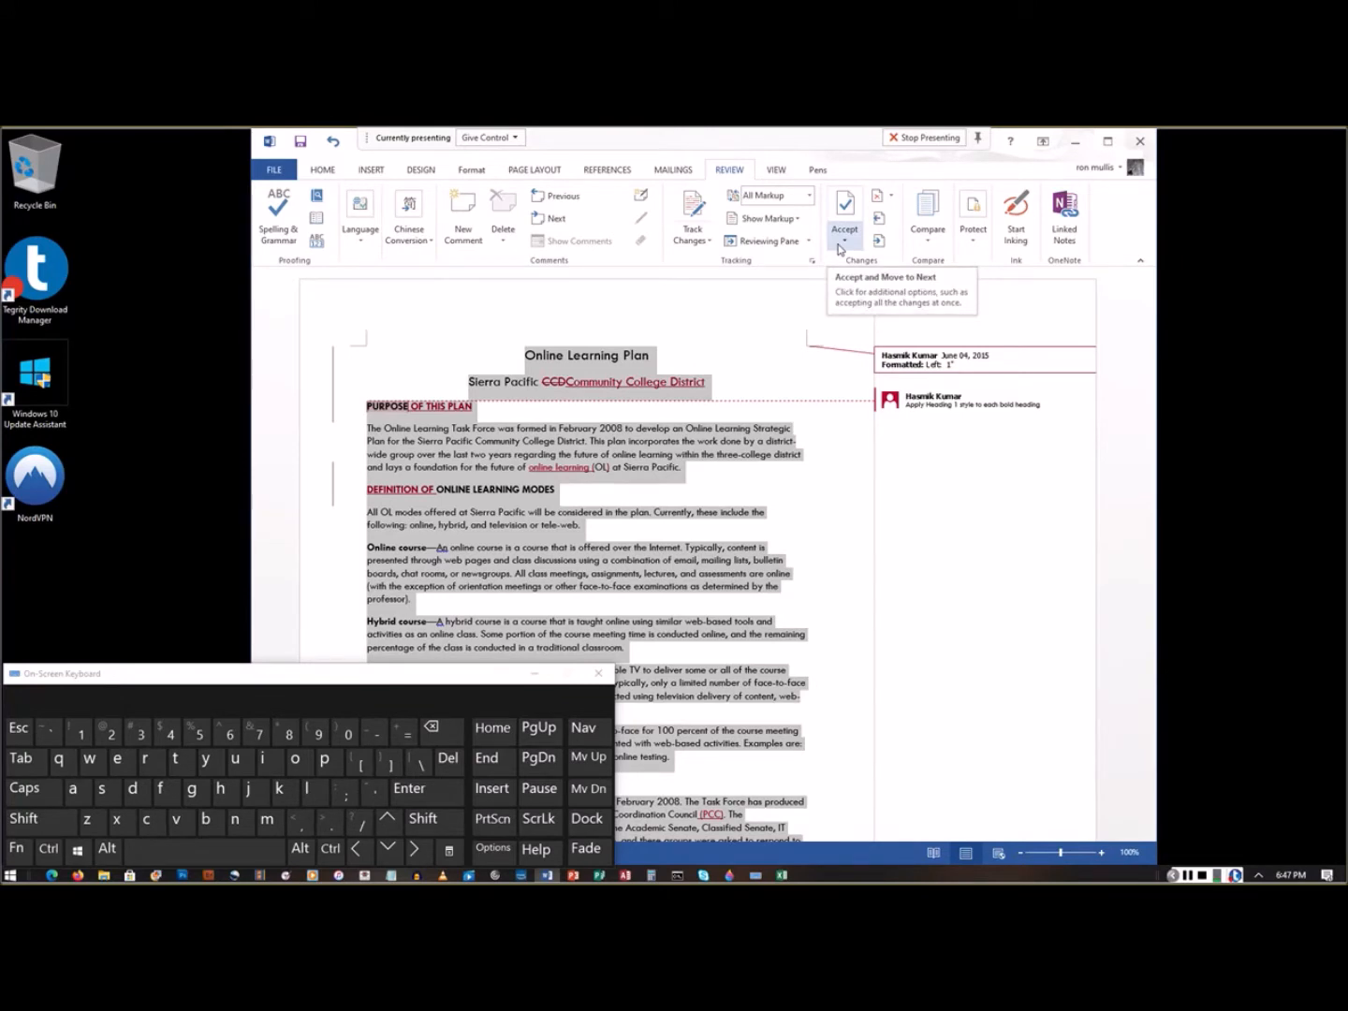
# Step: Accept the formatting change, then accept all remaining tracked changes, including the struck-out CCD
pyautogui.click(846, 203)
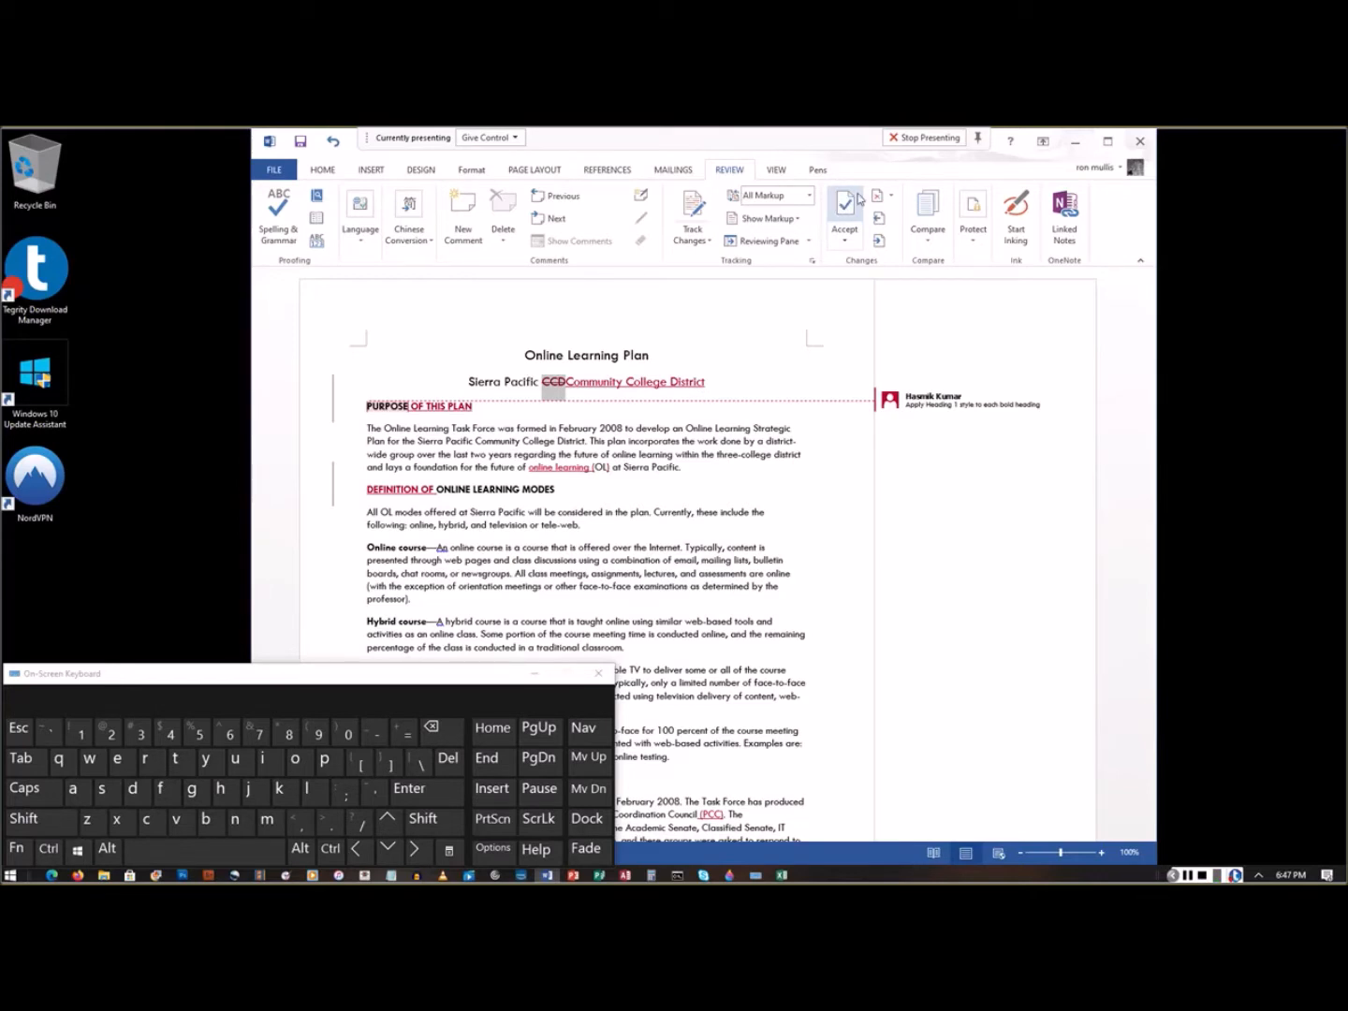
pyautogui.click(844, 242)
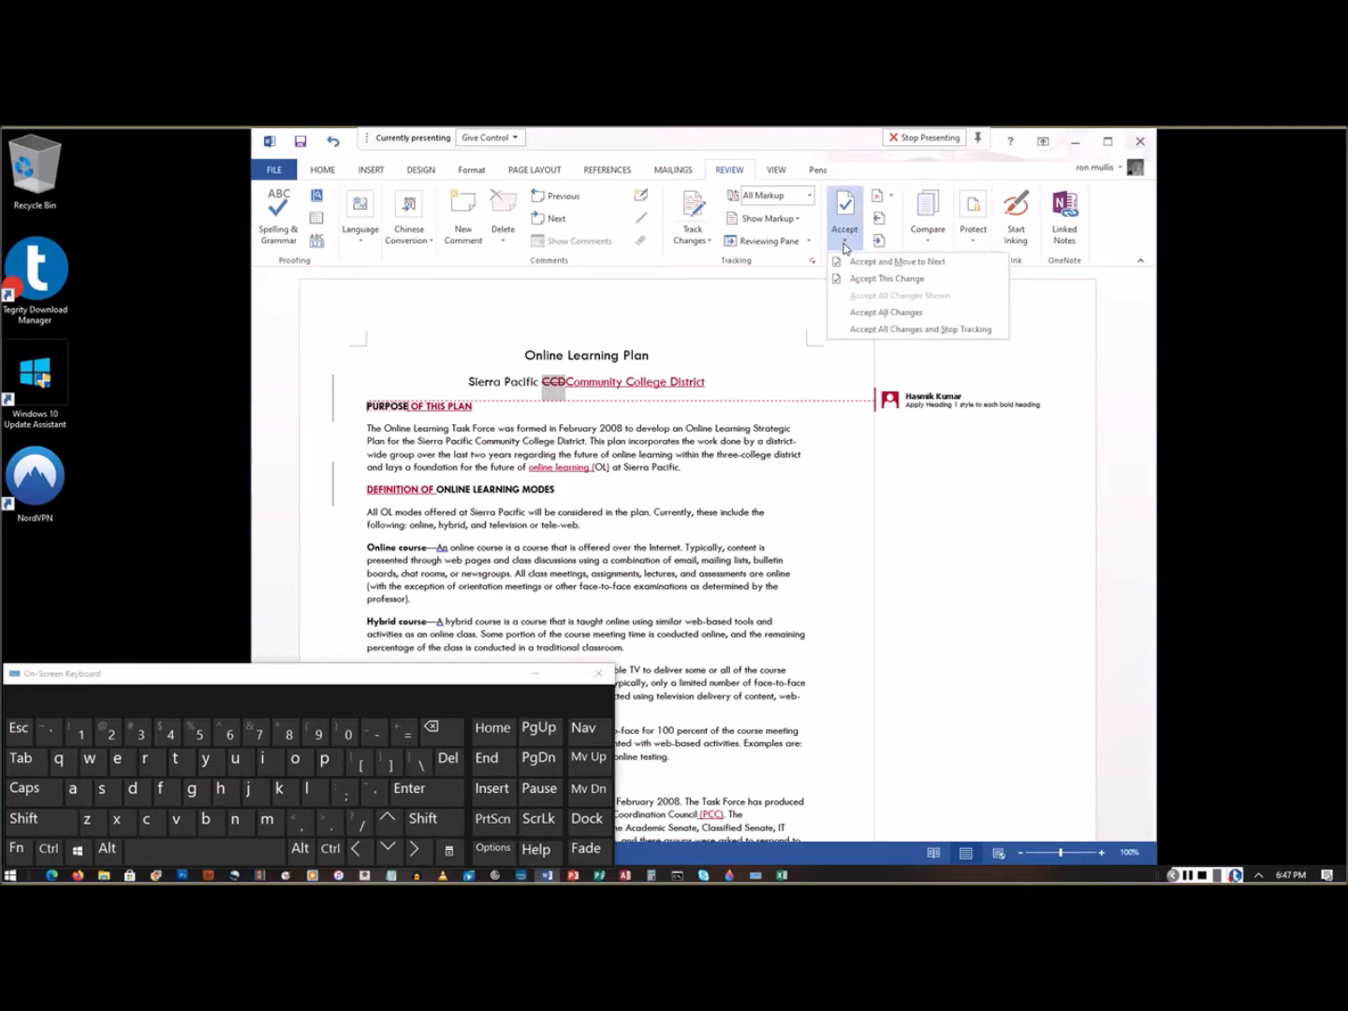
pyautogui.click(884, 312)
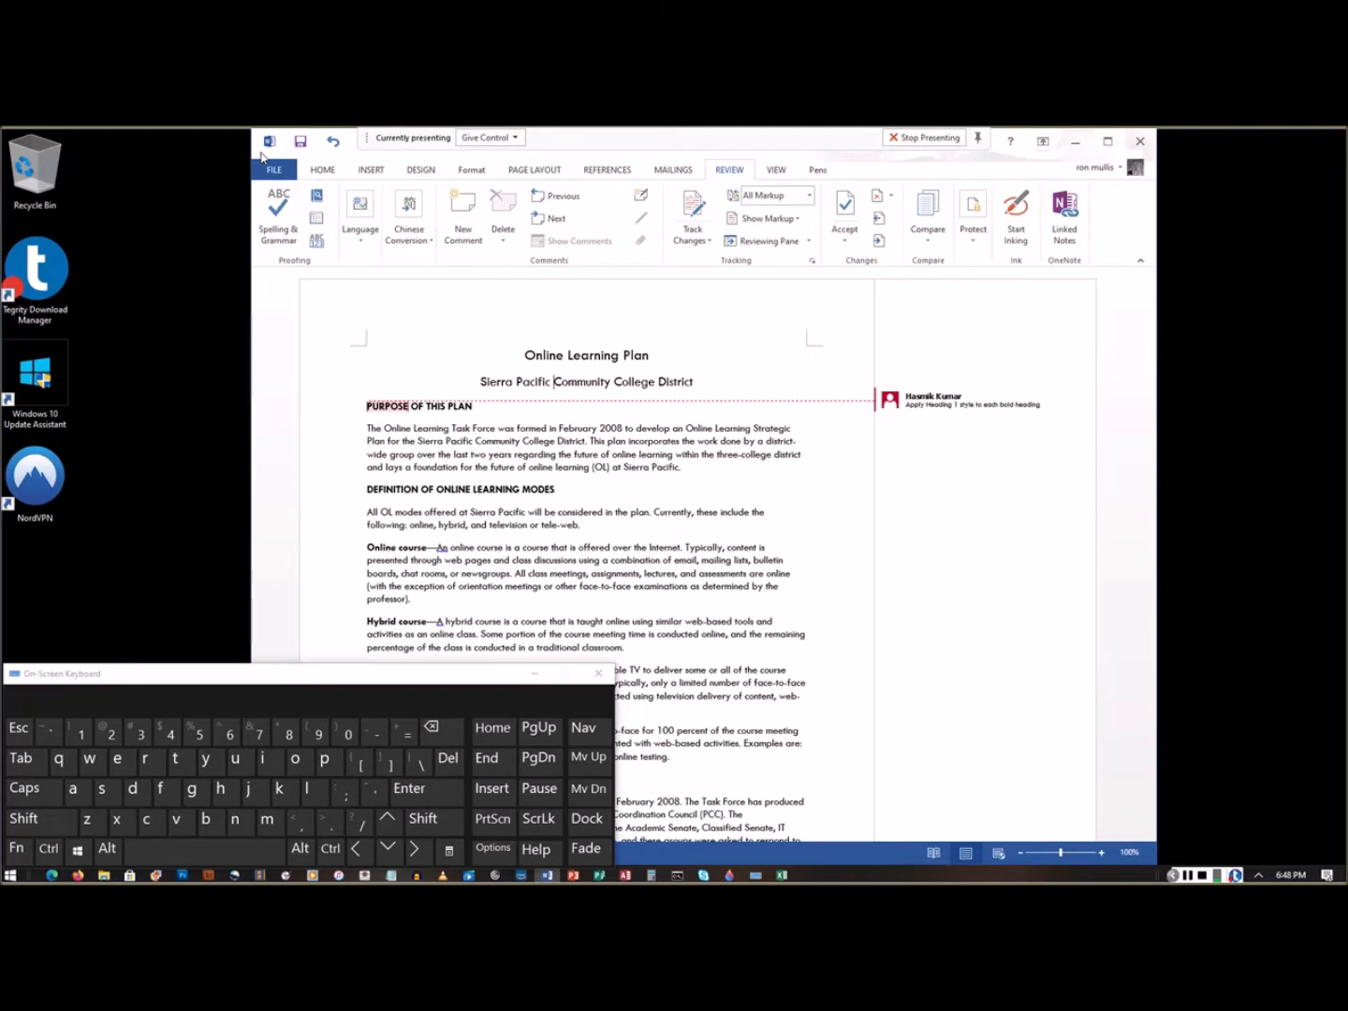
# Step: Save the document, shift the Word window right, and make the On-Screen Keyboard narrower and taller
pyautogui.click(301, 144)
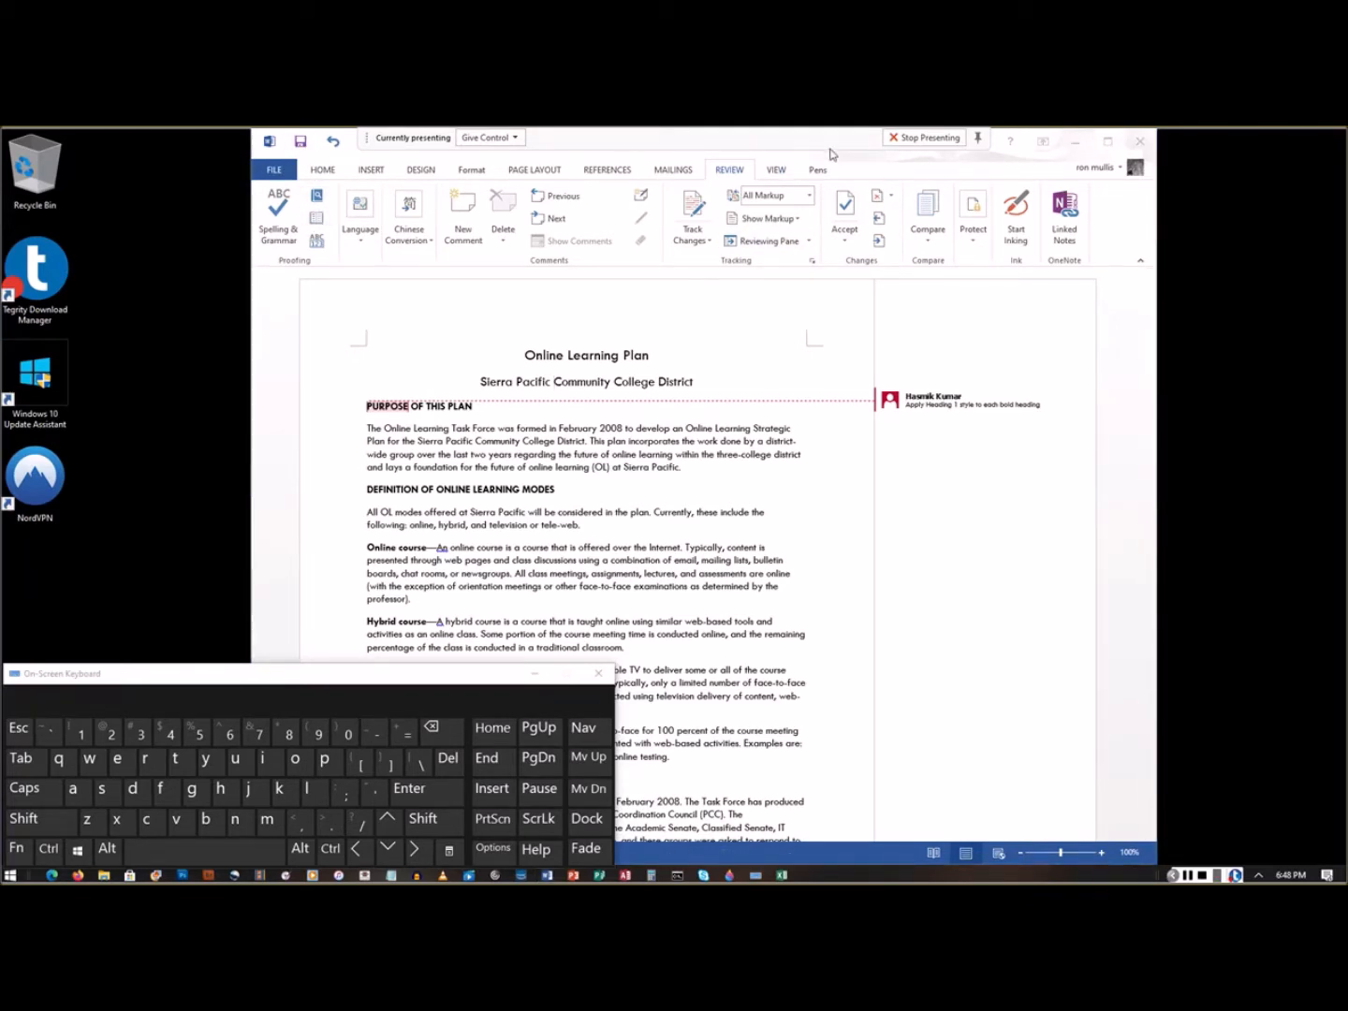
pyautogui.click(356, 152)
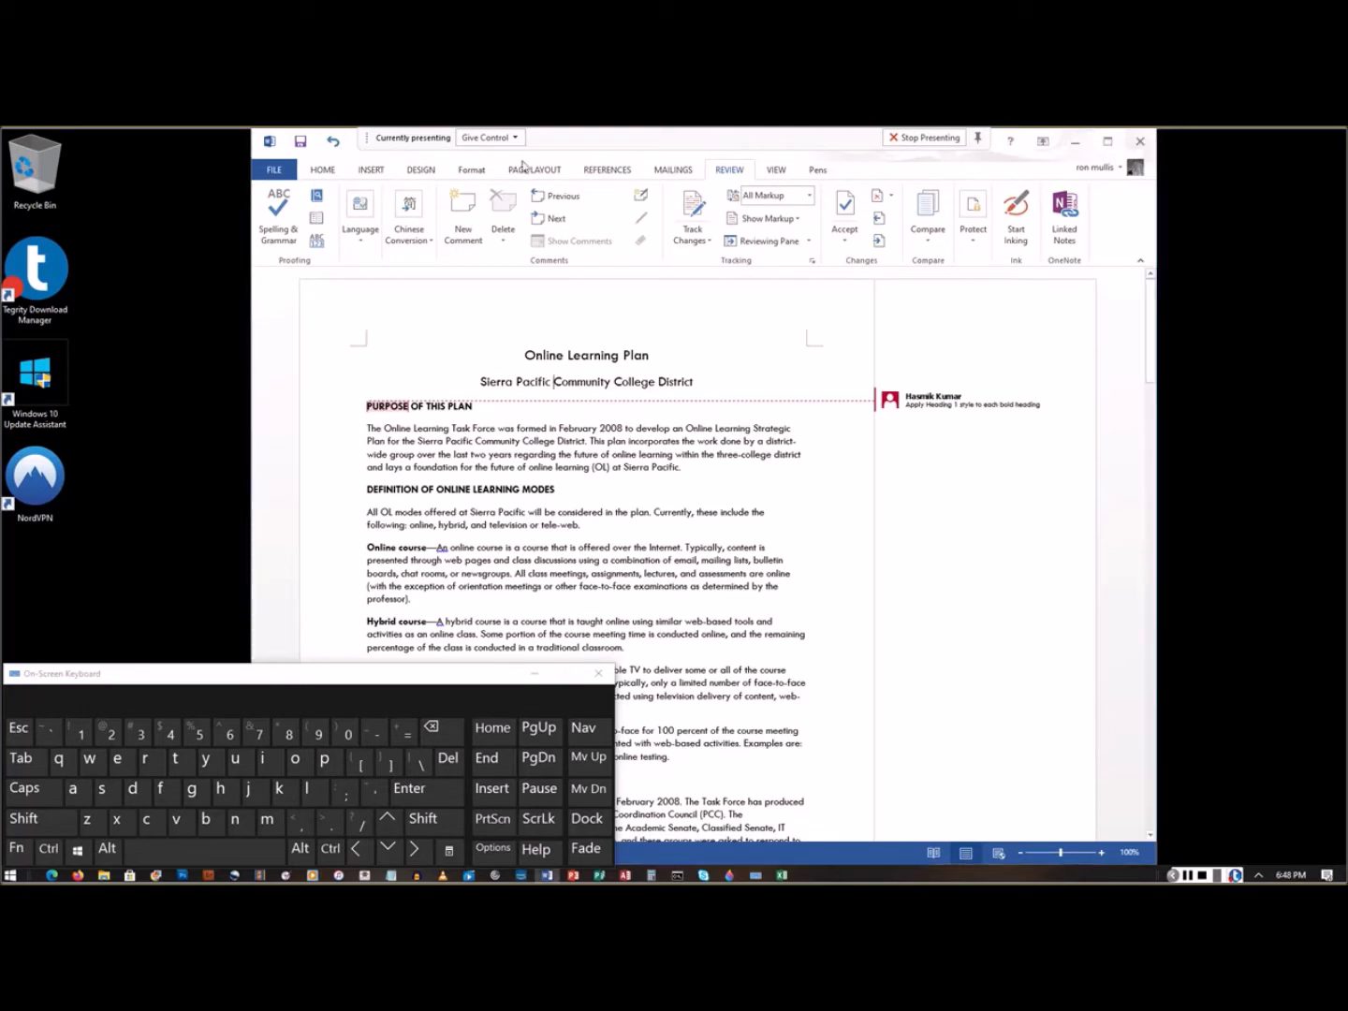
pyautogui.click(1043, 140)
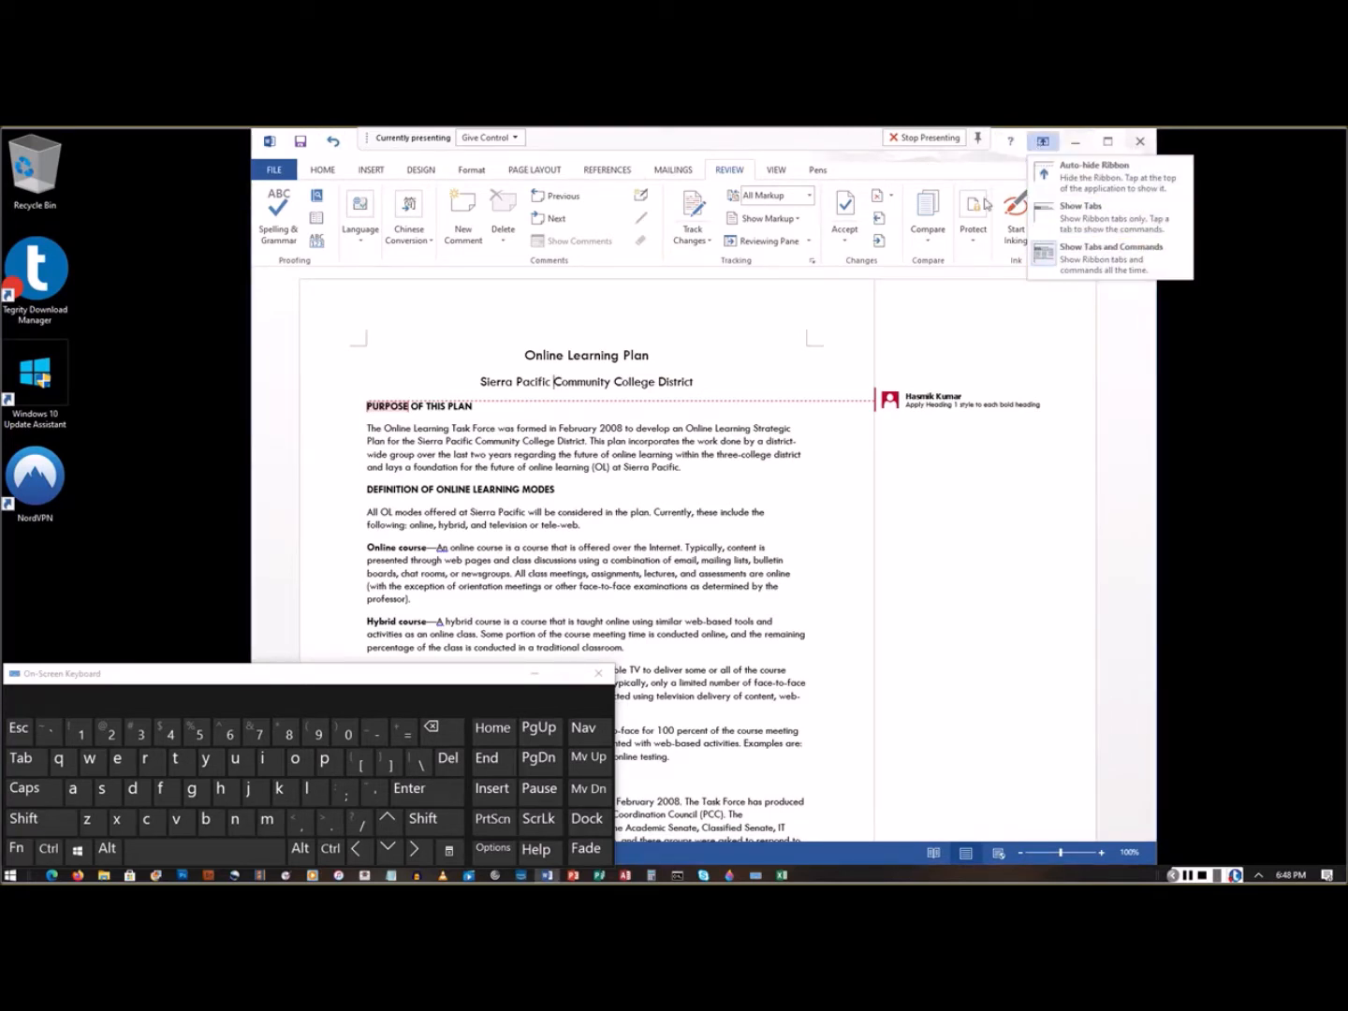
pyautogui.click(957, 163)
pyautogui.moveTo(956, 163); pyautogui.dragTo(1154, 174)
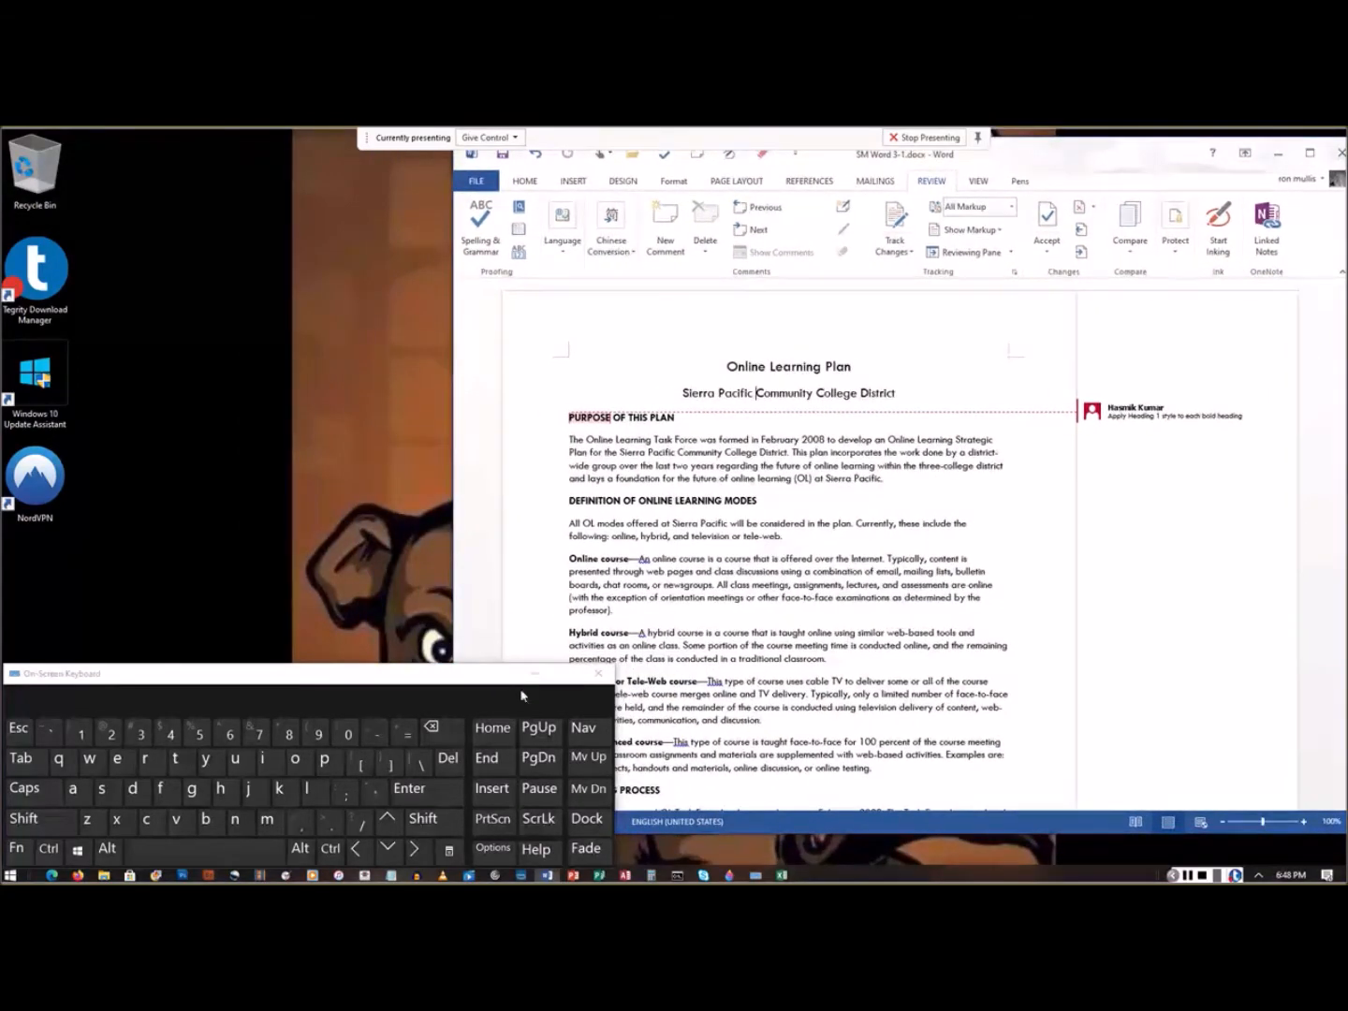
pyautogui.moveTo(594, 675); pyautogui.dragTo(503, 644)
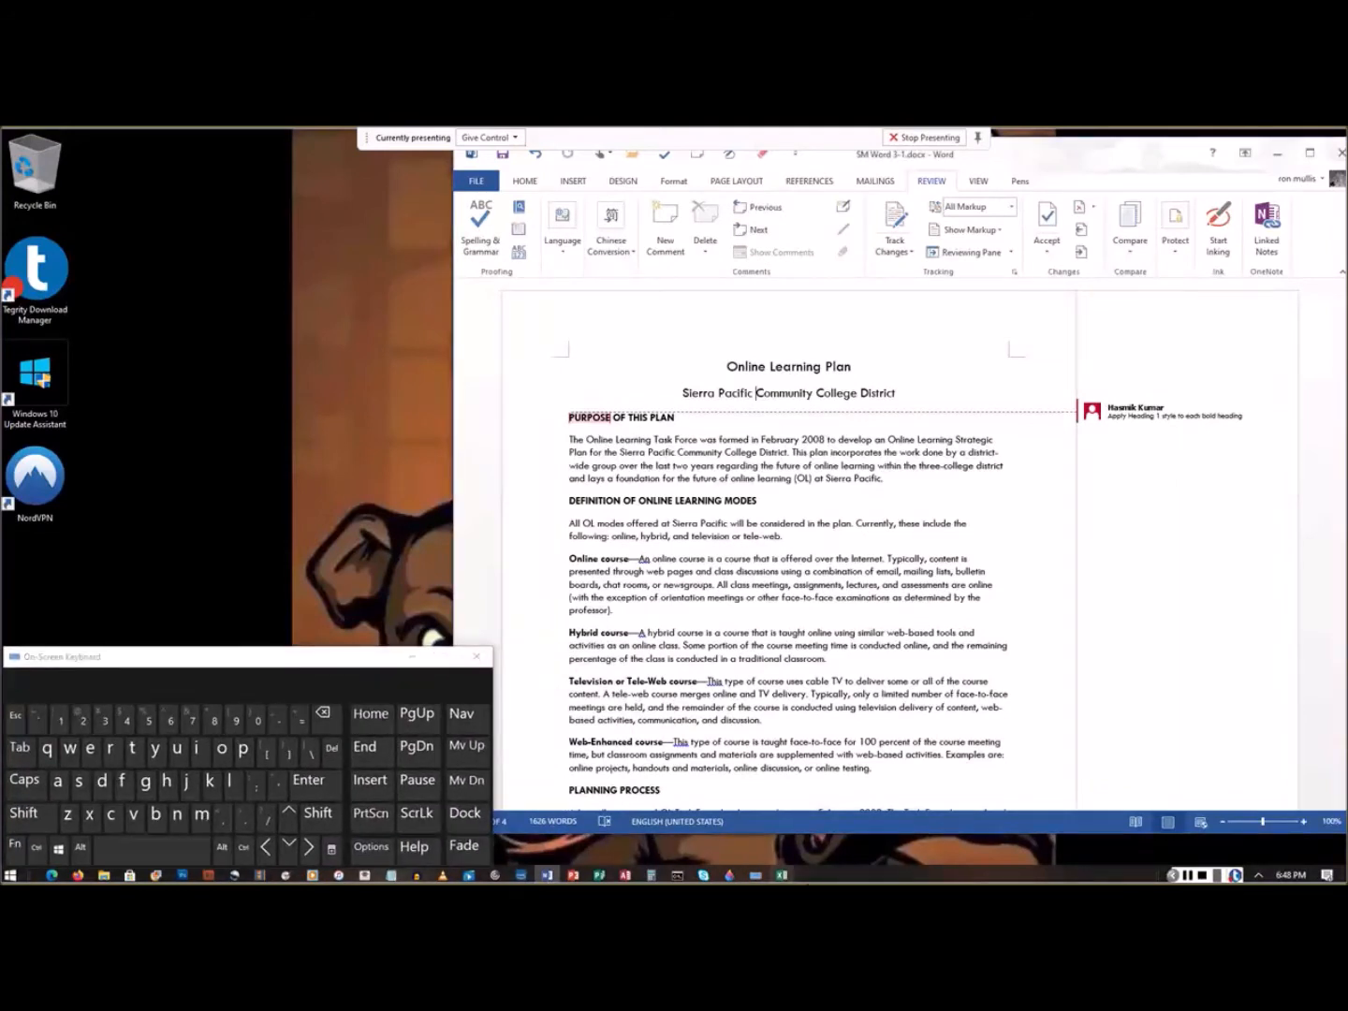
# Step: Return to the top of the document and go to the first comment, which asks for Heading 1
pyautogui.click(1174, 875)
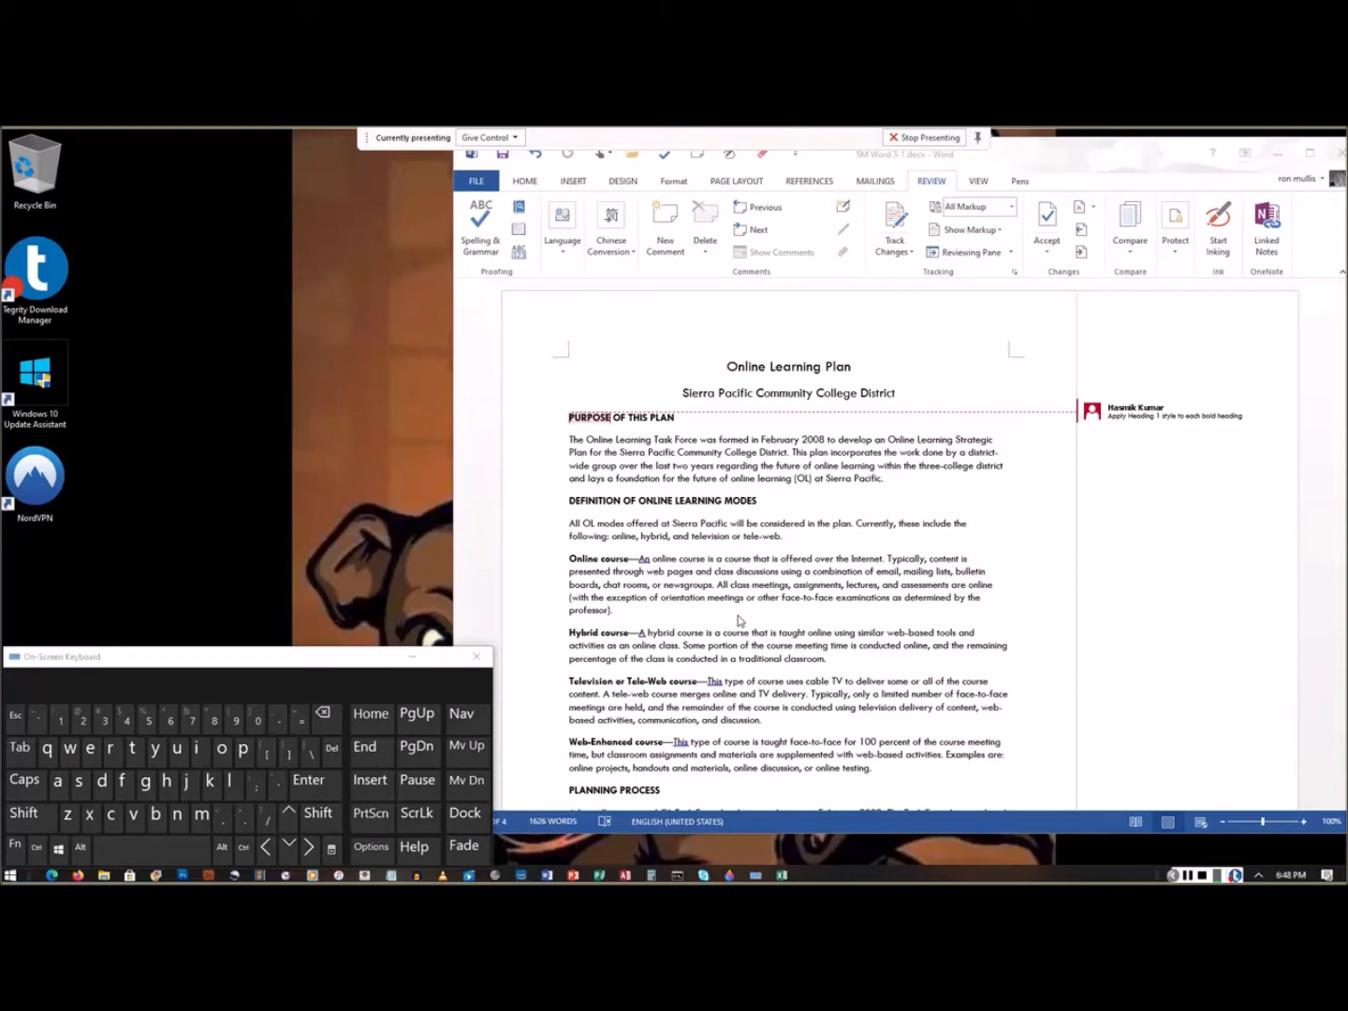
pyautogui.click(753, 531)
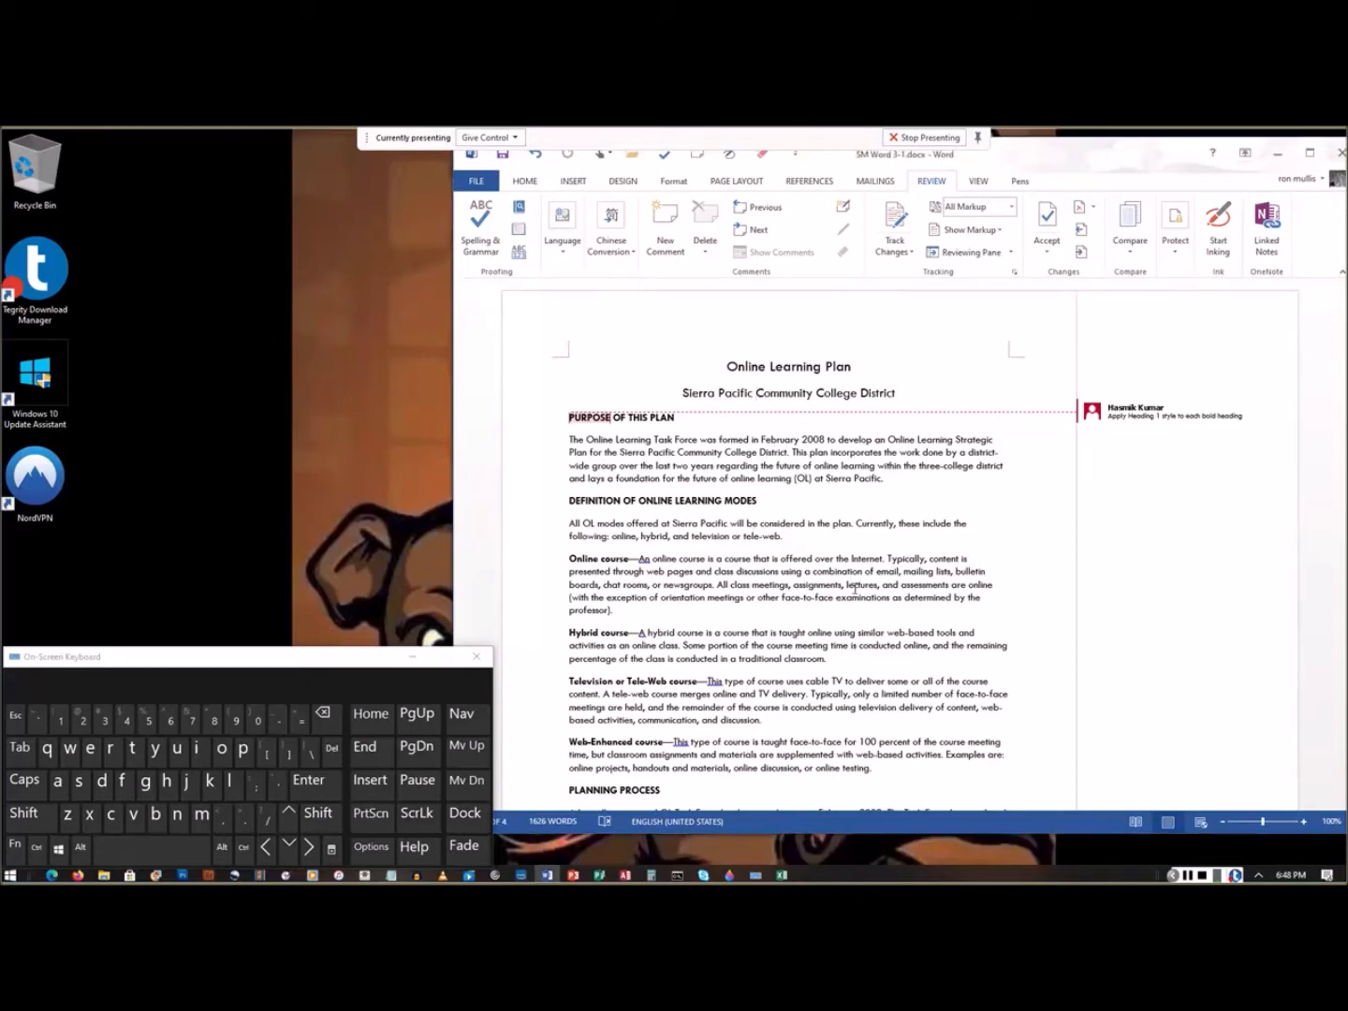
pyautogui.hotkey('ctrl', 'Home')
pyautogui.click(747, 236)
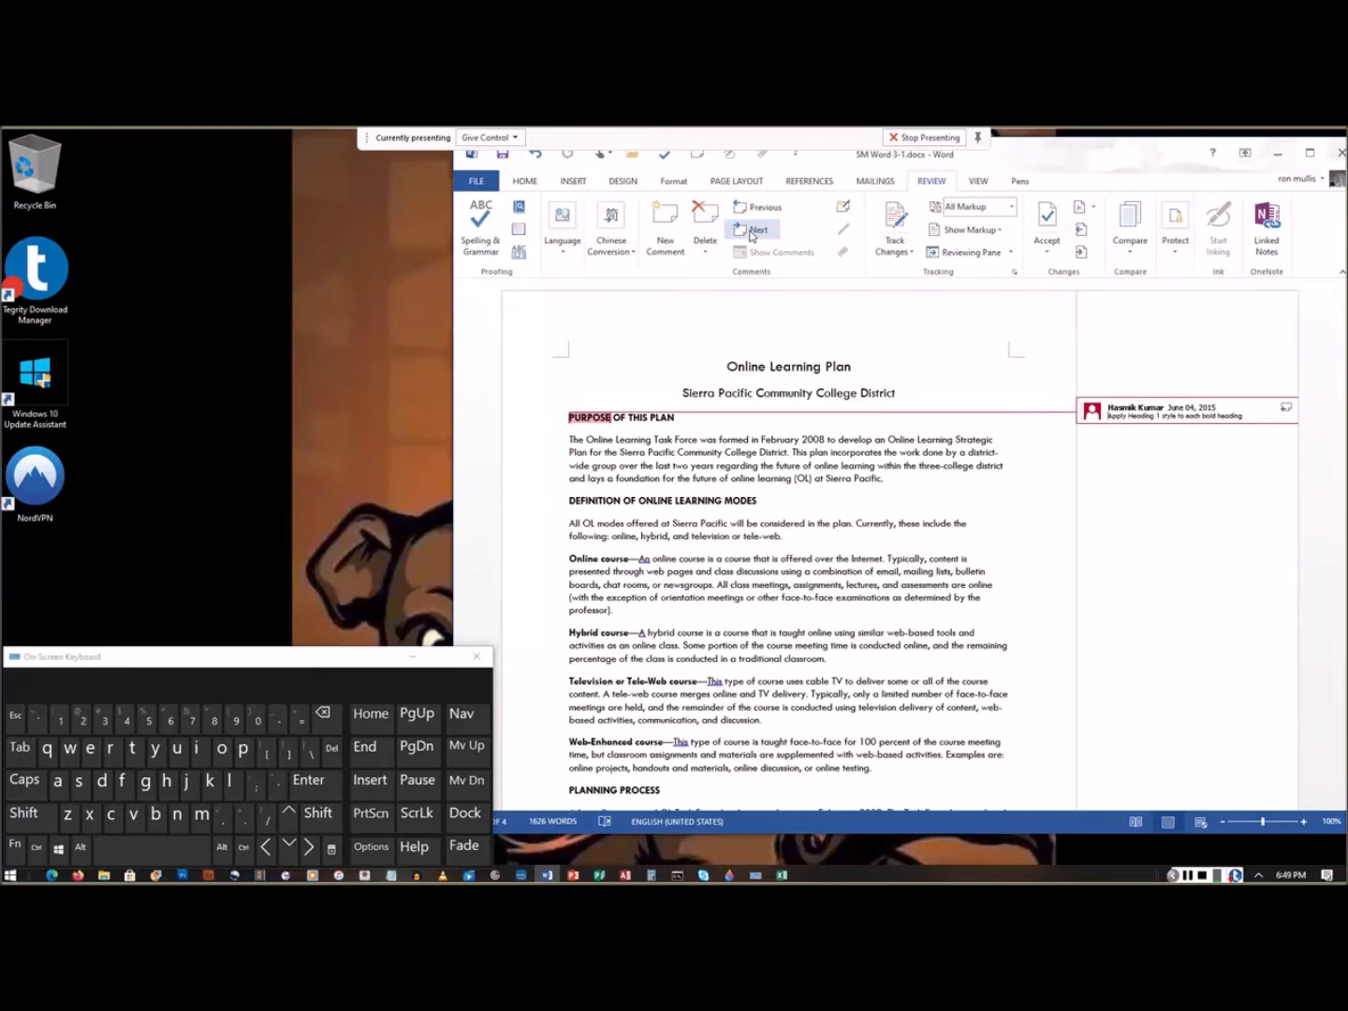
# Step: Reply 'Done!' to the Heading 1 comment beside the PURPOSE heading
pyautogui.rightClick(1286, 408)
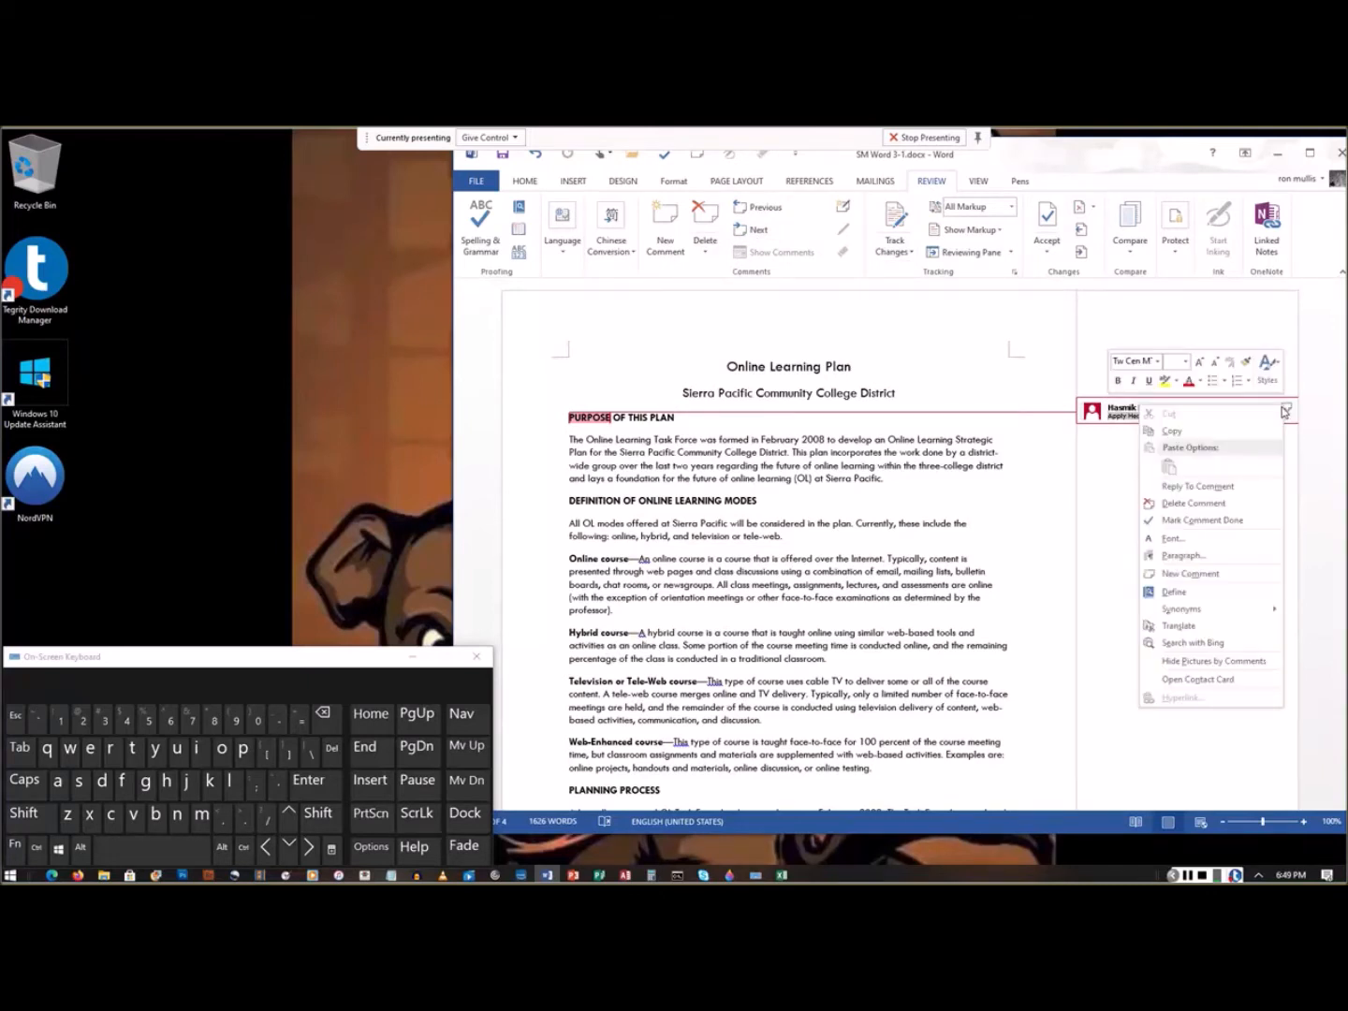
pyautogui.click(1109, 421)
pyautogui.click(1160, 418)
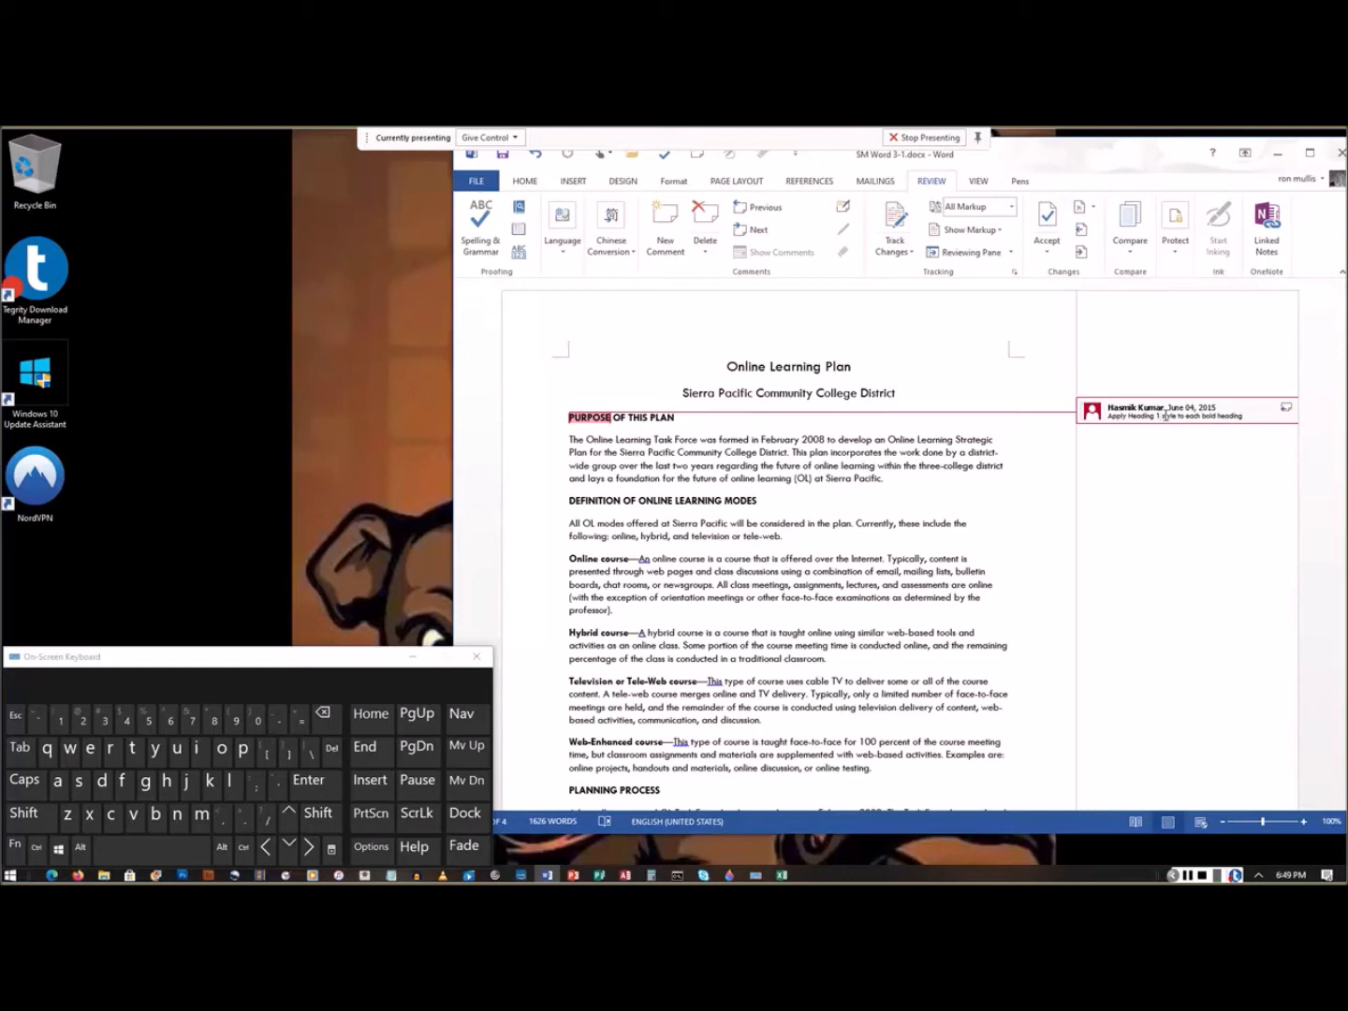
pyautogui.click(1288, 408)
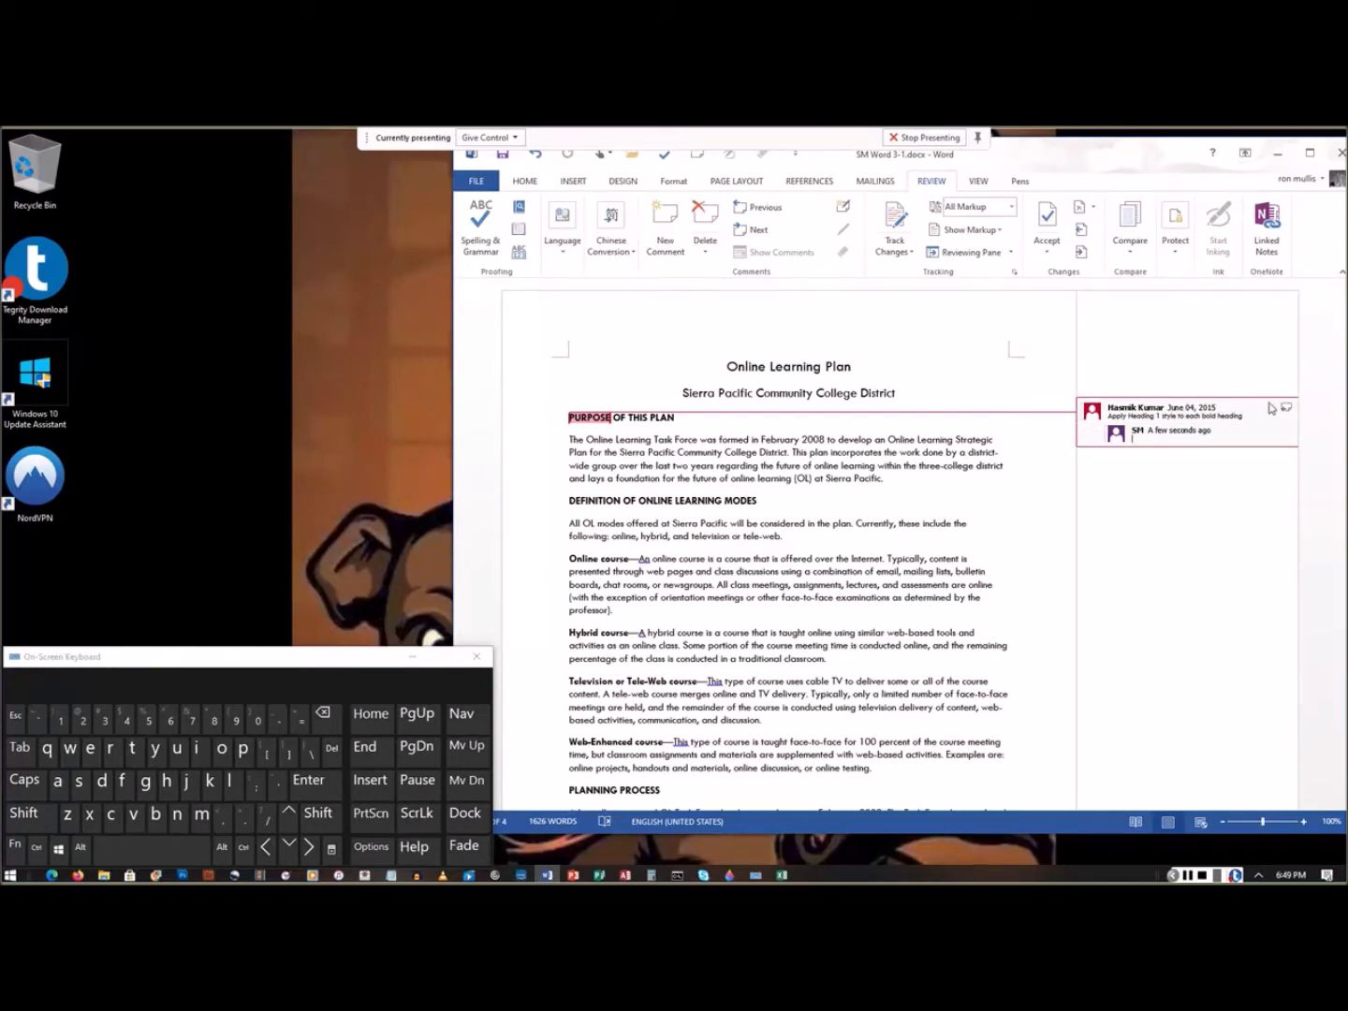
pyautogui.write('Done!')
# Step: Mark the Heading 1 comment thread as done so it appears greyed out
pyautogui.rightClick(1287, 412)
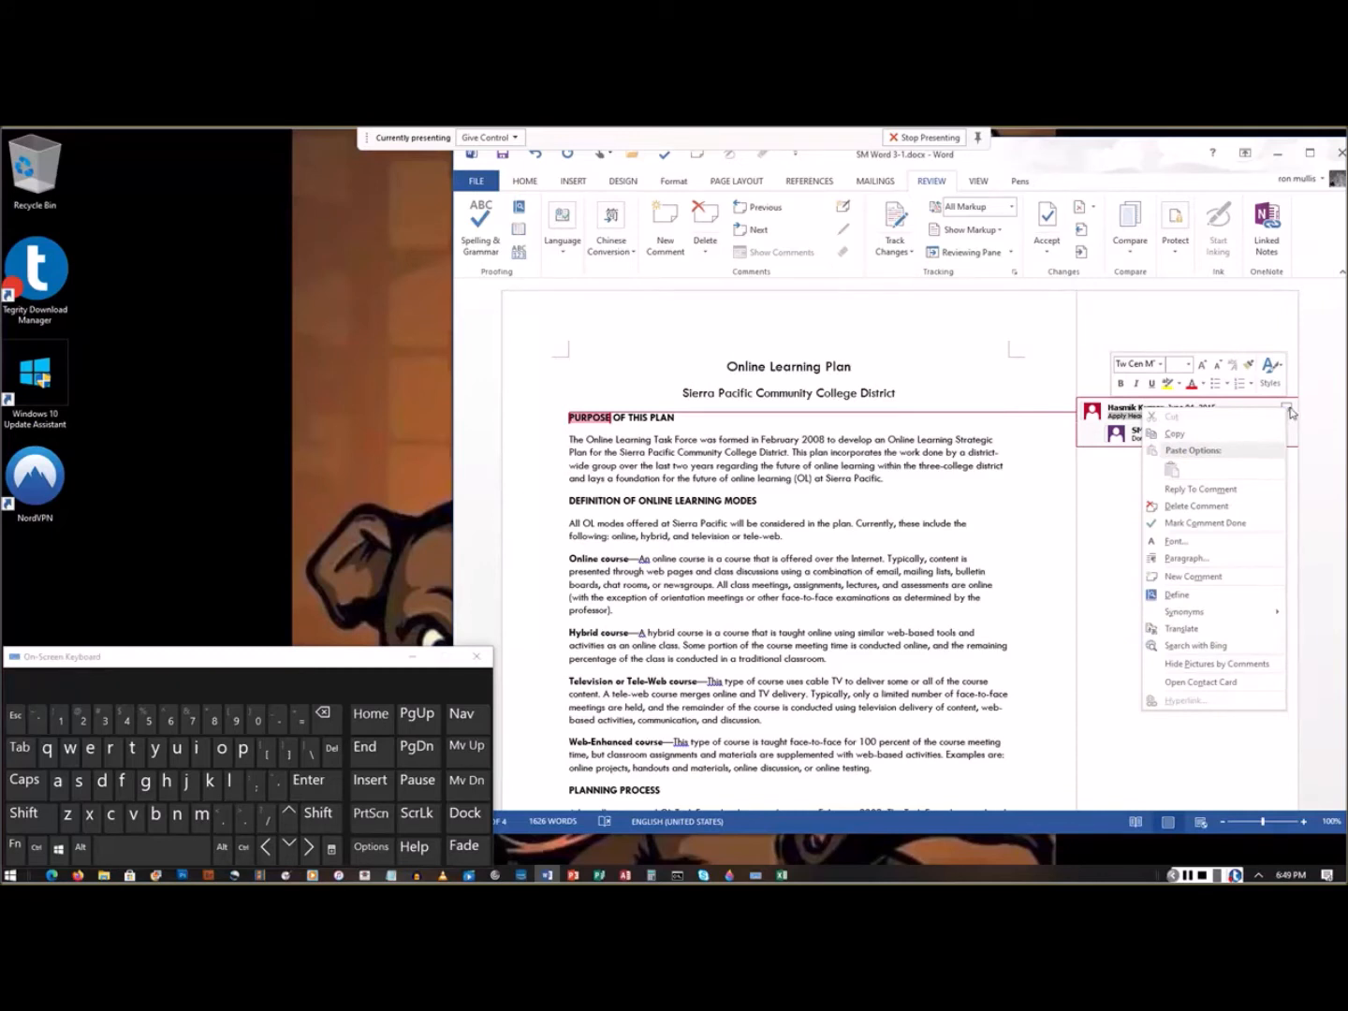
pyautogui.click(1231, 526)
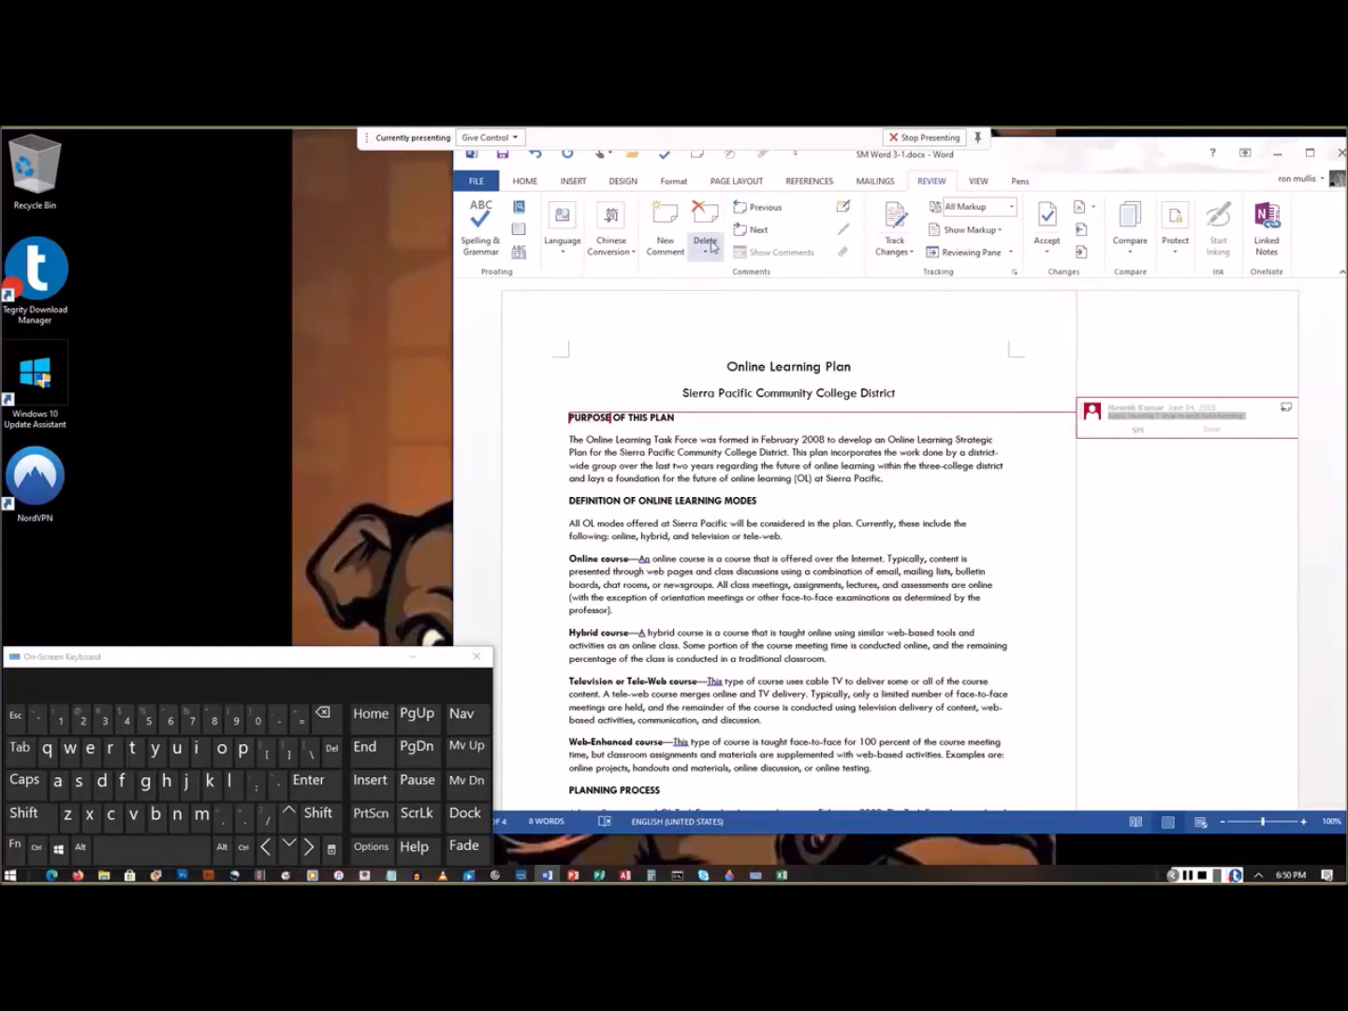
# Step: Move to the next comment and delete the Heading 2 comment on the How are Courses heading
pyautogui.click(766, 232)
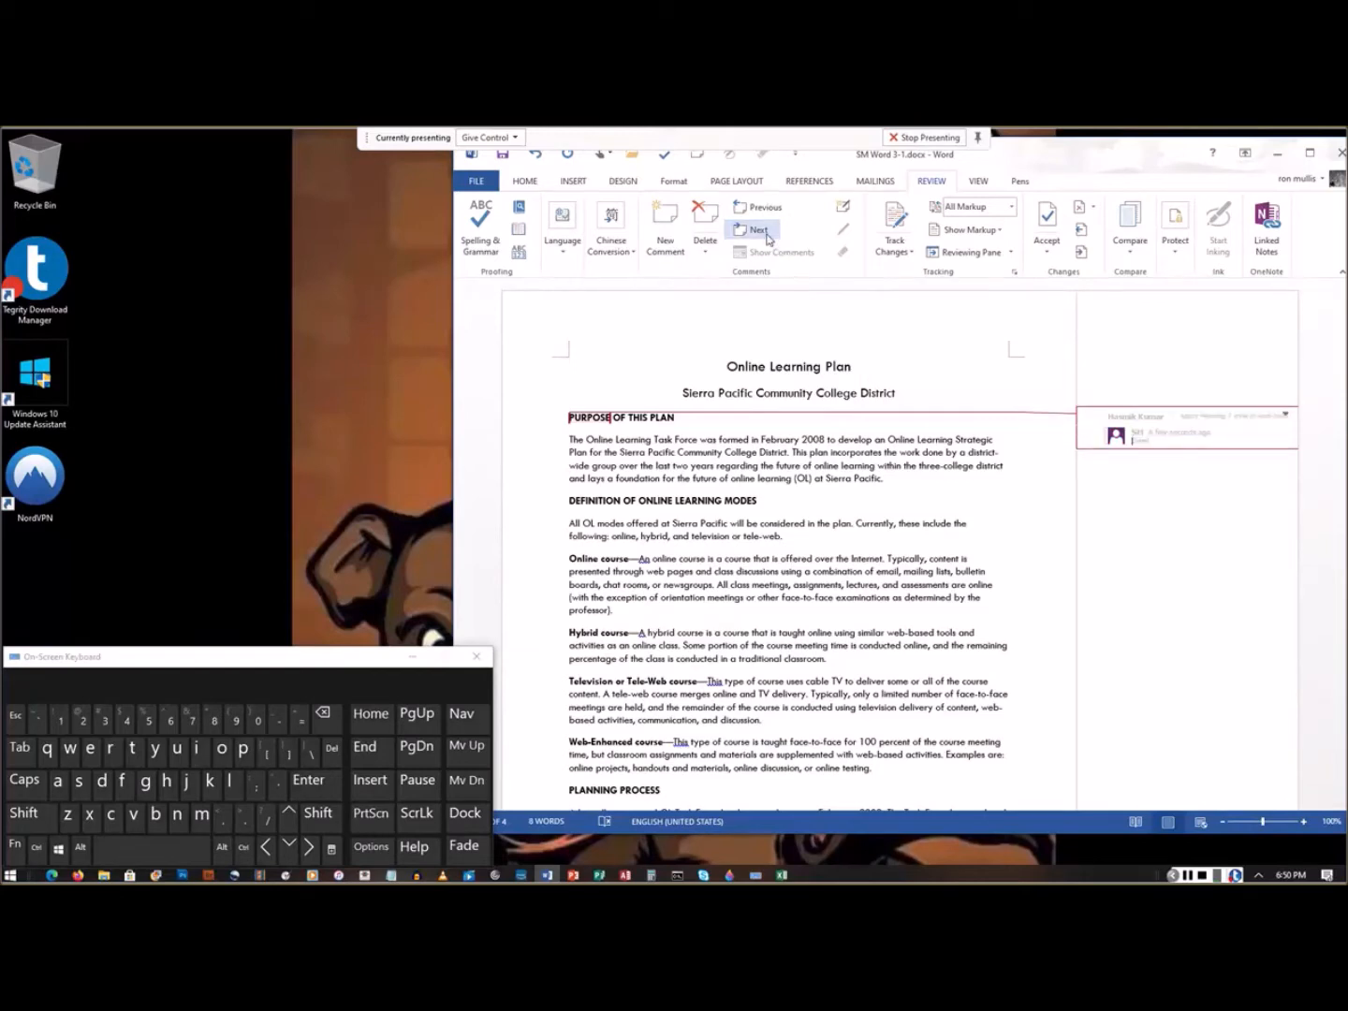
pyautogui.click(767, 238)
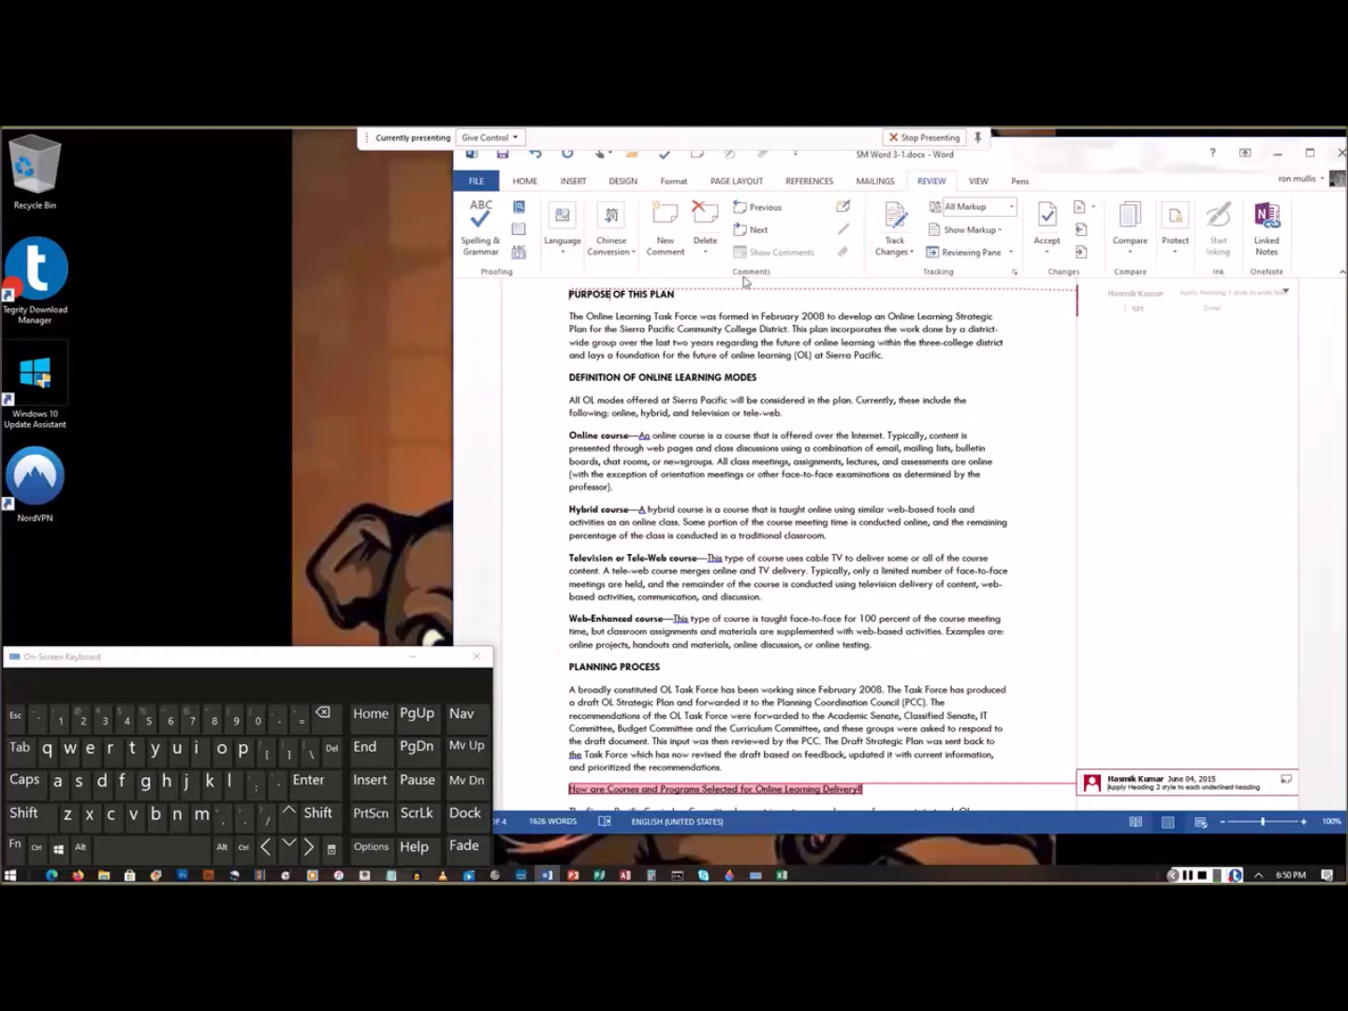
pyautogui.click(717, 221)
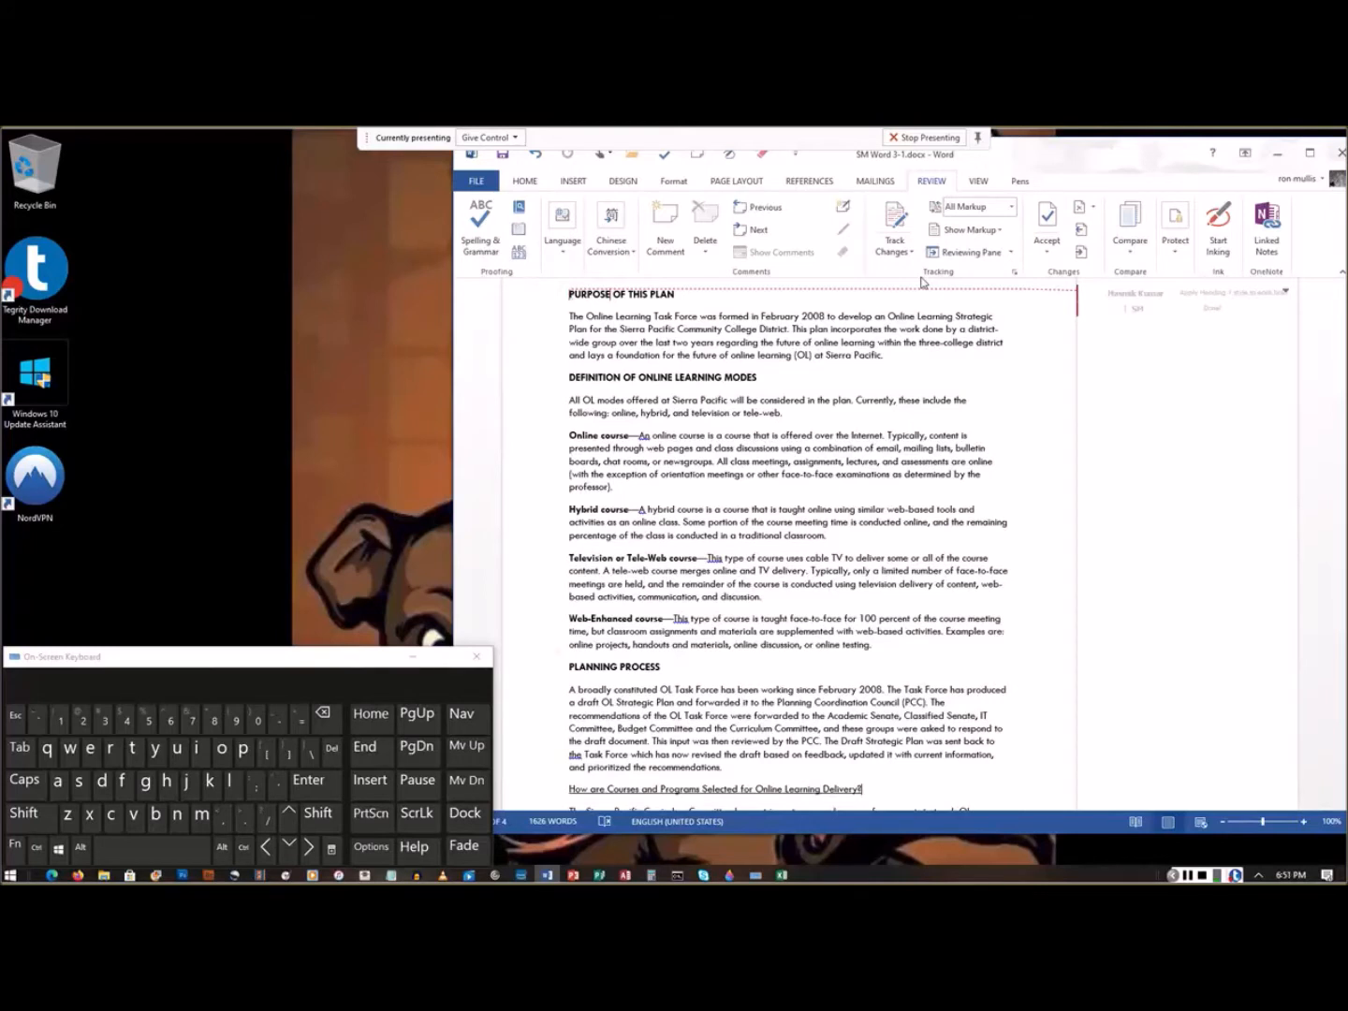
# Step: Switch the review display to No Markup and save the document
pyautogui.click(1012, 208)
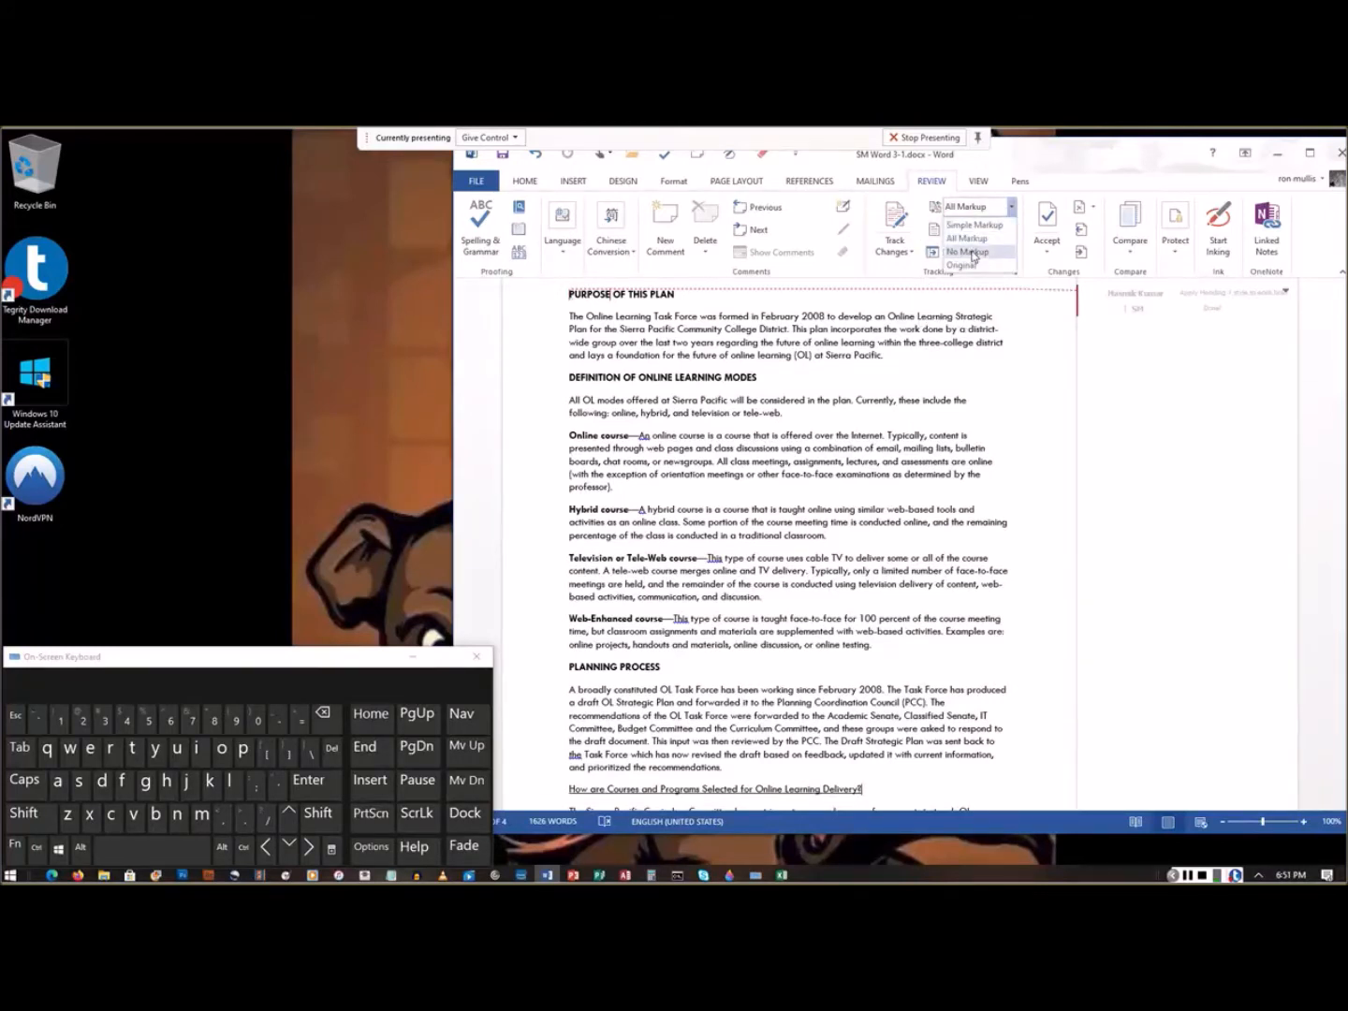
pyautogui.click(972, 253)
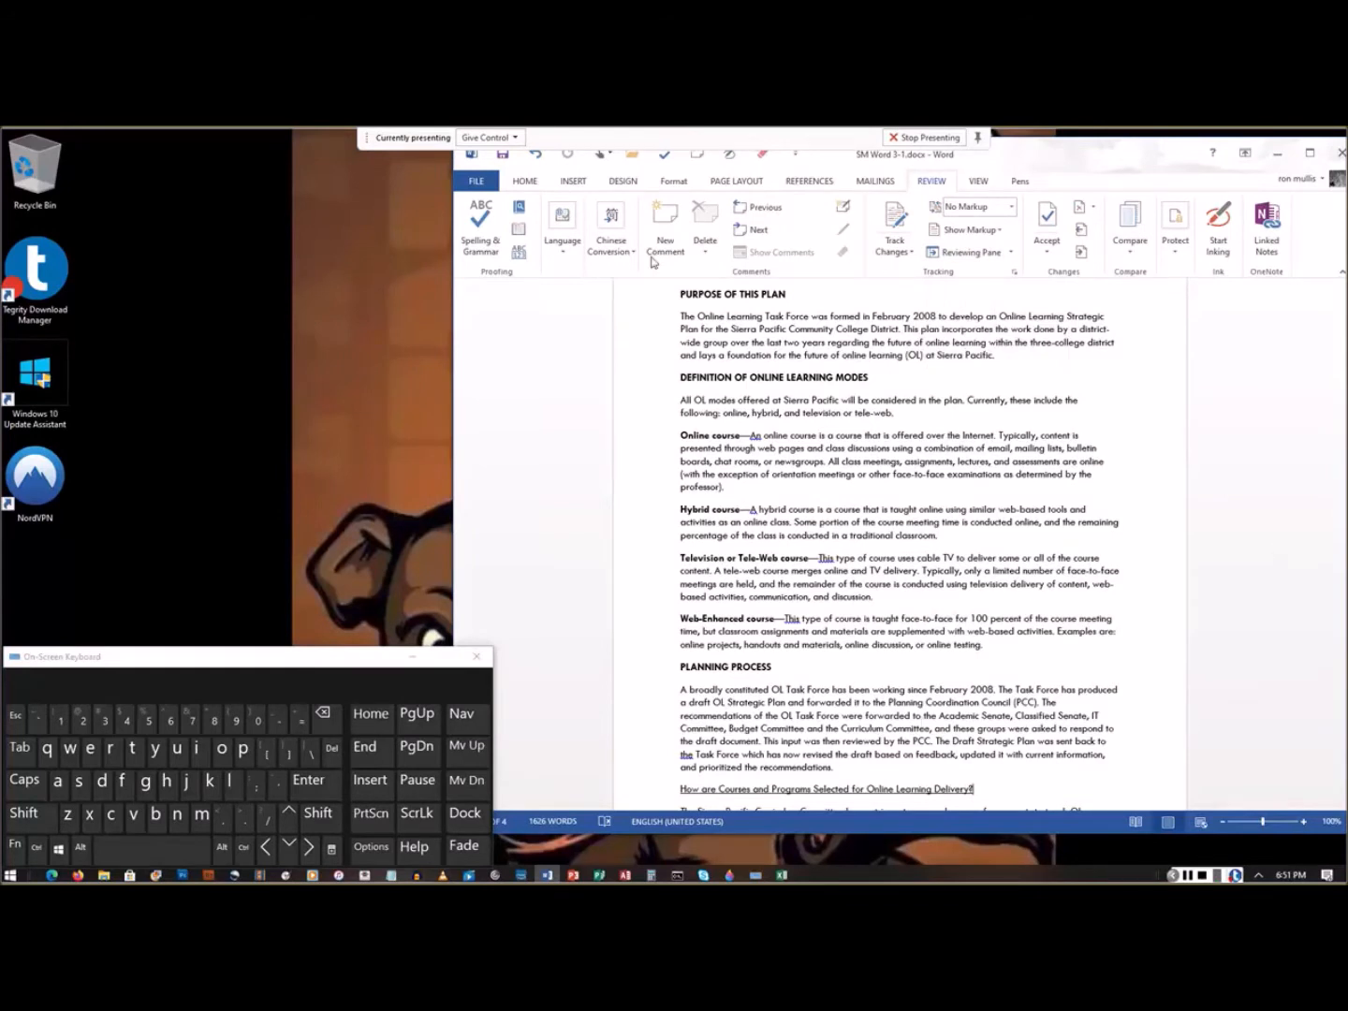
pyautogui.click(503, 159)
# Step: In File > Info, set Title to 'Online Learning Plan' and Company to 'Sierra Pacific Community College District'
pyautogui.click(470, 182)
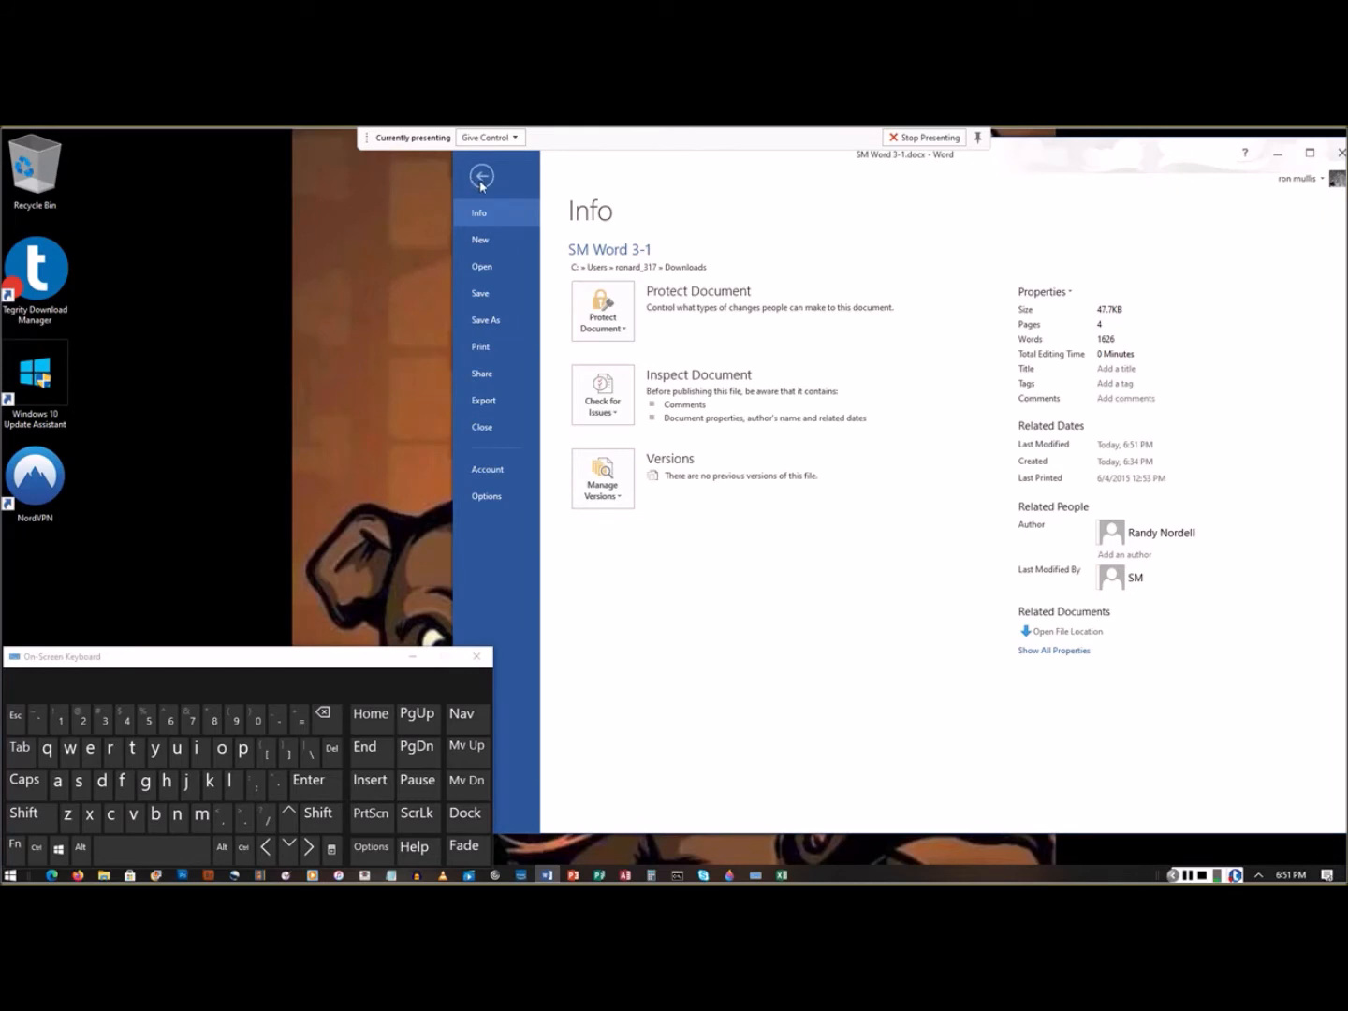
pyautogui.click(1049, 292)
pyautogui.click(1140, 291)
pyautogui.click(1076, 650)
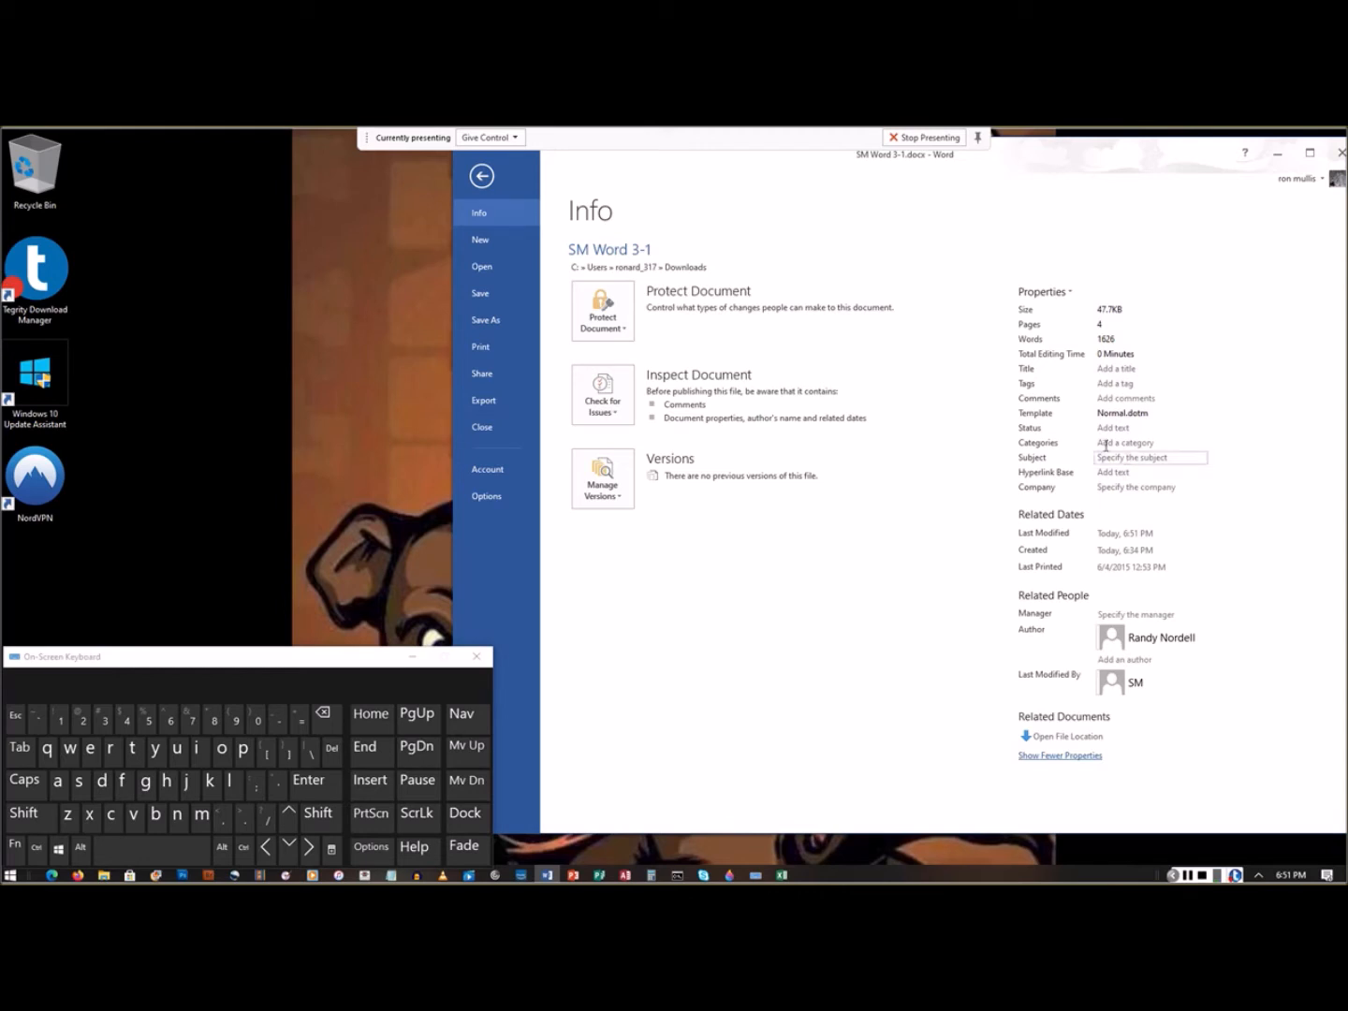
pyautogui.click(1116, 369)
pyautogui.write('Online Le')
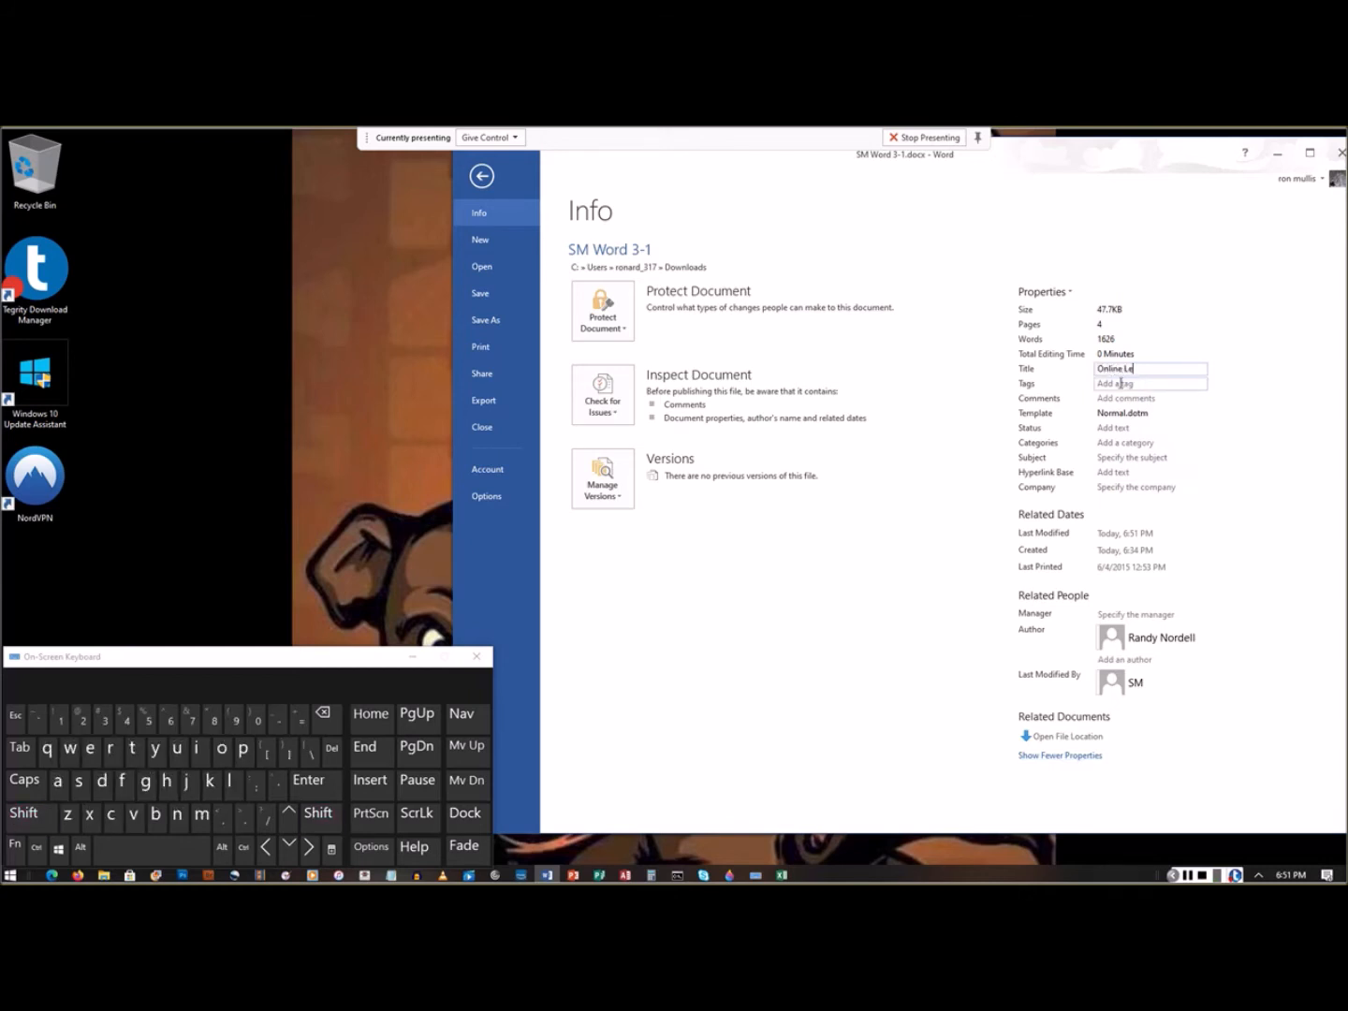
pyautogui.write('arning Plan')
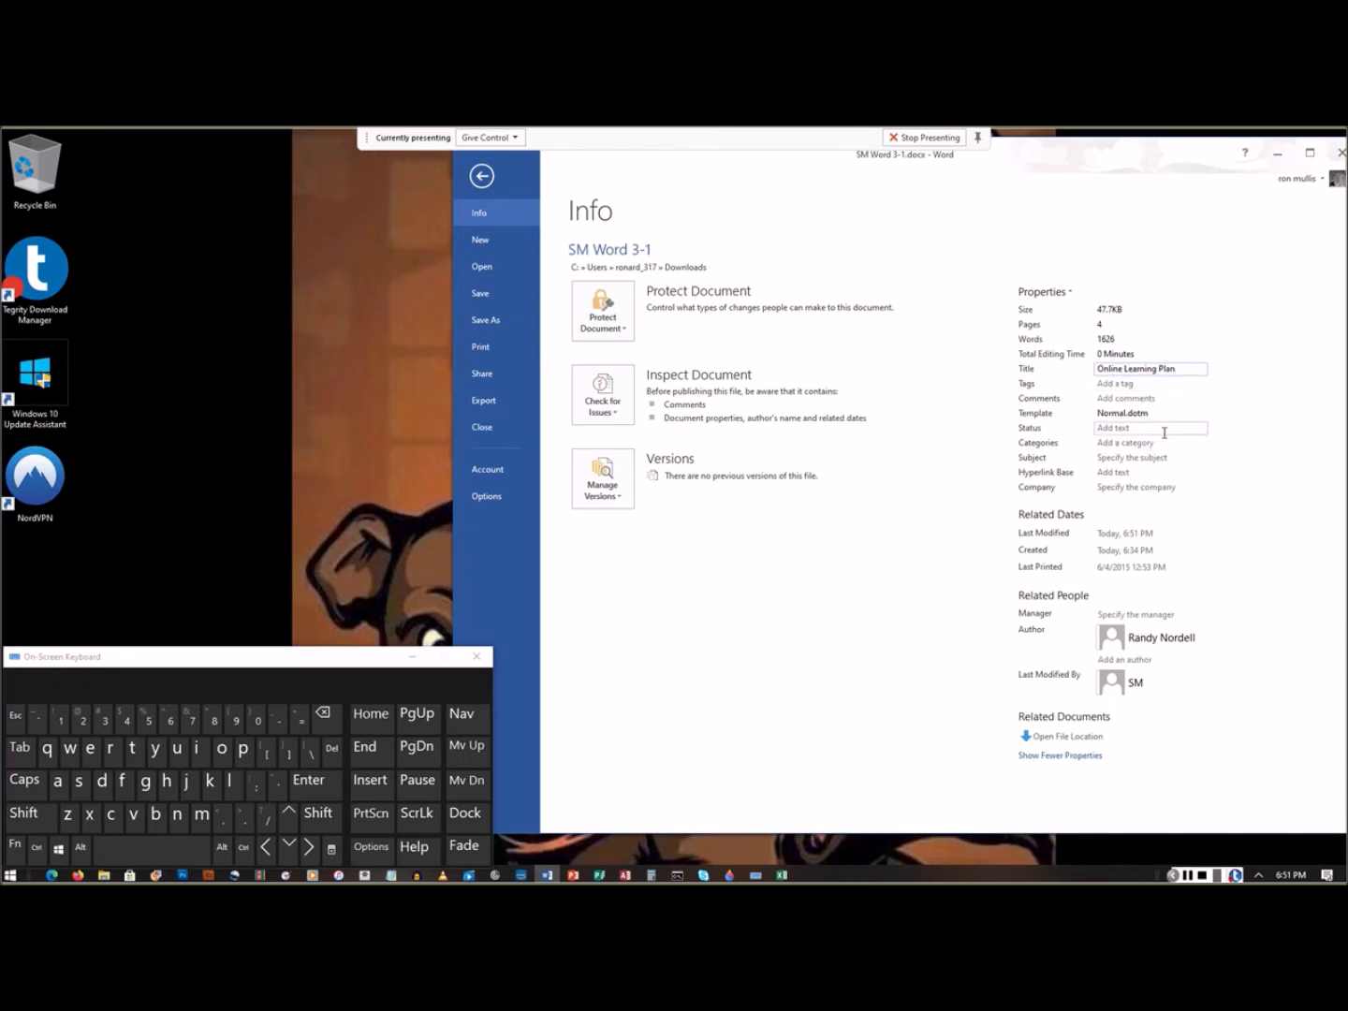
pyautogui.click(1132, 488)
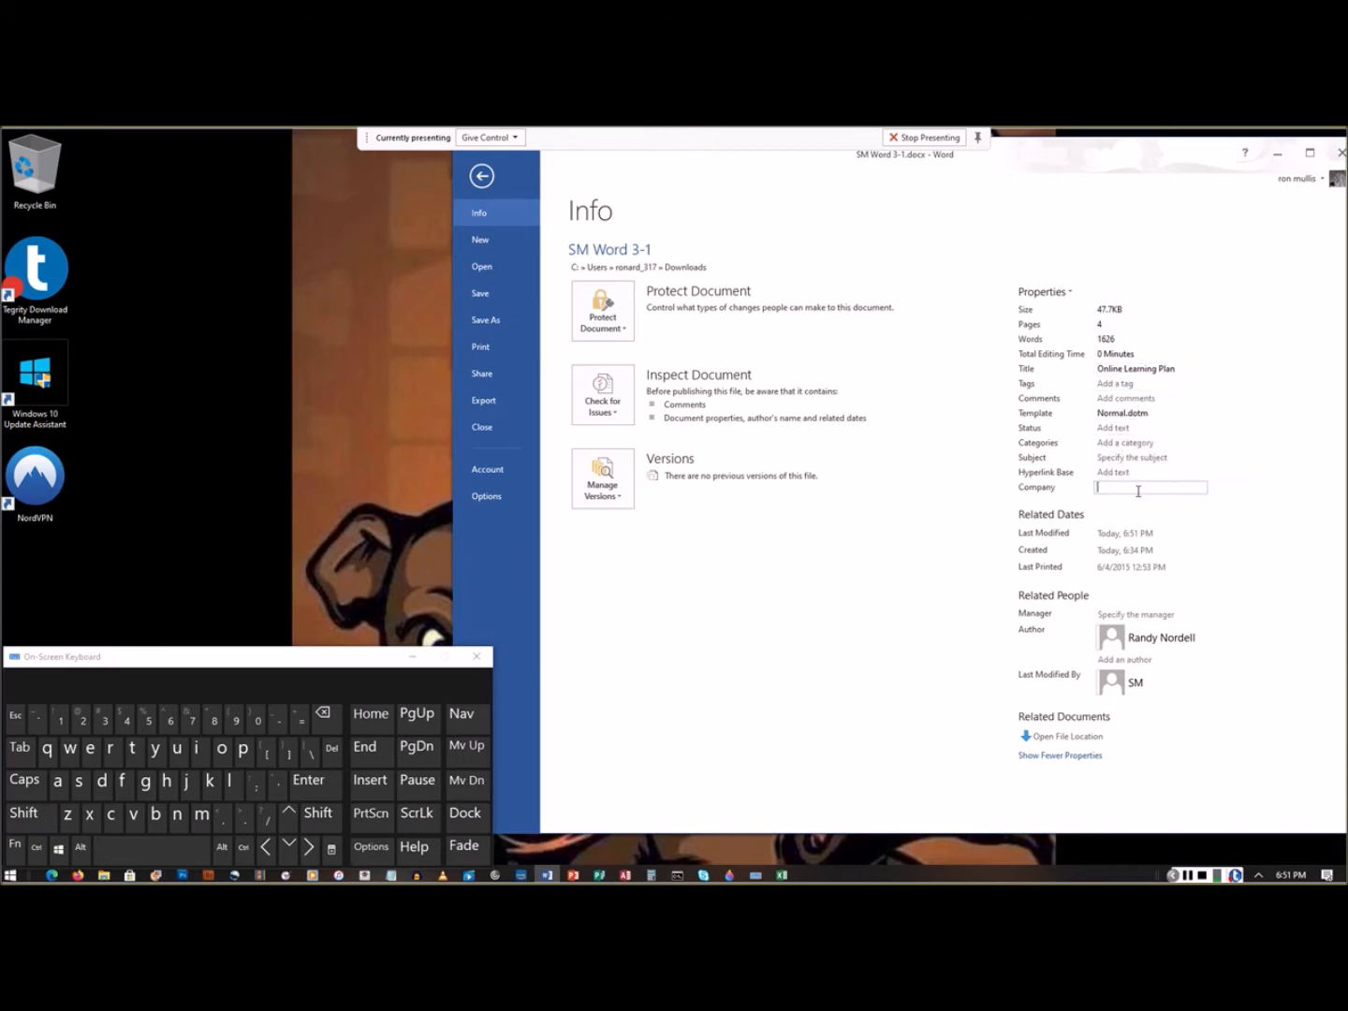
pyautogui.write('Sier')
pyautogui.write('ra Paci')
pyautogui.write('fic Community Coll')
pyautogui.write('ege Distr')
pyautogui.write('ict')
# Step: Enter the manager's name in the Manager property and return to the document
pyautogui.click(1125, 617)
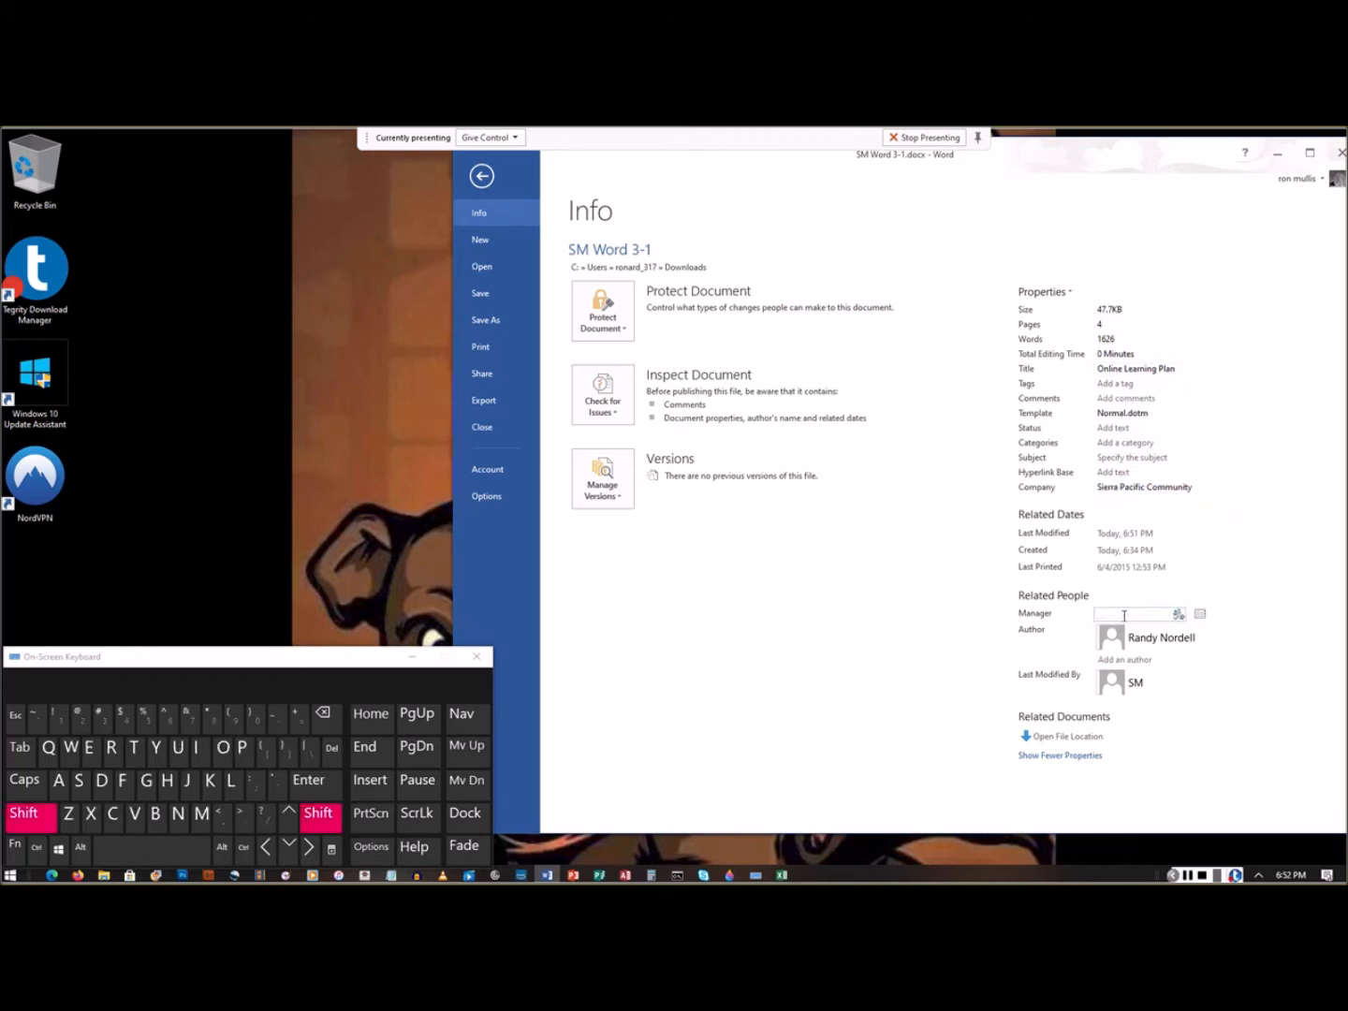
pyautogui.write('Hasmik')
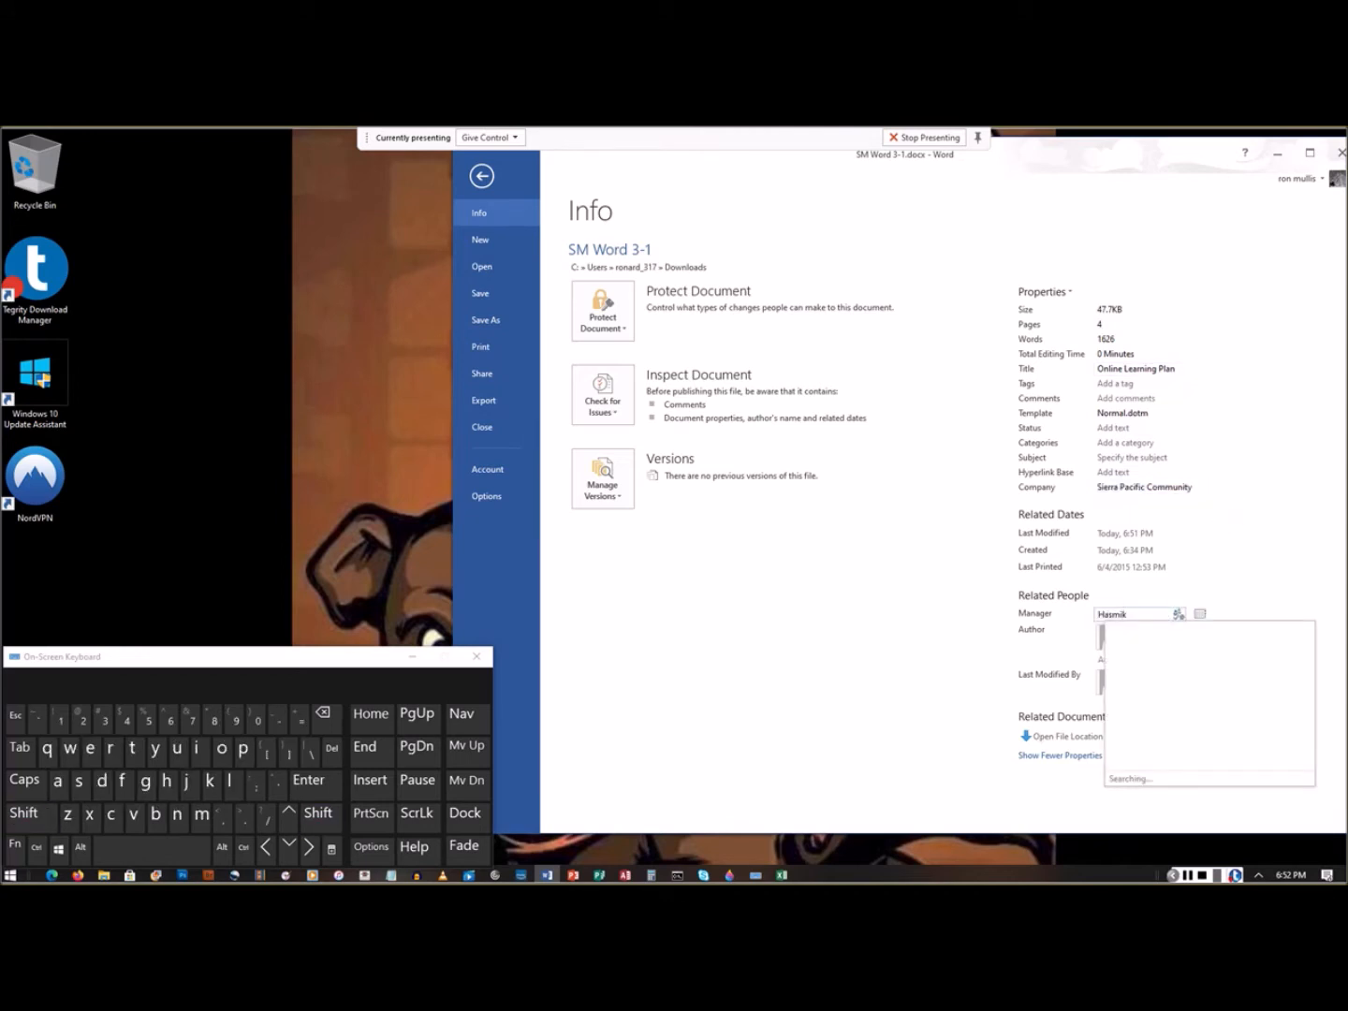
pyautogui.write(' Kumar')
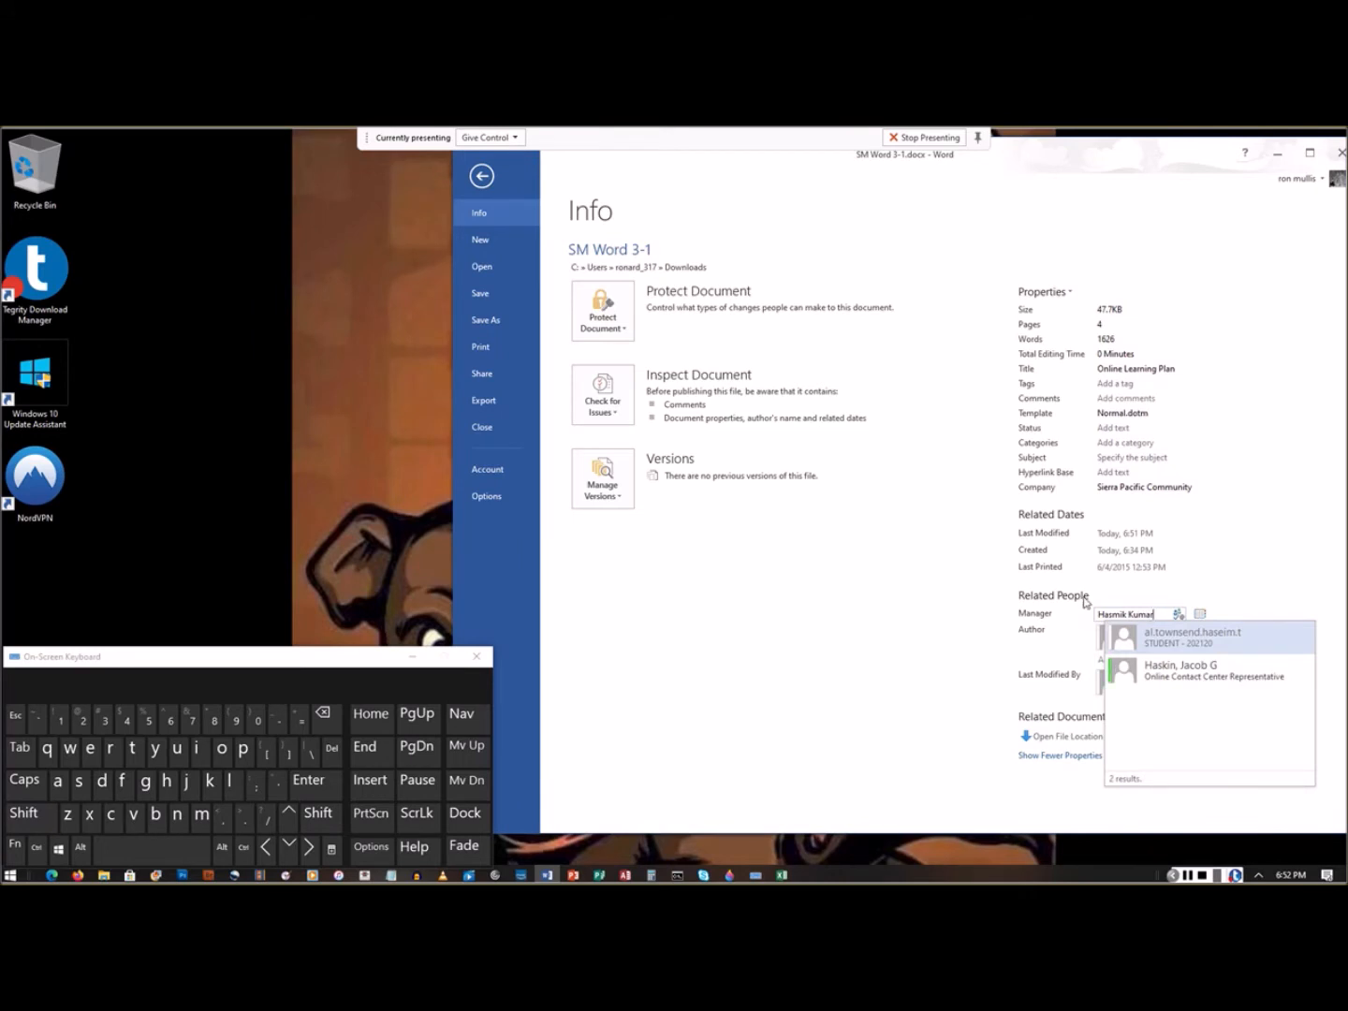
pyautogui.click(963, 609)
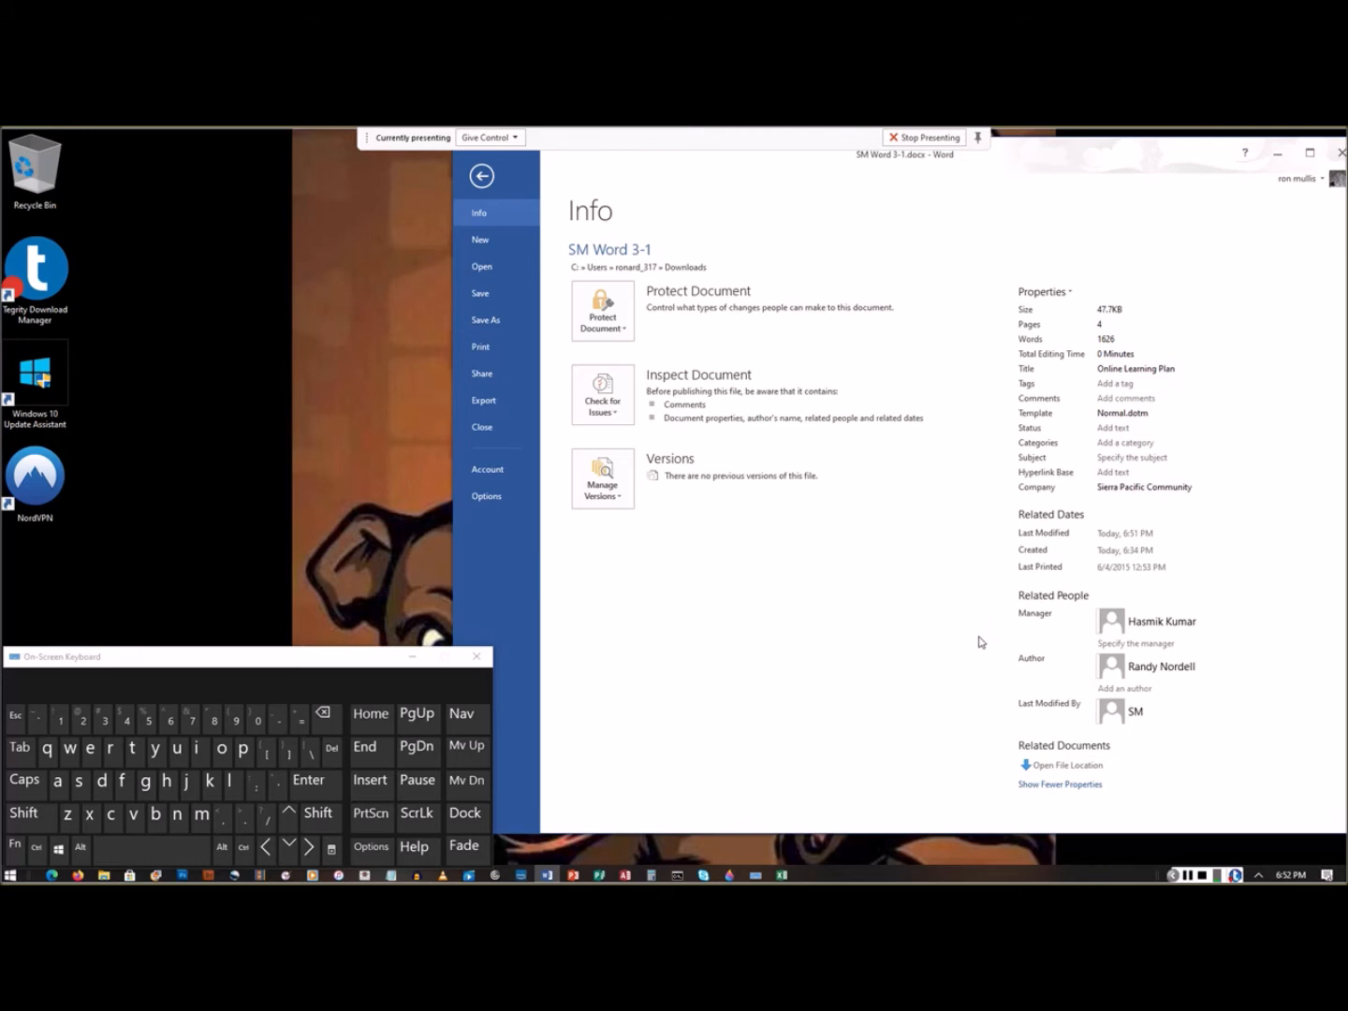
pyautogui.click(482, 176)
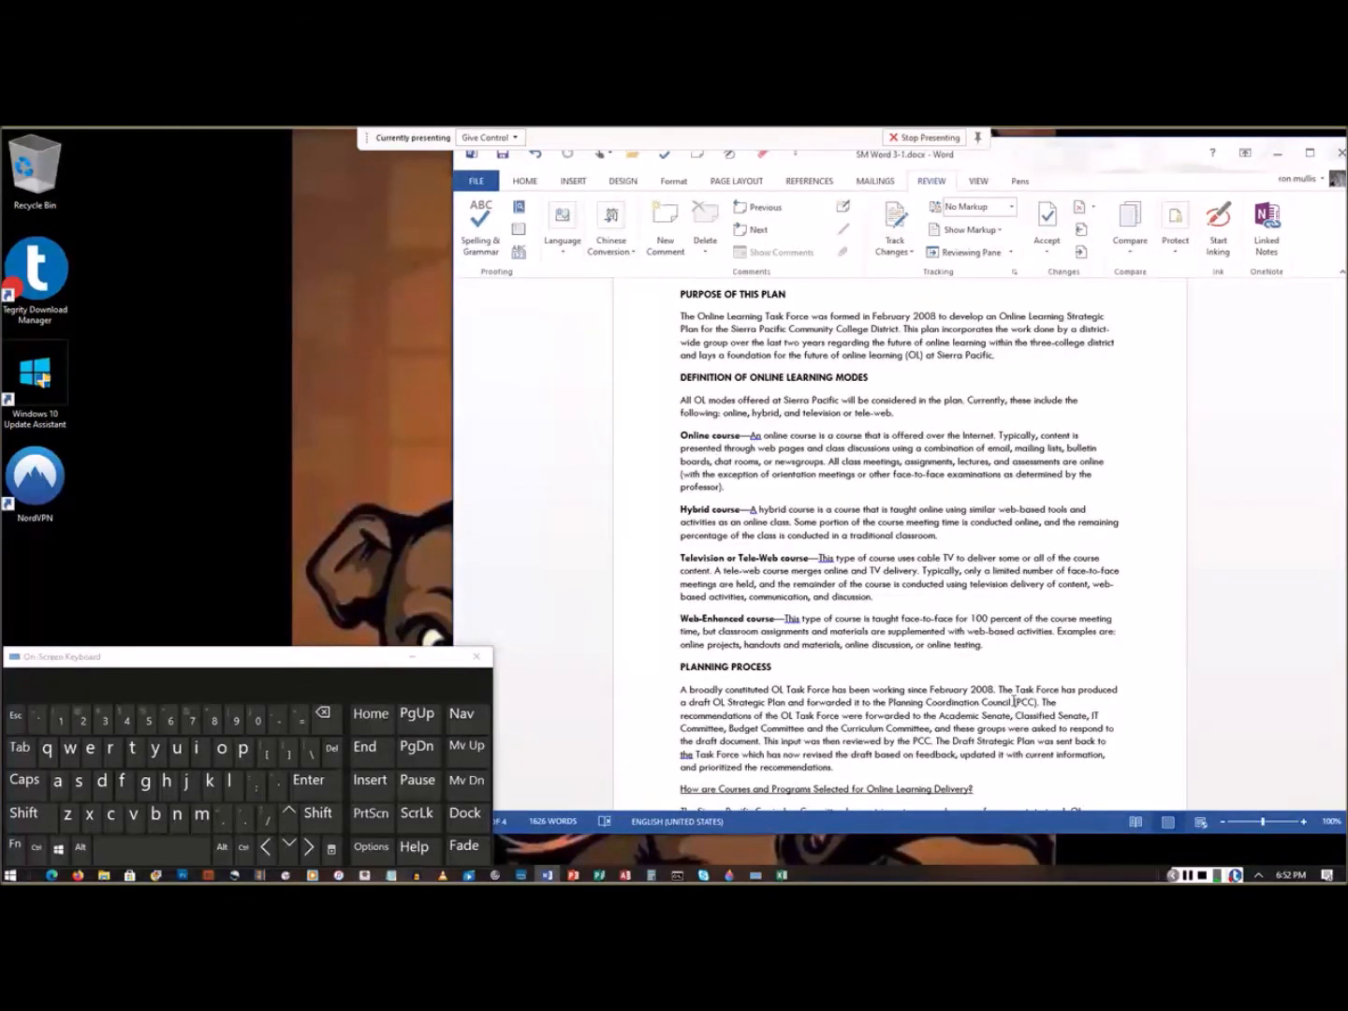
# Step: Go back to the beginning of the document where the Online Learning Plan title sits
pyautogui.click(1187, 876)
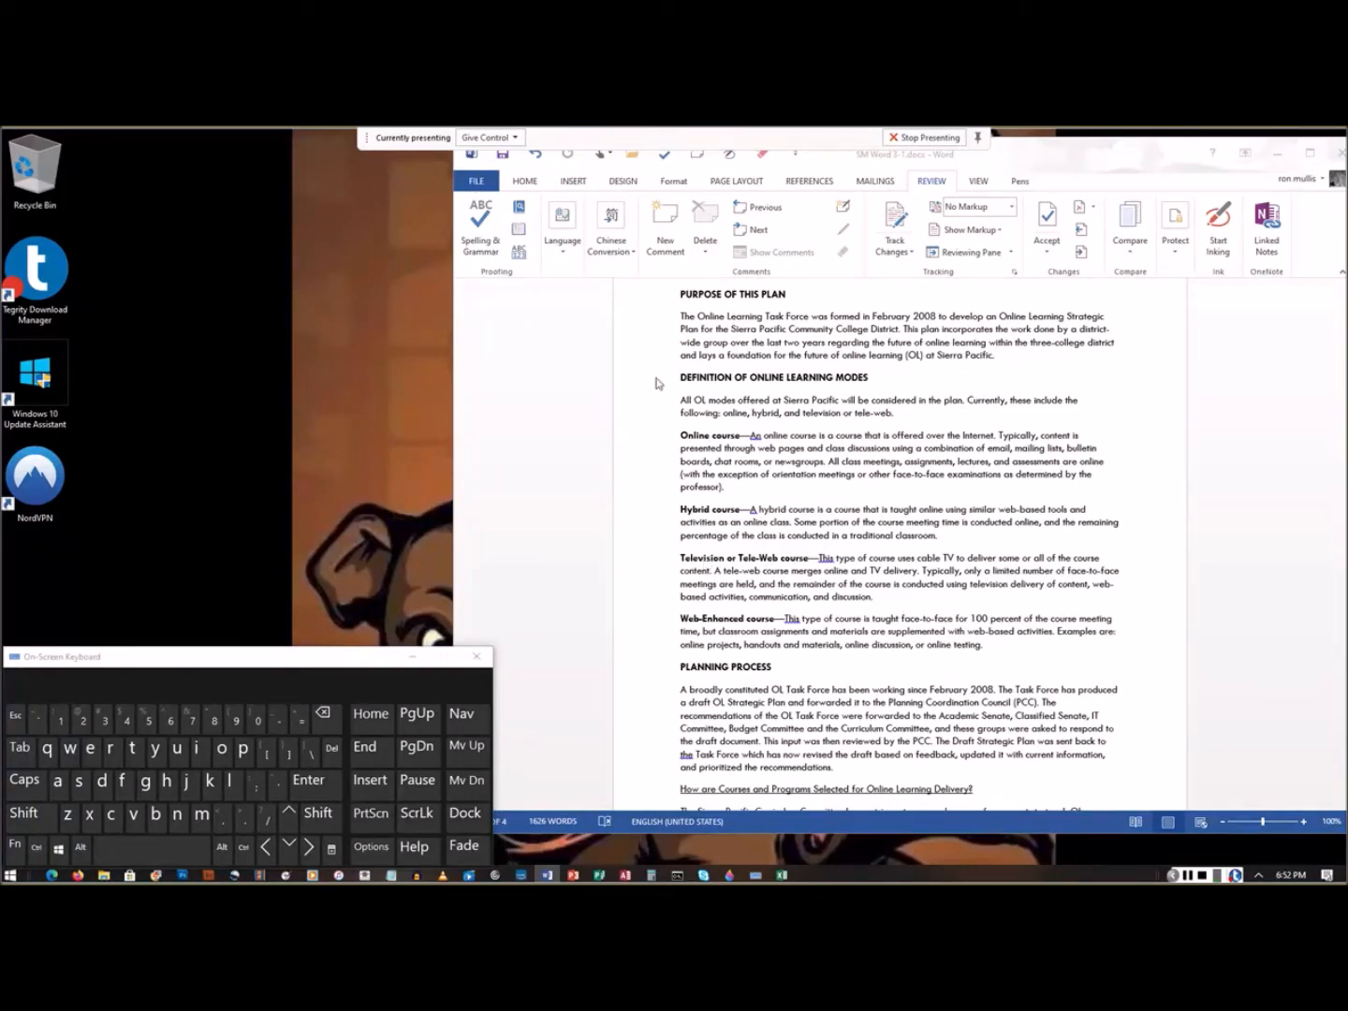
pyautogui.scroll(3, 738, 421)
pyautogui.click(813, 366)
pyautogui.press('ctrl')
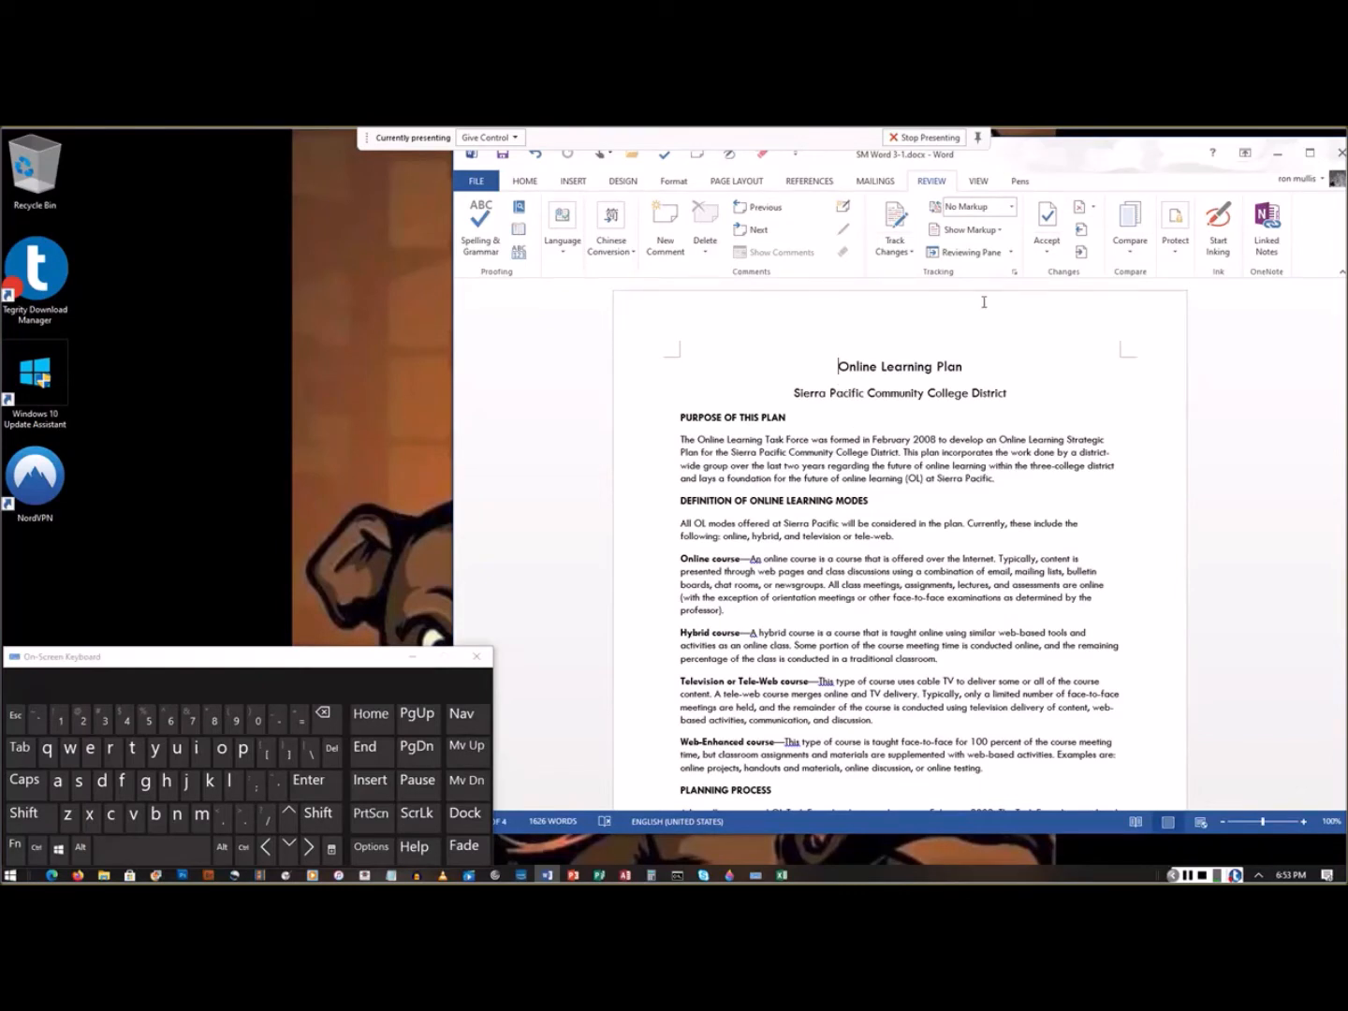
# Step: Apply the Title style to the Online Learning Plan title line
pyautogui.moveTo(973, 366); pyautogui.dragTo(841, 367)
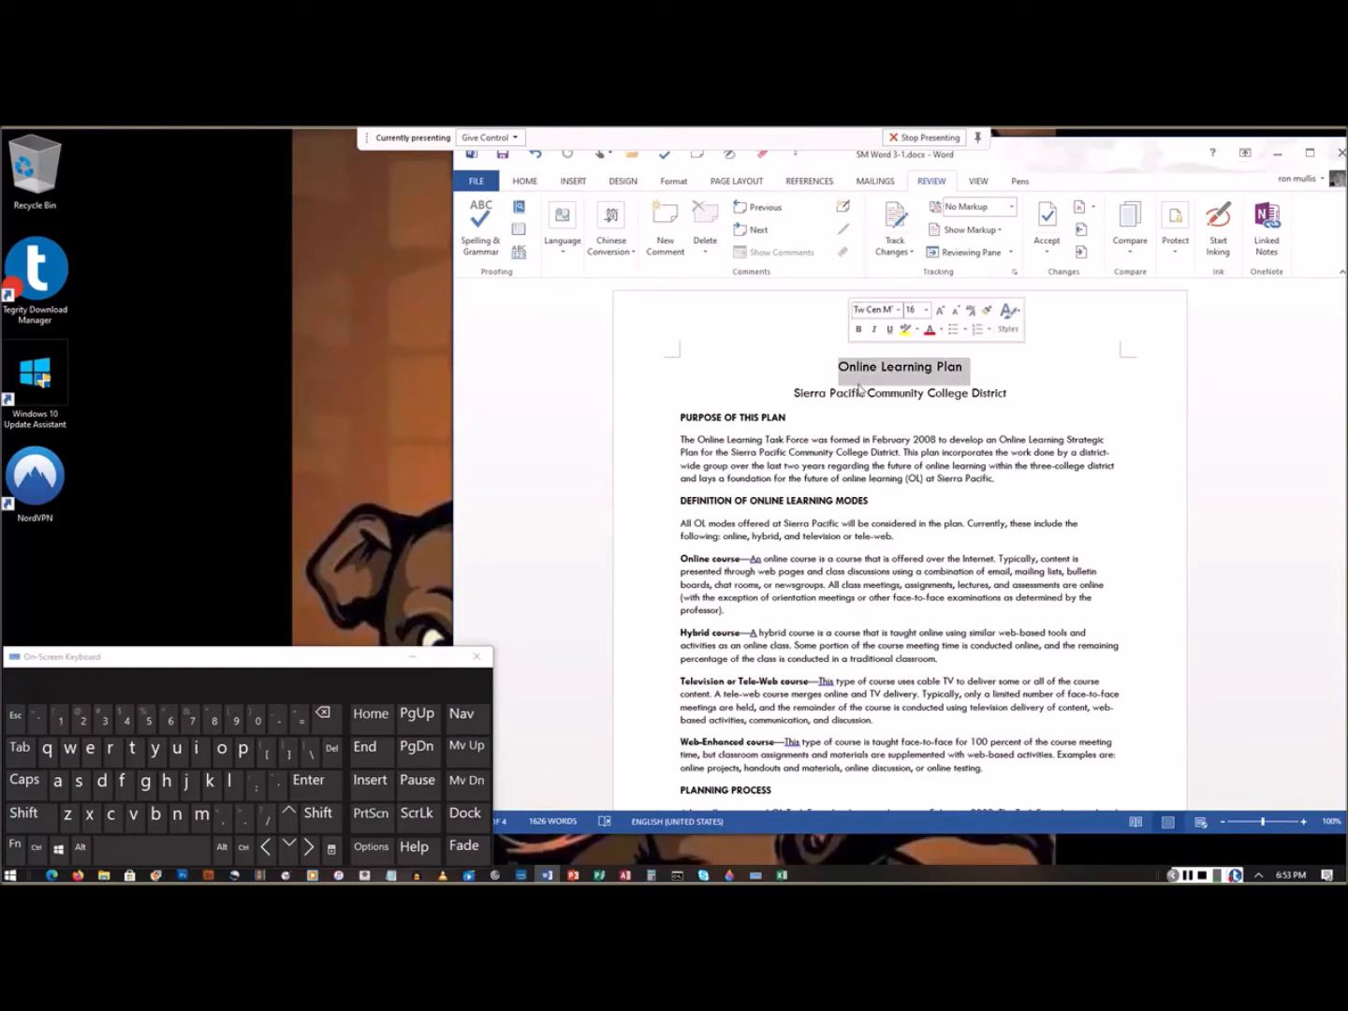
pyautogui.click(1187, 876)
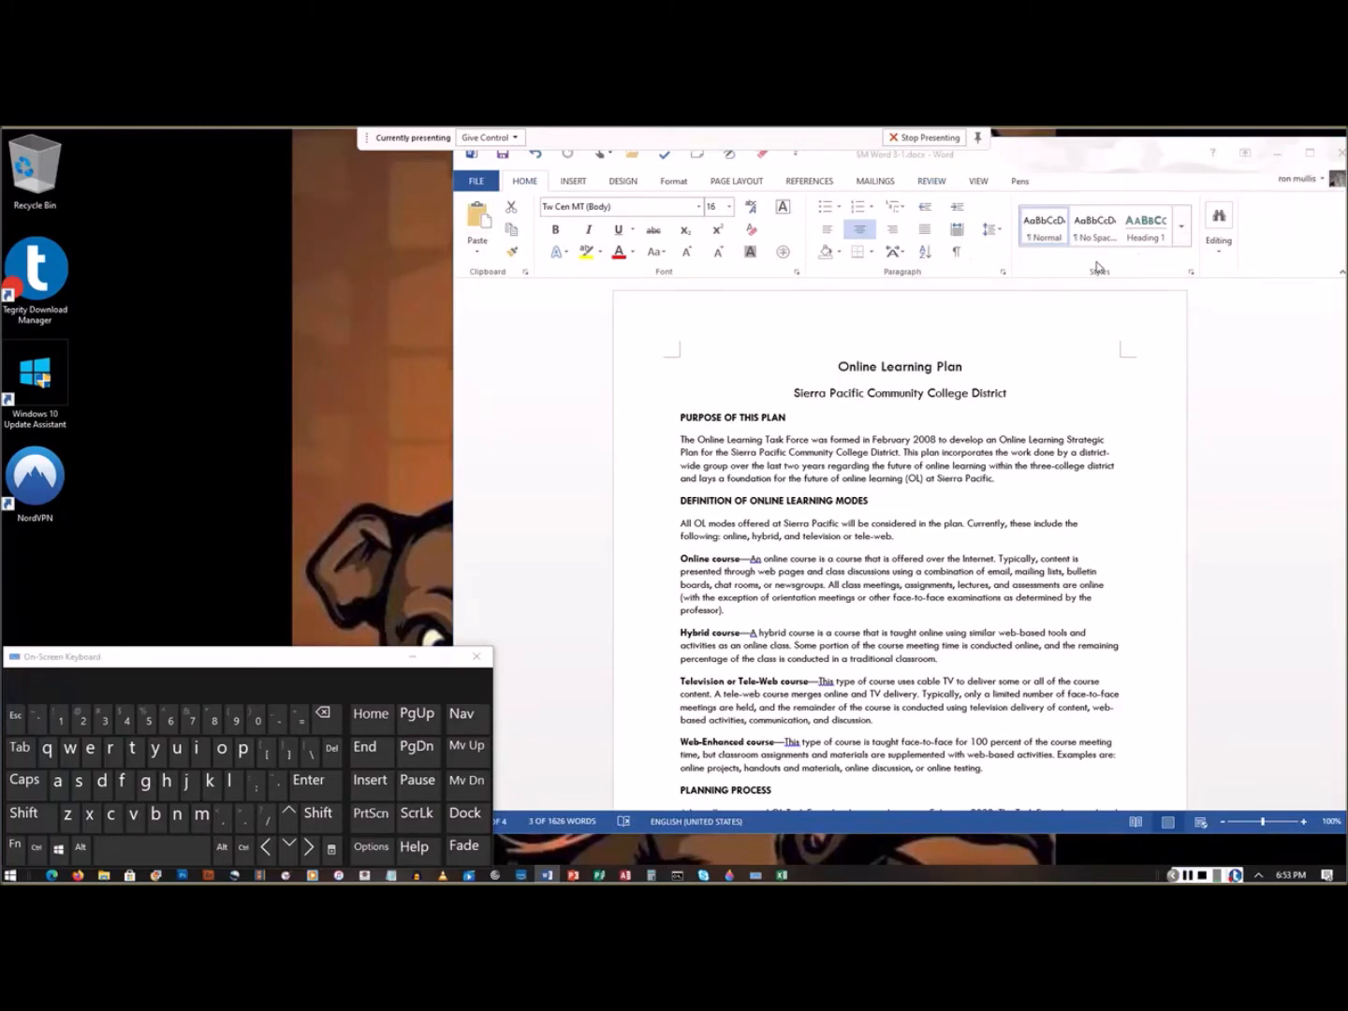
pyautogui.click(1182, 238)
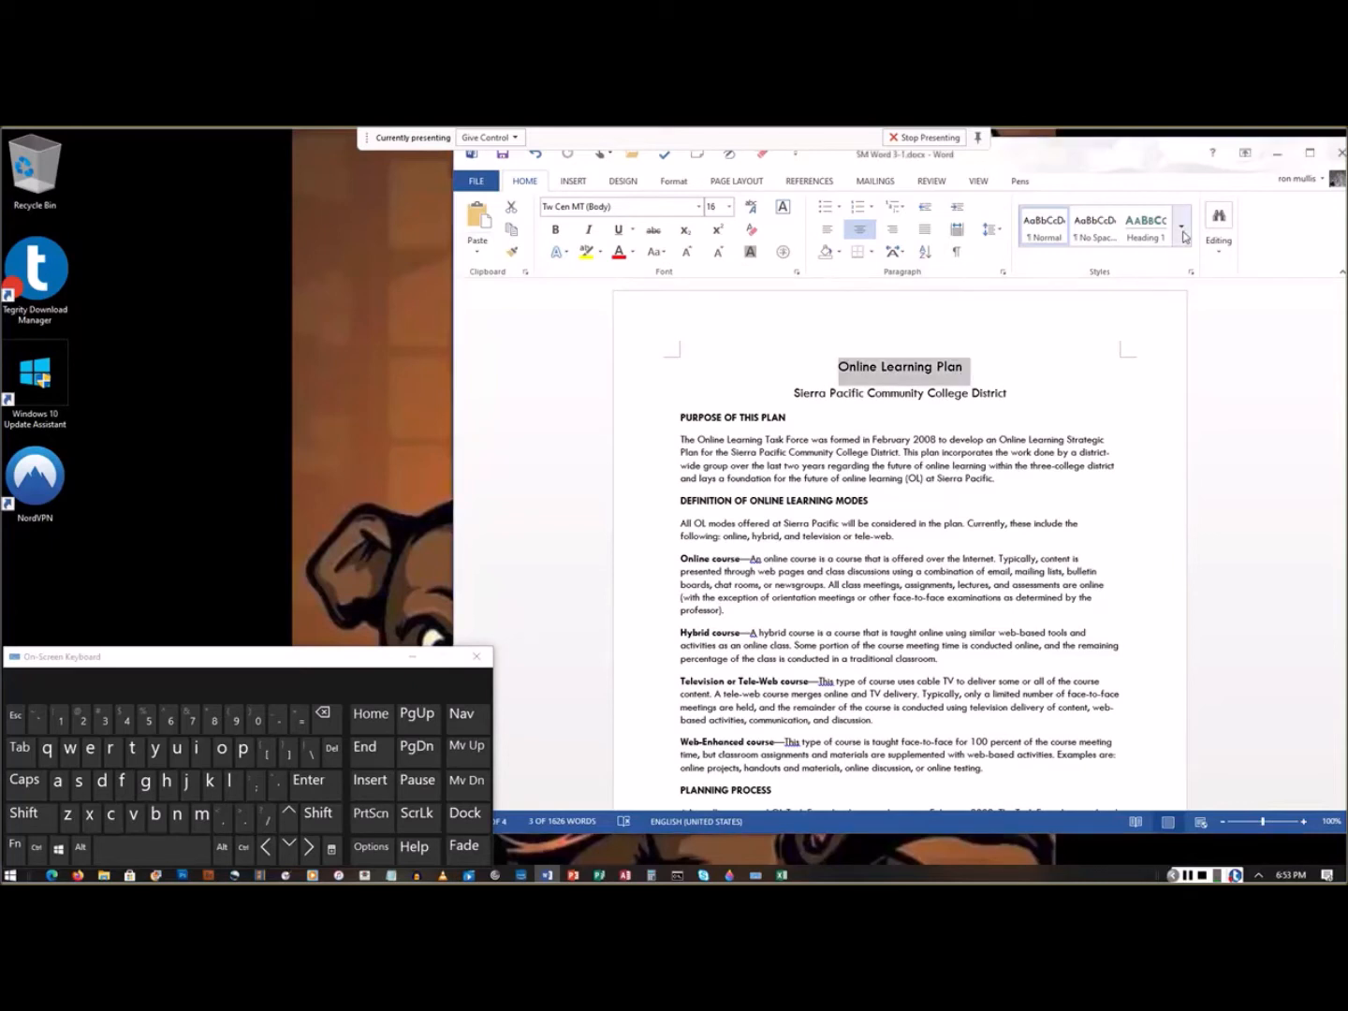
pyautogui.click(1183, 237)
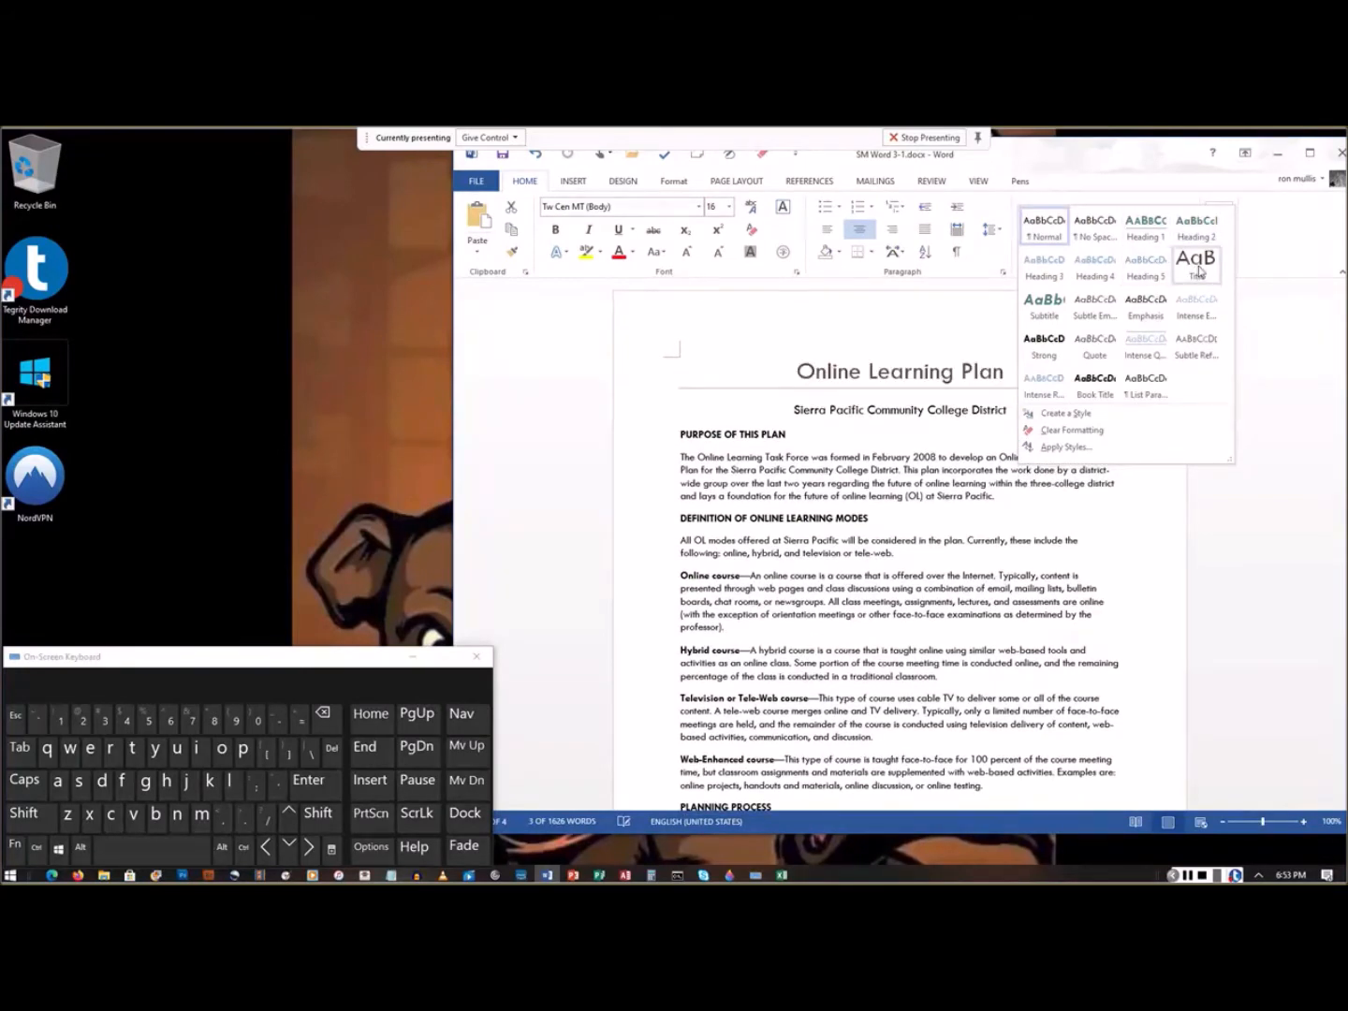
pyautogui.click(1199, 271)
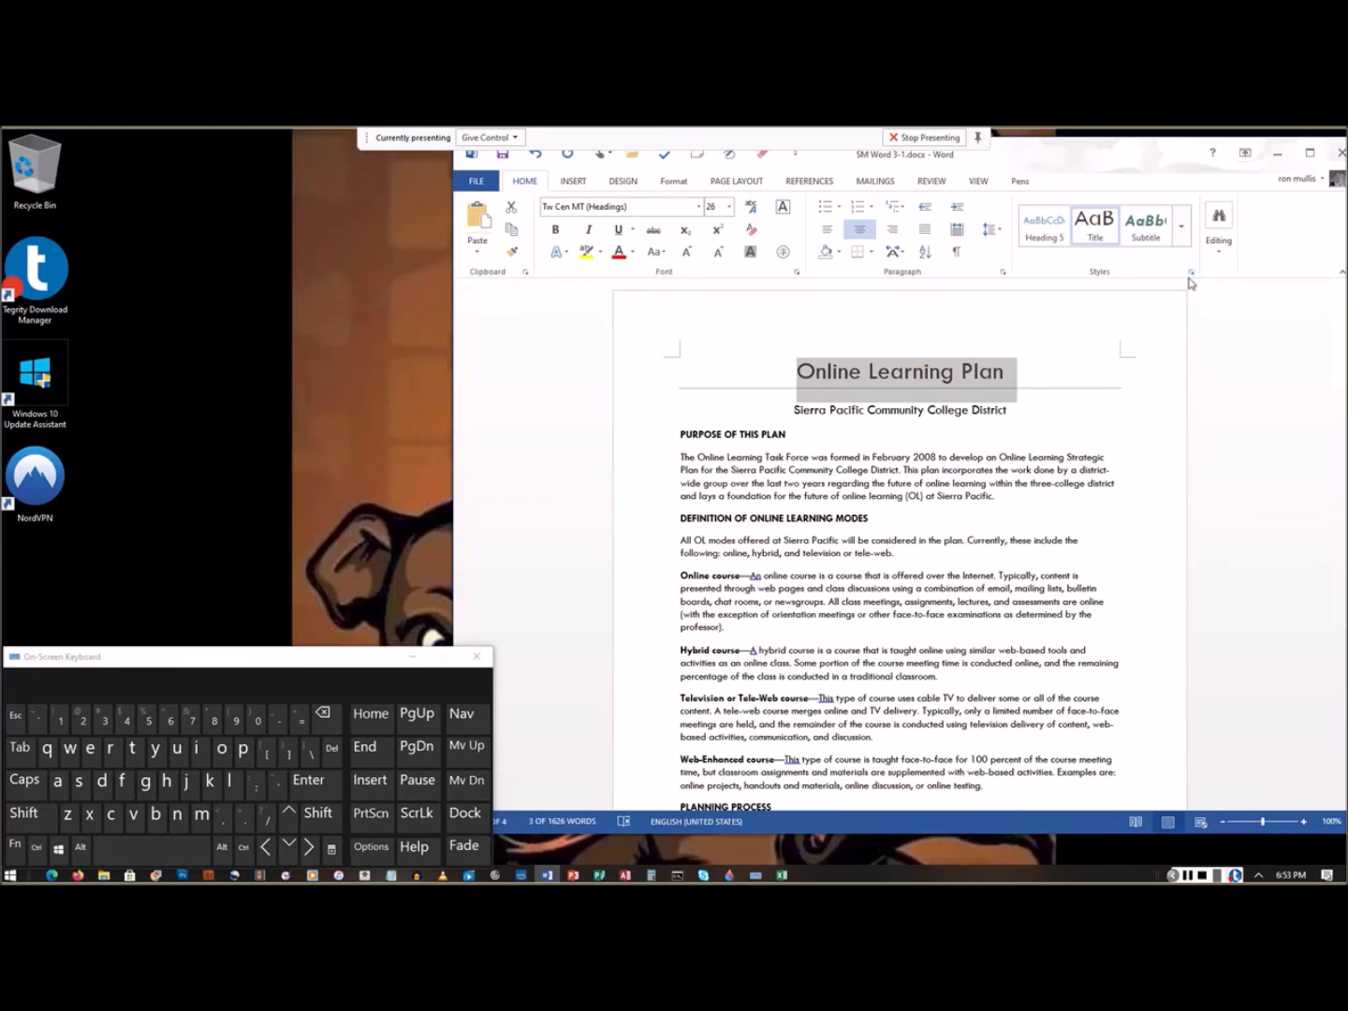
# Step: Select the Sierra Pacific Community College District line and expand the Styles gallery
pyautogui.click(1008, 409)
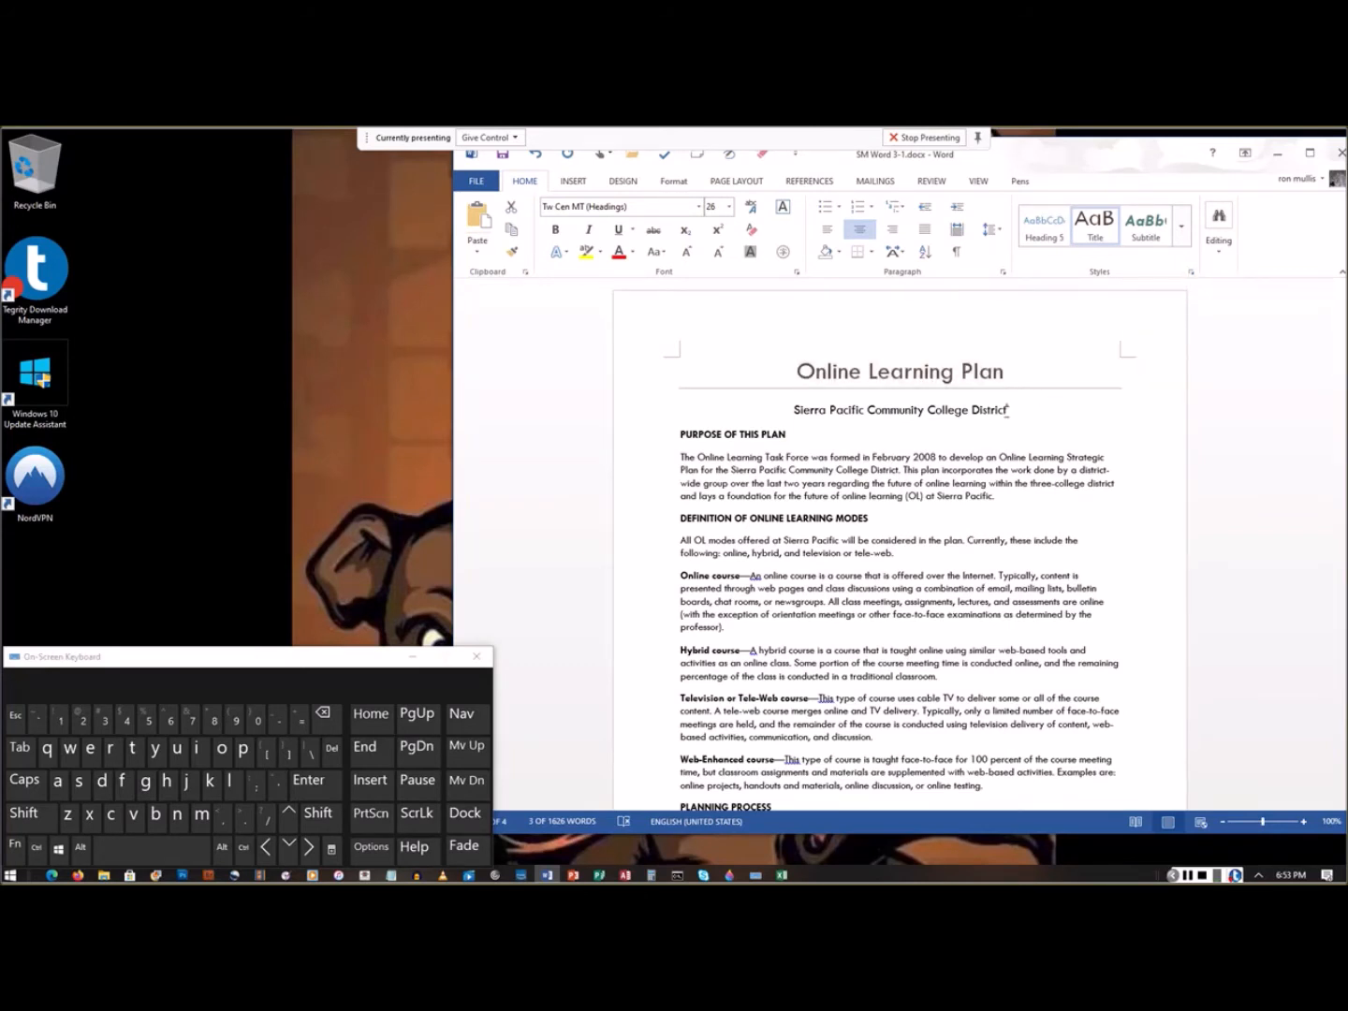
pyautogui.moveTo(1009, 409); pyautogui.dragTo(794, 410)
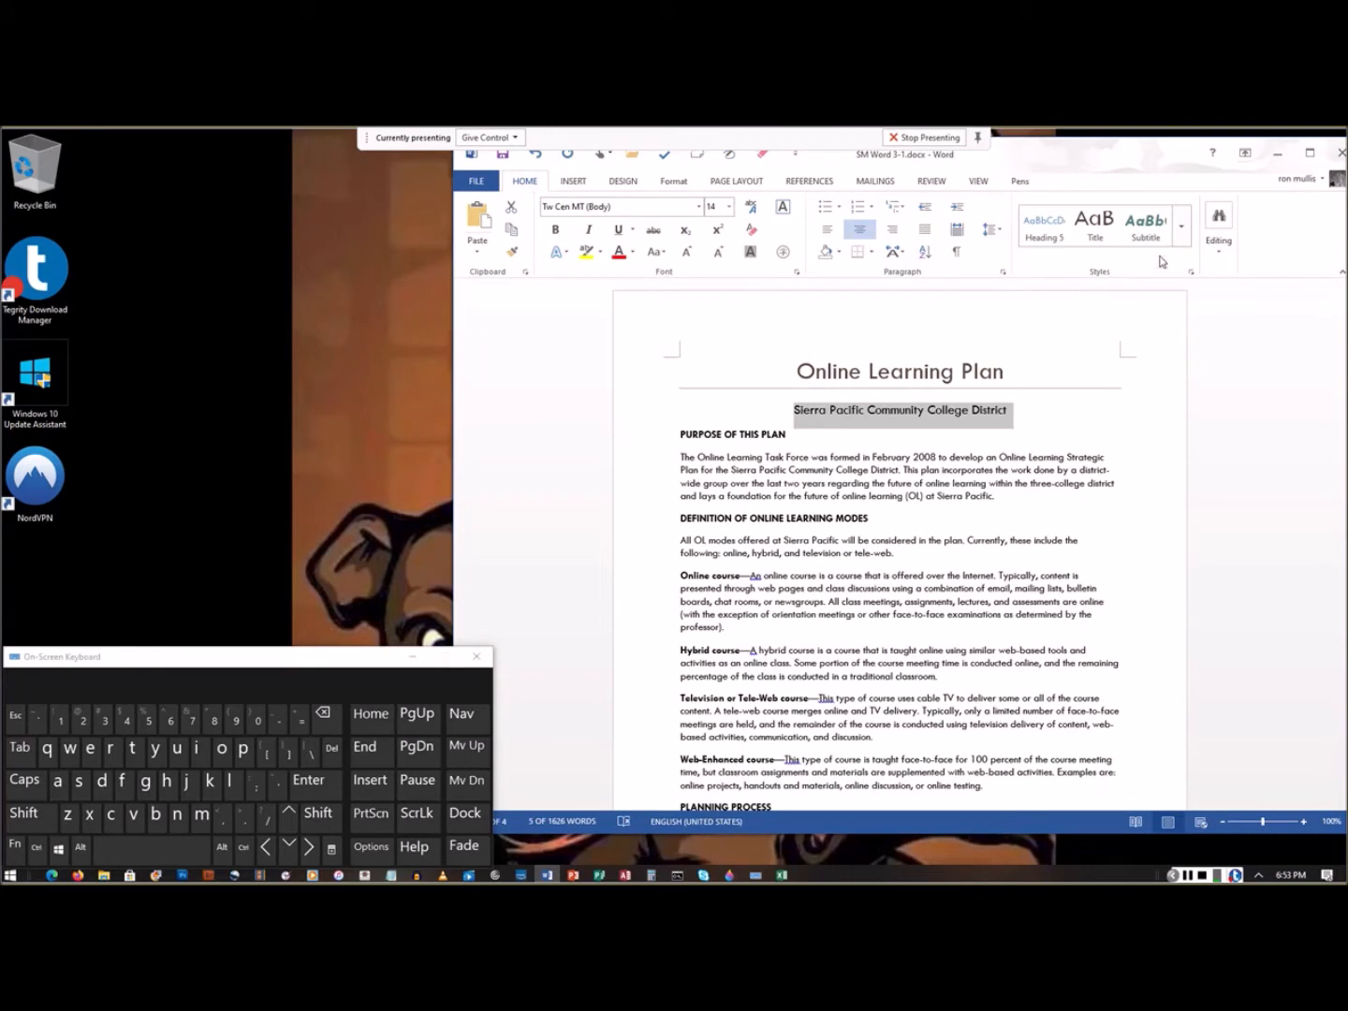
pyautogui.click(1184, 241)
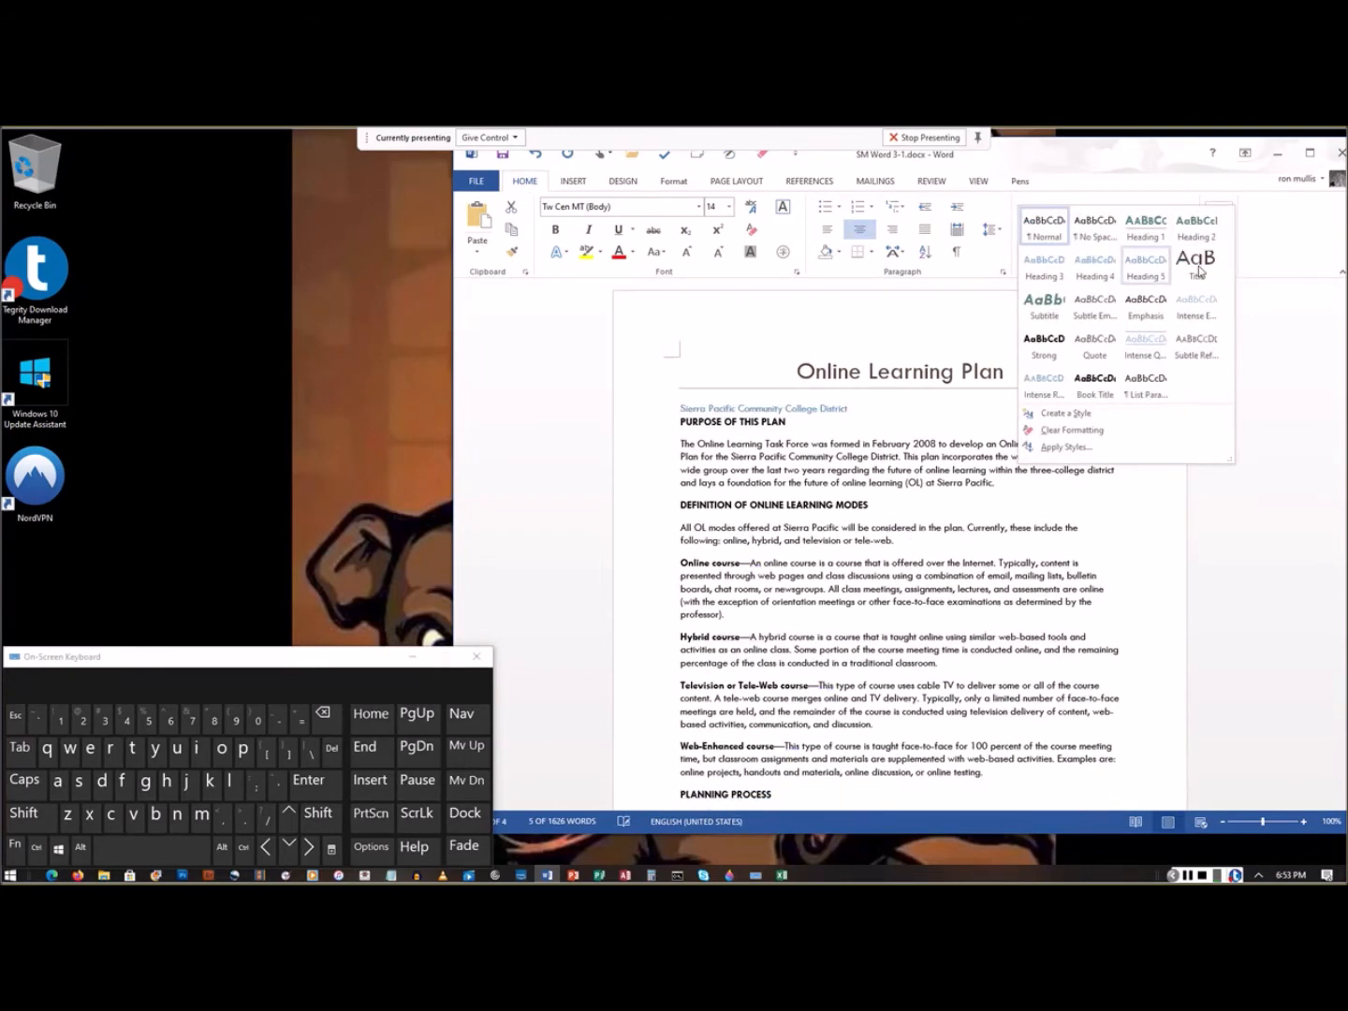
# Step: Make the Sierra Pacific Community College District line a Subtitle, then select the PURPOSE OF THIS PLAN heading
pyautogui.click(1045, 309)
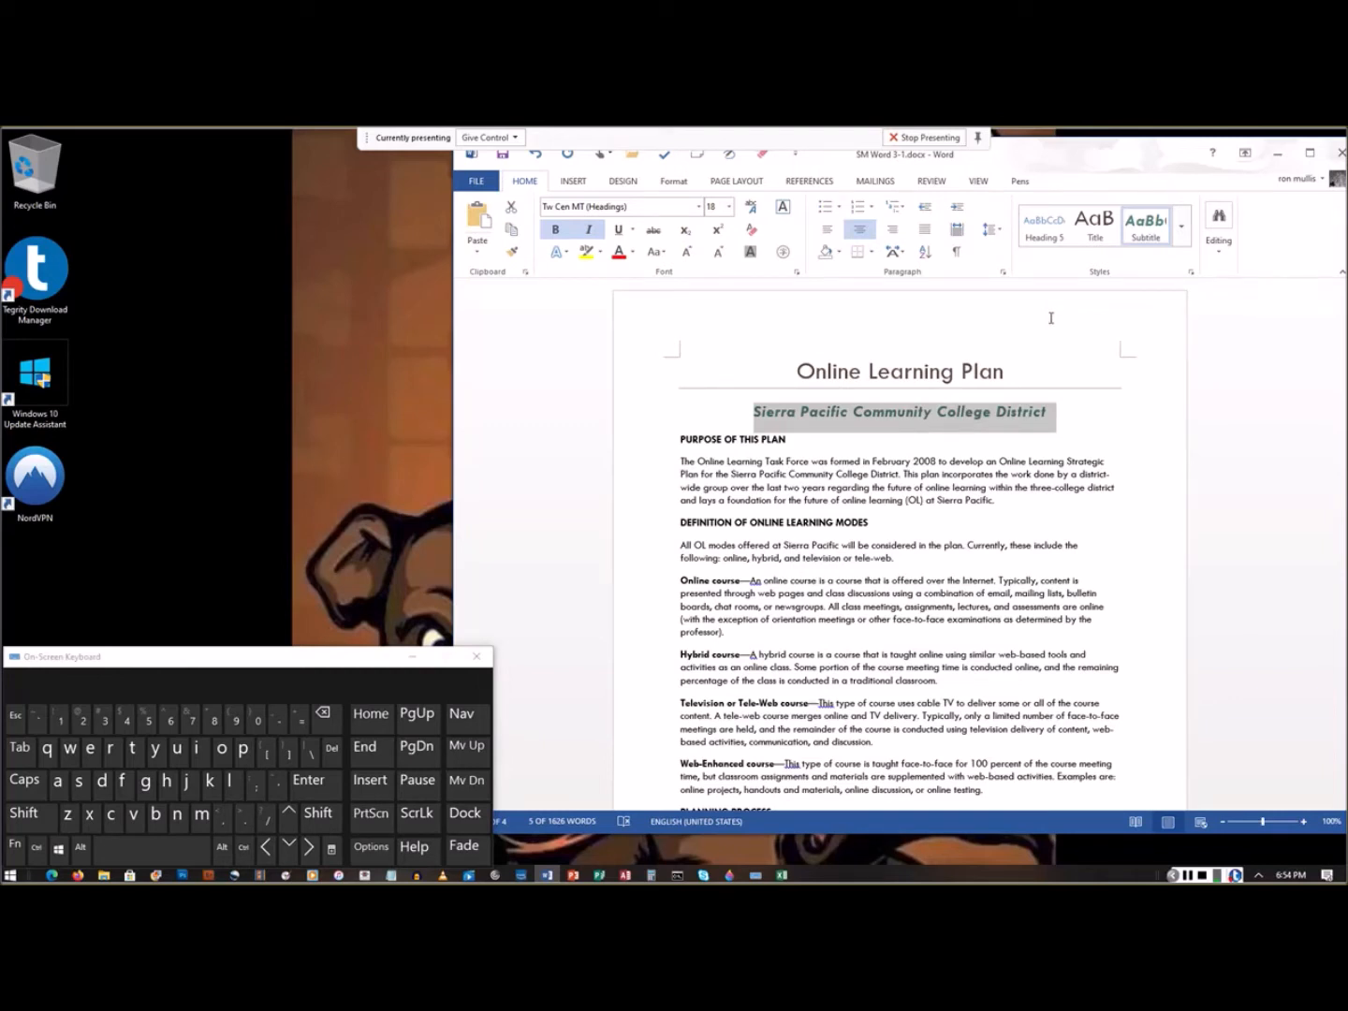
pyautogui.click(751, 441)
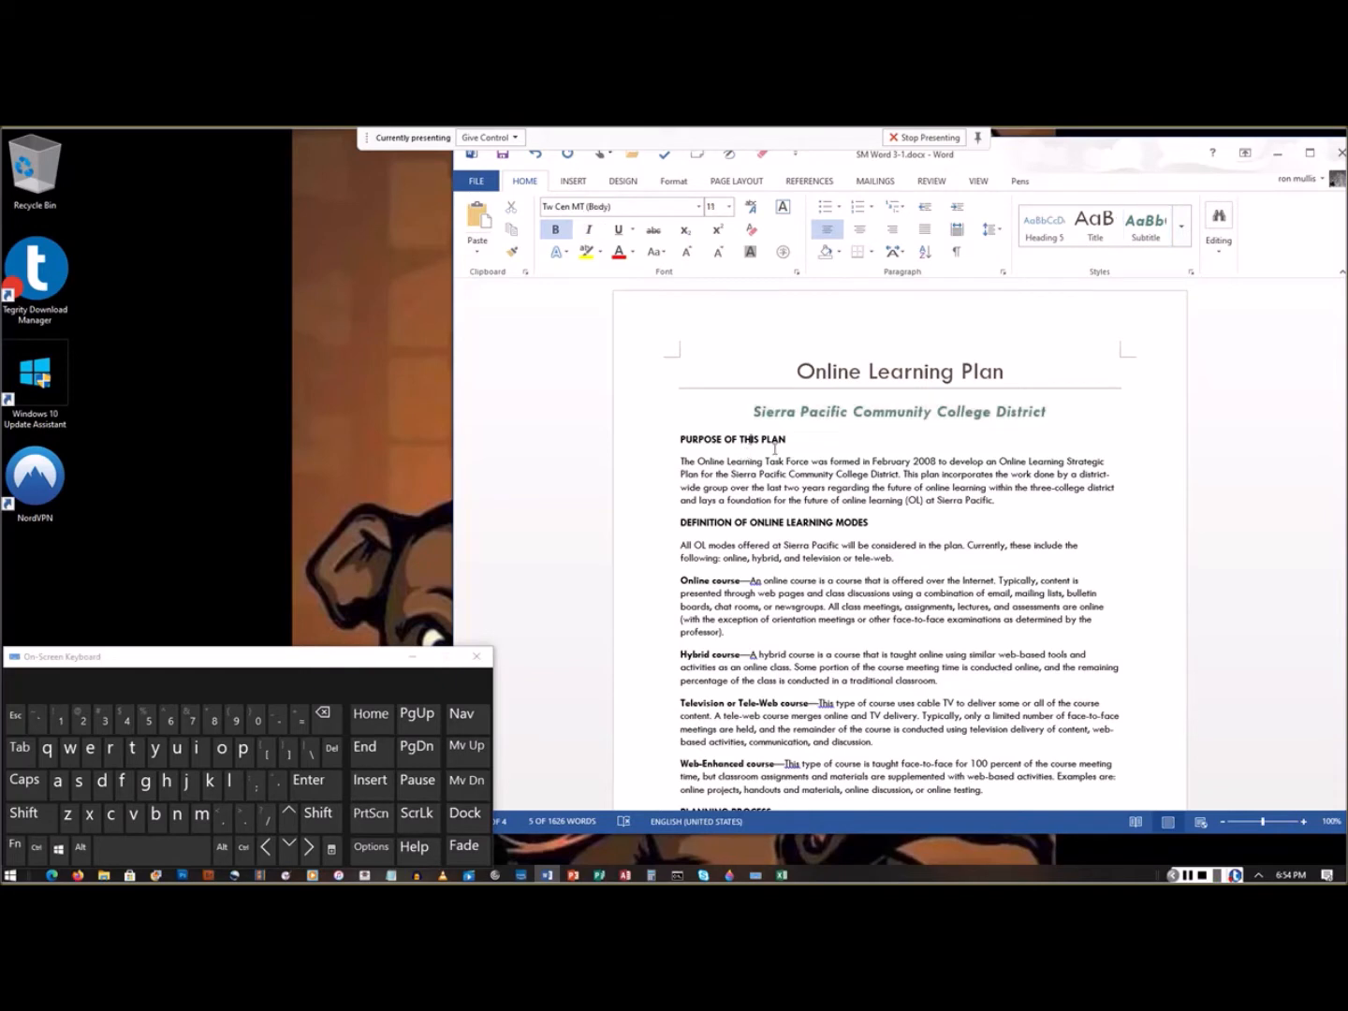
pyautogui.moveTo(795, 441); pyautogui.dragTo(696, 444)
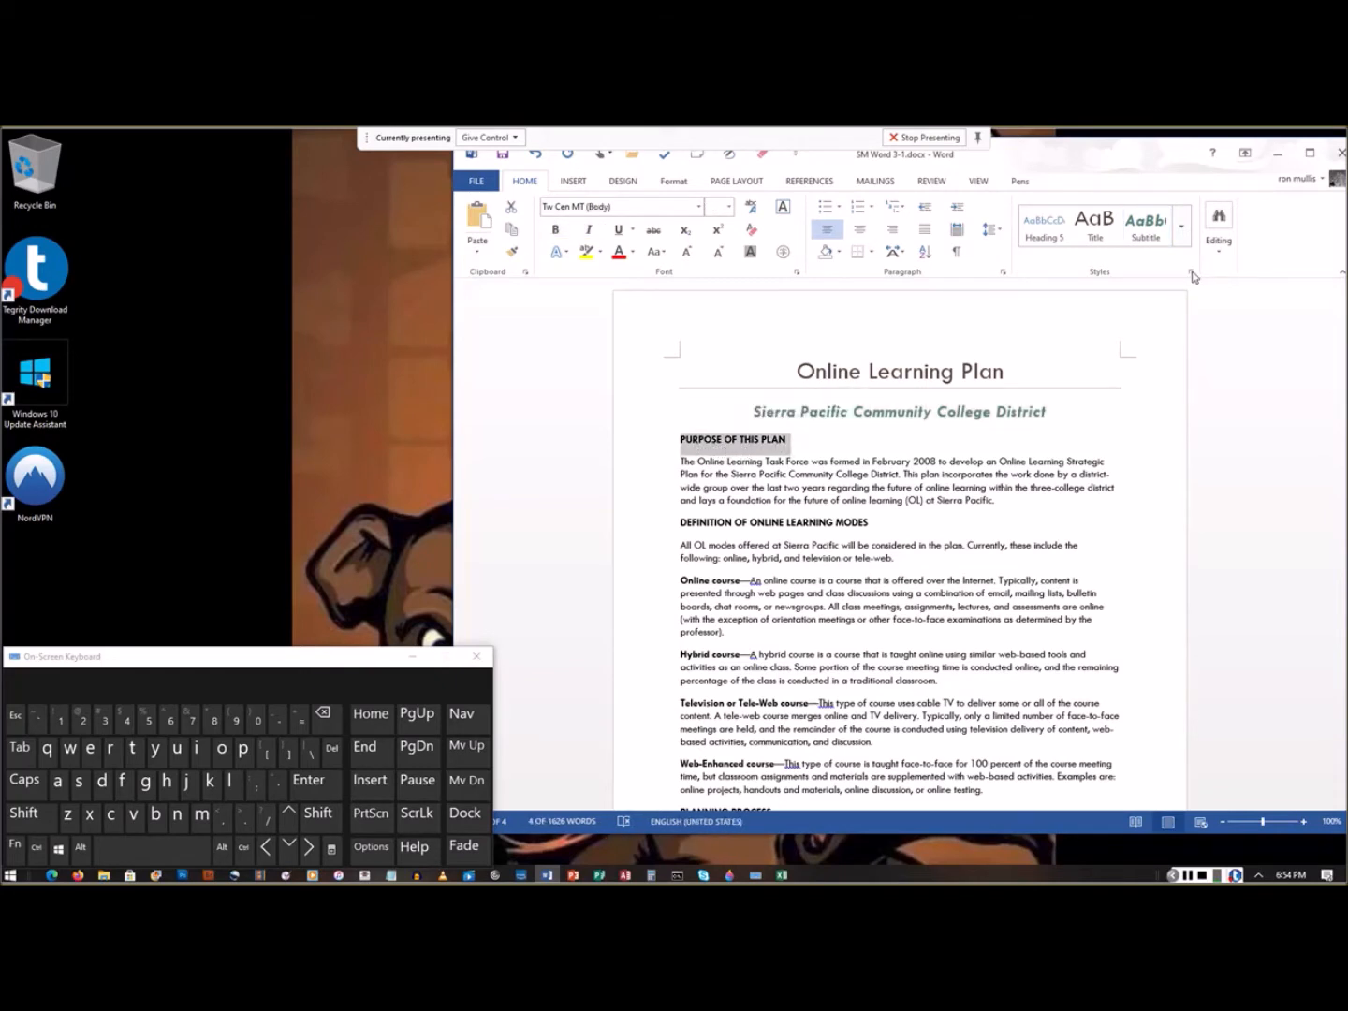
# Step: Apply Heading 1 to PURPOSE OF THIS PLAN and DEFINITION OF ONLINE LEARNING MODES
pyautogui.click(1181, 226)
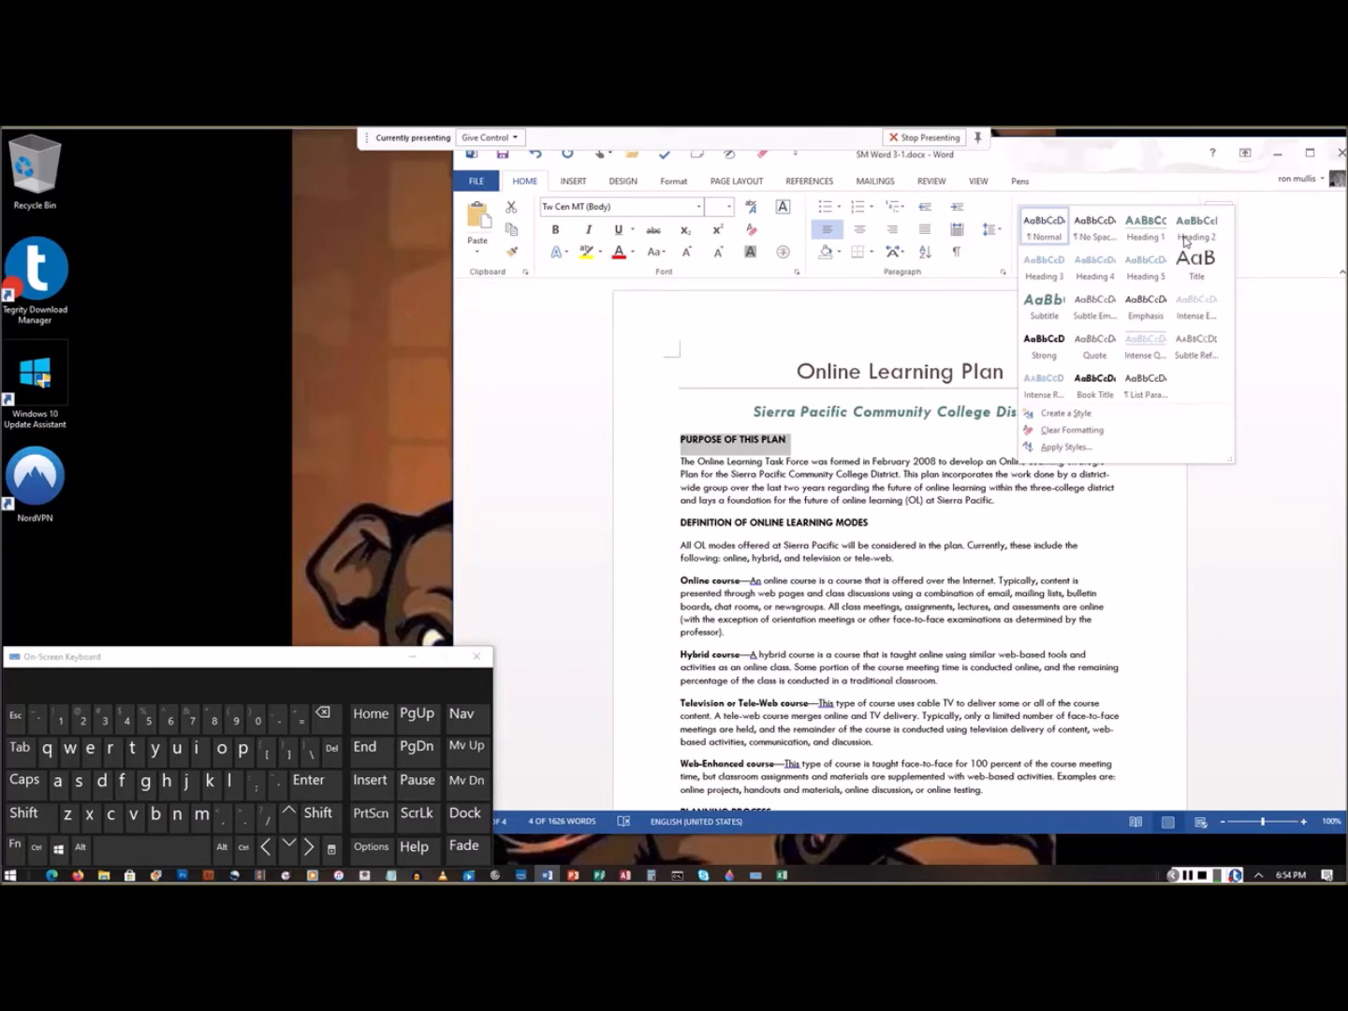
pyautogui.click(1142, 236)
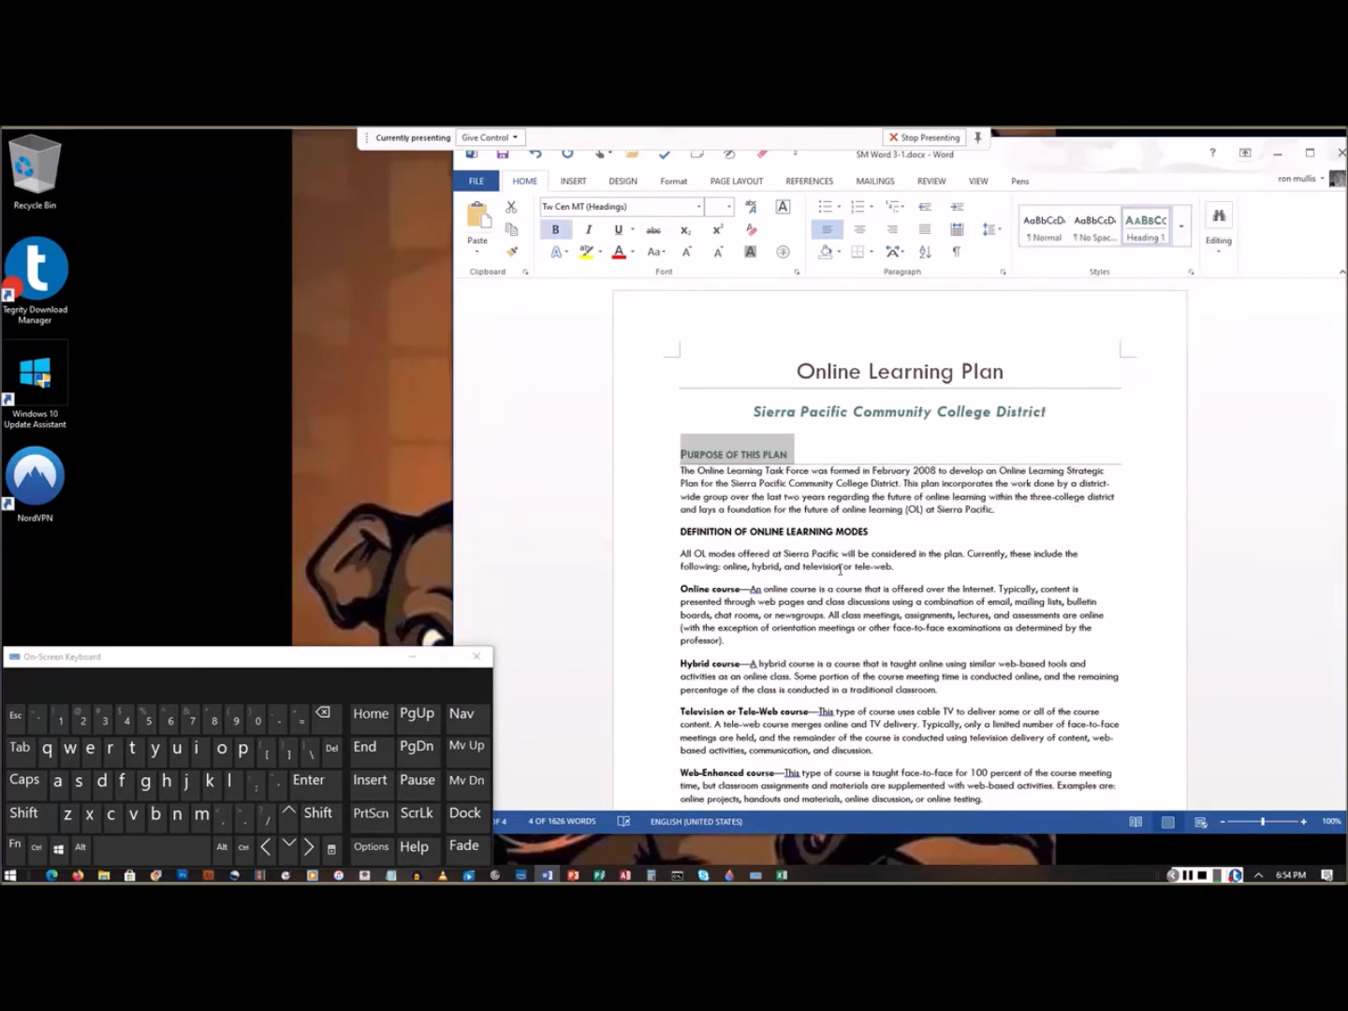
pyautogui.moveTo(871, 531); pyautogui.dragTo(680, 532)
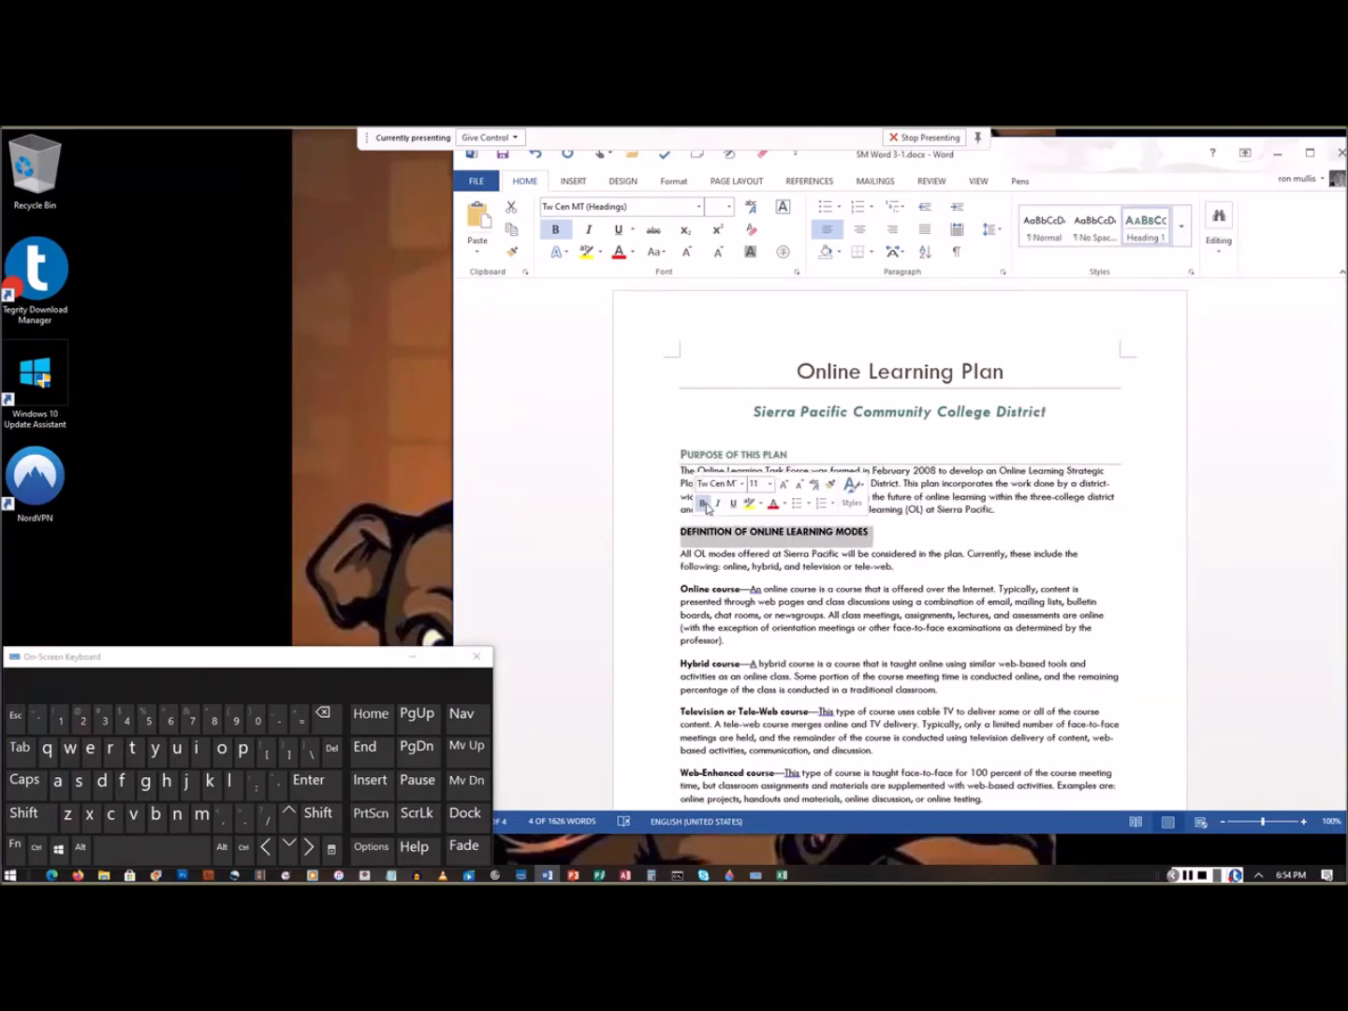
pyautogui.click(1159, 239)
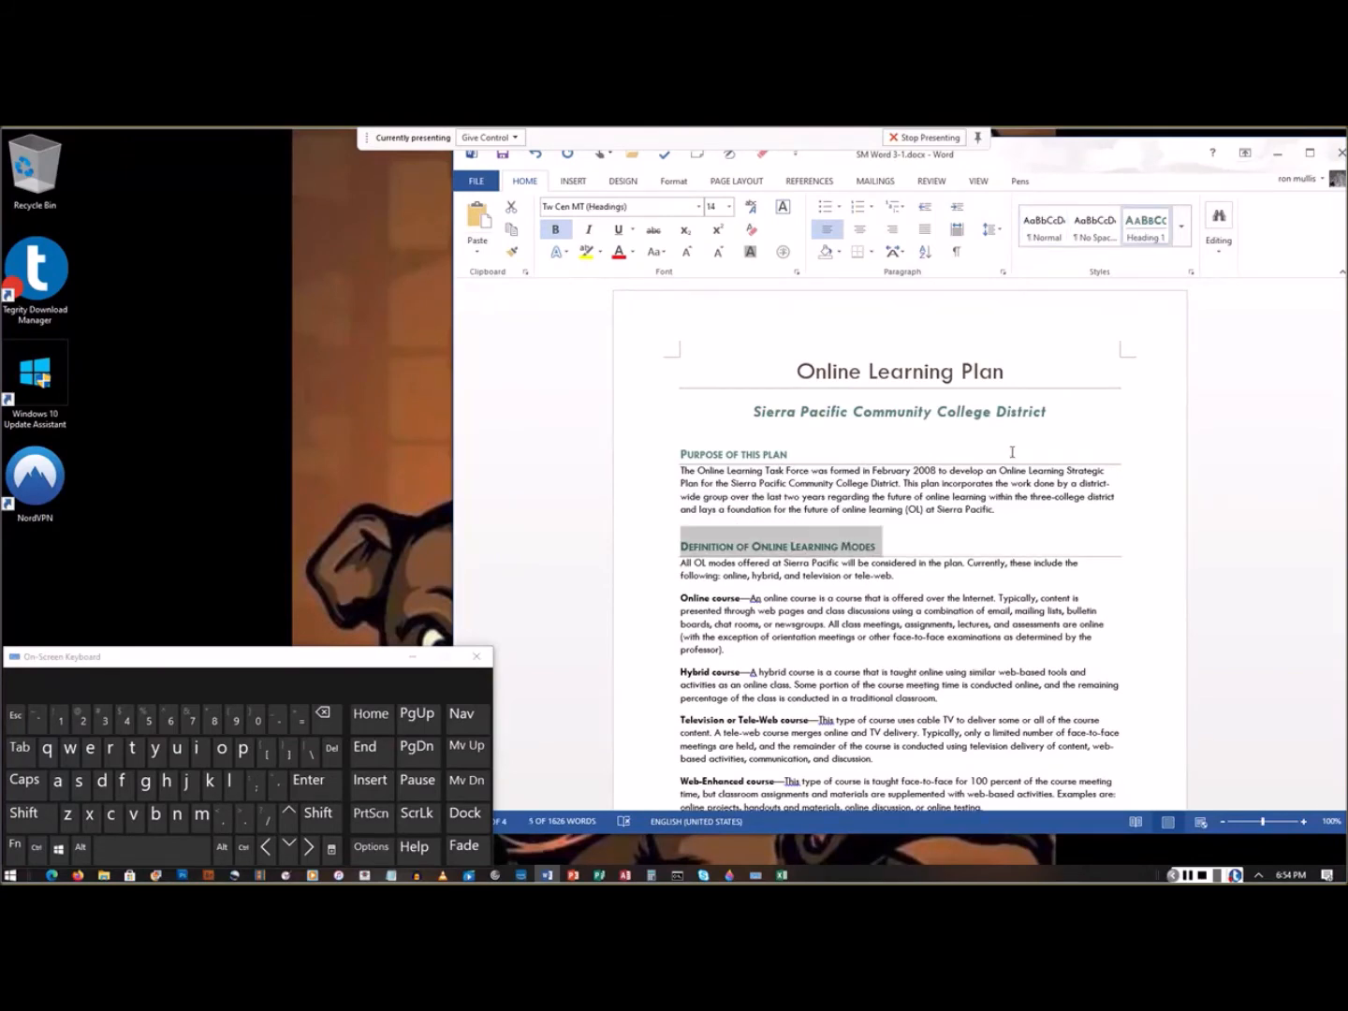
# Step: Apply Heading 1 to PLANNING PROCESS and the Where Are We Now With Online Learning? heading
pyautogui.scroll(-3, 795, 626)
pyautogui.moveTo(780, 594); pyautogui.dragTo(681, 594)
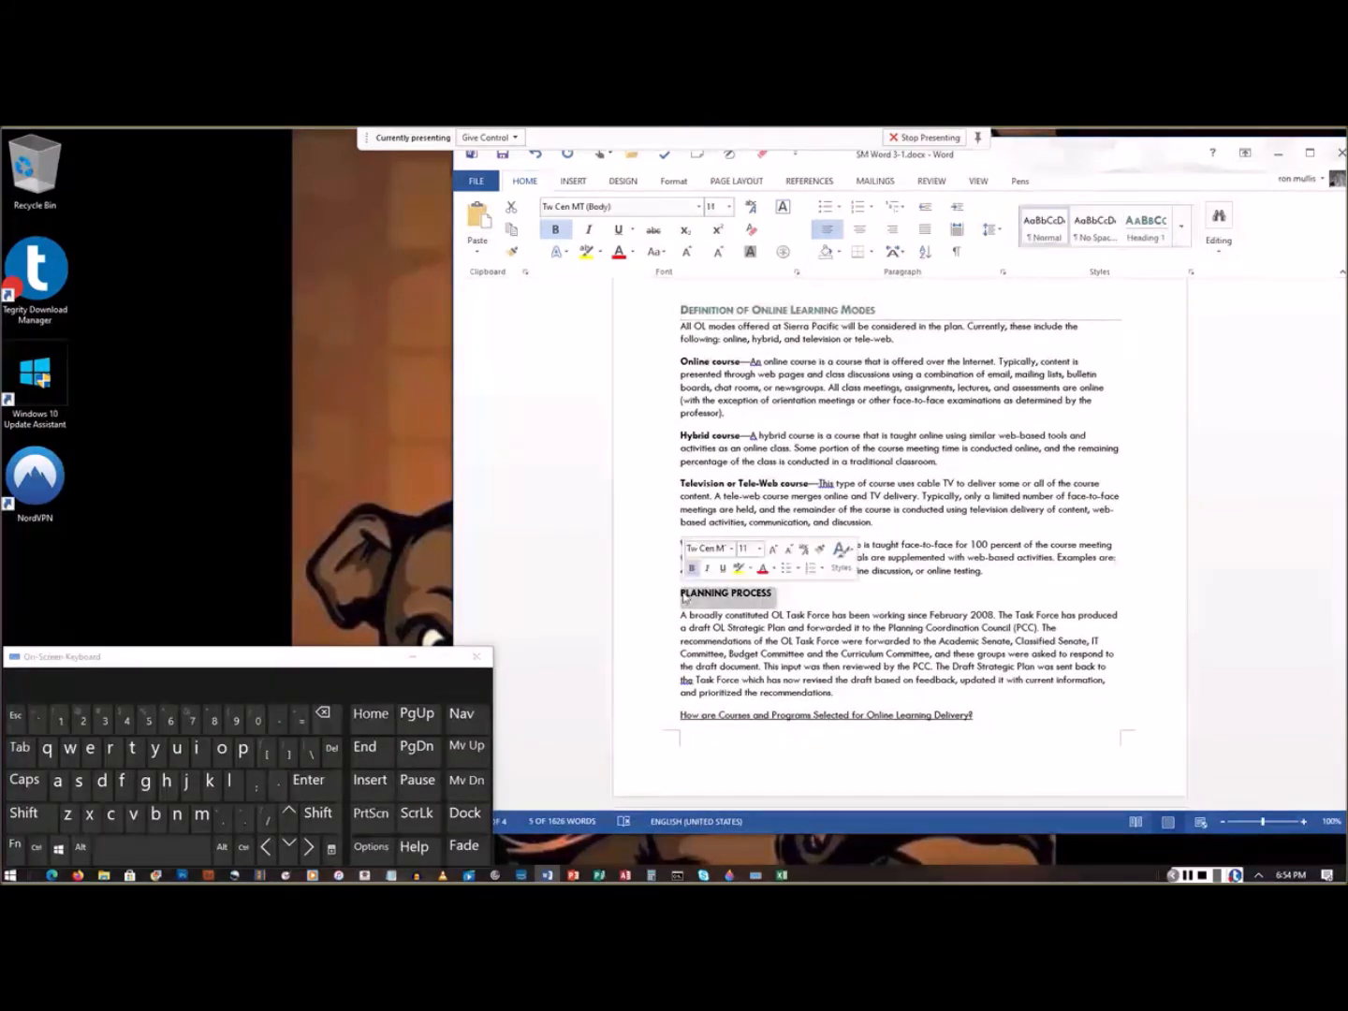
pyautogui.click(1146, 231)
pyautogui.scroll(-10, 754, 618)
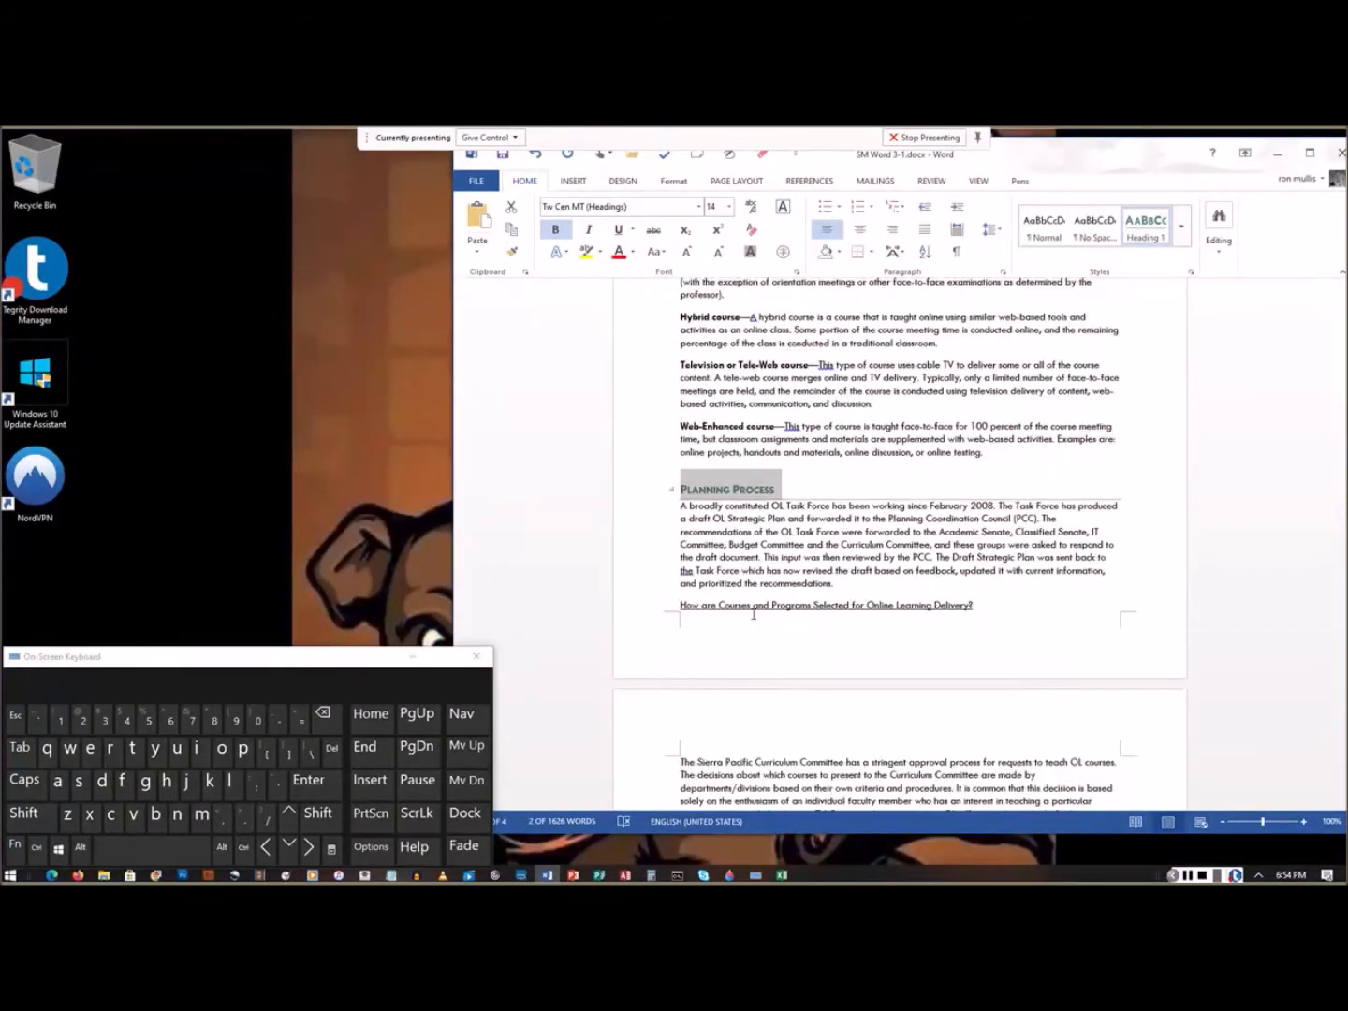
pyautogui.moveTo(892, 595); pyautogui.dragTo(677, 595)
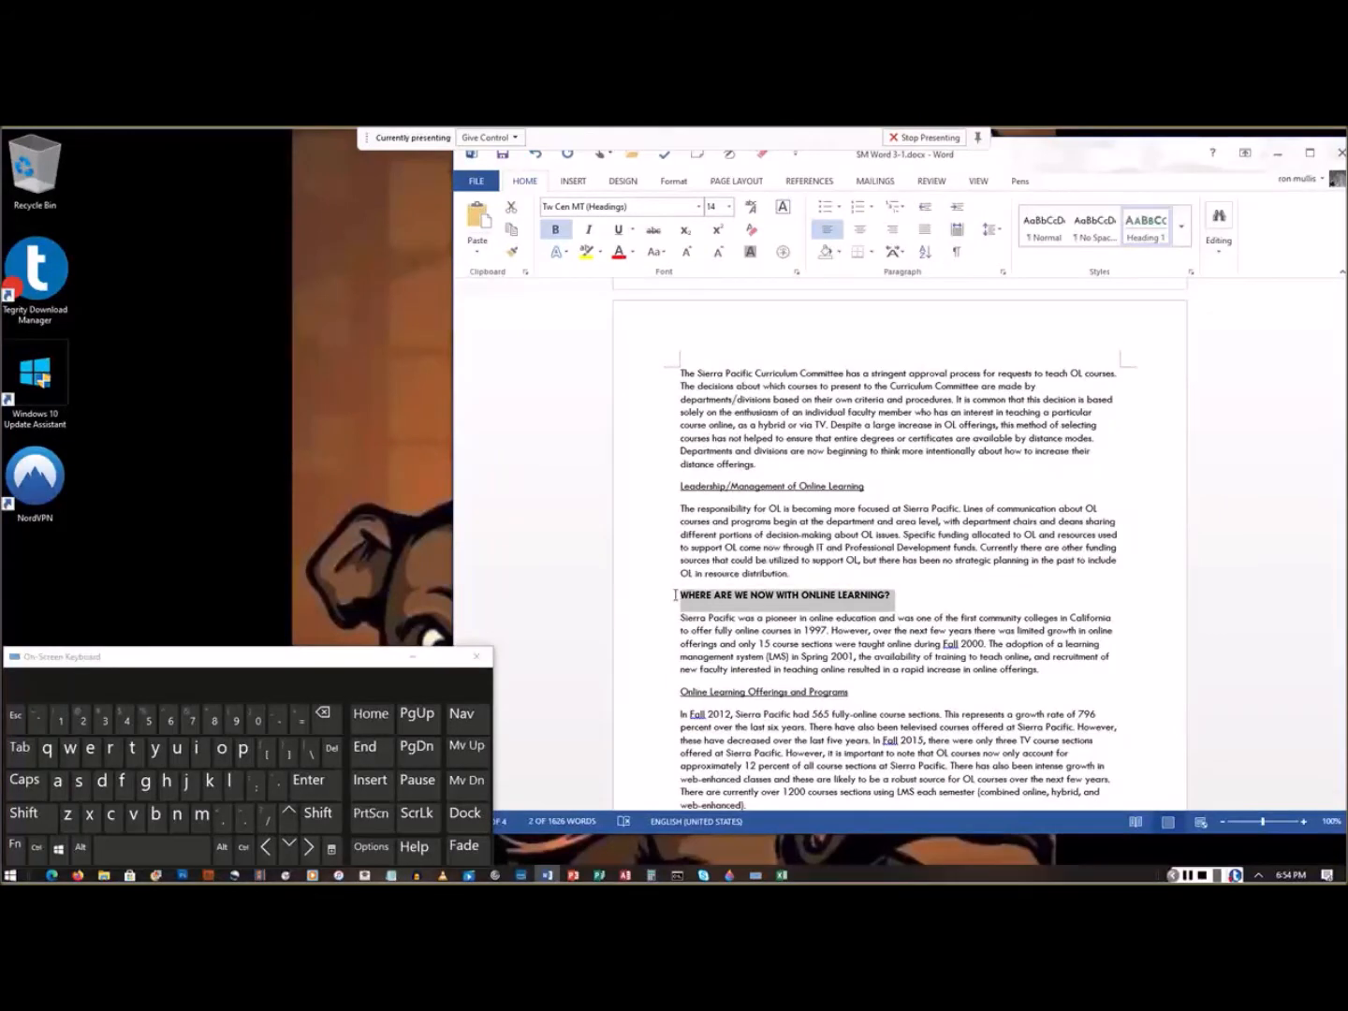
pyautogui.click(1146, 231)
# Step: Scroll through the document and select the course-selection question subheading
pyautogui.scroll(-9, 775, 657)
pyautogui.scroll(-15, 774, 657)
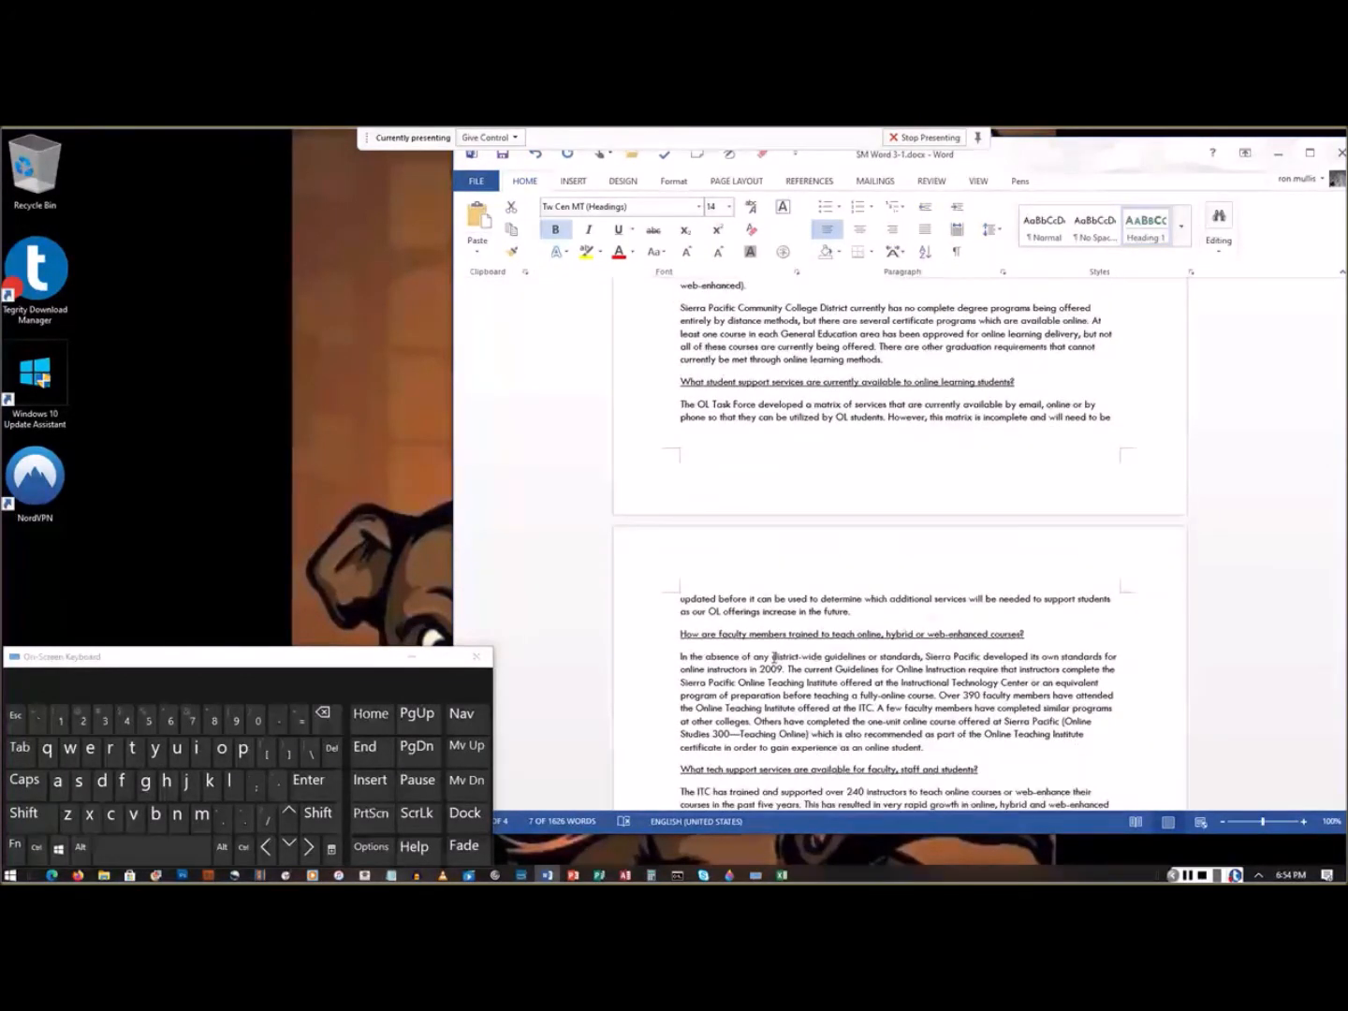
pyautogui.scroll(-10, 779, 655)
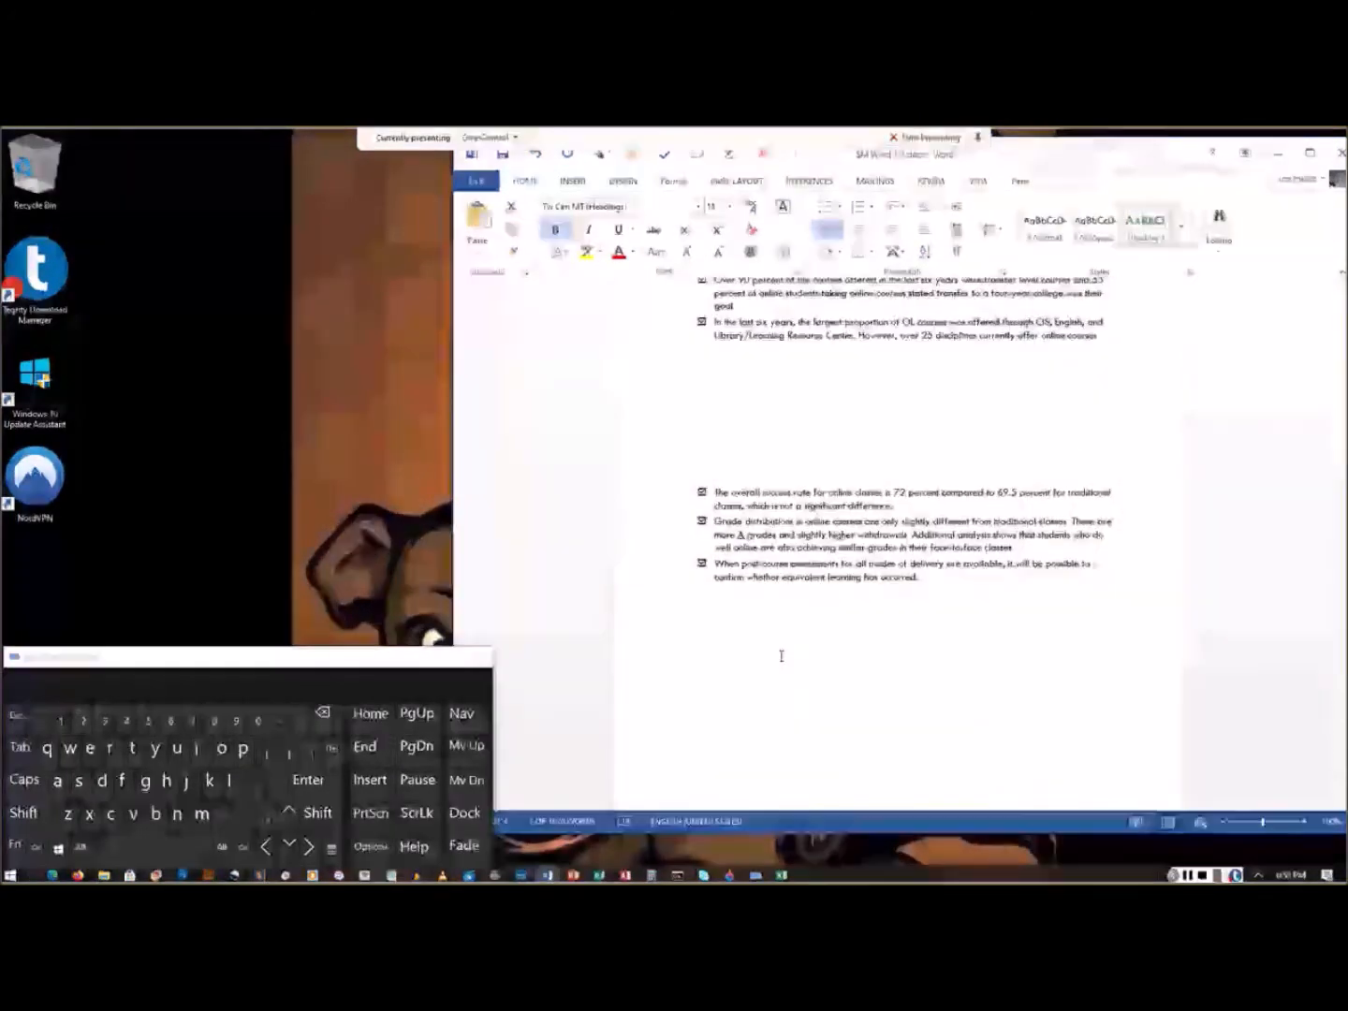
pyautogui.scroll(14, 782, 658)
pyautogui.scroll(1, 782, 657)
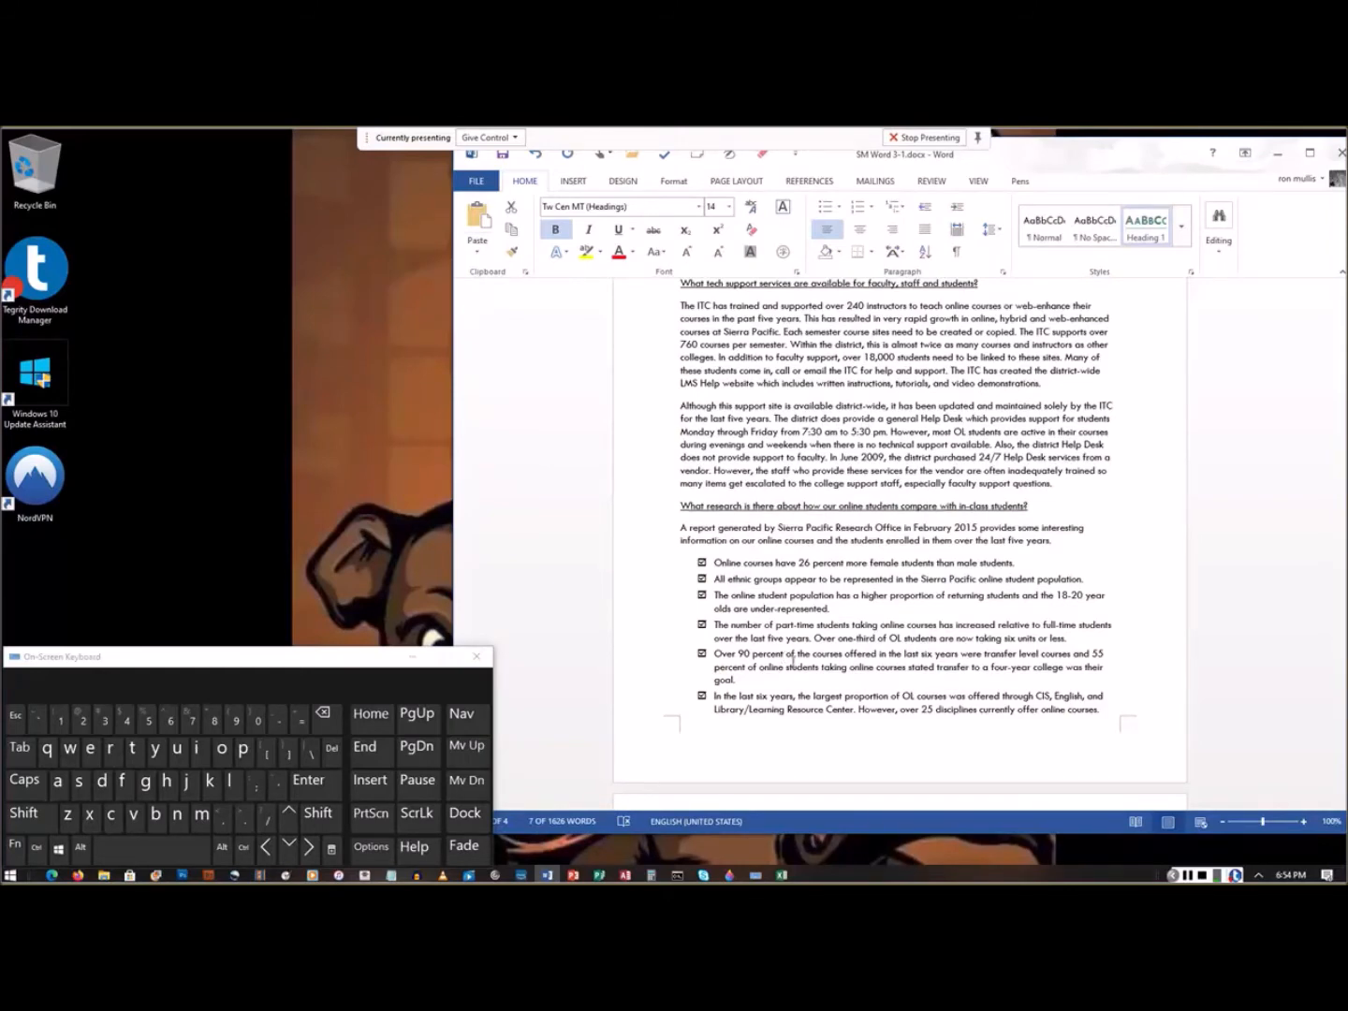
pyautogui.scroll(20, 793, 660)
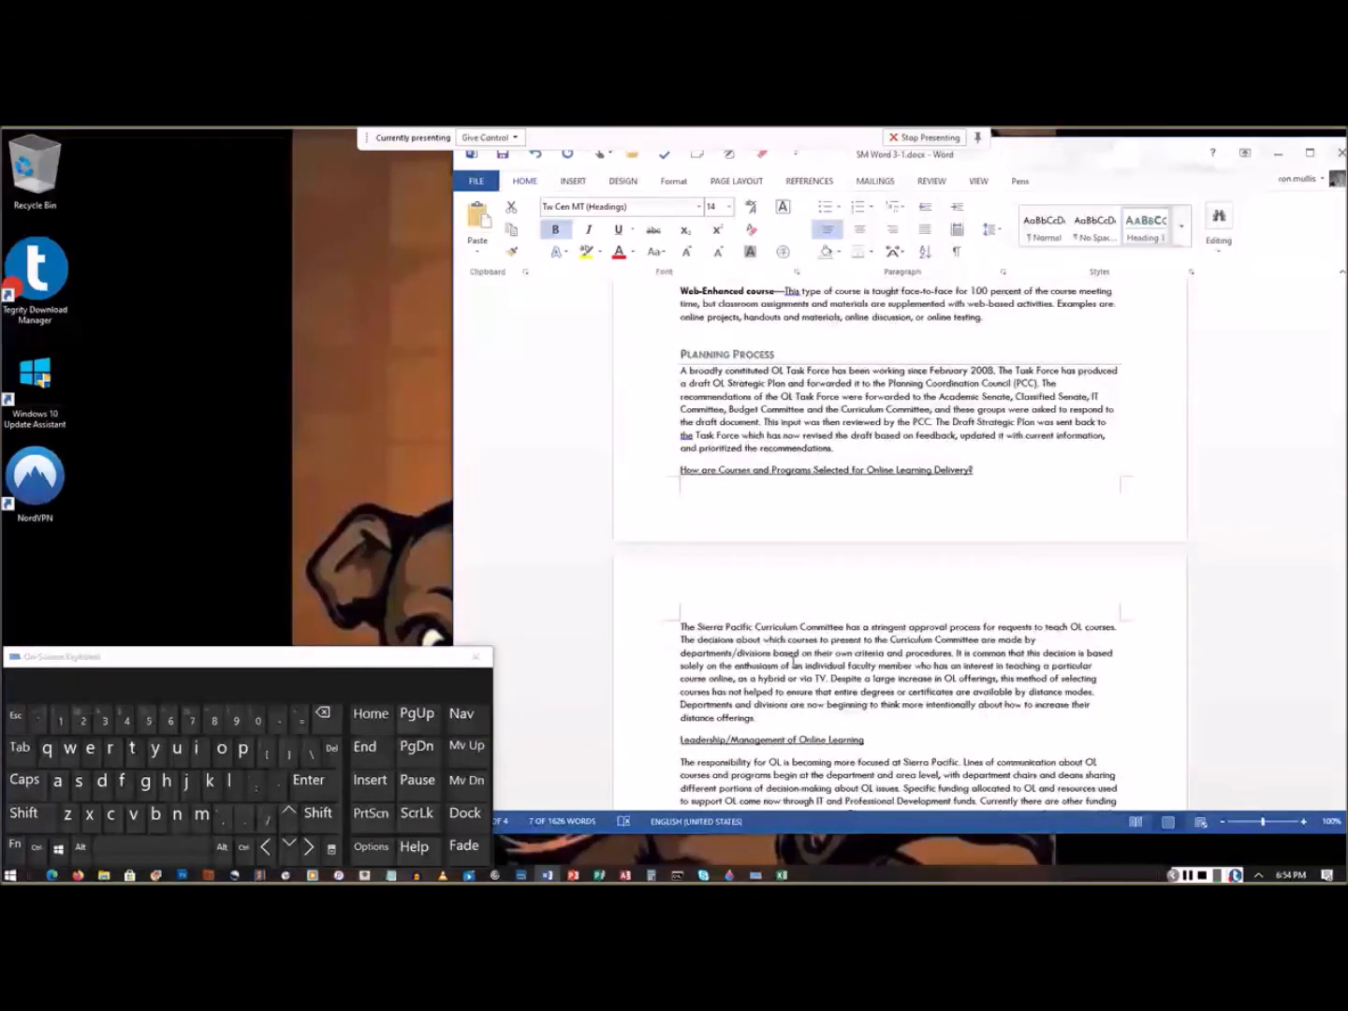
pyautogui.scroll(5, 793, 662)
pyautogui.scroll(-9, 953, 613)
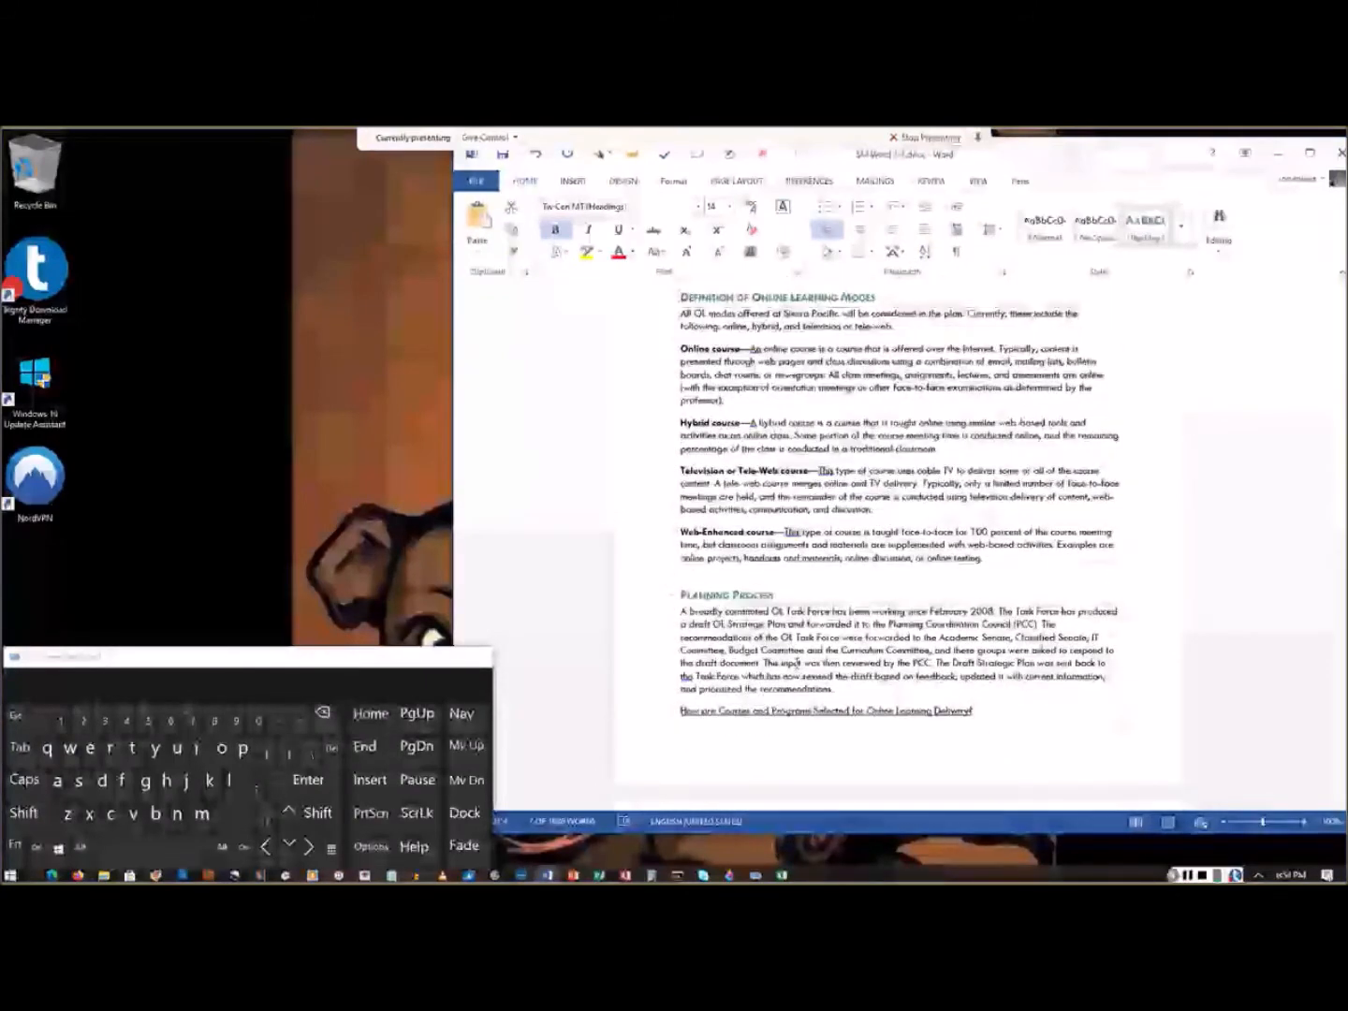
pyautogui.moveTo(975, 621); pyautogui.dragTo(694, 627)
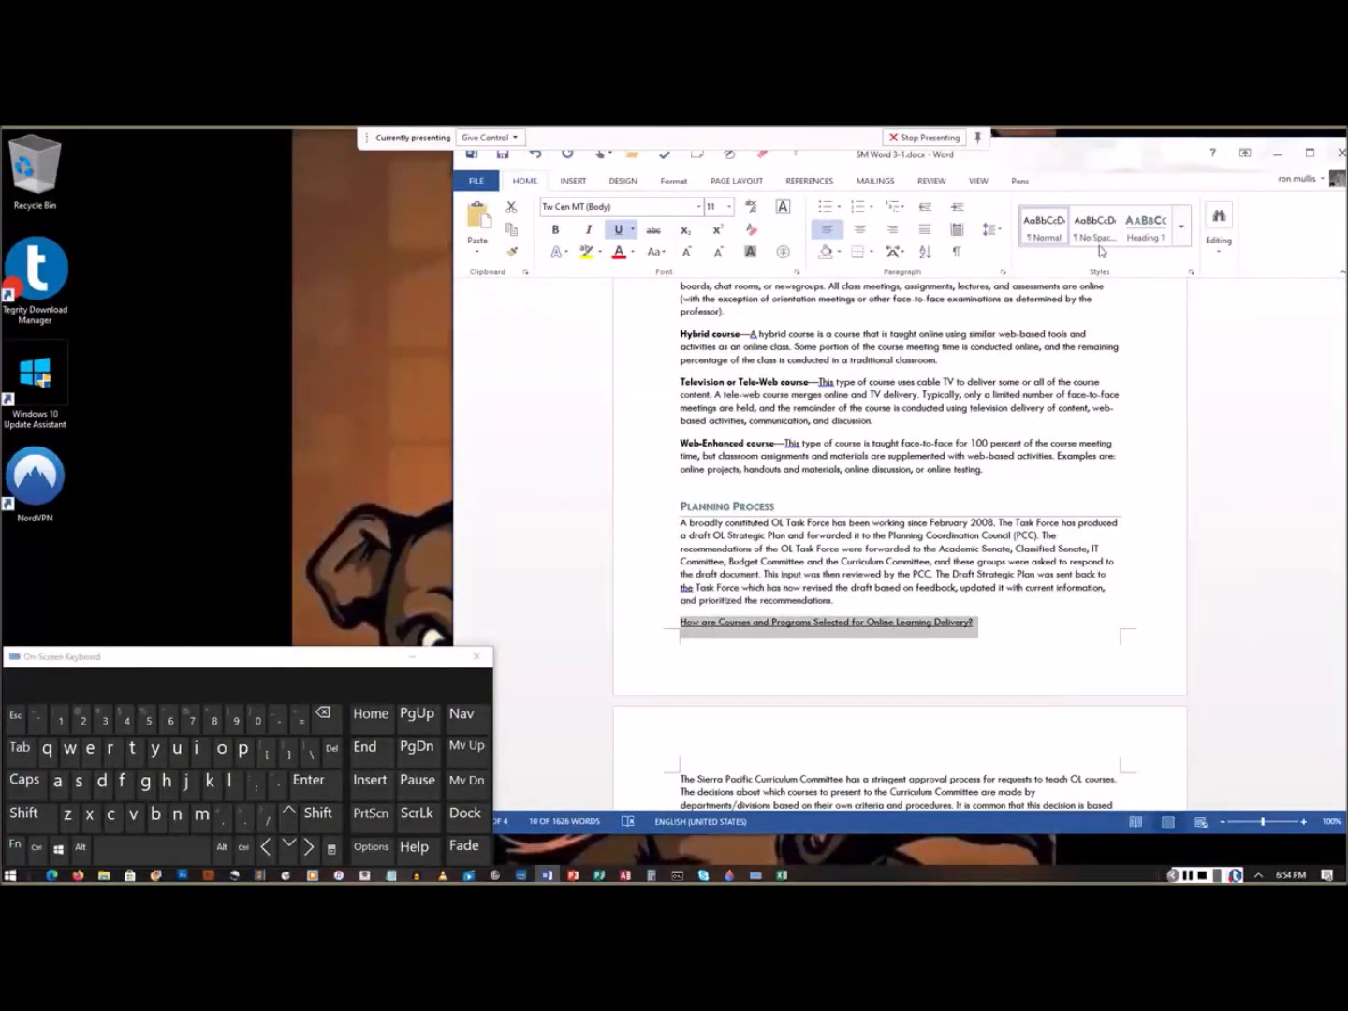
# Step: Apply Heading 2 to the course-selection question, Leadership/Management of Online Learning, and Online Learning Offerings and Programs
pyautogui.click(1181, 241)
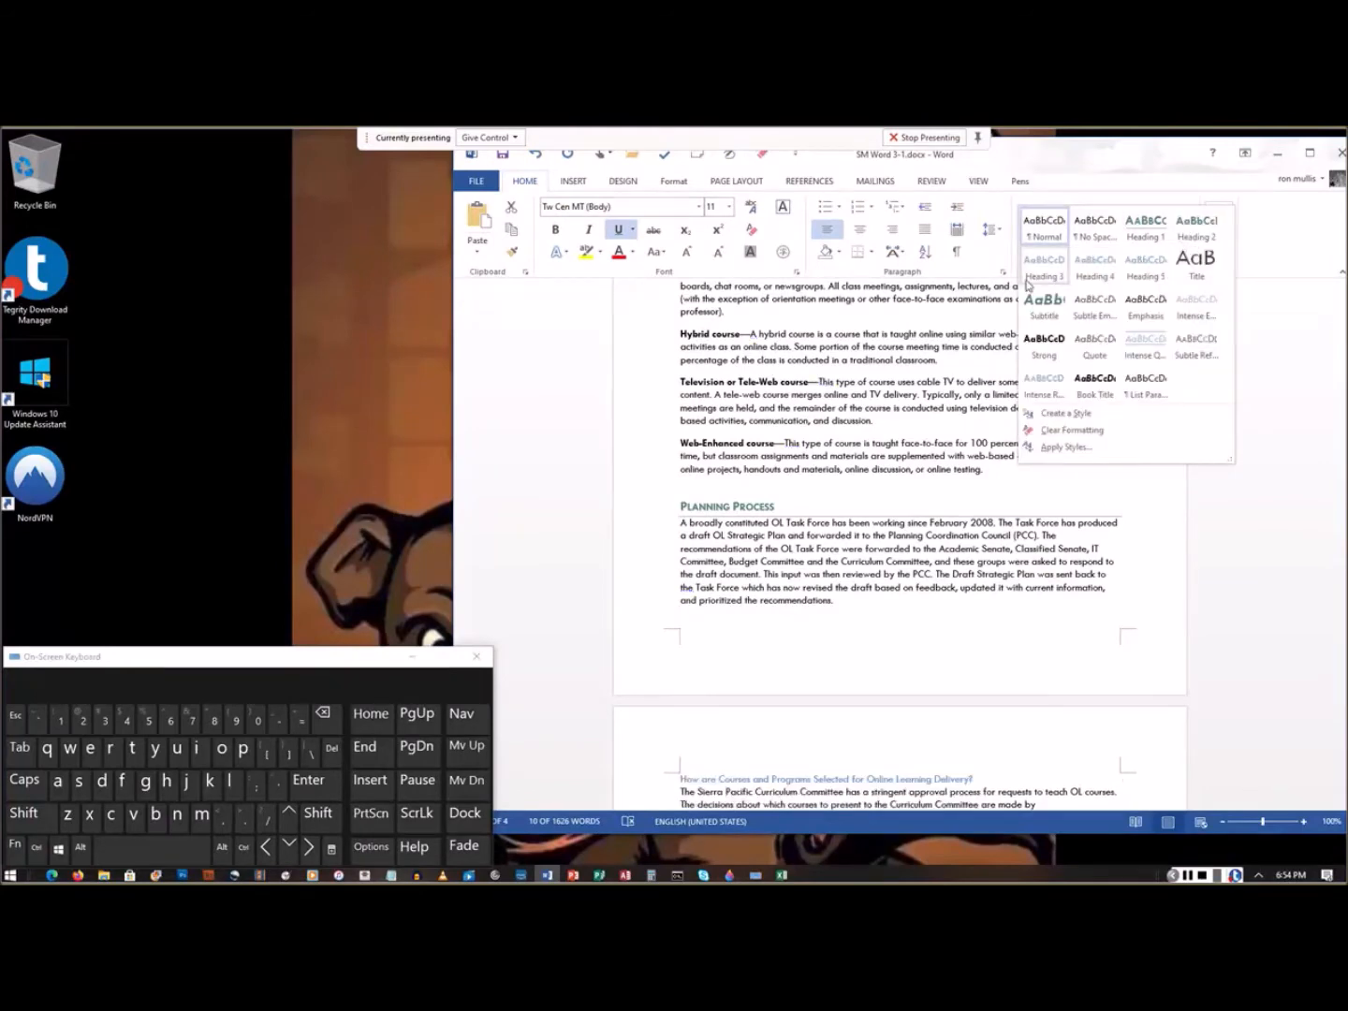
pyautogui.click(1191, 239)
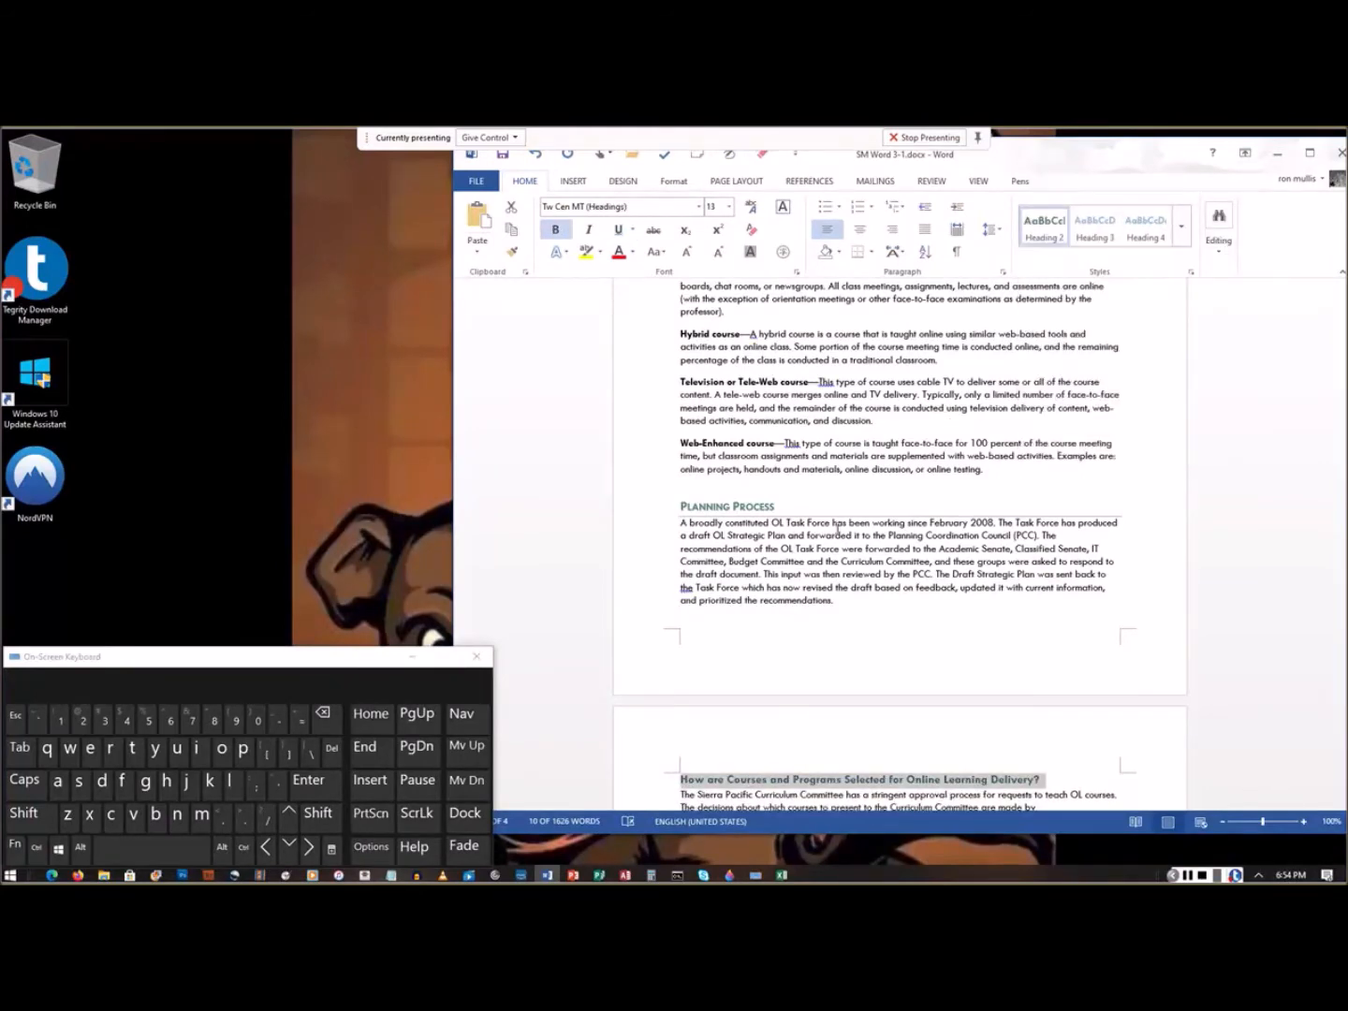
pyautogui.scroll(-5, 876, 609)
pyautogui.click(876, 637)
pyautogui.moveTo(876, 635)
pyautogui.mouseDown()
pyautogui.moveTo(679, 636)
pyautogui.moveTo(867, 636)
pyautogui.mouseUp()
pyautogui.click(680, 637)
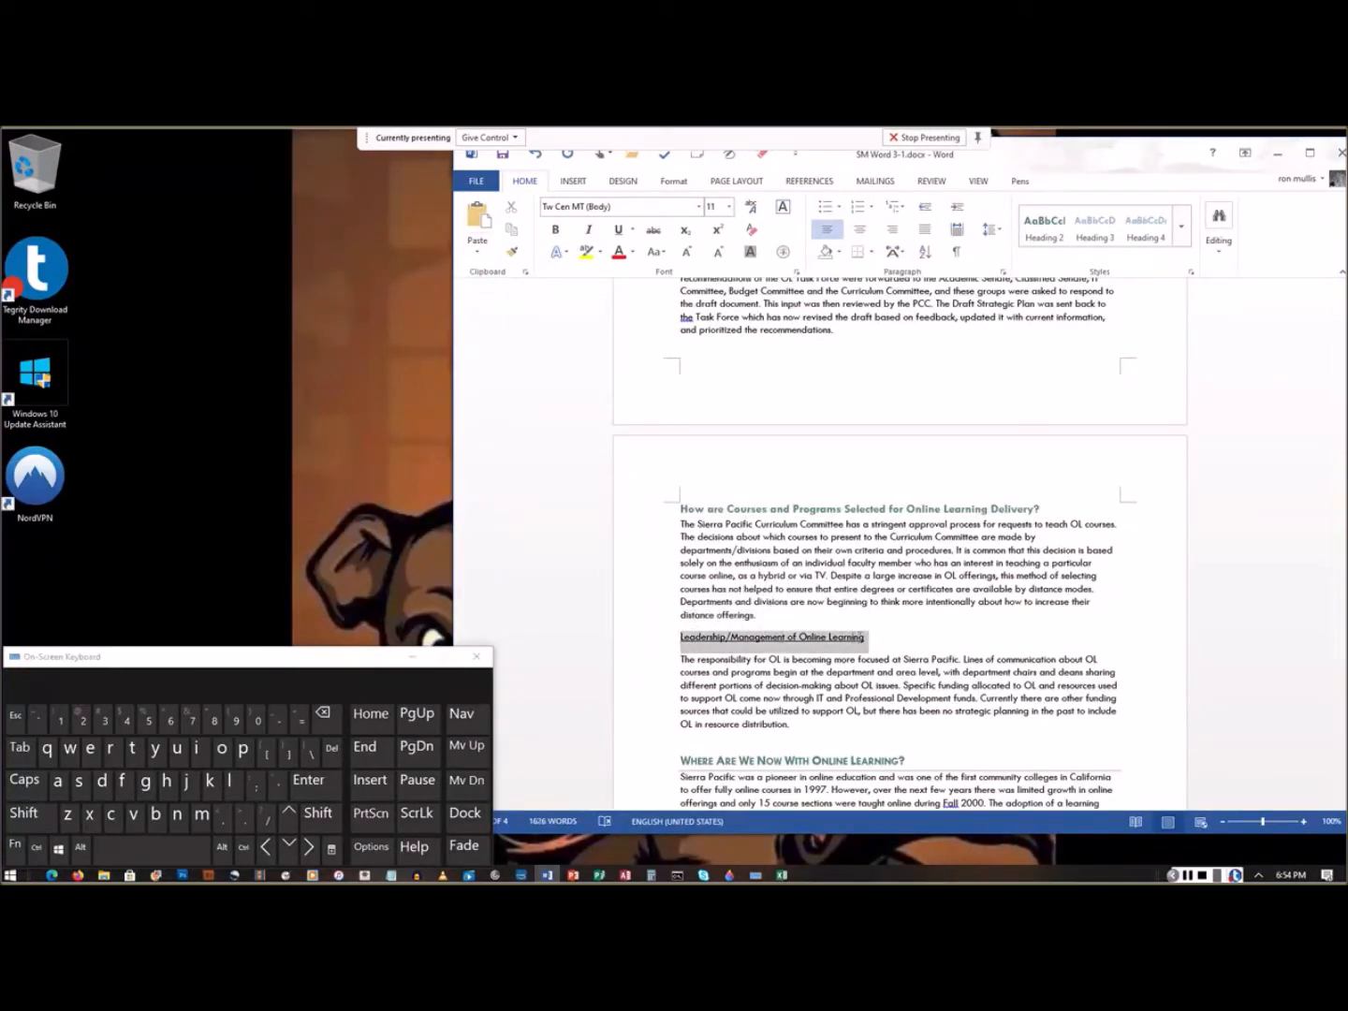
pyautogui.click(1044, 229)
pyautogui.scroll(-3, 720, 667)
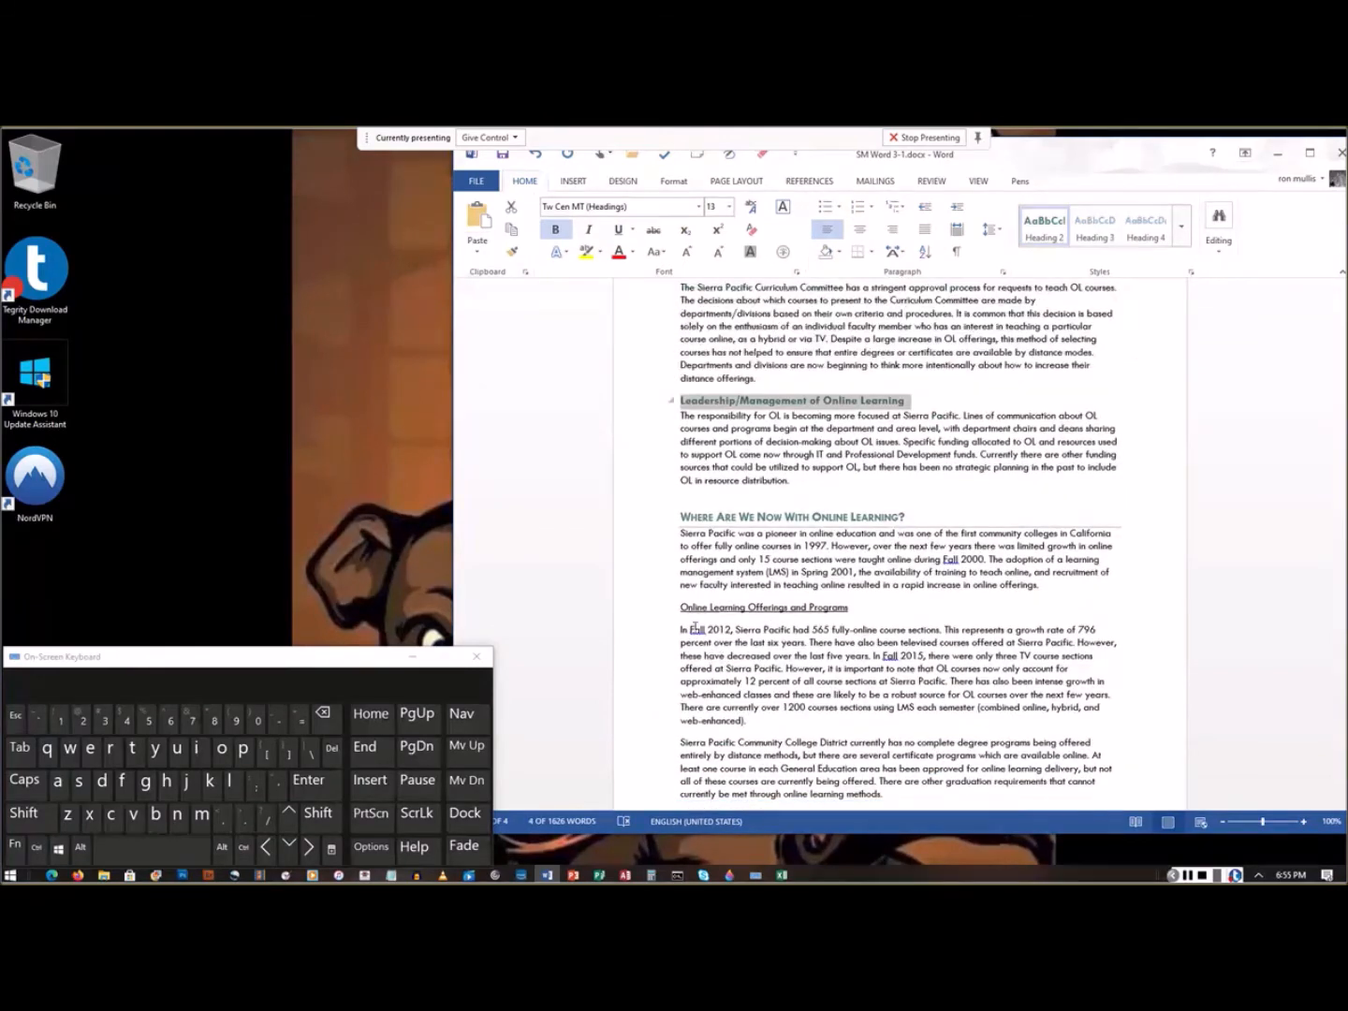
pyautogui.moveTo(679, 607); pyautogui.dragTo(848, 609)
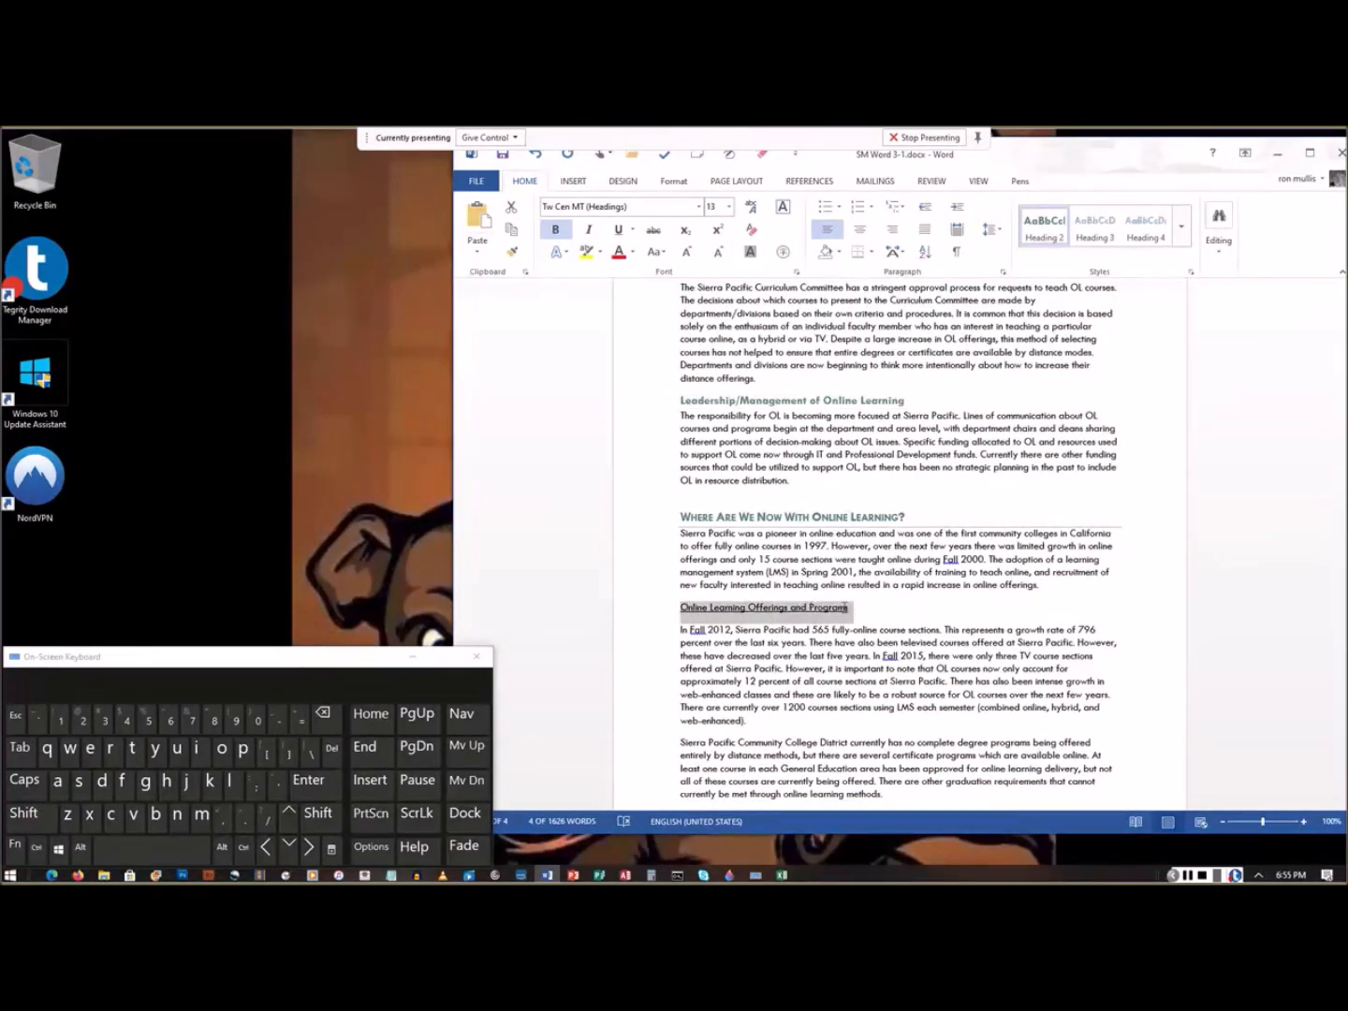
pyautogui.click(1044, 227)
# Step: Apply Heading 2 to the student support, faculty training, tech support and research comparison questions
pyautogui.scroll(-3, 676, 626)
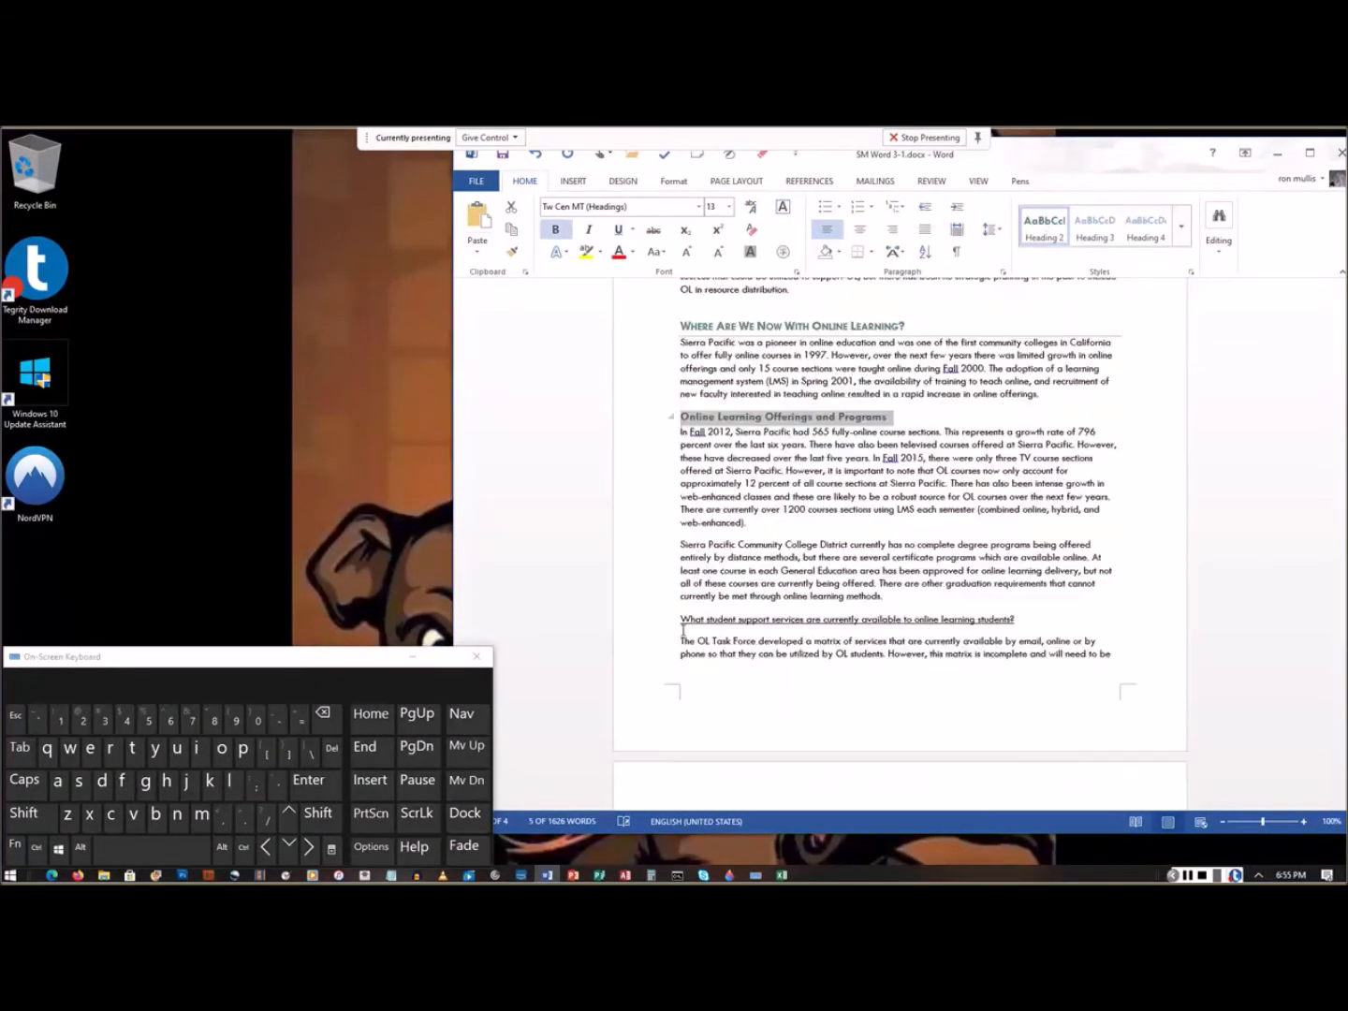
pyautogui.click(684, 606)
pyautogui.moveTo(841, 586); pyautogui.dragTo(892, 594)
pyautogui.moveTo(680, 609); pyautogui.dragTo(1023, 614)
pyautogui.click(1044, 228)
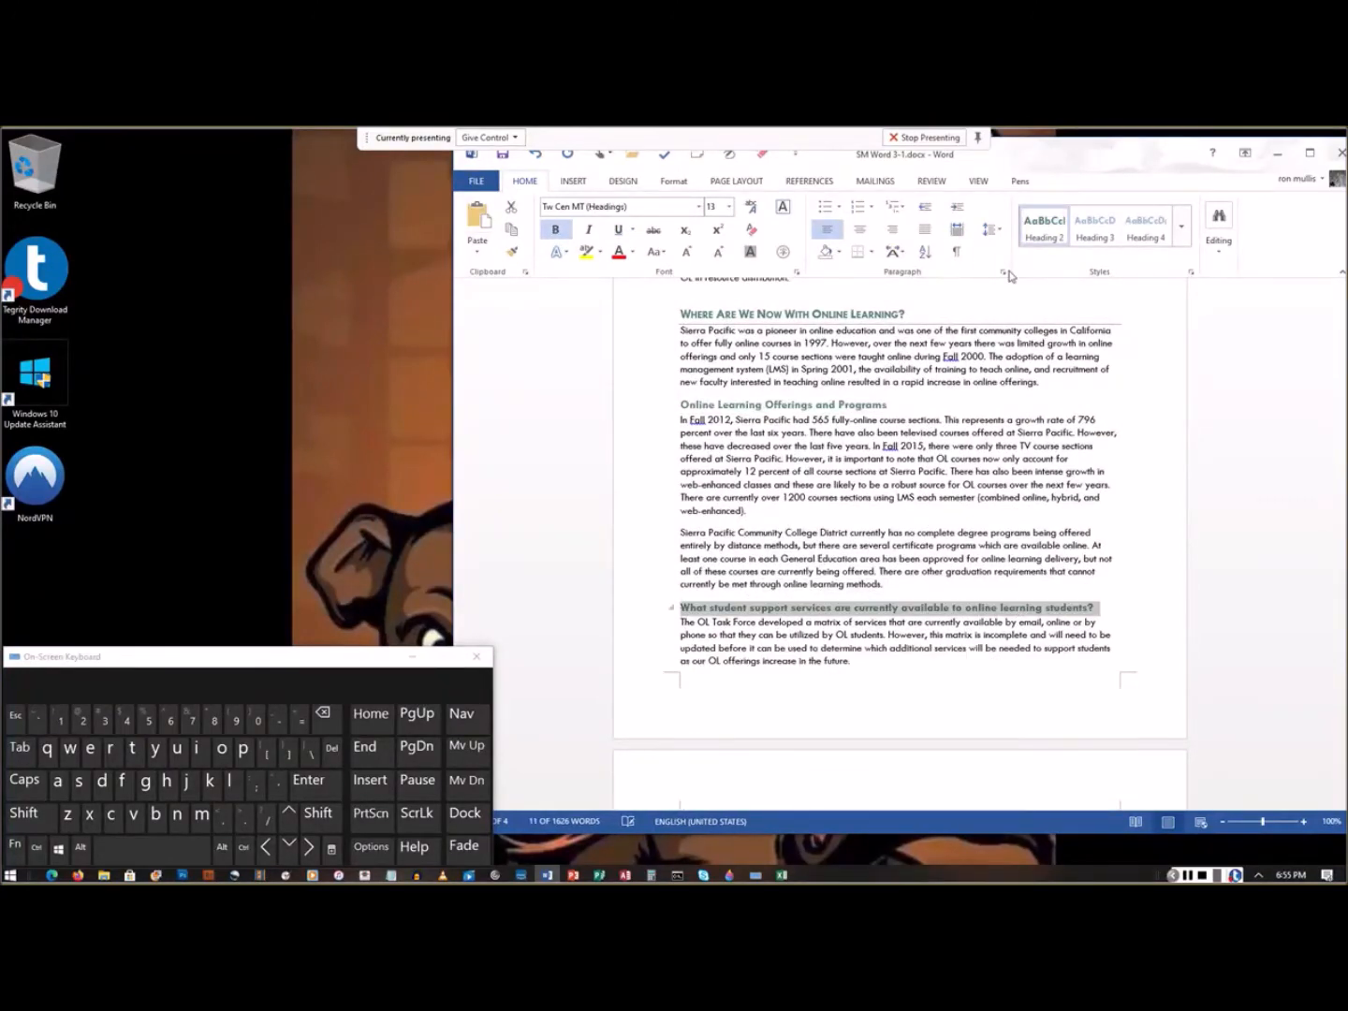
pyautogui.scroll(-3, 685, 586)
pyautogui.moveTo(685, 585); pyautogui.dragTo(1030, 590)
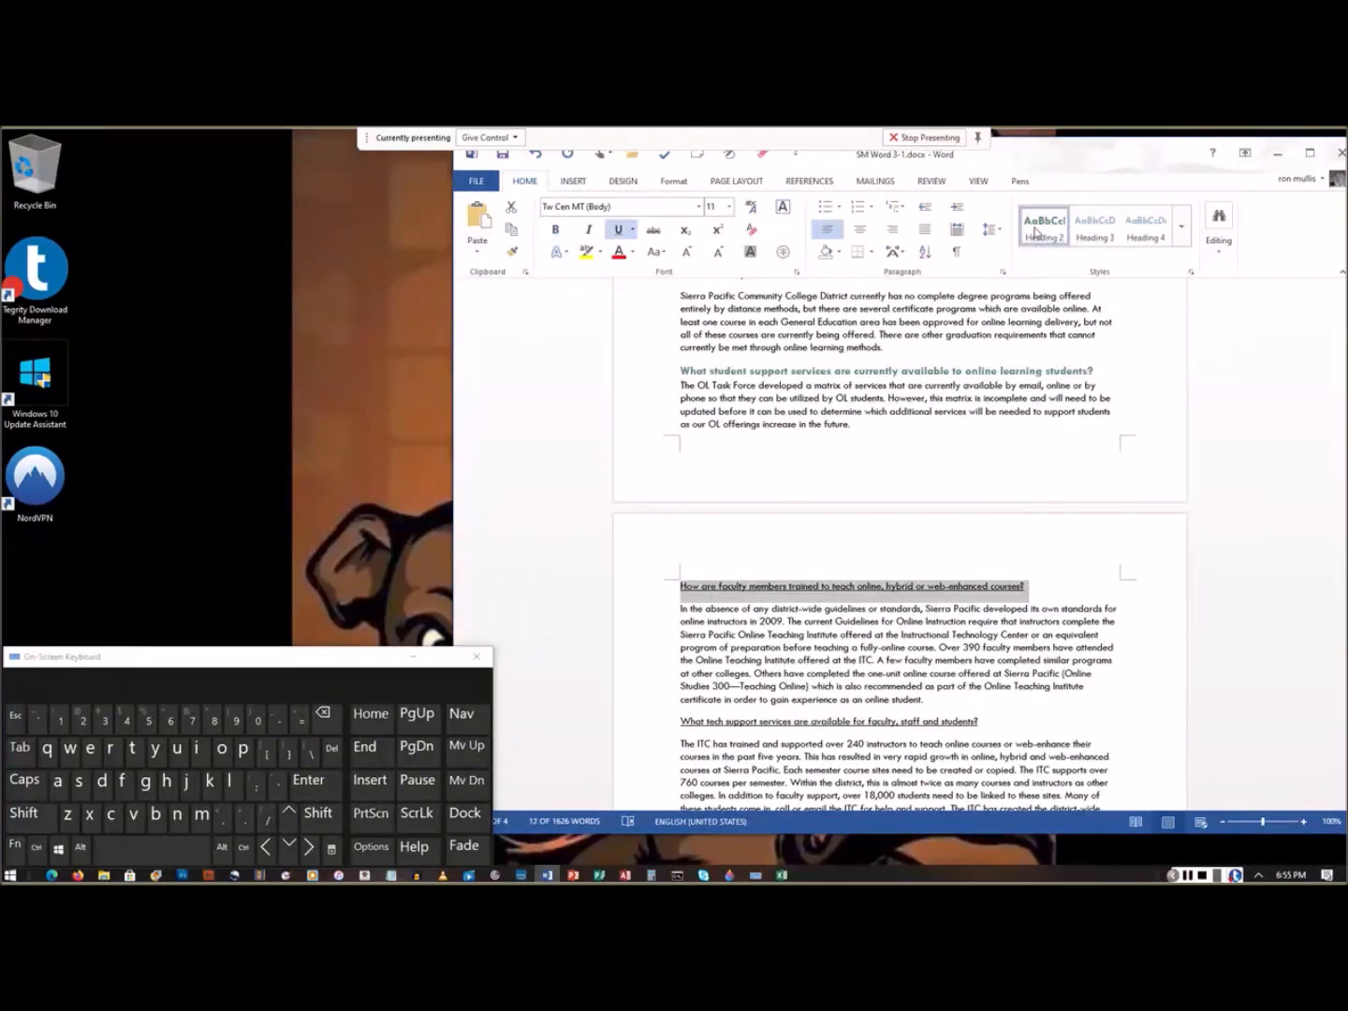
pyautogui.click(1043, 227)
pyautogui.moveTo(684, 719); pyautogui.dragTo(989, 718)
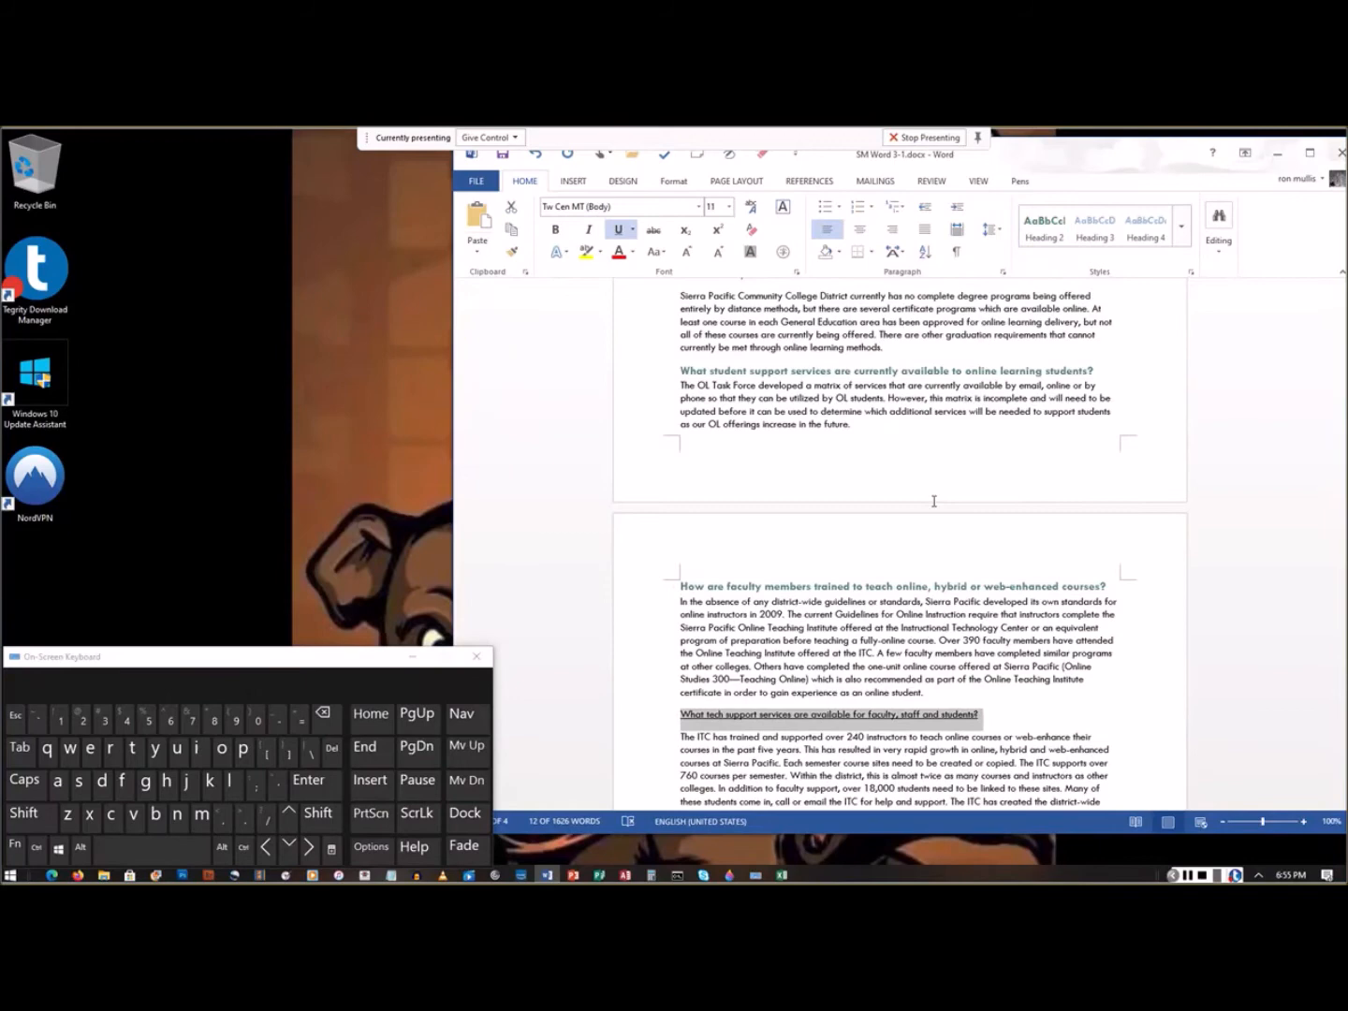
pyautogui.click(1044, 228)
pyautogui.scroll(-5, 815, 572)
pyautogui.moveTo(679, 694); pyautogui.dragTo(1050, 704)
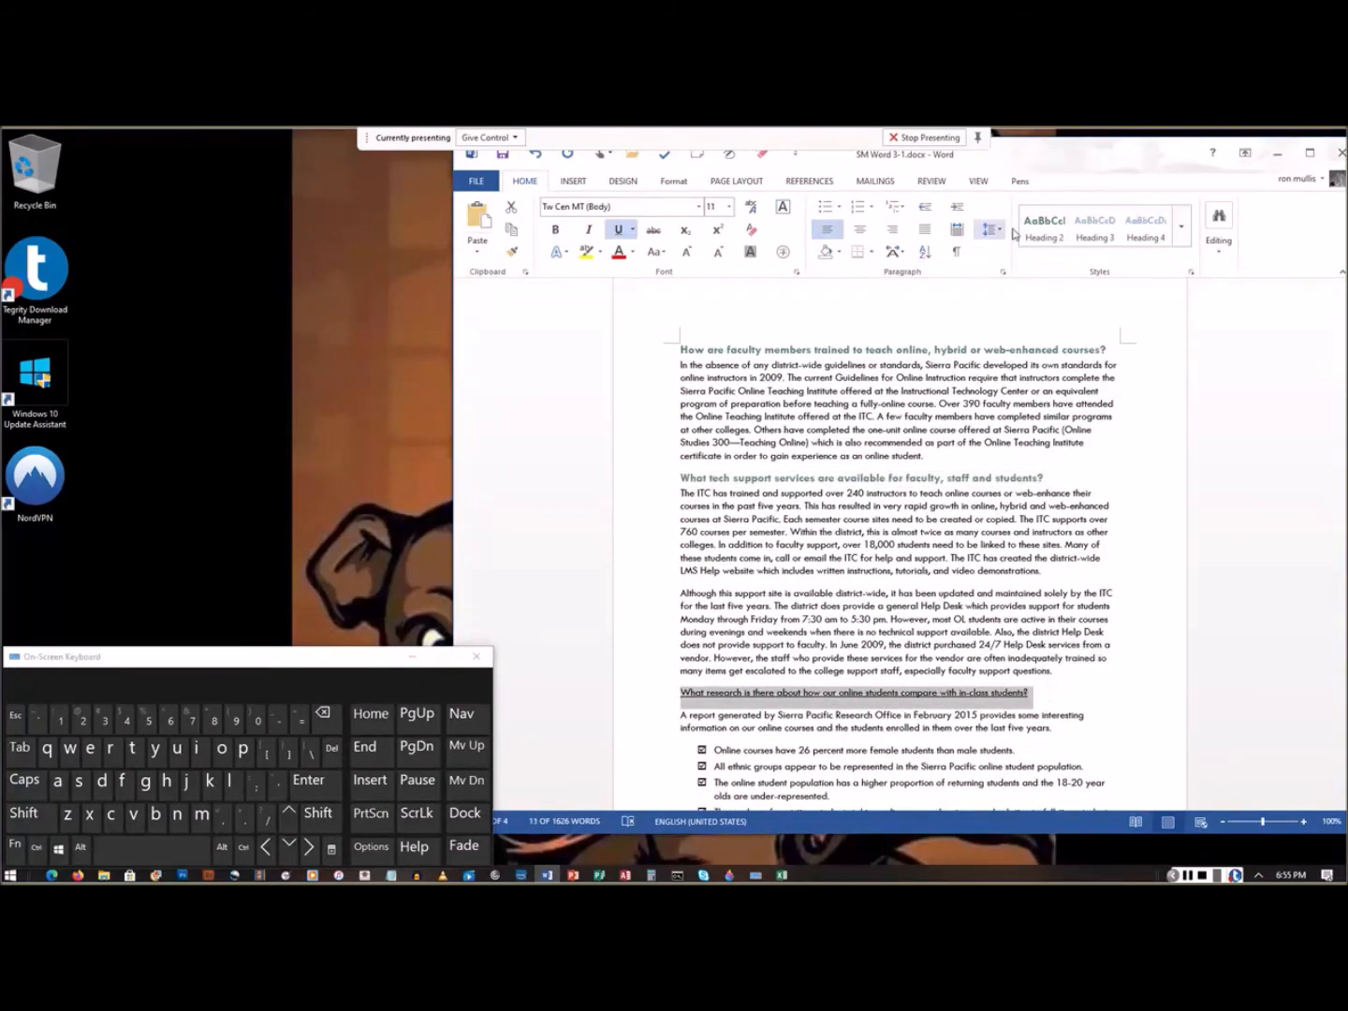
pyautogui.click(1044, 227)
# Step: Review the restyled subheadings and save the document
pyautogui.scroll(-4, 832, 485)
pyautogui.scroll(-9, 832, 485)
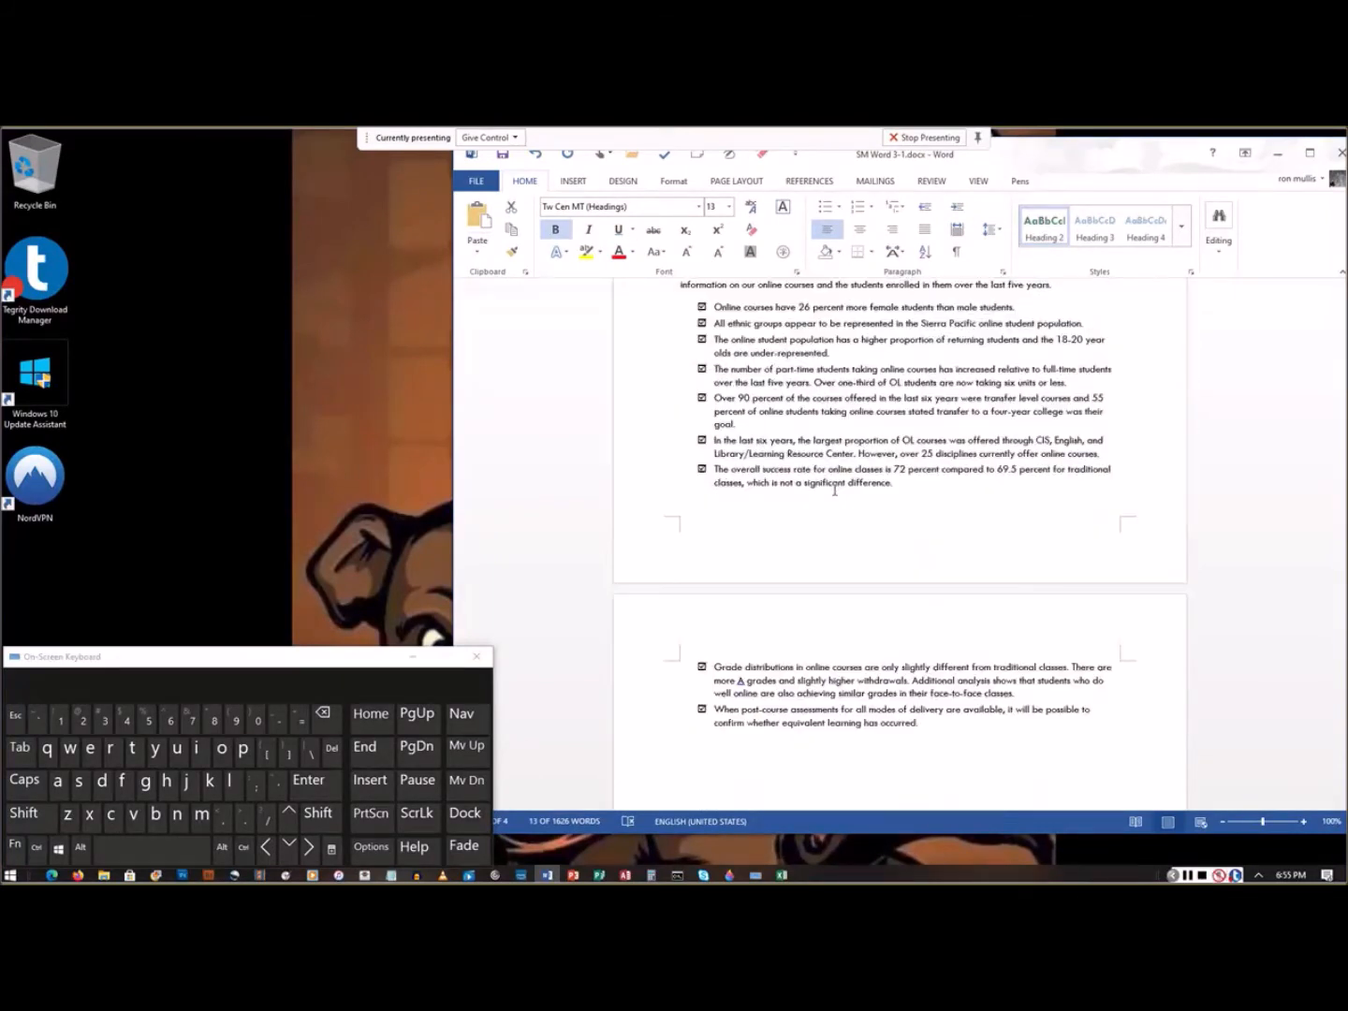
pyautogui.scroll(5, 832, 496)
pyautogui.scroll(1, 830, 502)
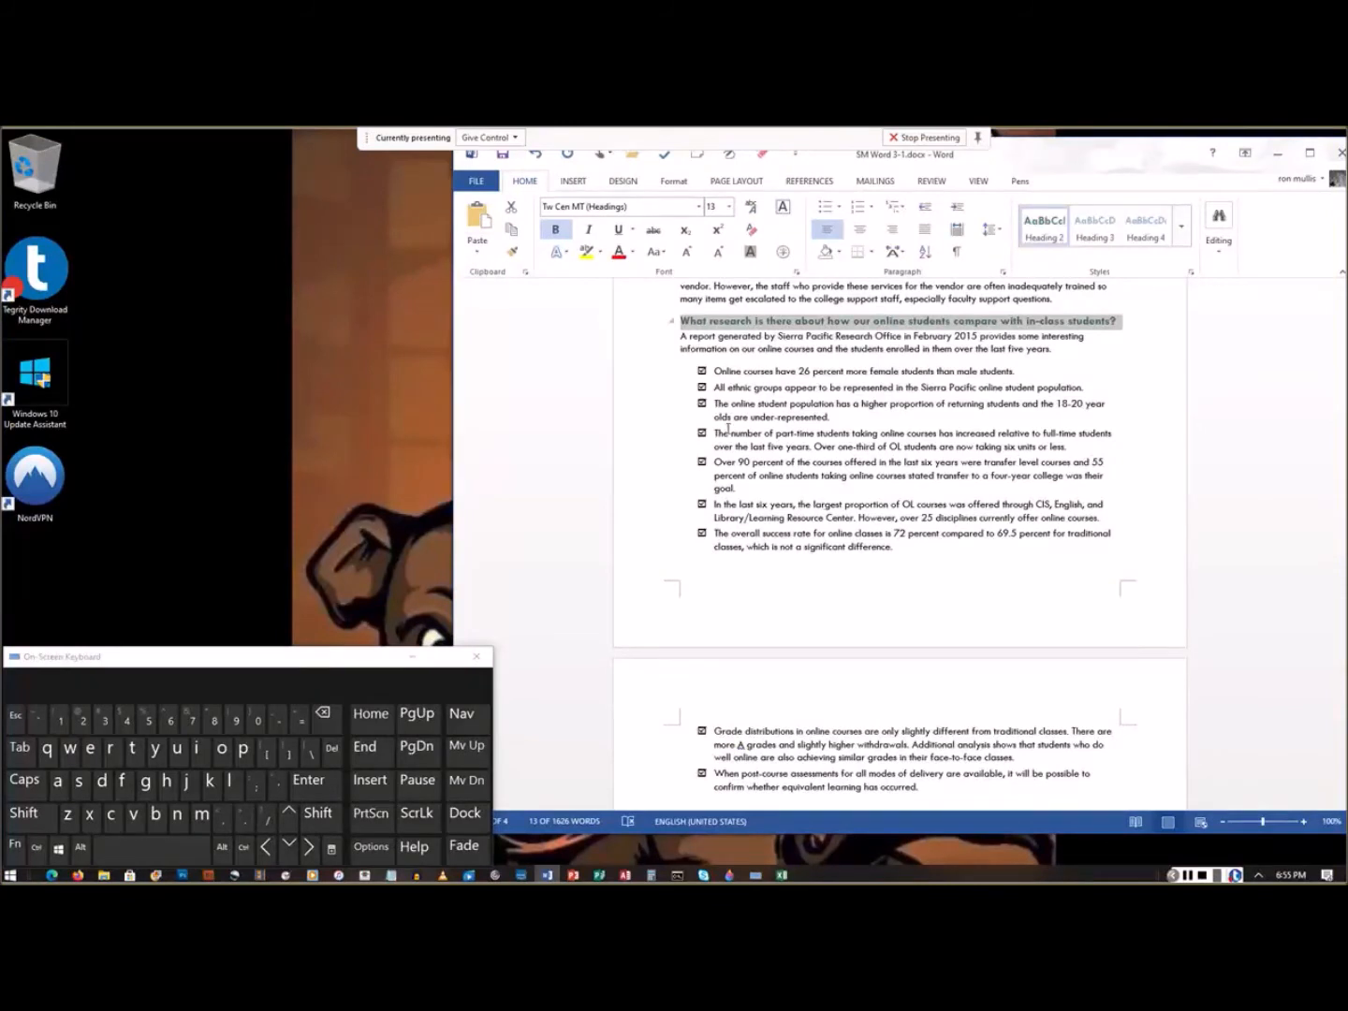
pyautogui.click(502, 157)
# Step: Insert a page break with Ctrl+Enter so Purpose of this Plan starts page 2
pyautogui.scroll(10, 662, 520)
pyautogui.scroll(15, 761, 492)
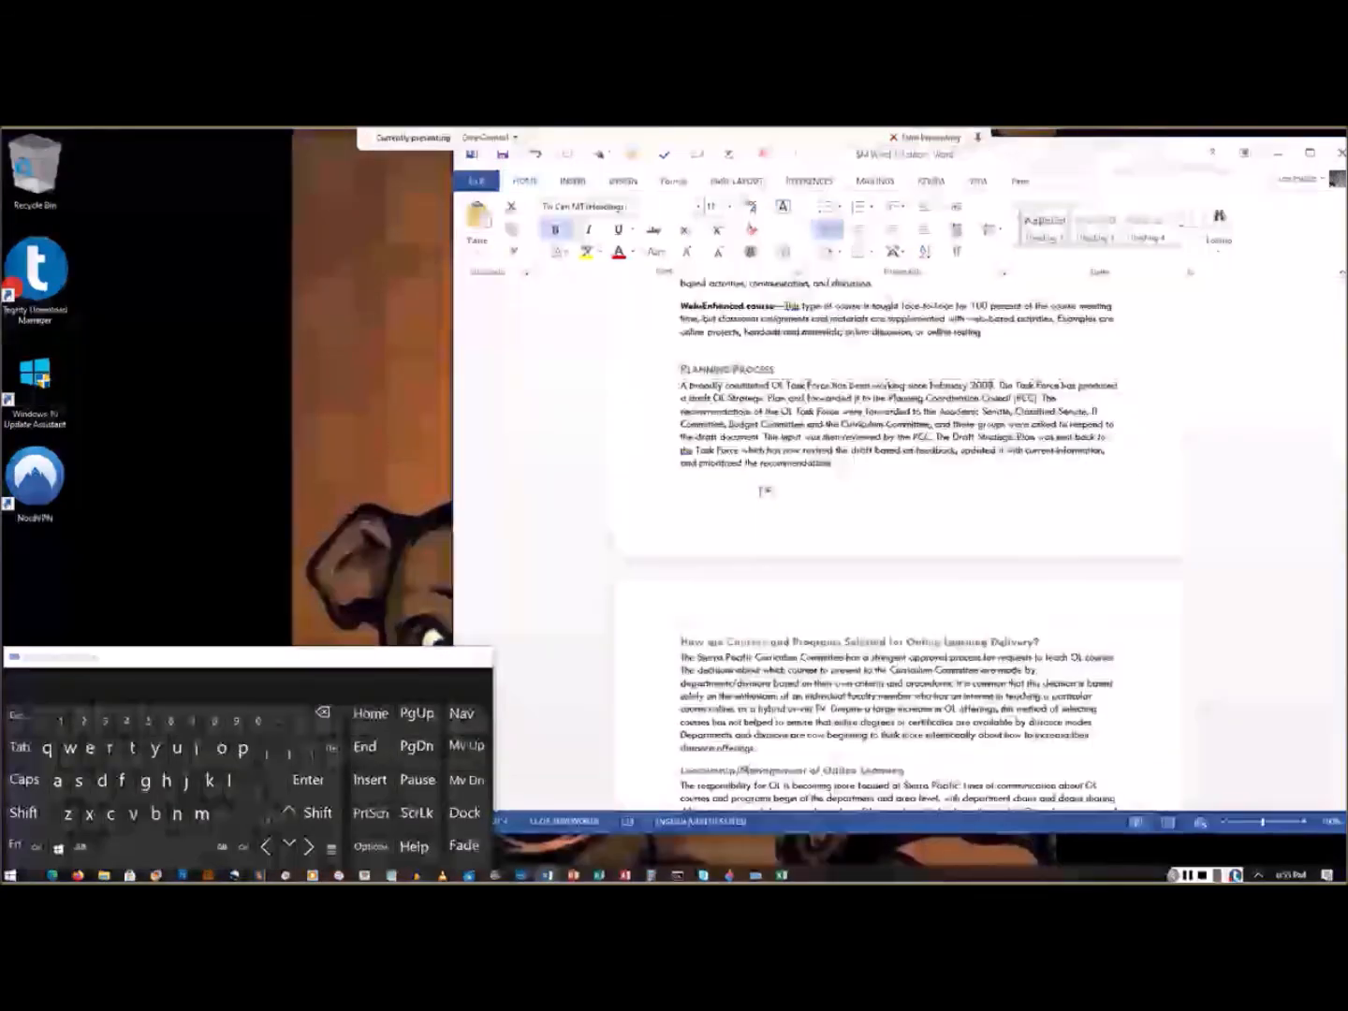
pyautogui.scroll(1, 761, 493)
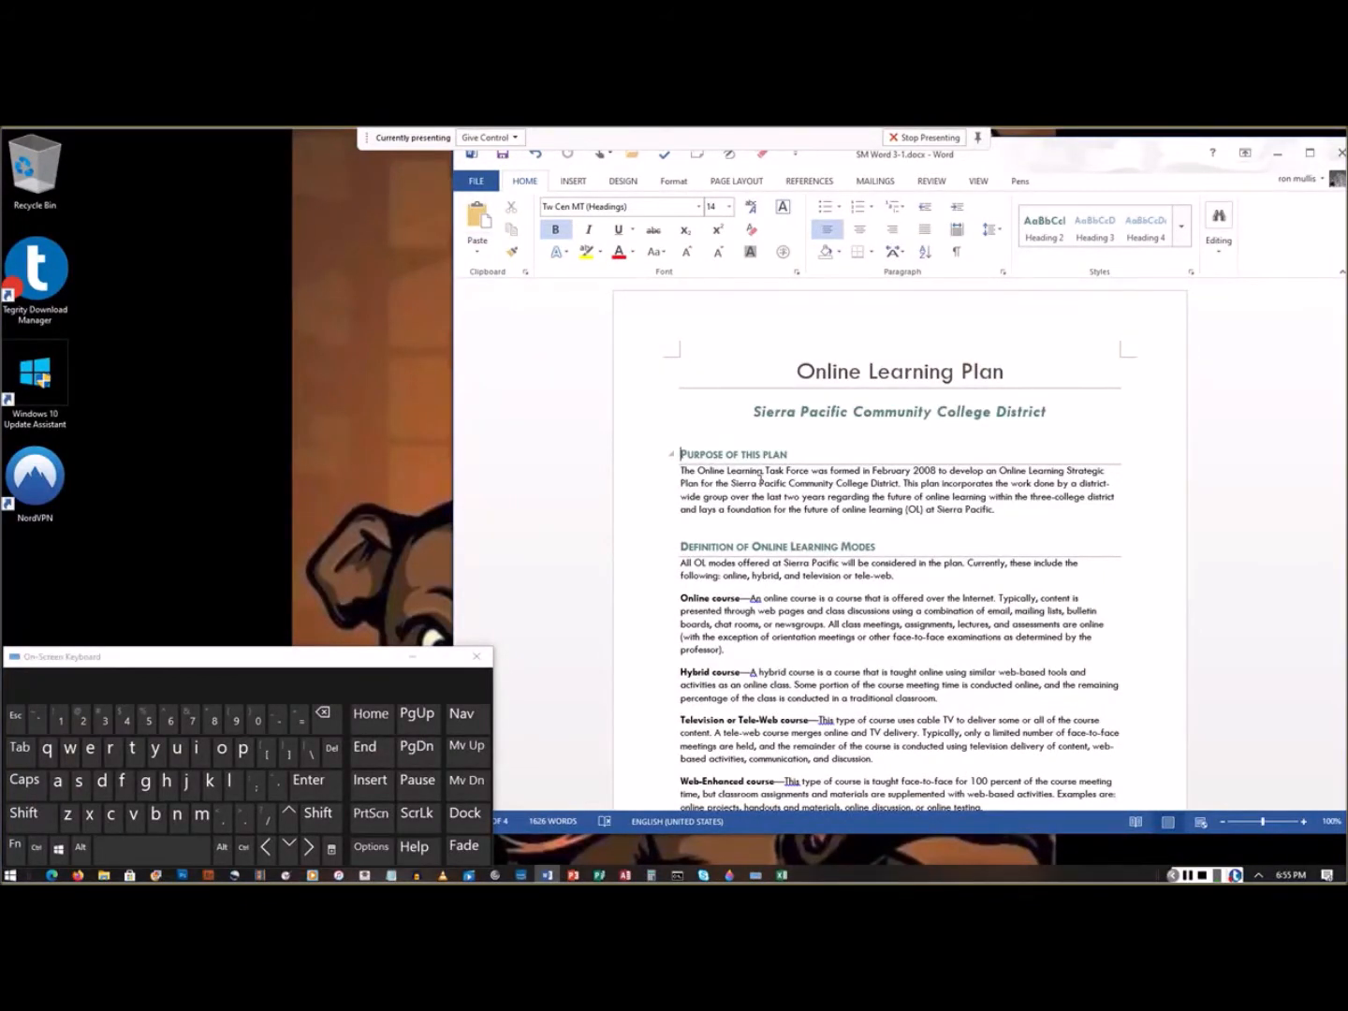
pyautogui.press('ctrl')
pyautogui.hotkey('ctrl', 'Return')
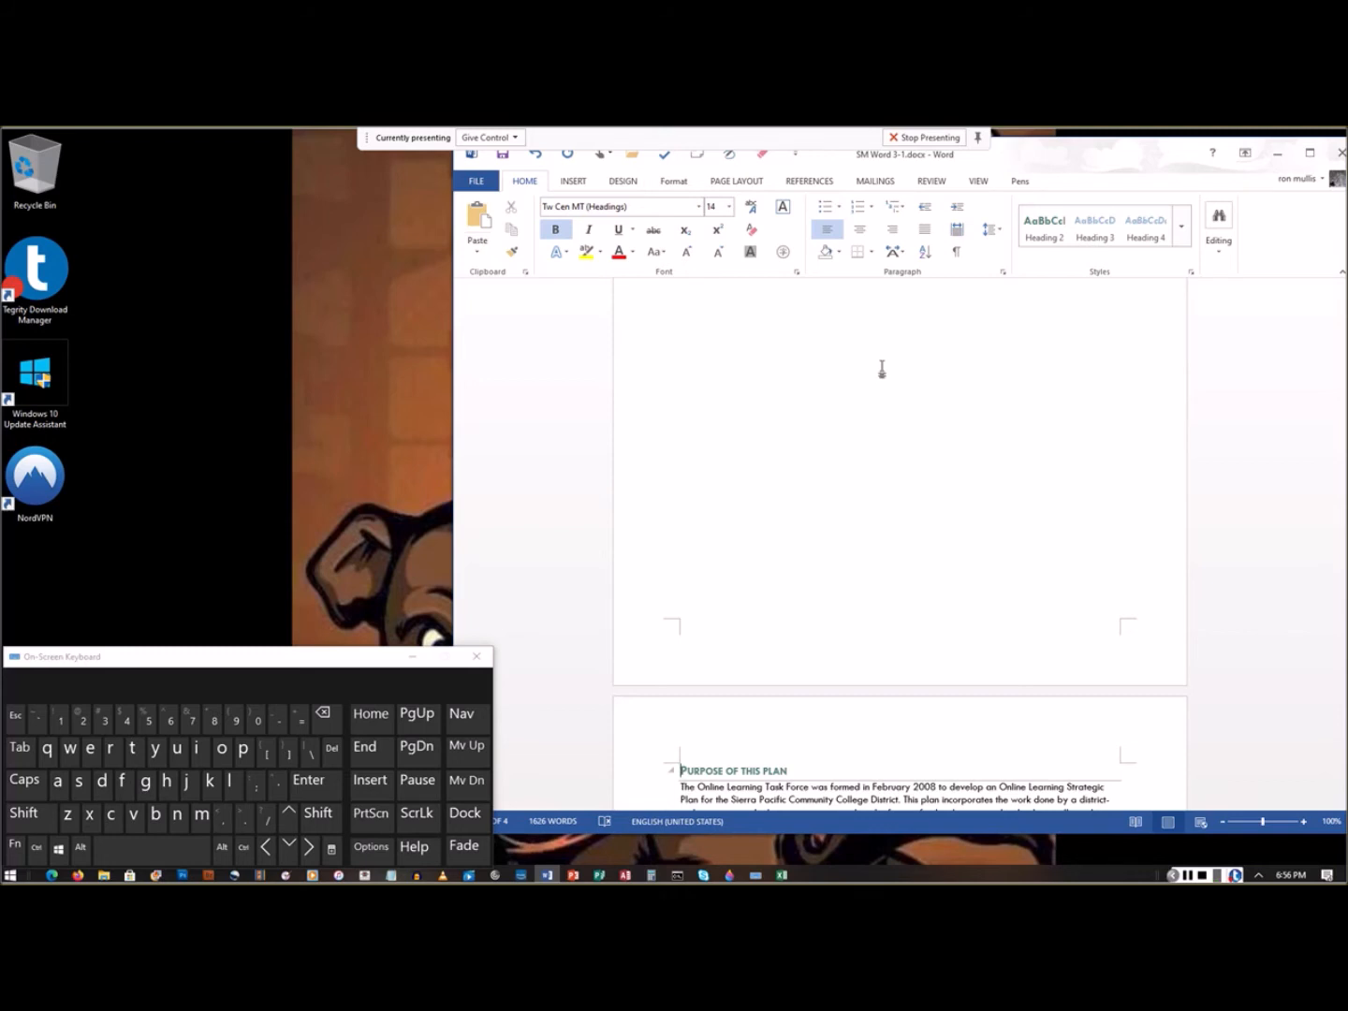
# Step: Add an empty line after the subtitle on the first page
pyautogui.scroll(5, 871, 482)
pyautogui.click(1049, 413)
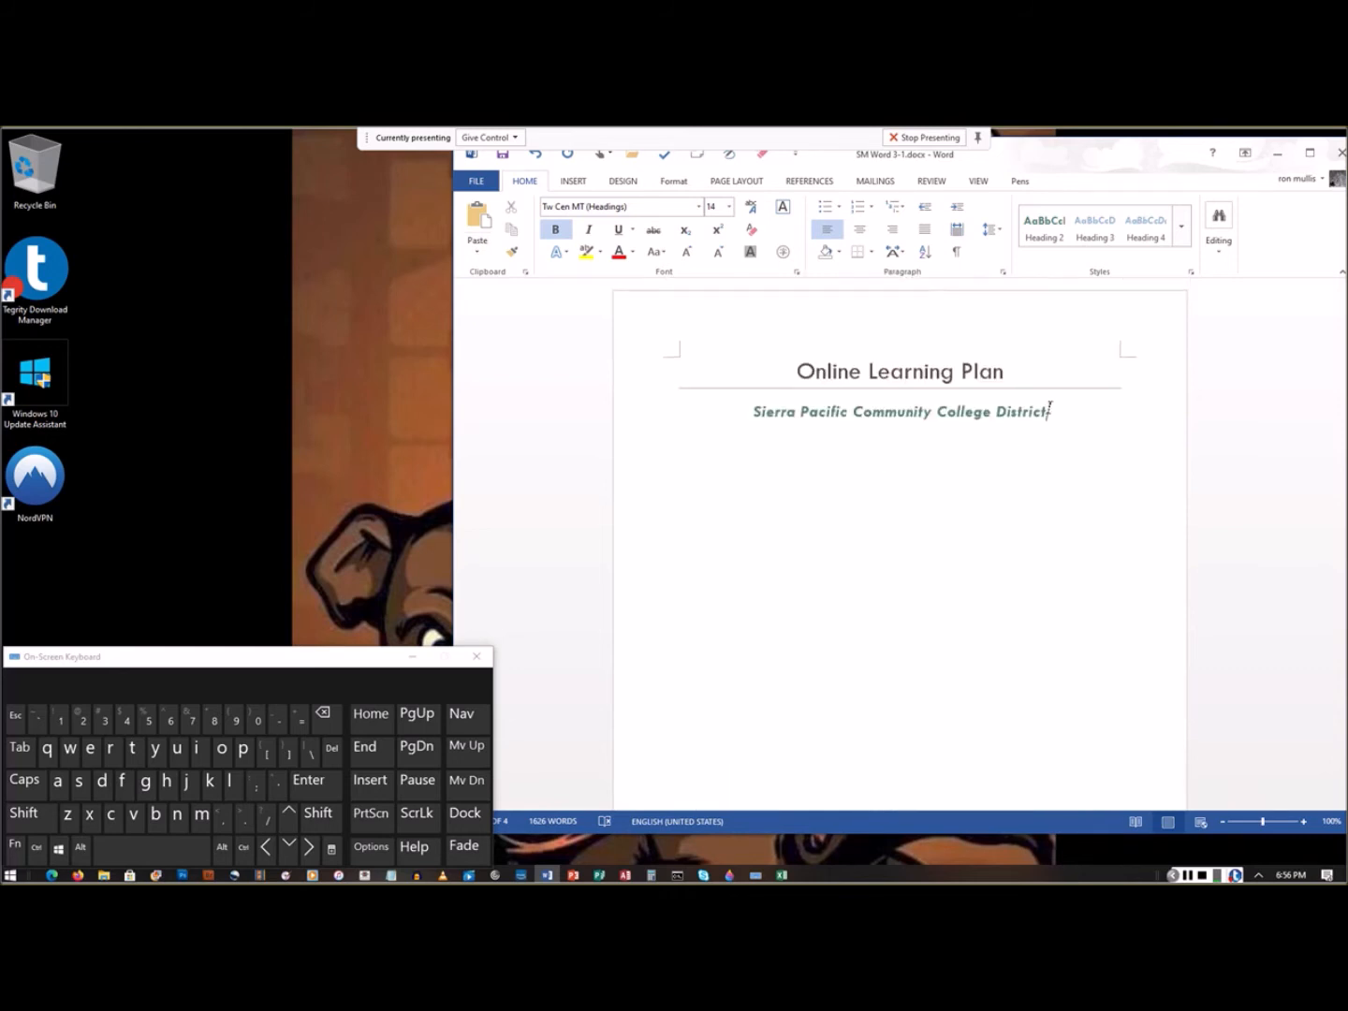
pyautogui.press('Return')
# Step: Insert Automatic Table 2 from the References tab's Table of Contents menu below the subtitle
pyautogui.click(797, 182)
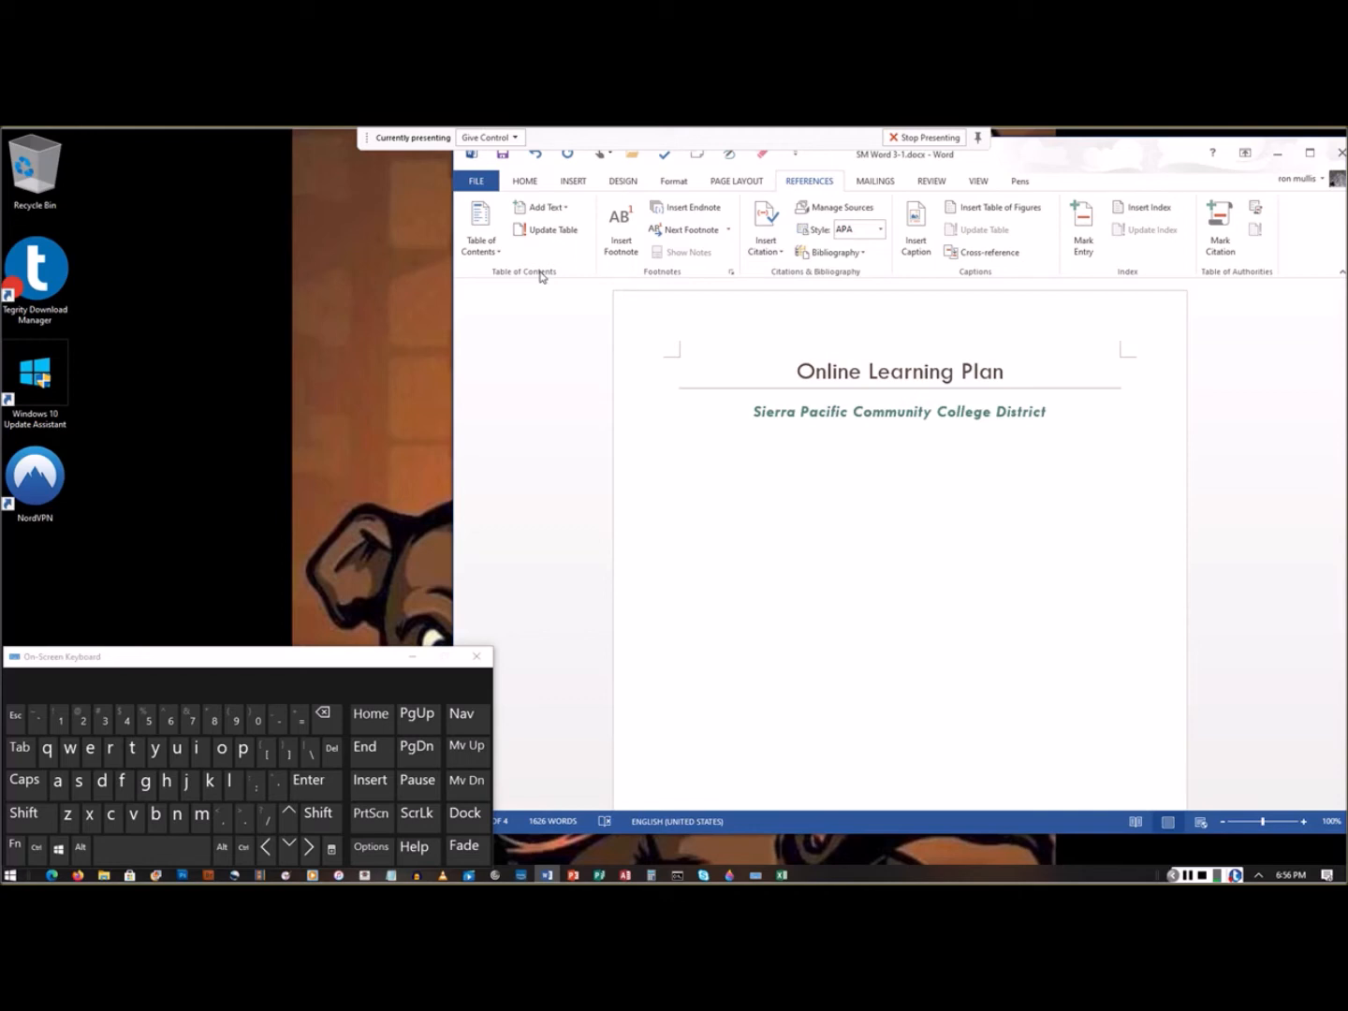
pyautogui.click(496, 252)
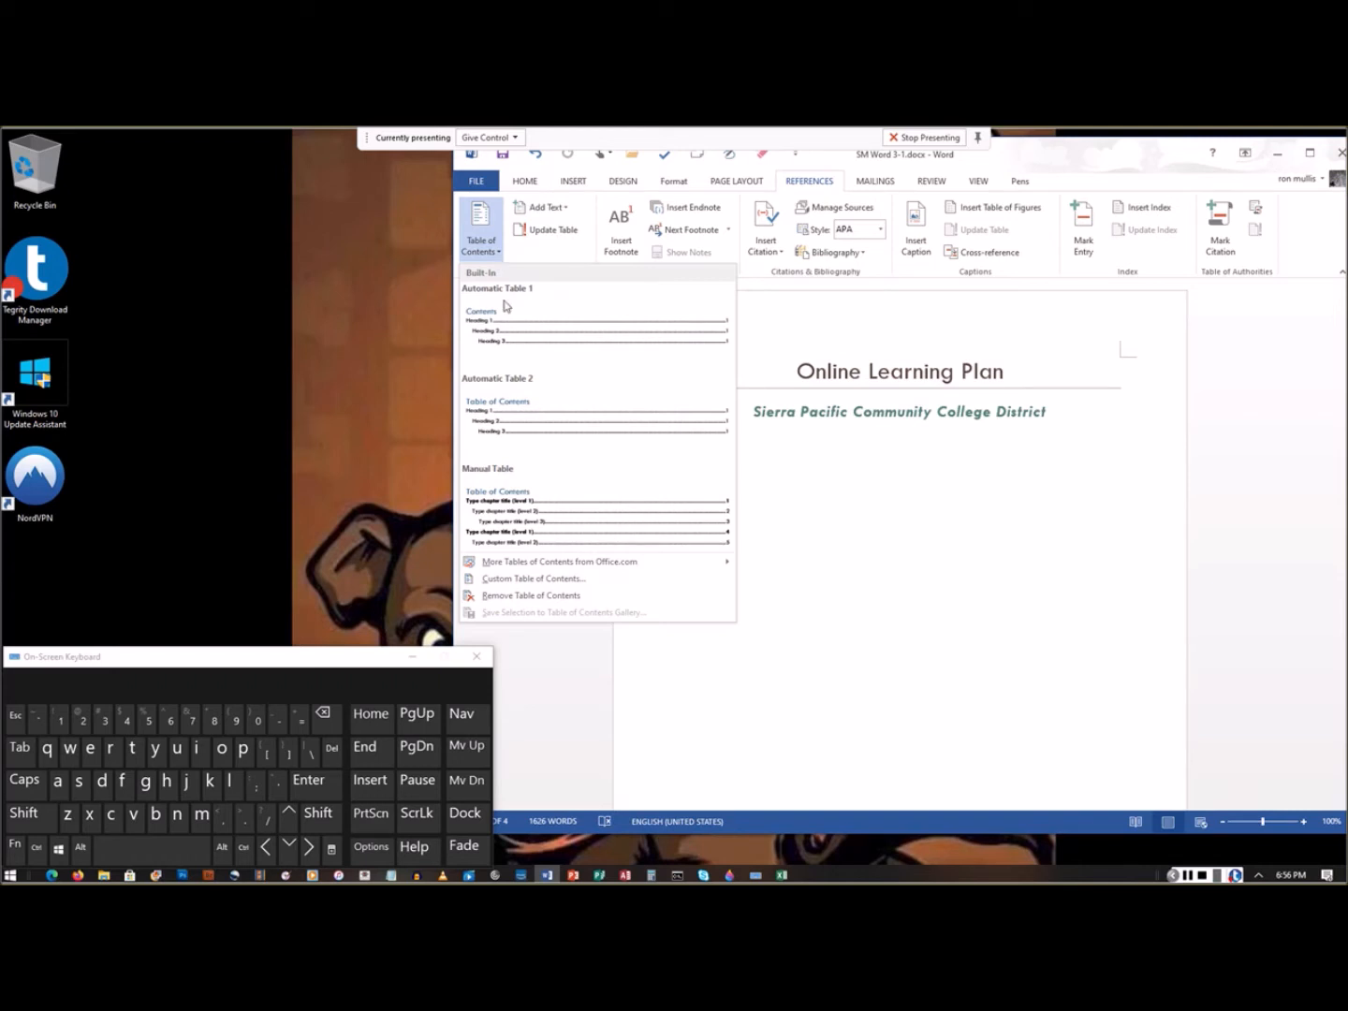
pyautogui.click(510, 410)
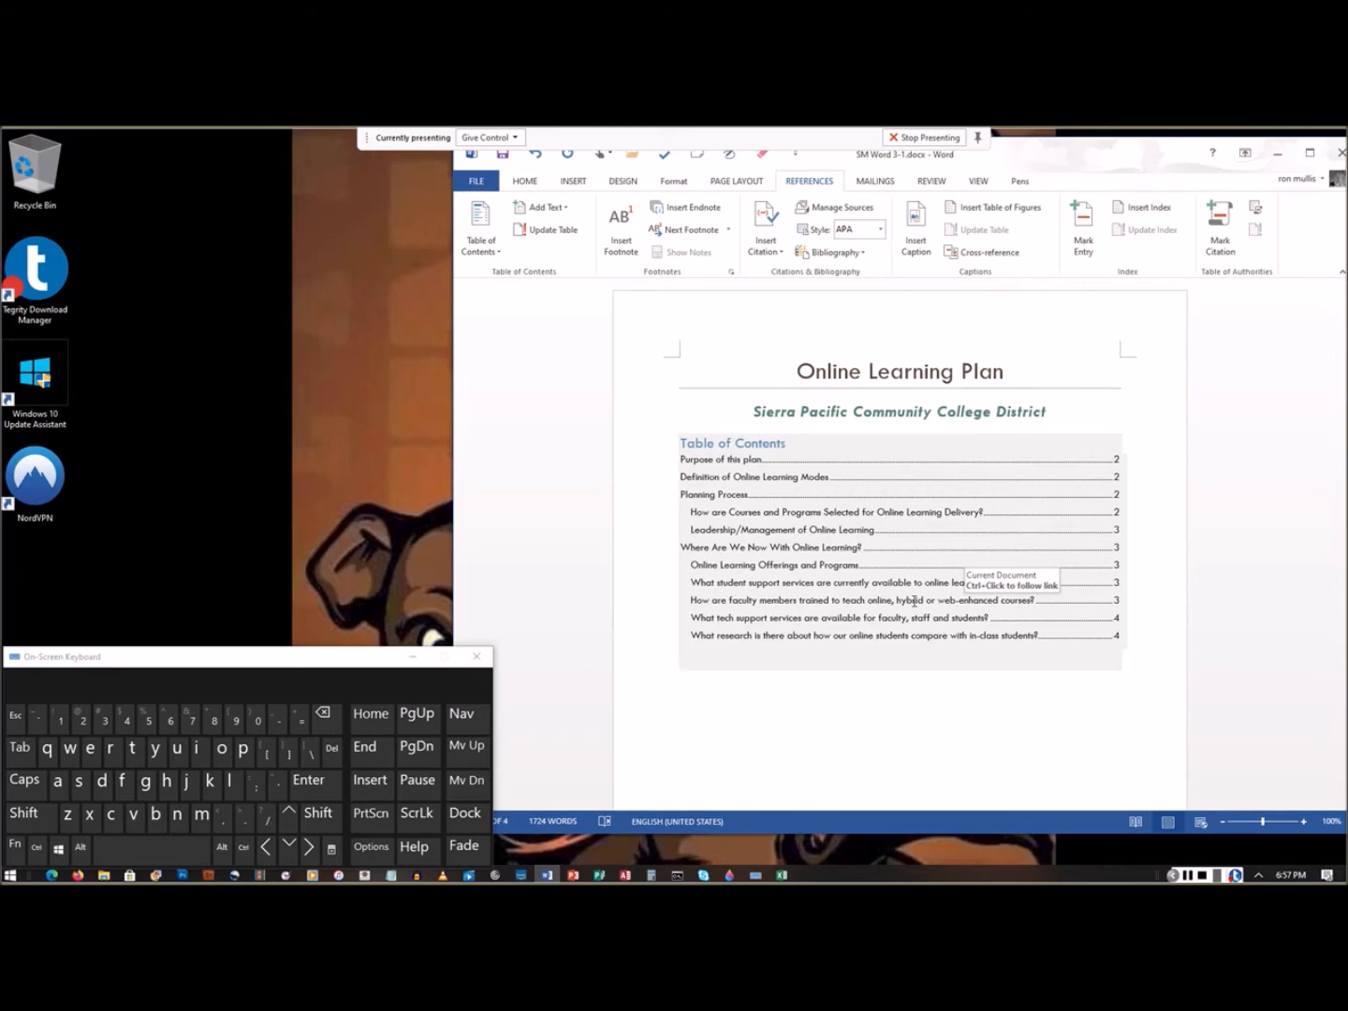
# Step: Set the Table of Contents heading's font colour to Black, Text 1
pyautogui.click(684, 443)
pyautogui.tripleClick(684, 443)
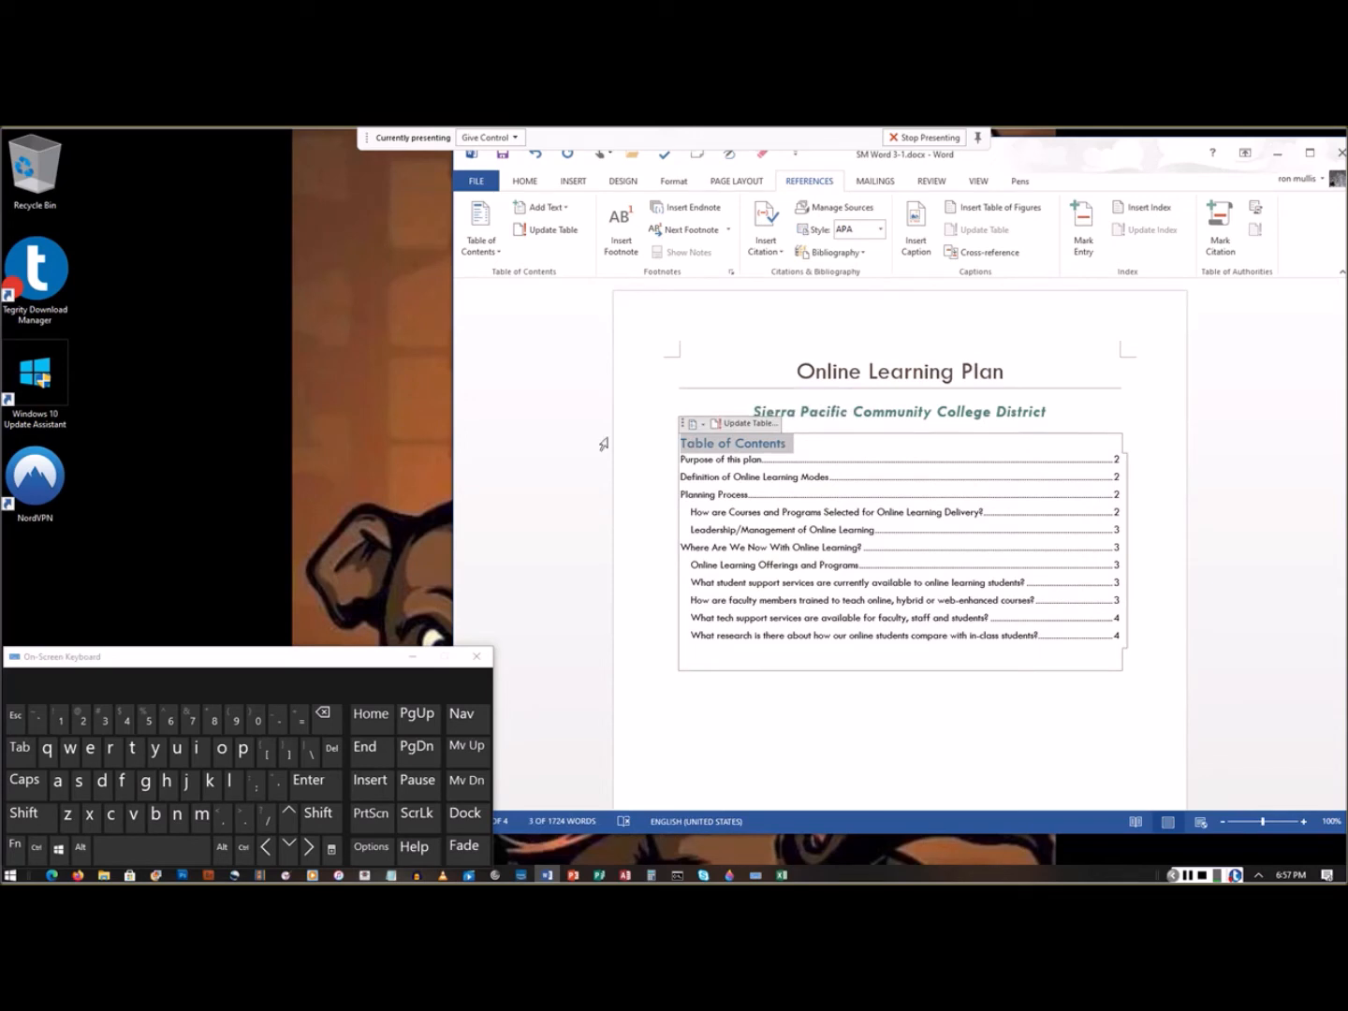
pyautogui.click(524, 182)
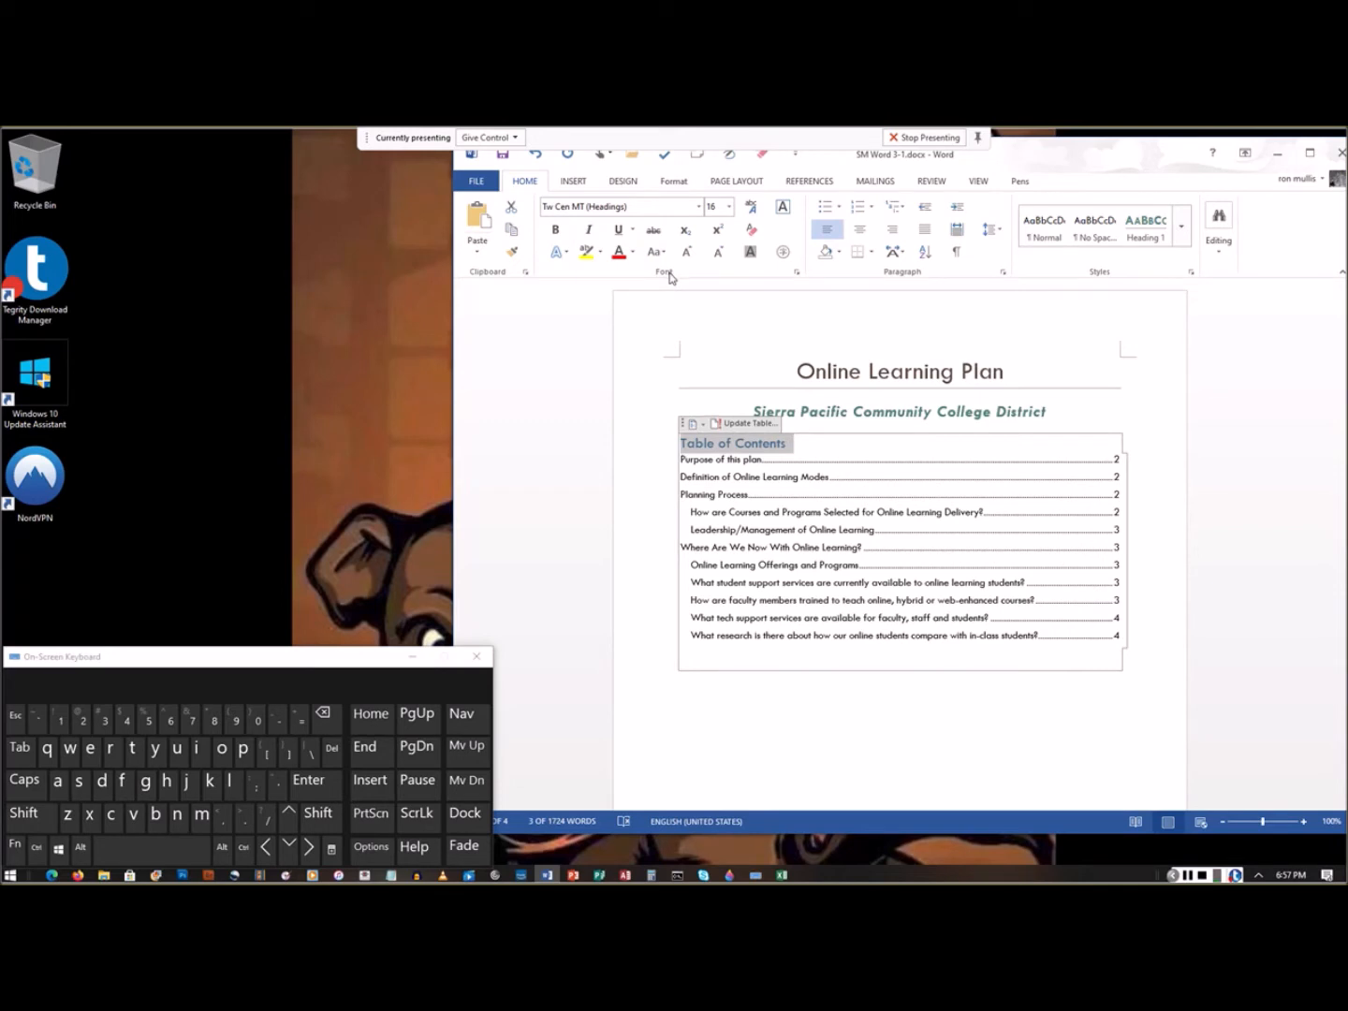
pyautogui.click(633, 252)
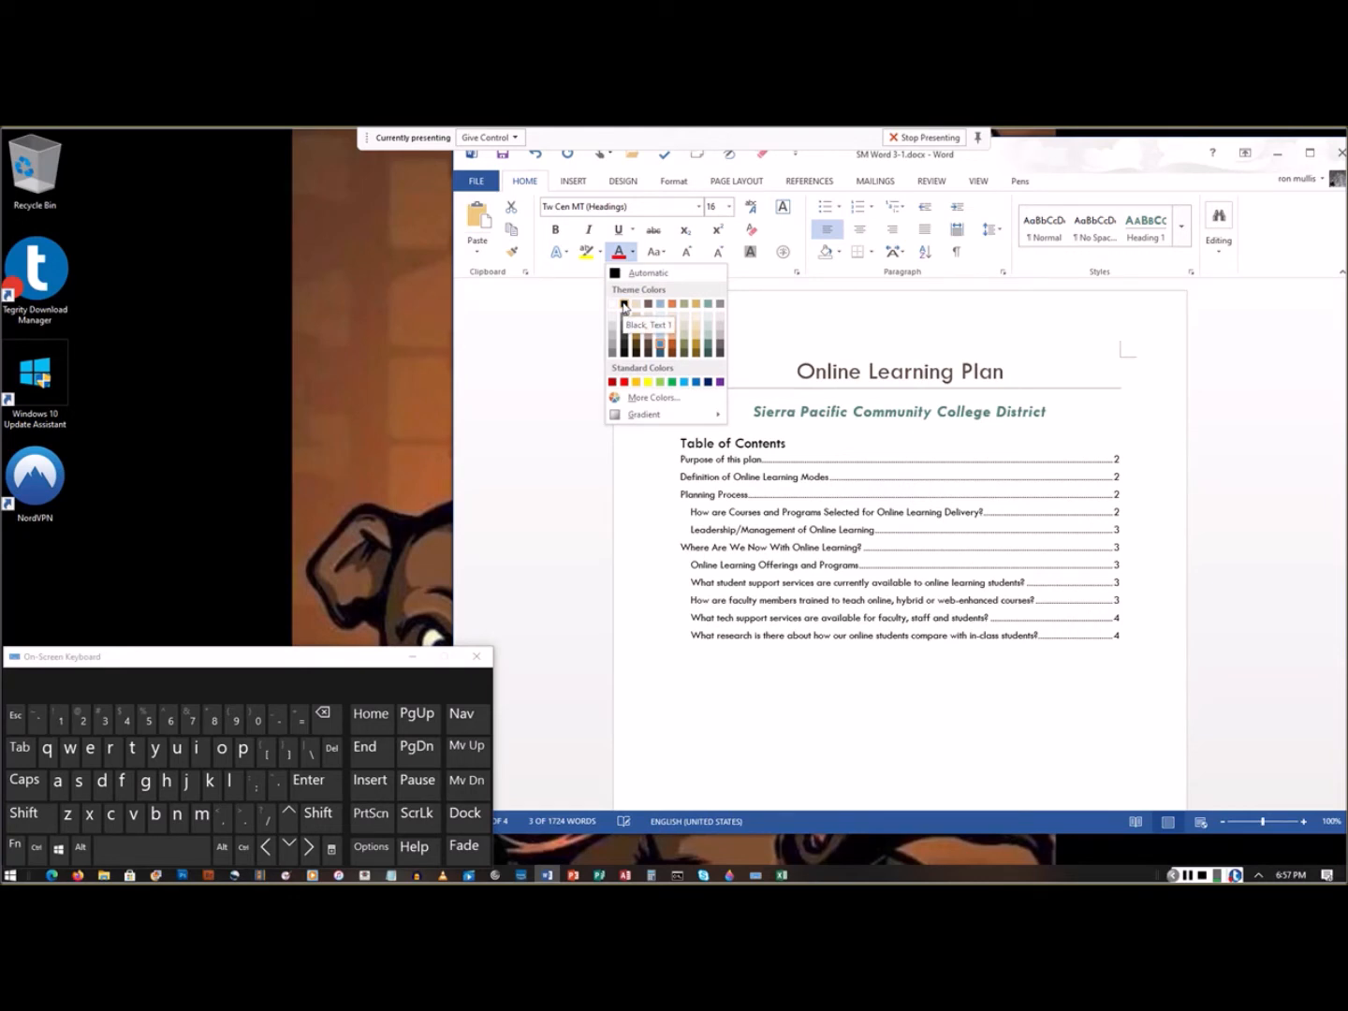
pyautogui.click(626, 304)
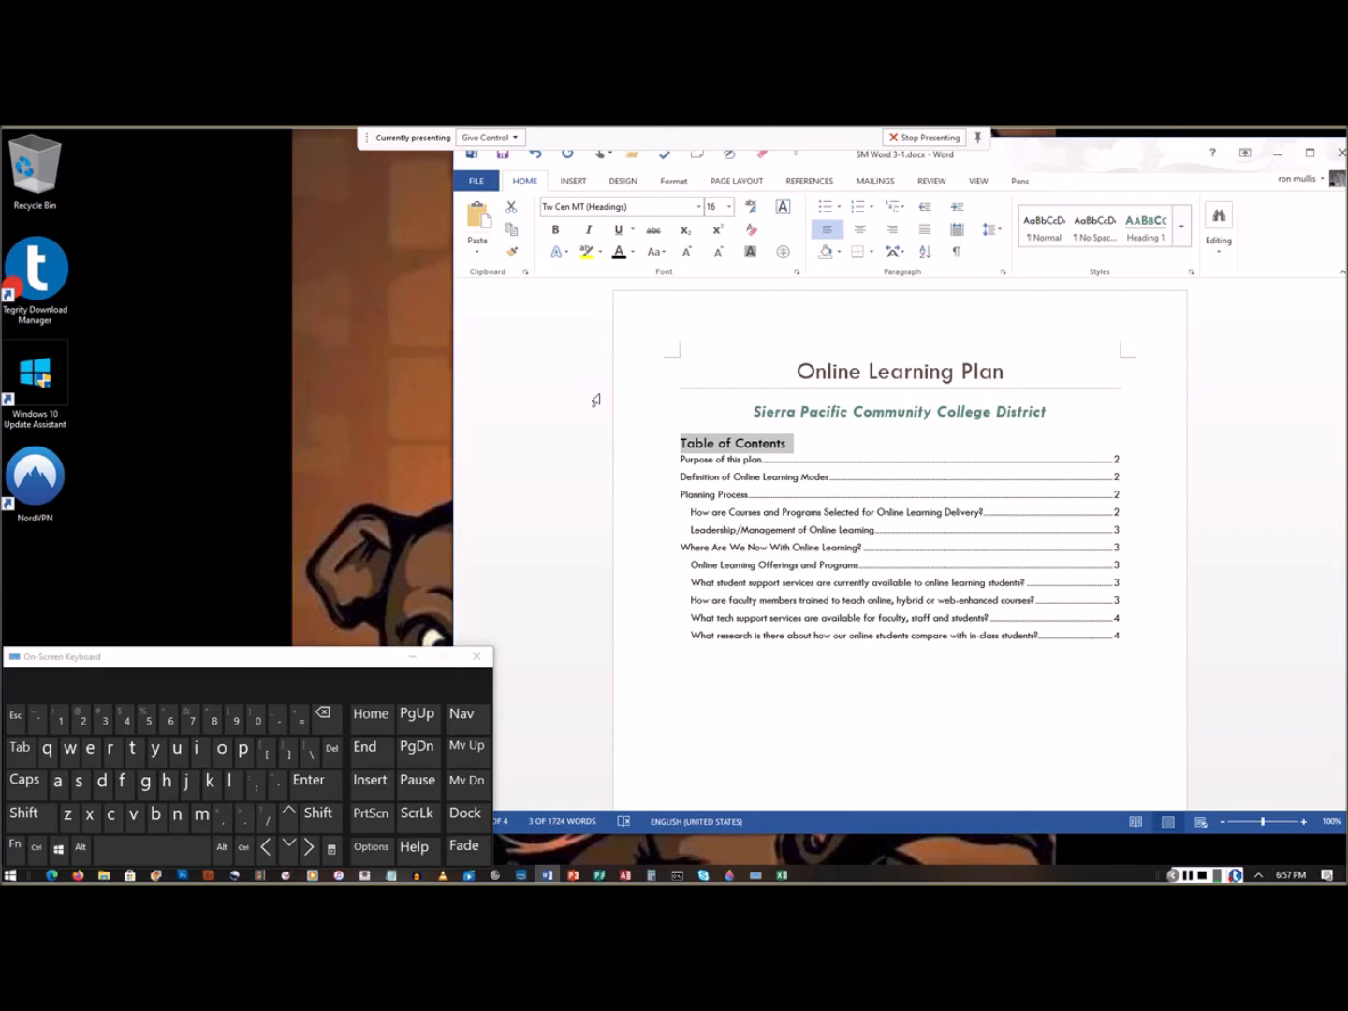
# Step: Move the insertion point between the subtitle and the Table of Contents heading
pyautogui.click(791, 413)
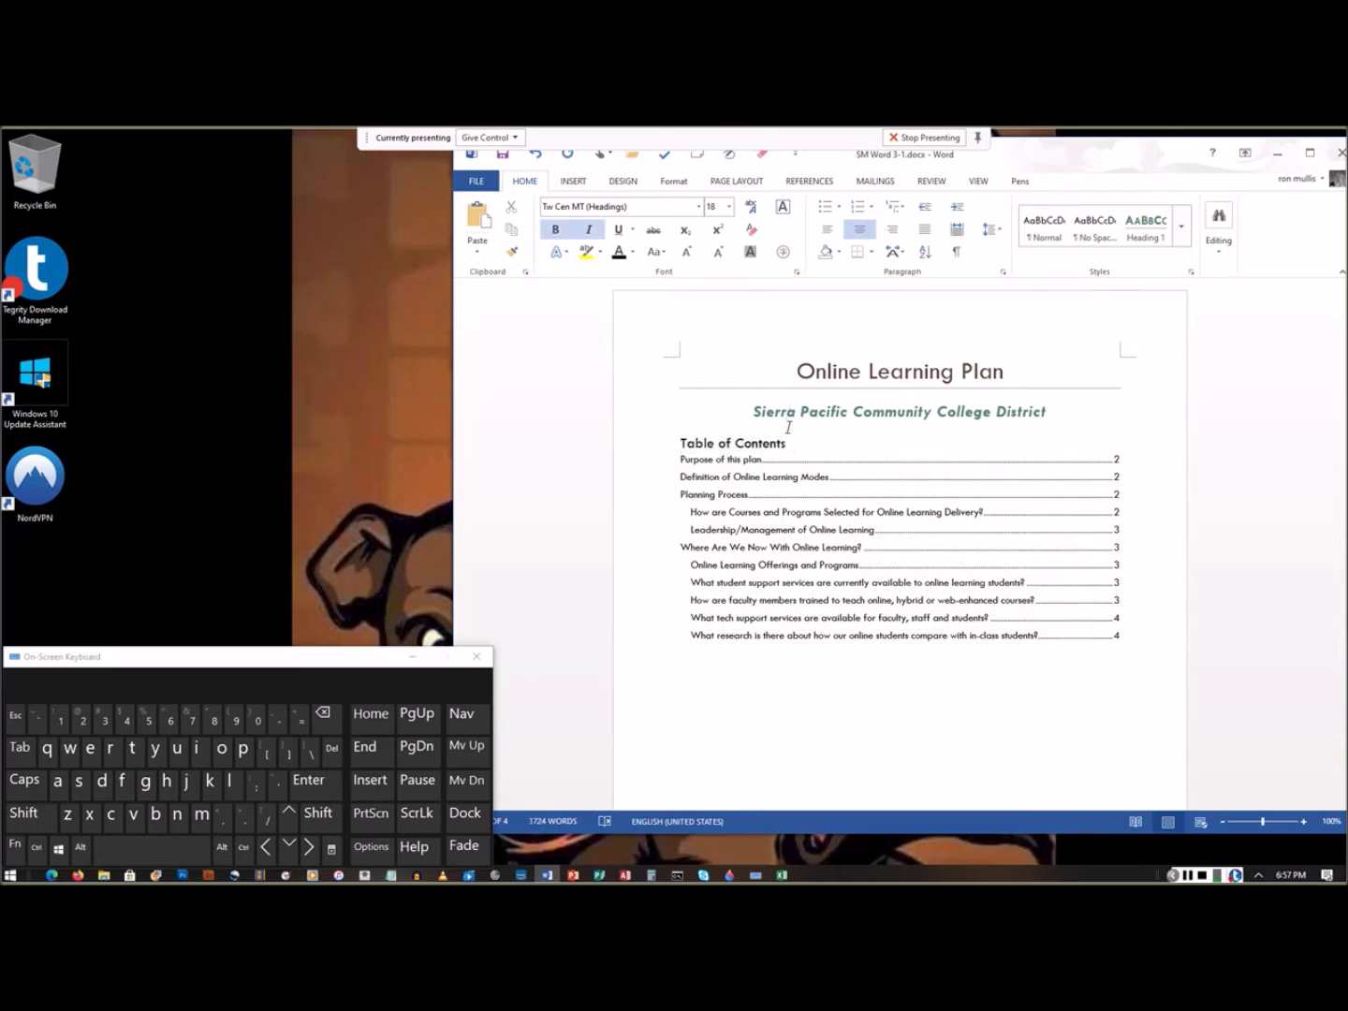
pyautogui.click(770, 440)
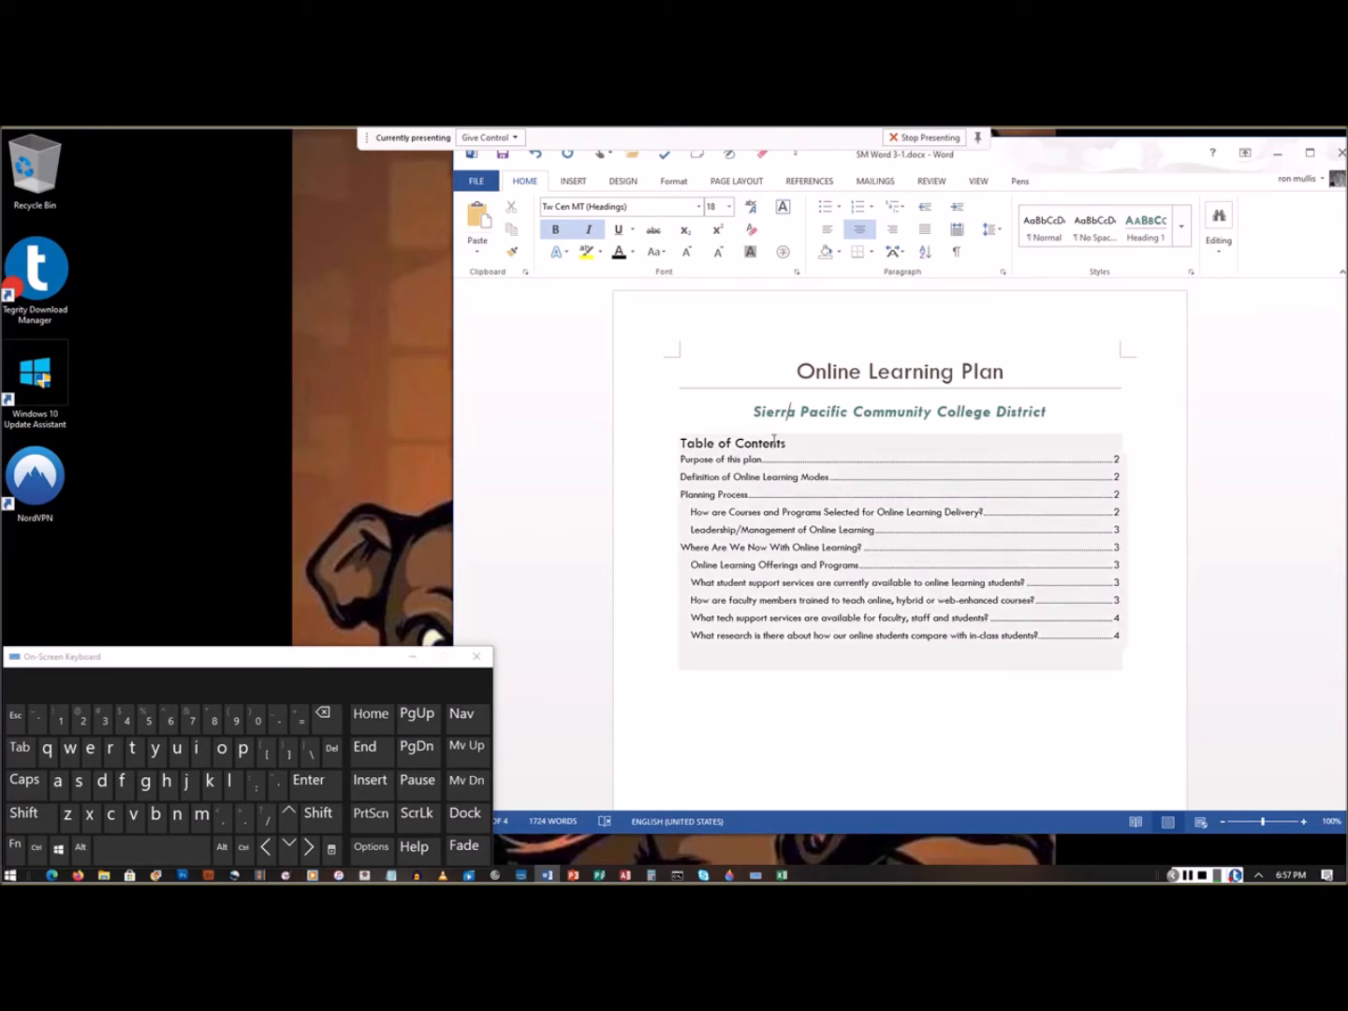
pyautogui.click(1065, 412)
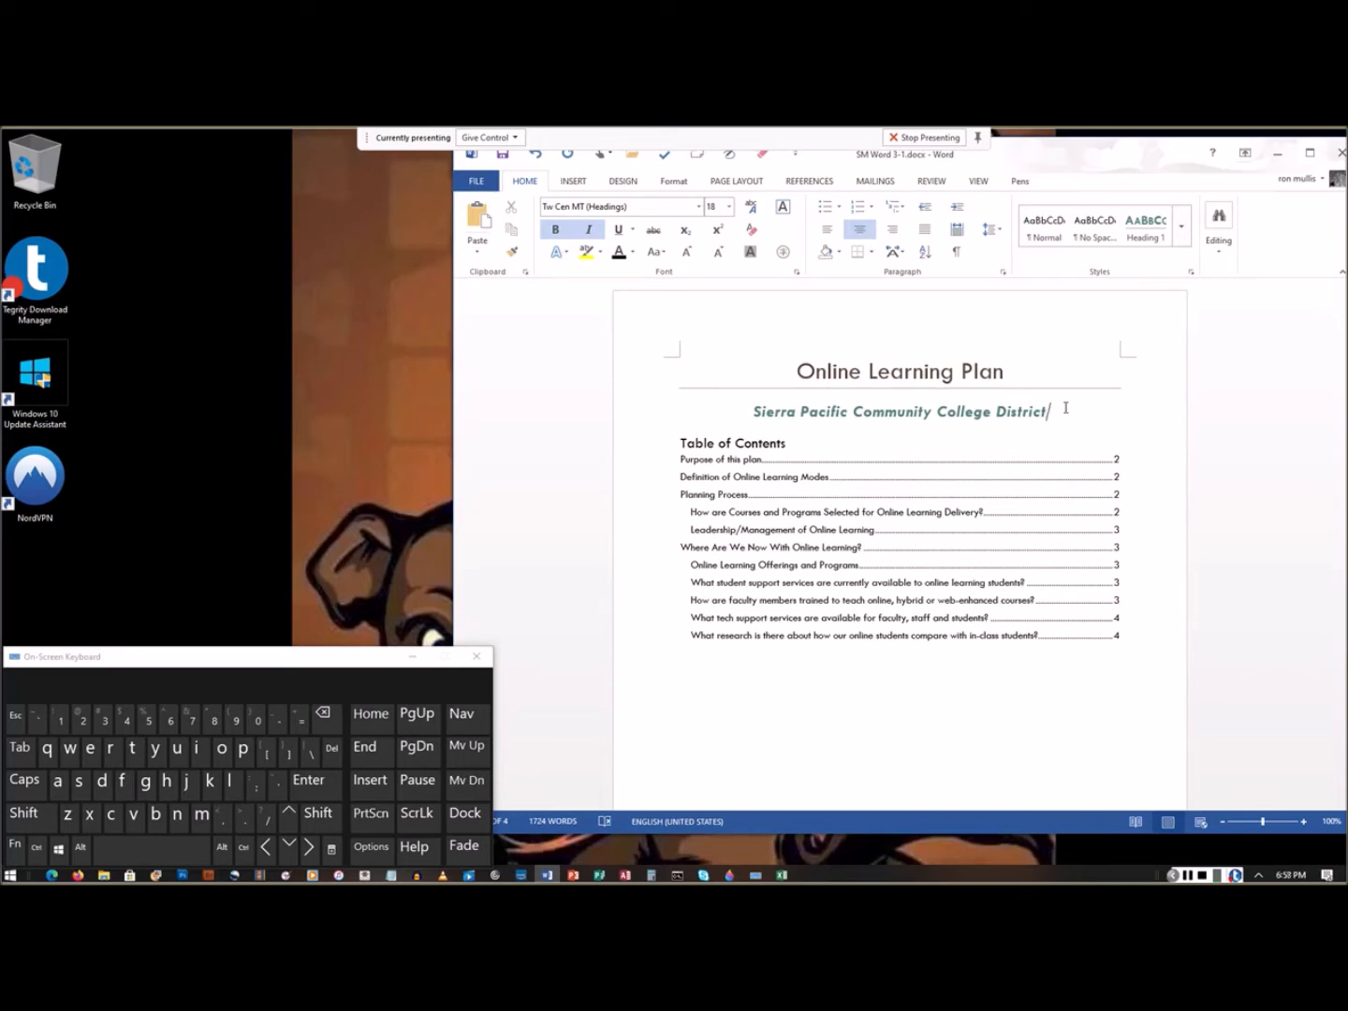
pyautogui.press('Down')
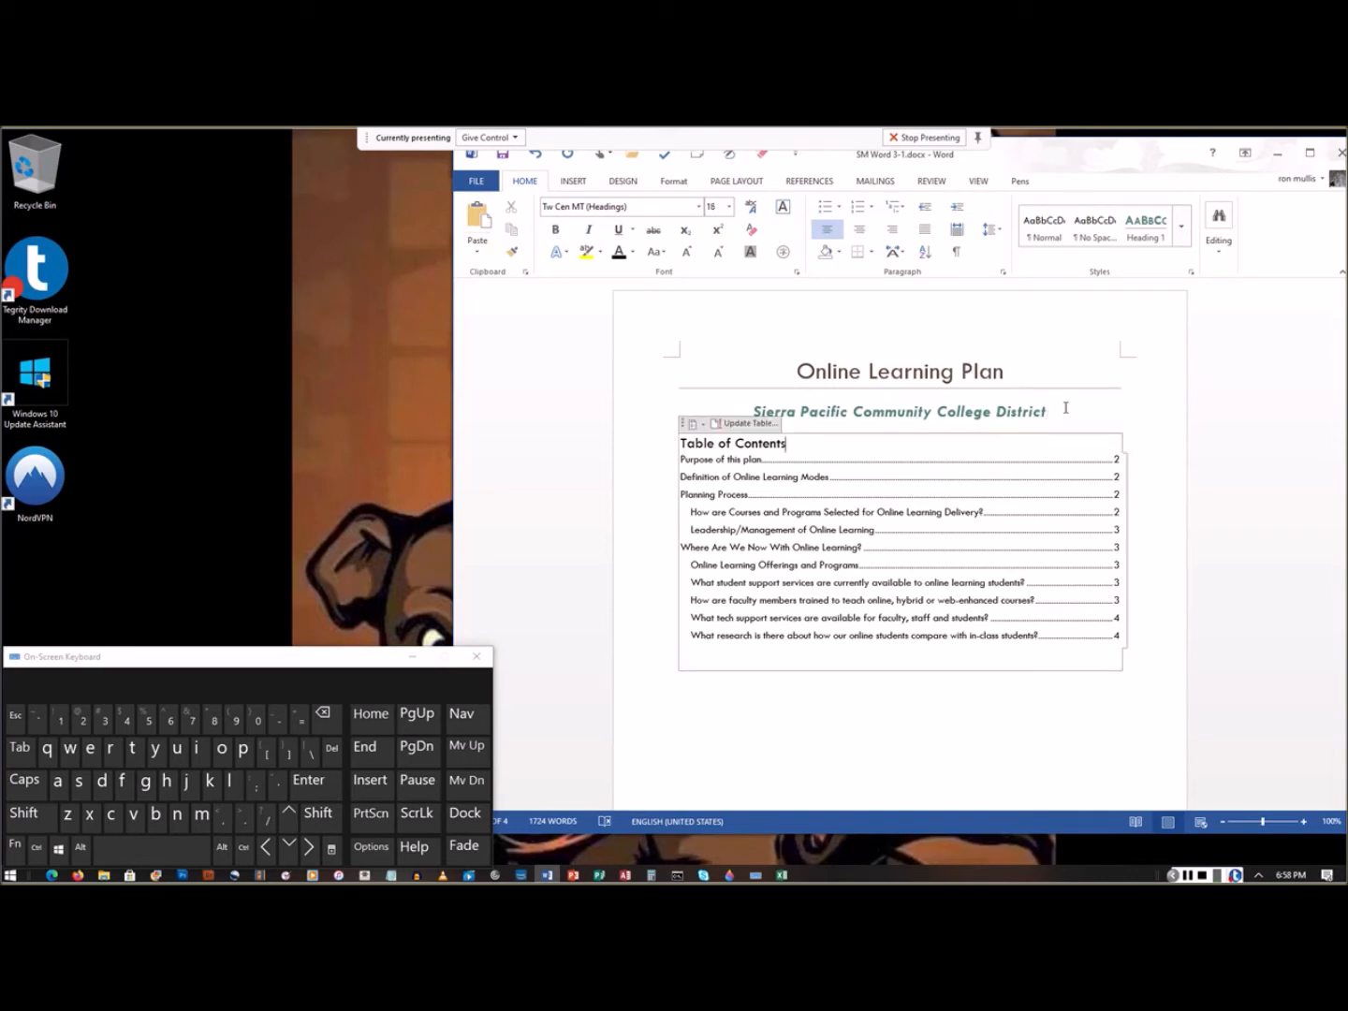
pyautogui.press('Left')
pyautogui.press('Left')
pyautogui.press('Left')
pyautogui.press('Left')
pyautogui.press('Left')
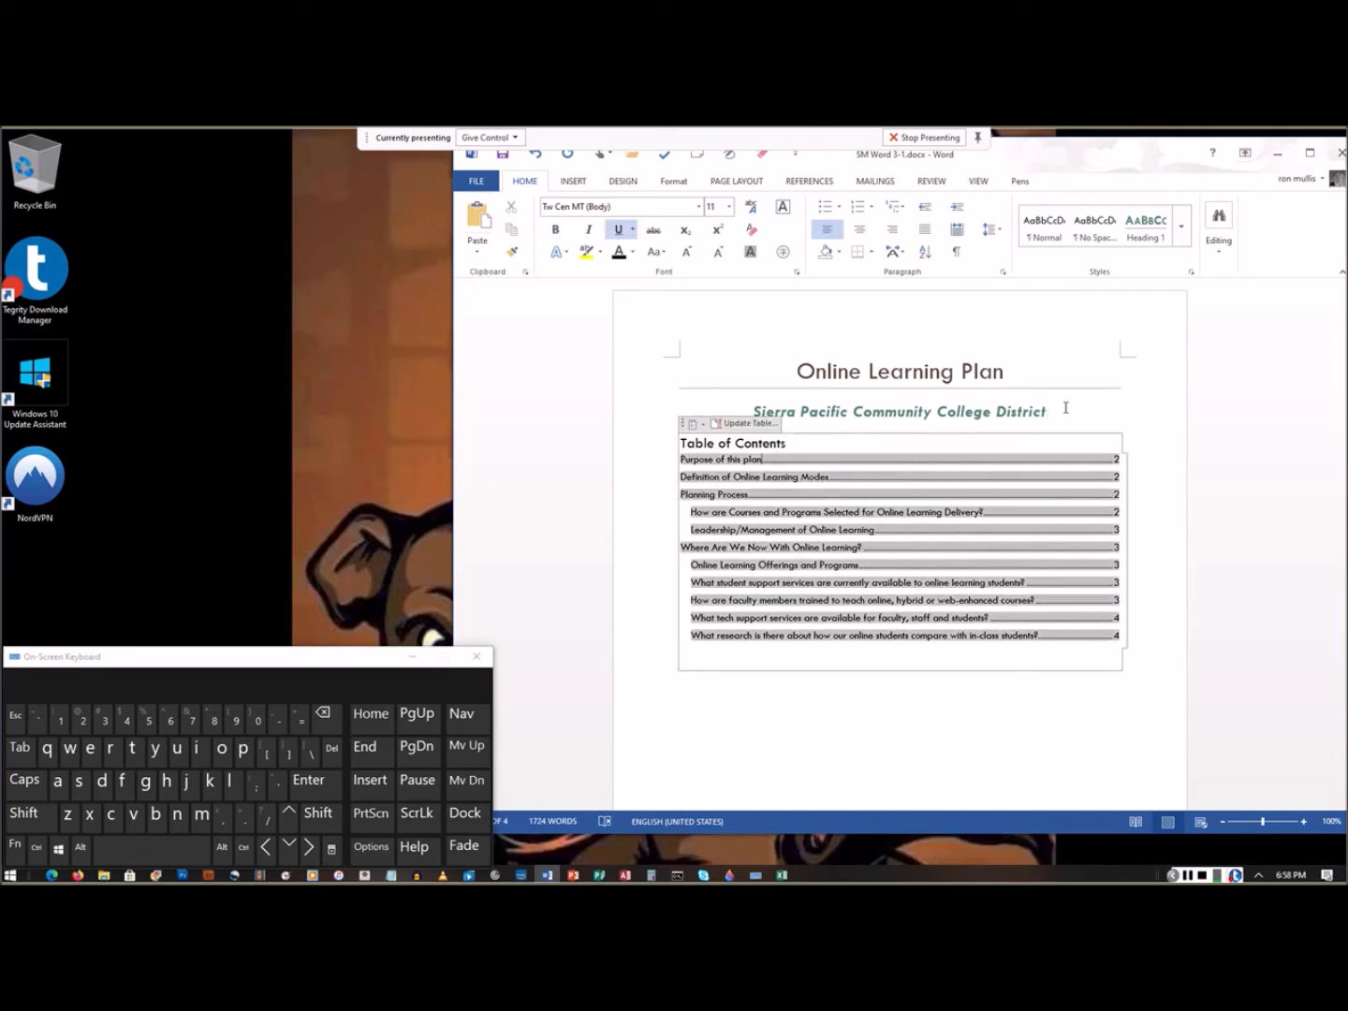
pyautogui.press('Up')
pyautogui.press('Down')
pyautogui.press('Up')
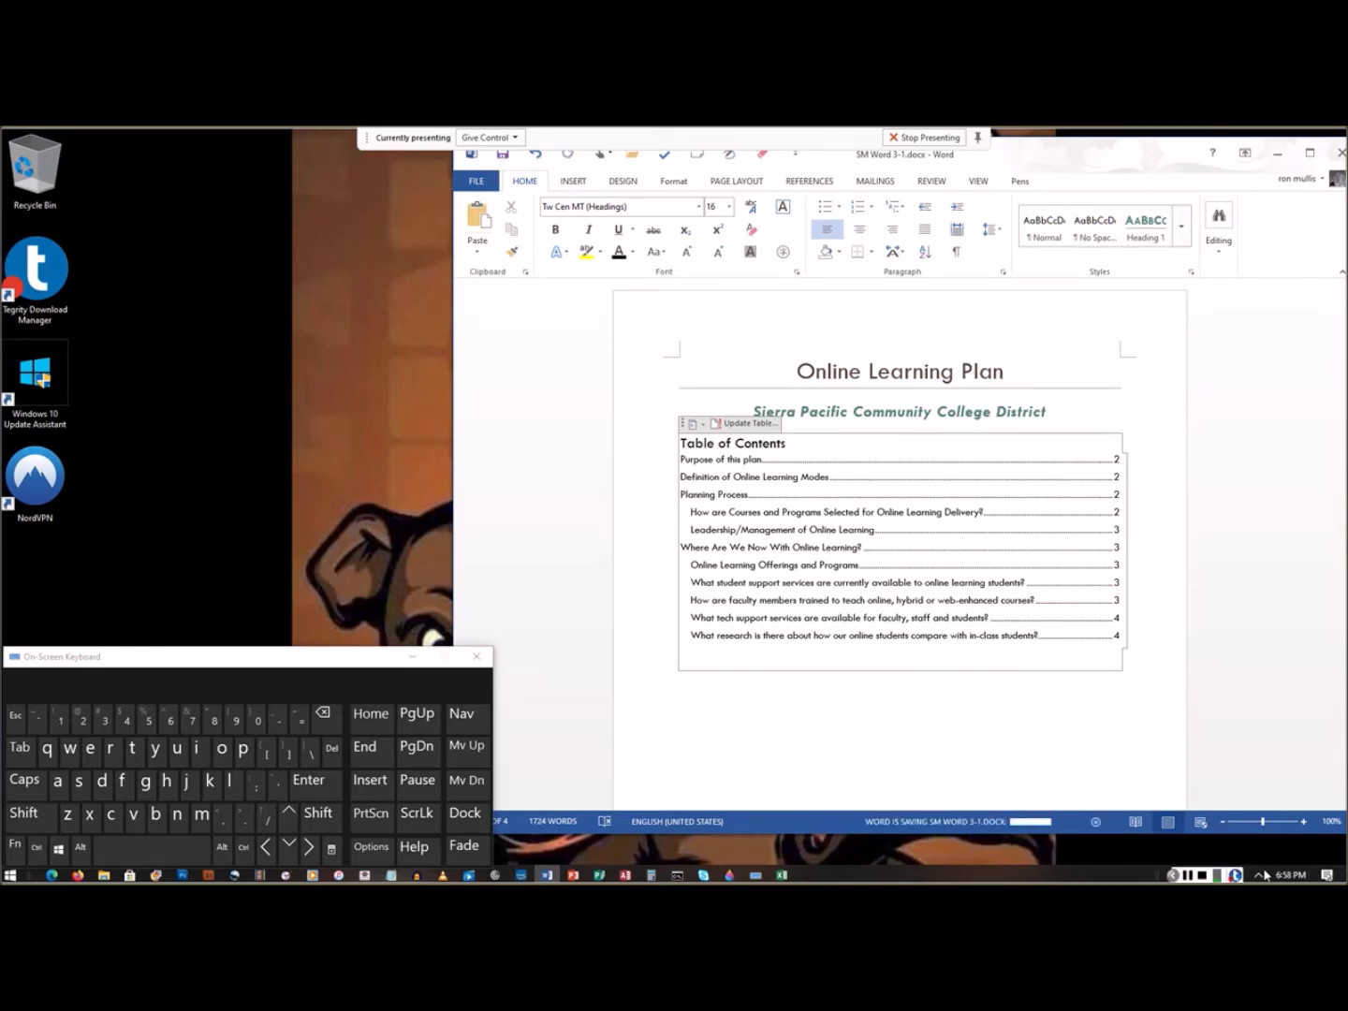
# Step: Scroll down past the title page to the body with the online course definitions
pyautogui.click(1187, 877)
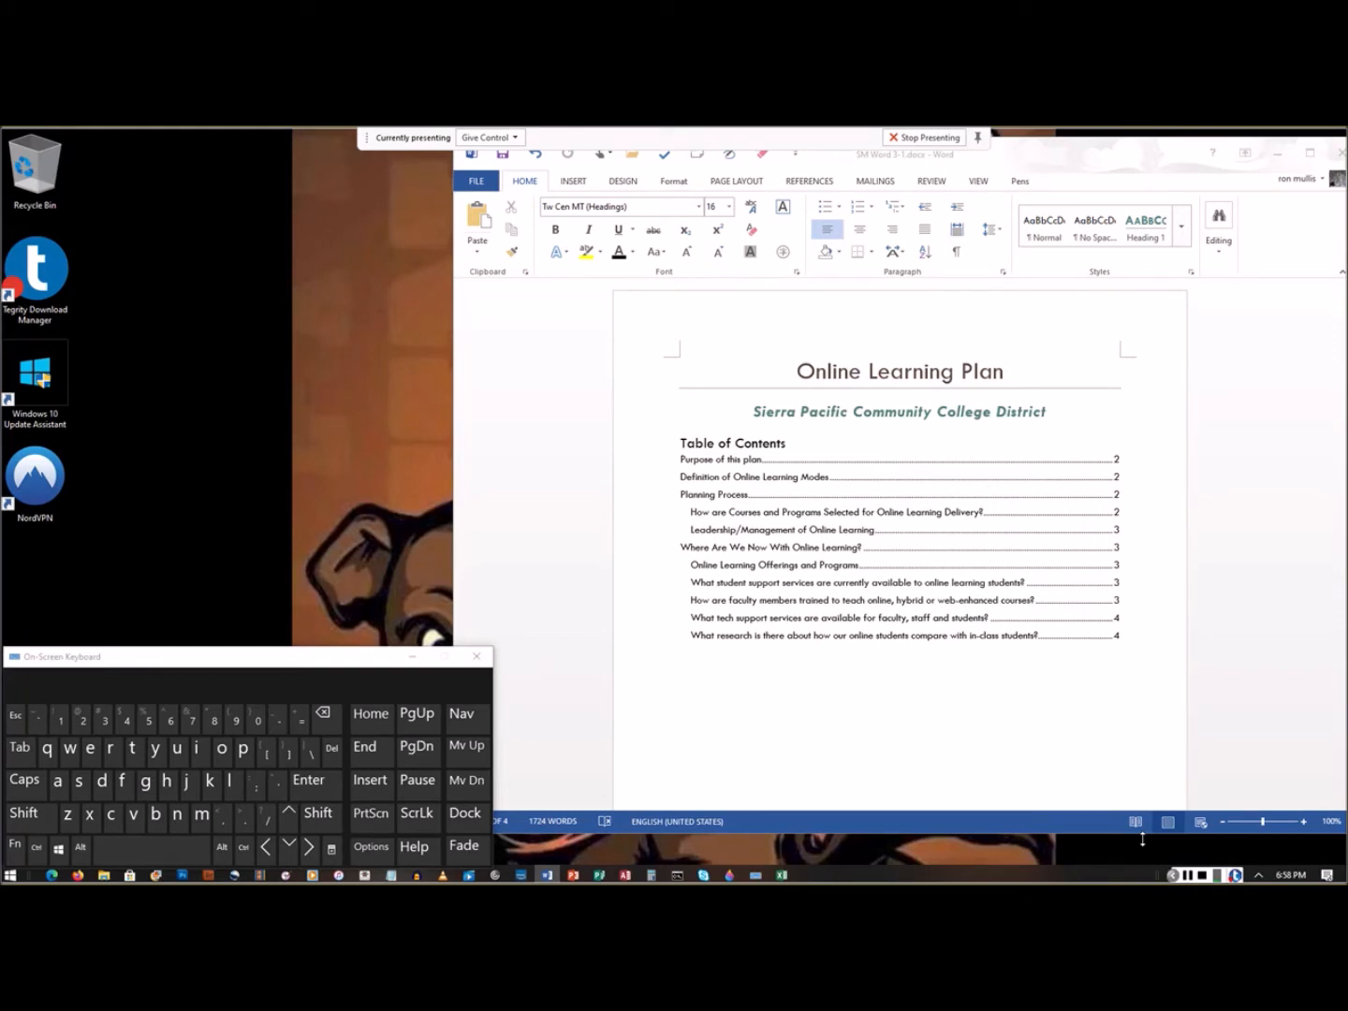
pyautogui.scroll(-10, 920, 731)
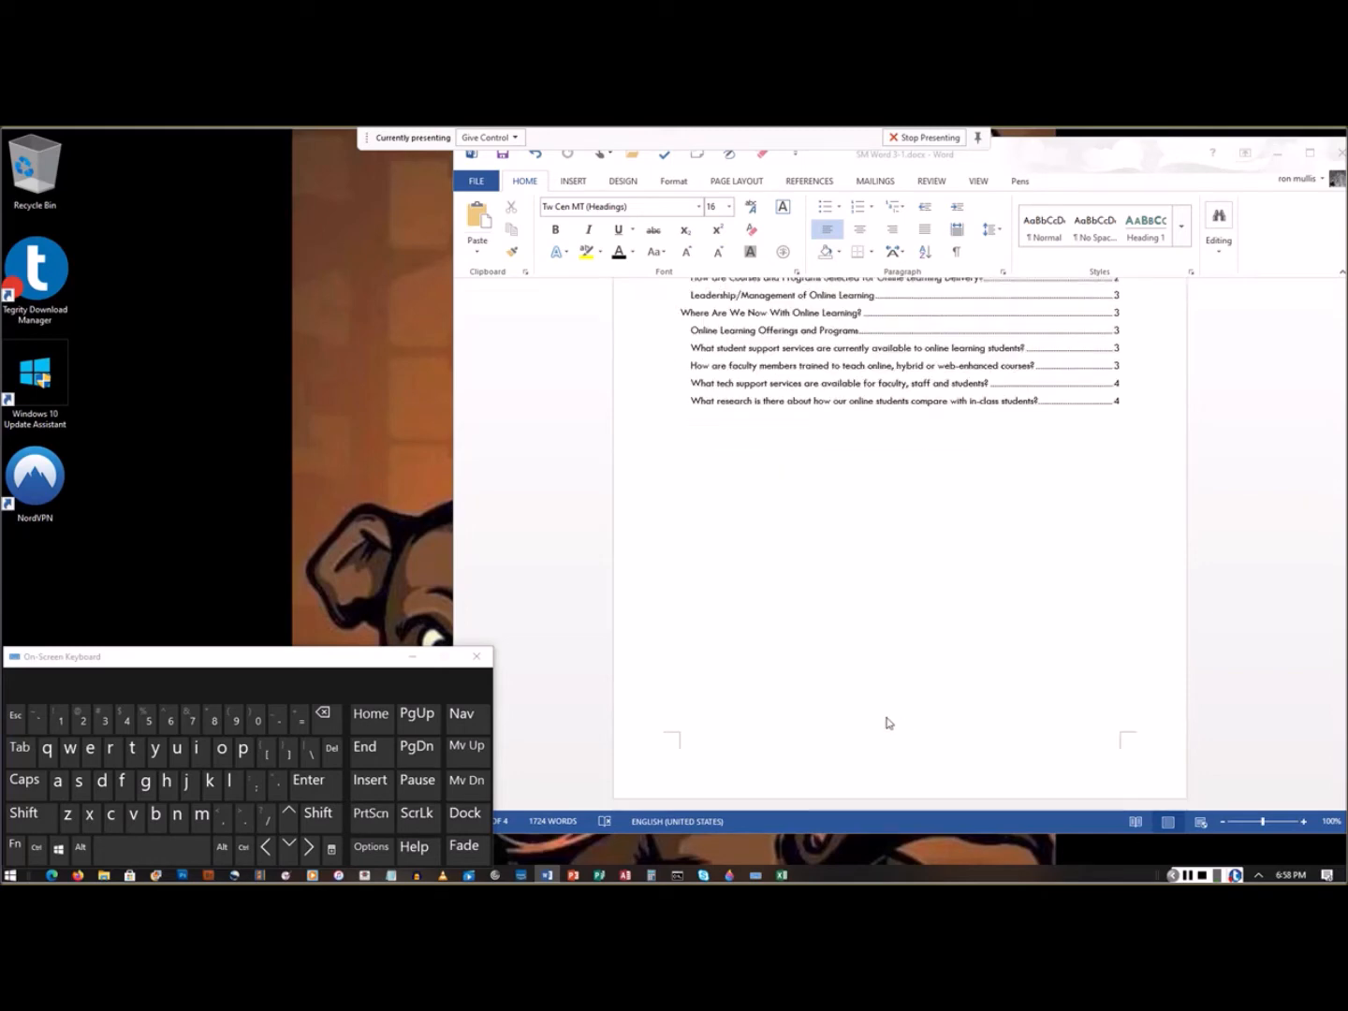
pyautogui.scroll(-10, 887, 722)
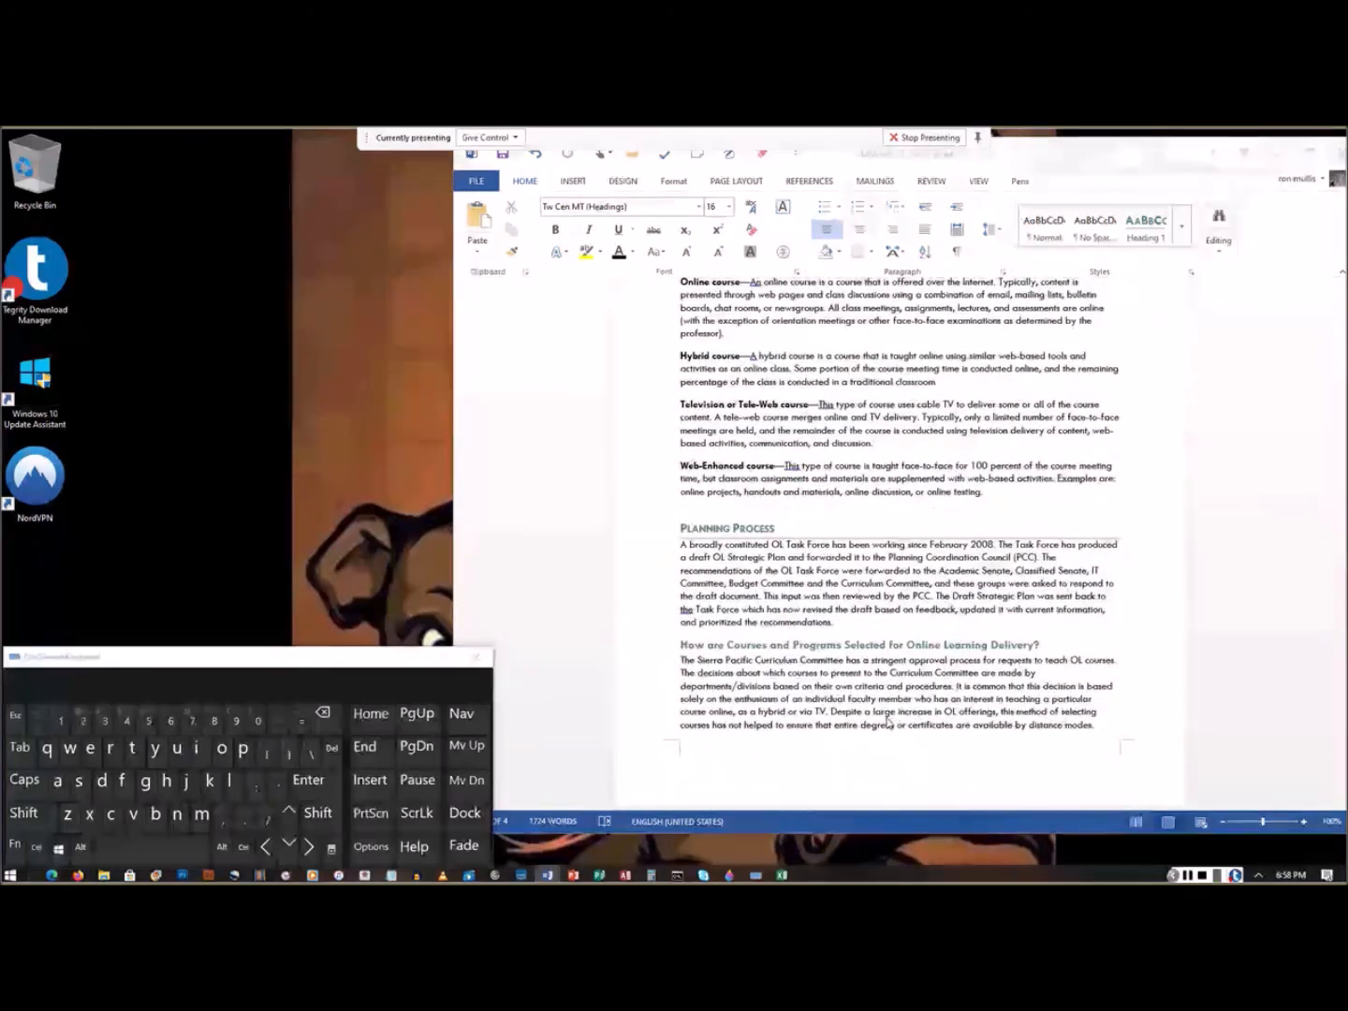
pyautogui.scroll(-1, 888, 721)
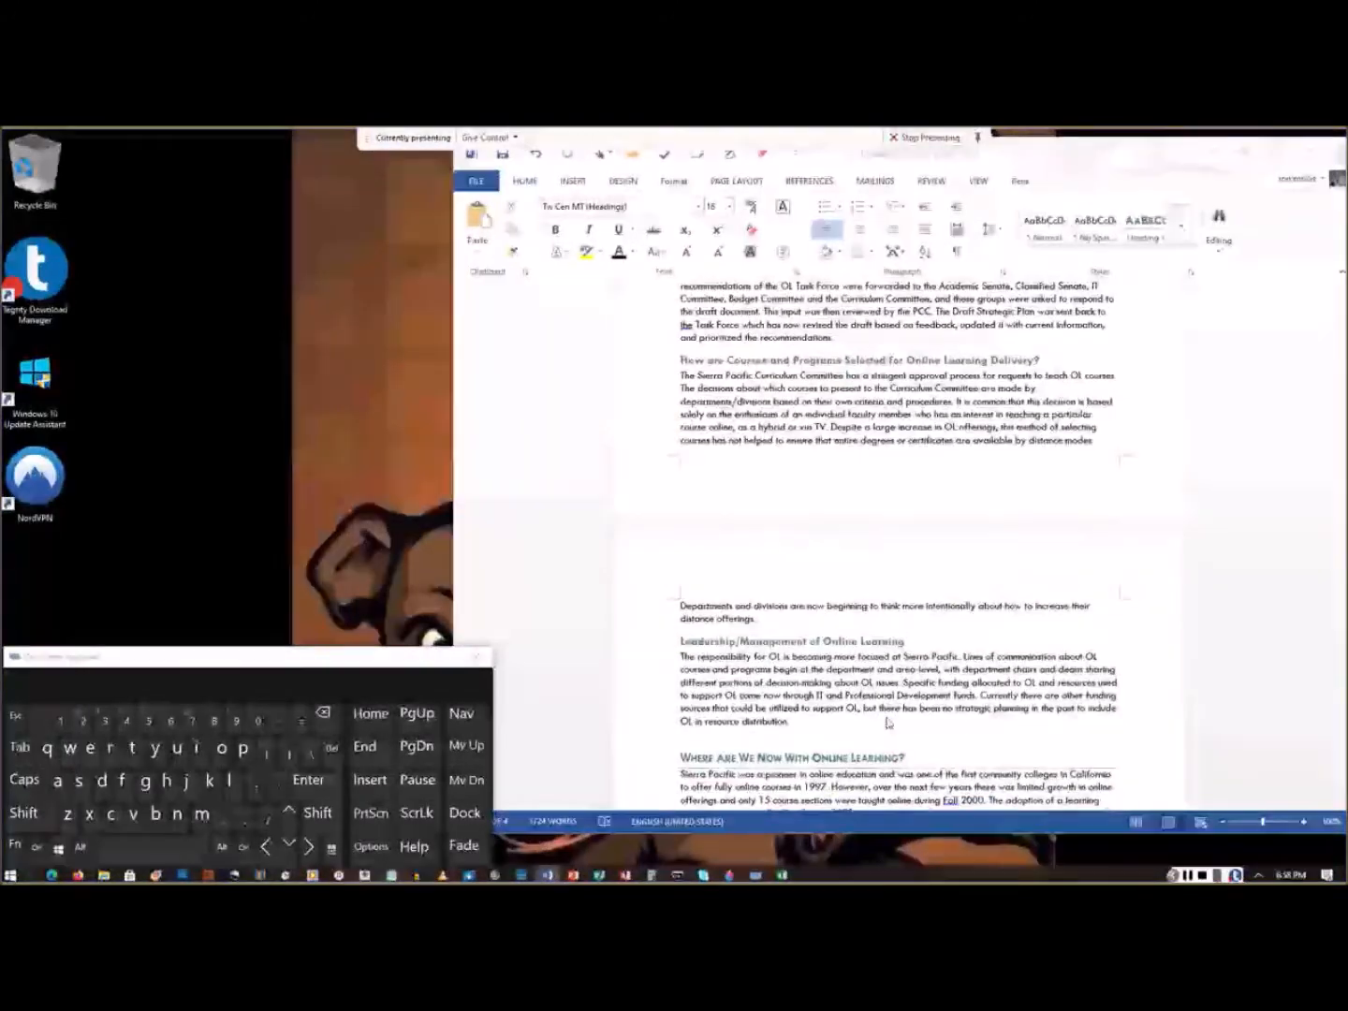
pyautogui.scroll(-6, 888, 721)
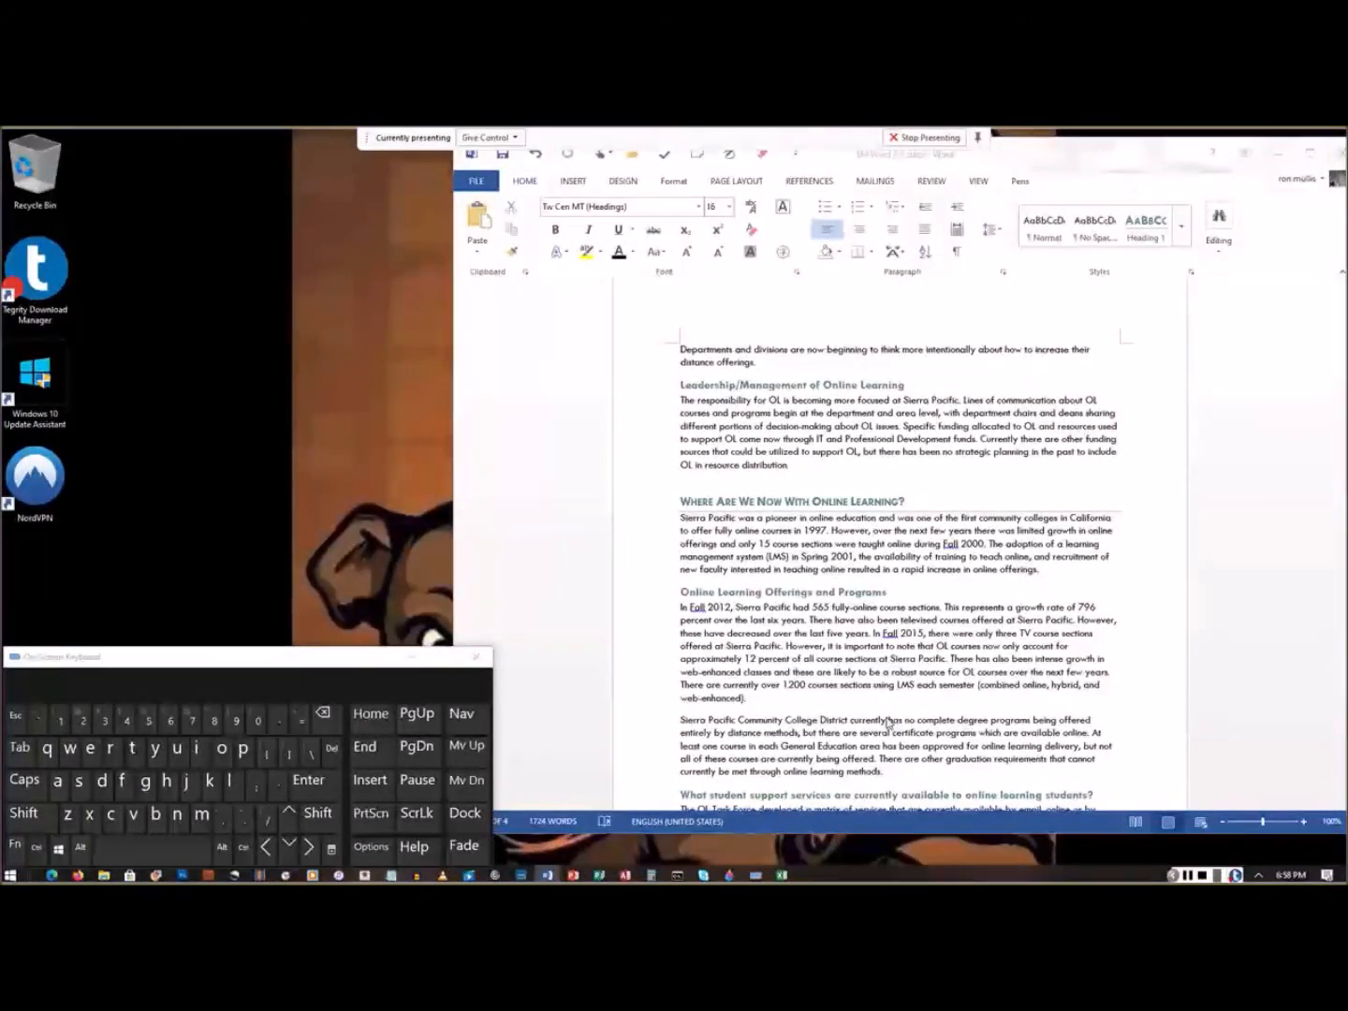
pyautogui.scroll(-3, 888, 724)
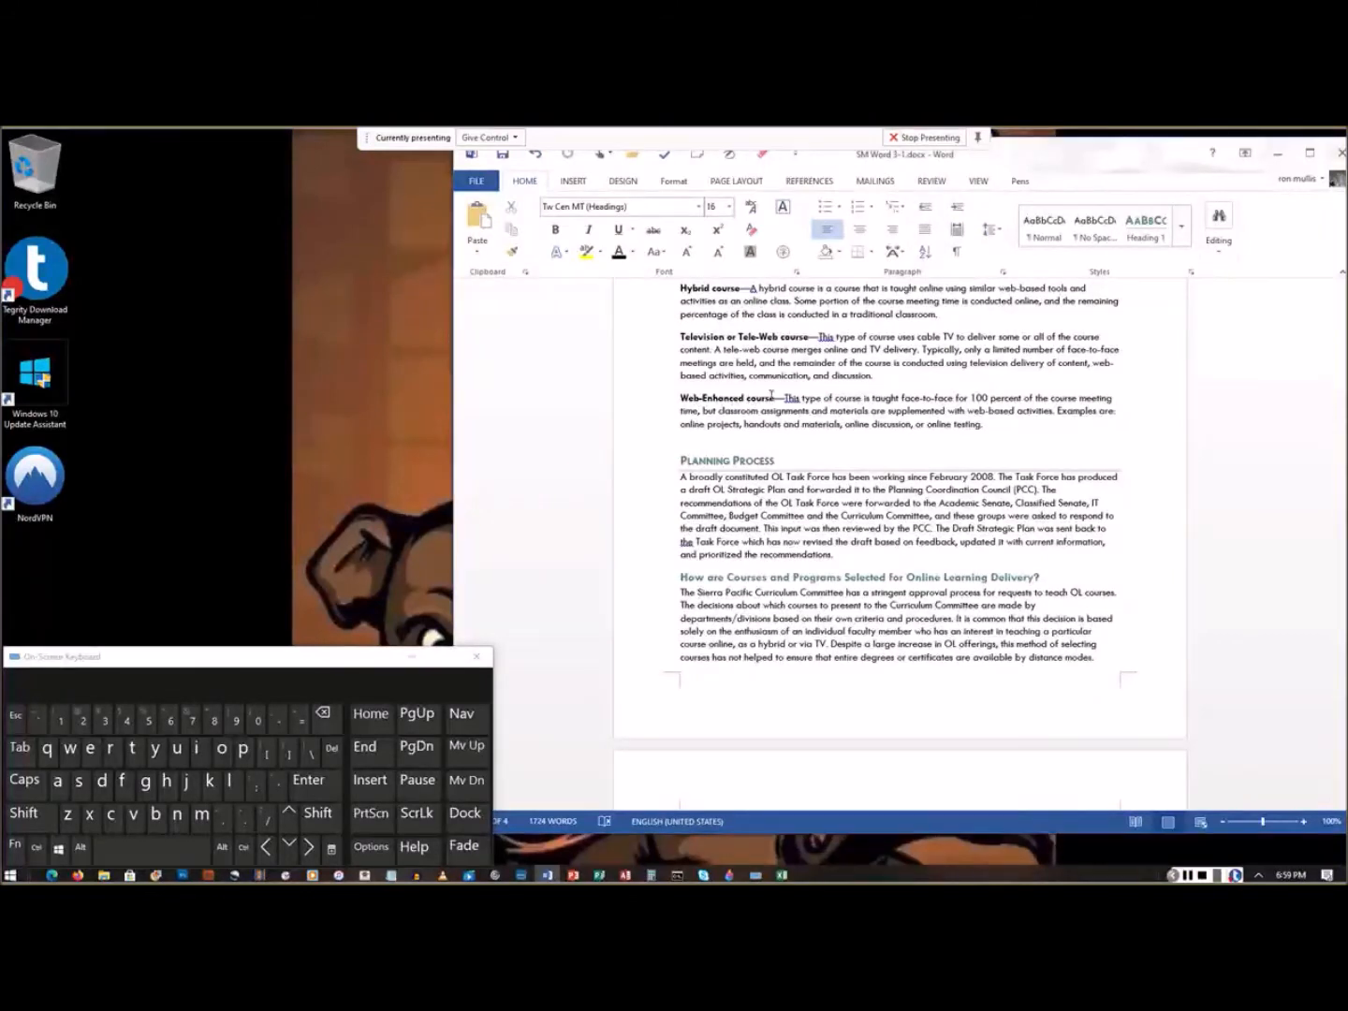
# Step: Add footnote 1 after 'Web-Enhanced course' reading 'This is a non-OL course that uses OL tools.'
pyautogui.click(775, 398)
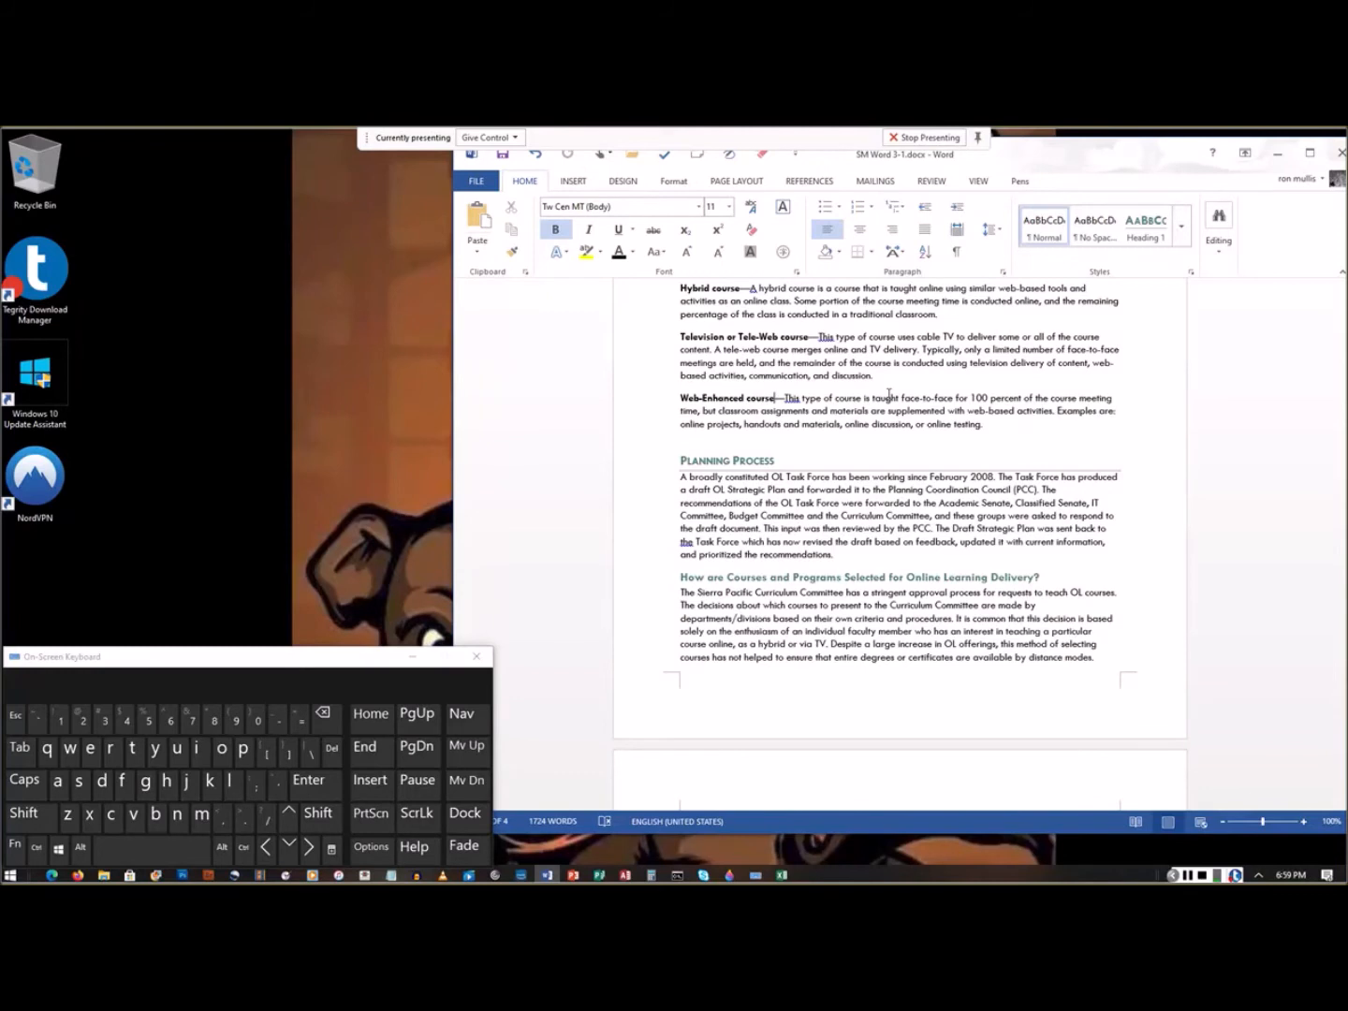
pyautogui.click(805, 186)
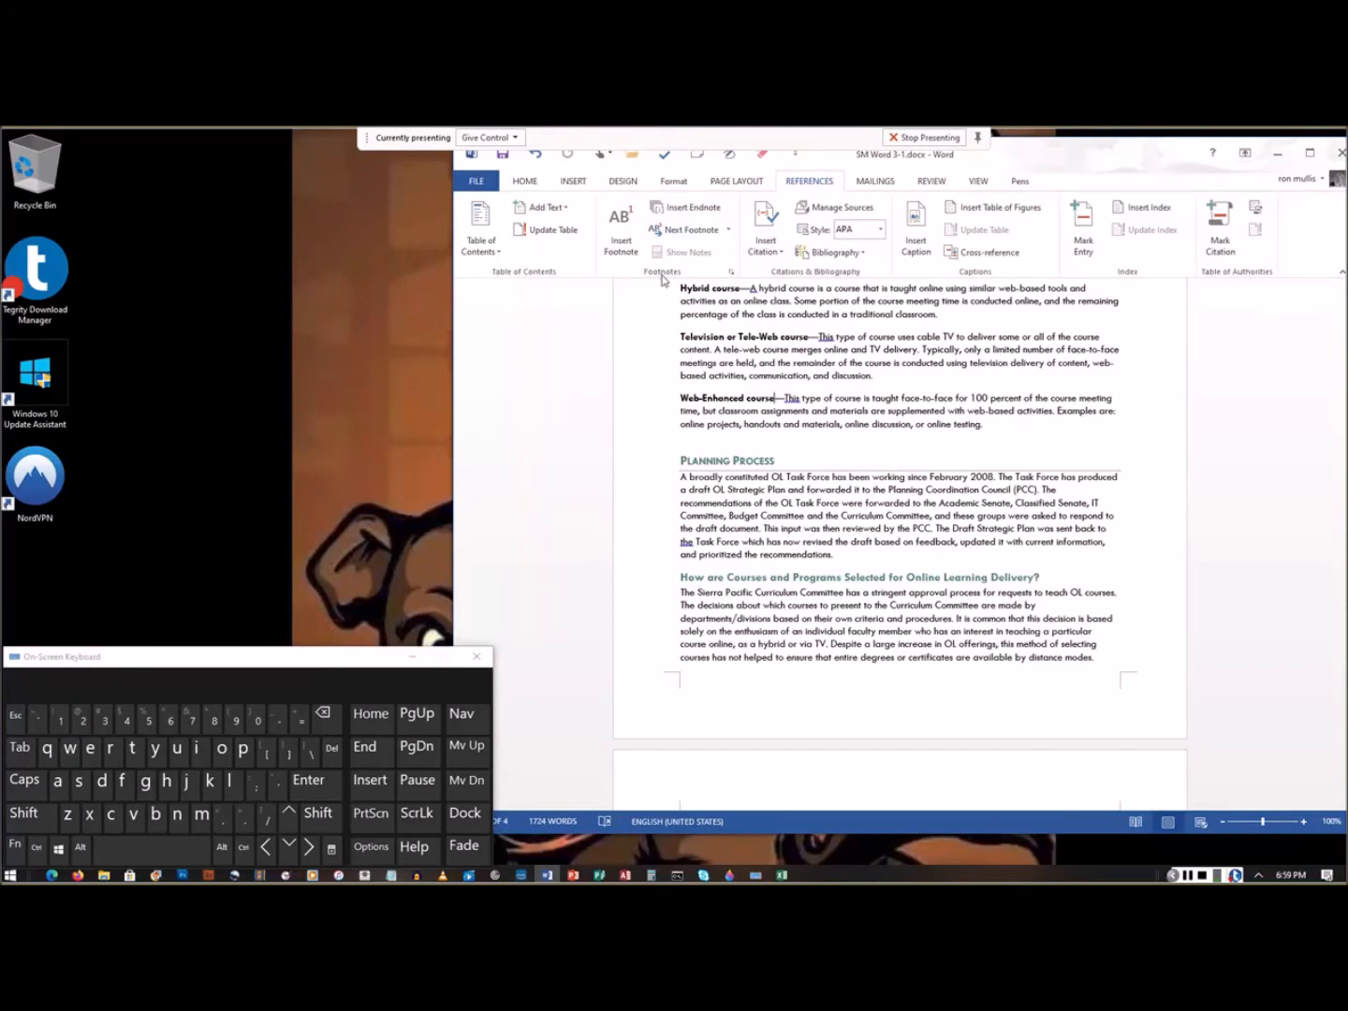
pyautogui.click(620, 234)
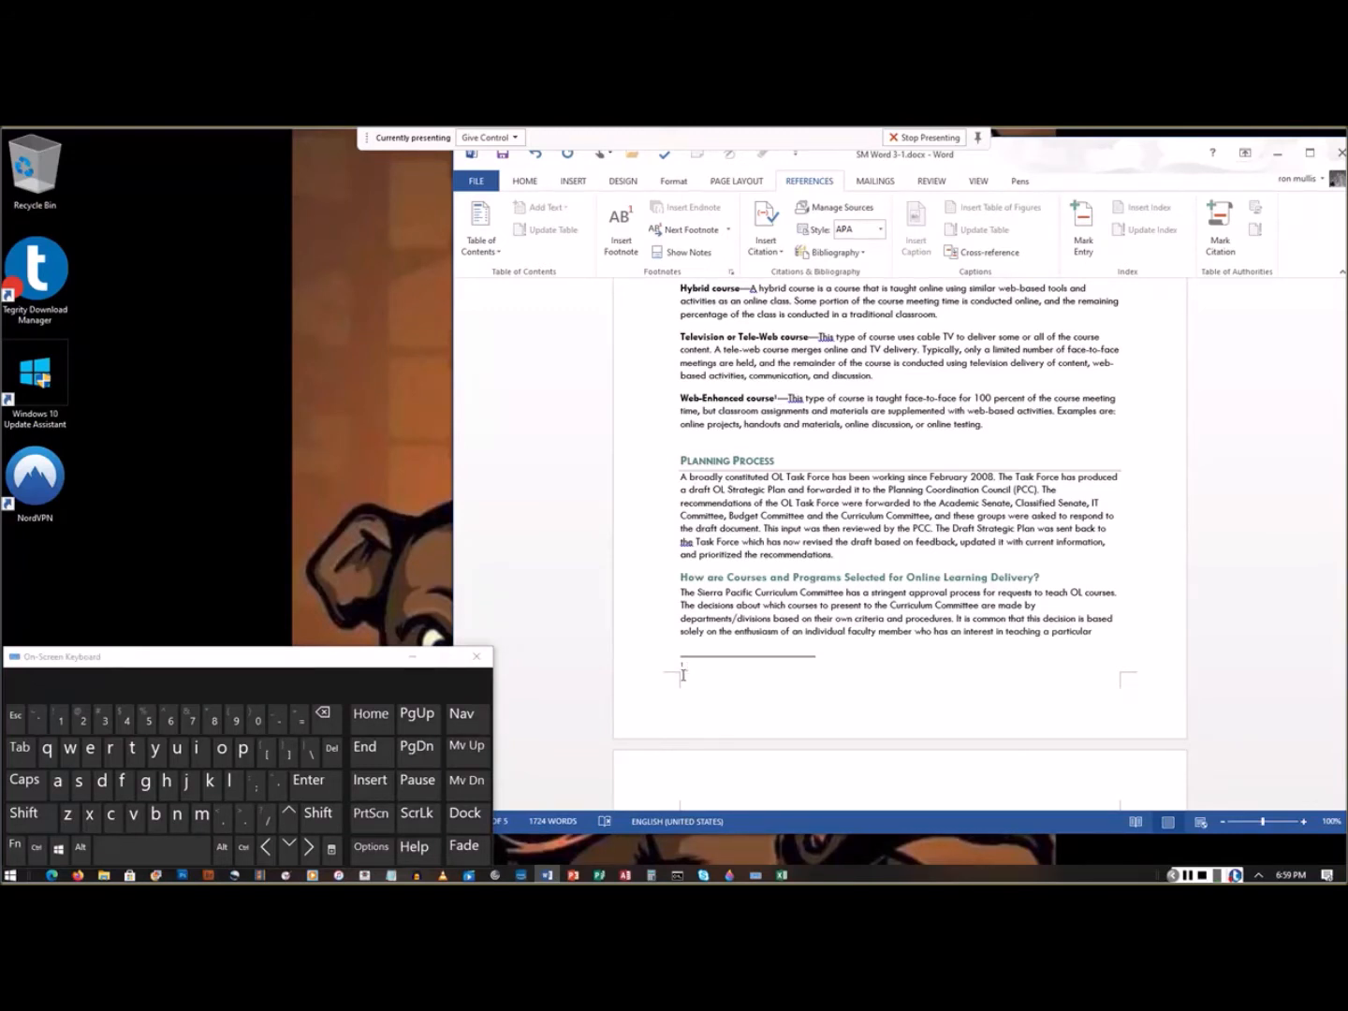
pyautogui.press('shift')
pyautogui.write('This is a non')
pyautogui.press('shift')
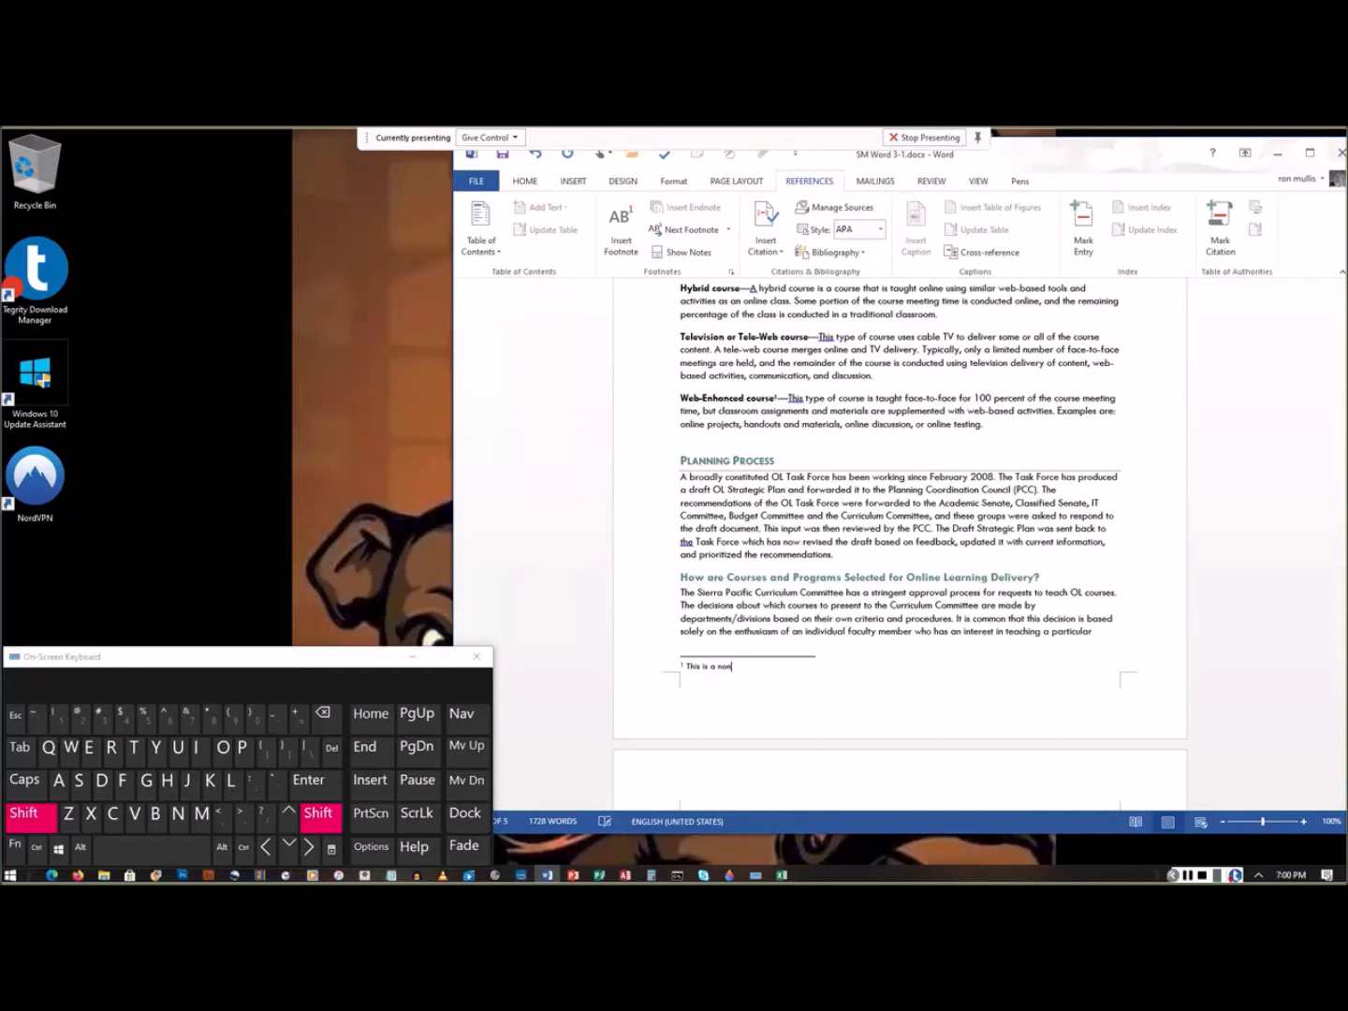
pyautogui.write('-OL cour')
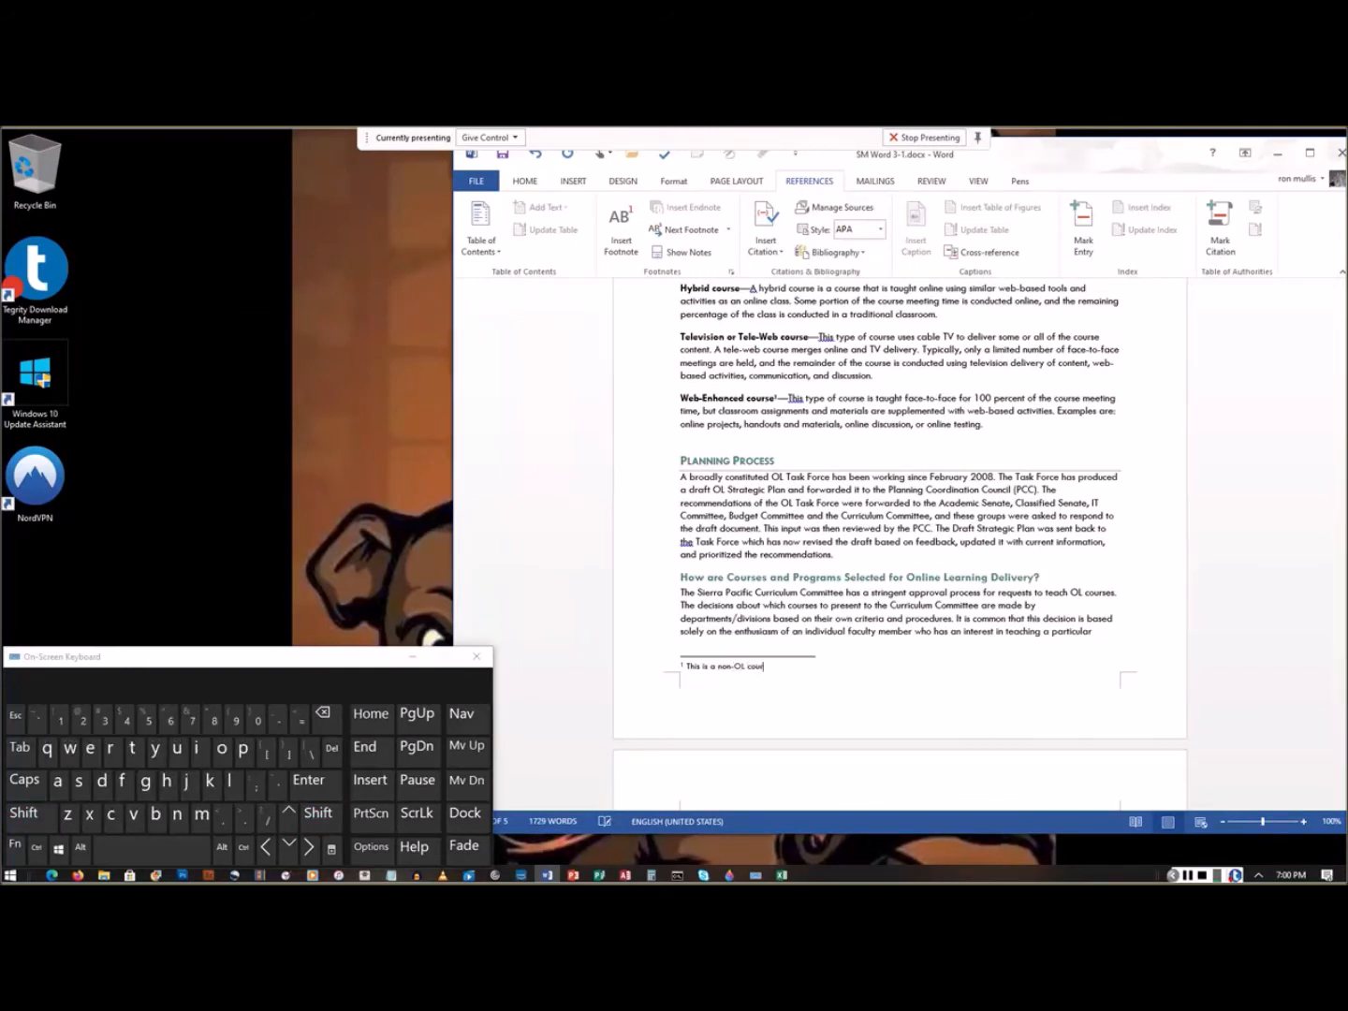
pyautogui.write('se that uses OL tools.')
pyautogui.scroll(6, 703, 646)
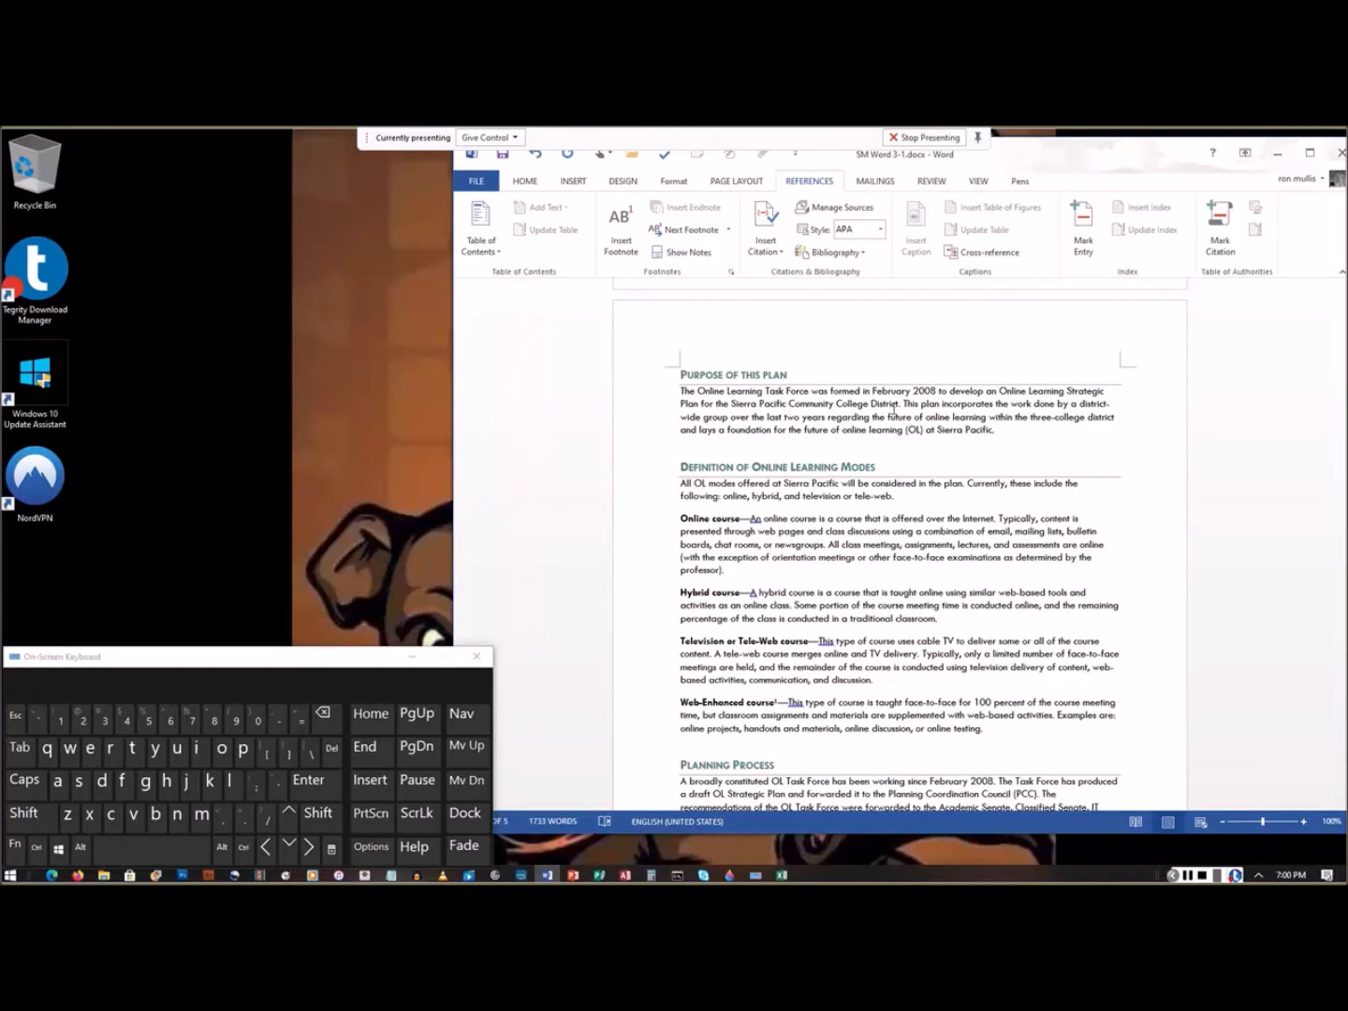
# Step: Footnote 'District' with 'Online learning is referred to as OL throughout this report.' and save
pyautogui.click(899, 402)
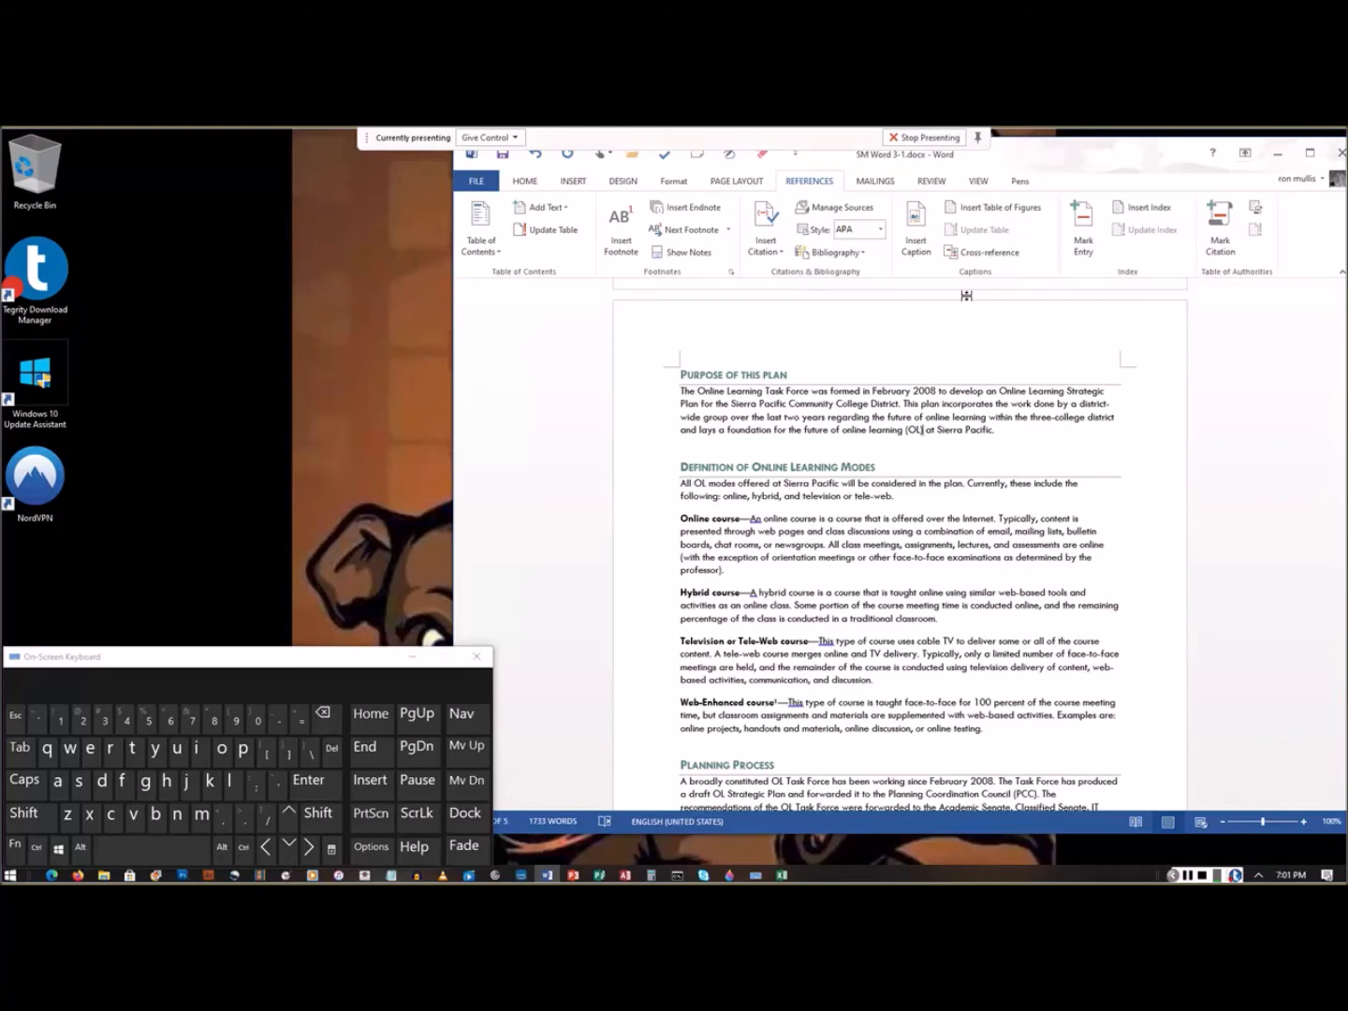
pyautogui.click(618, 241)
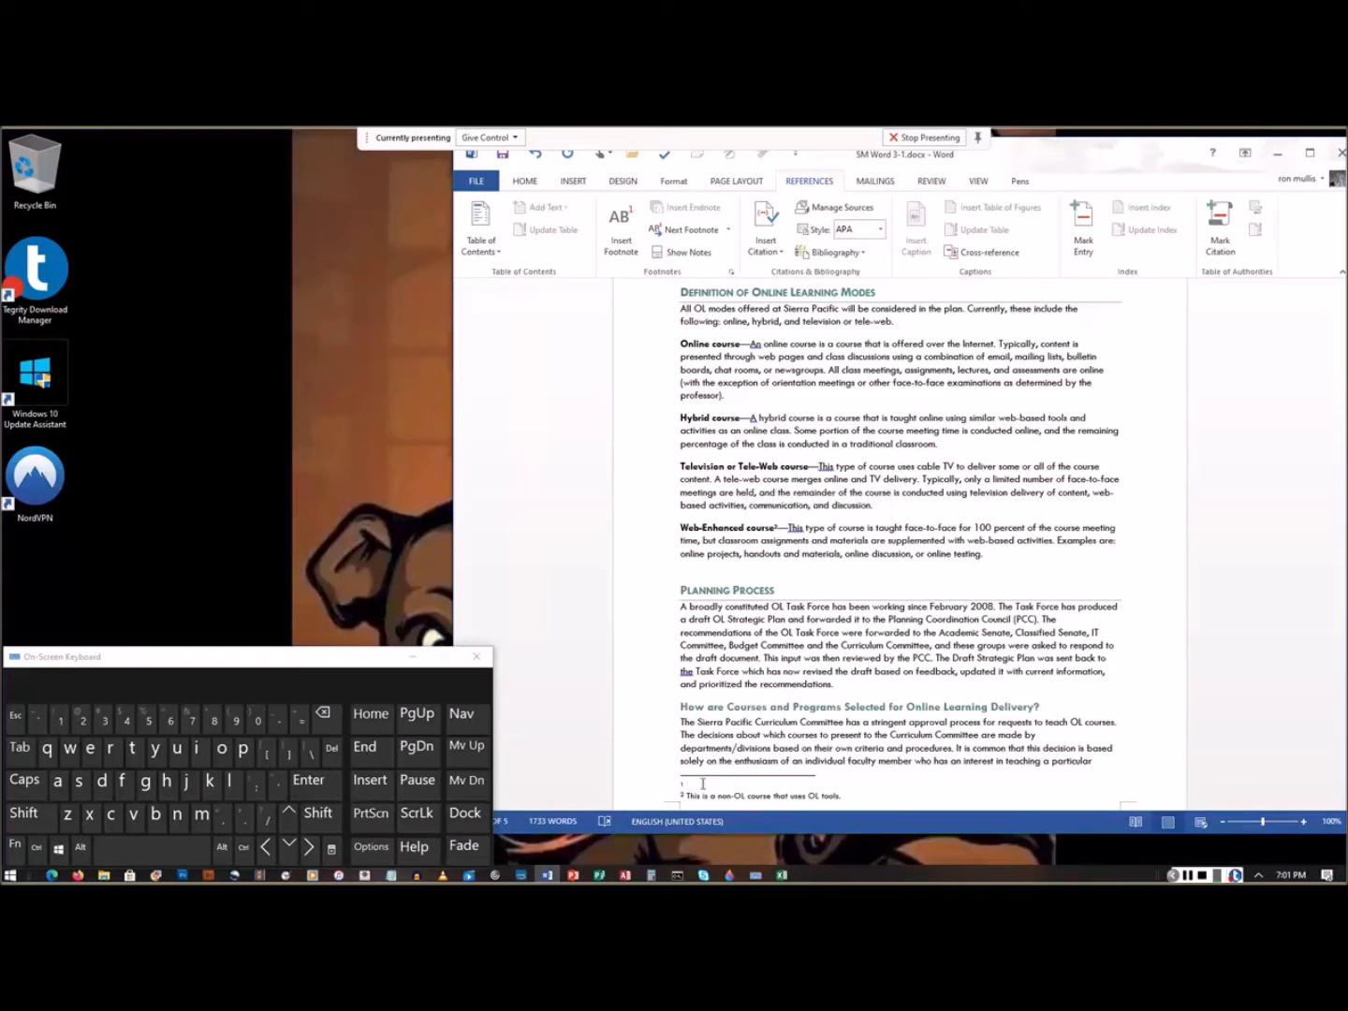
pyautogui.write('Online learning')
pyautogui.write('is referred to as OL throughout this report.')
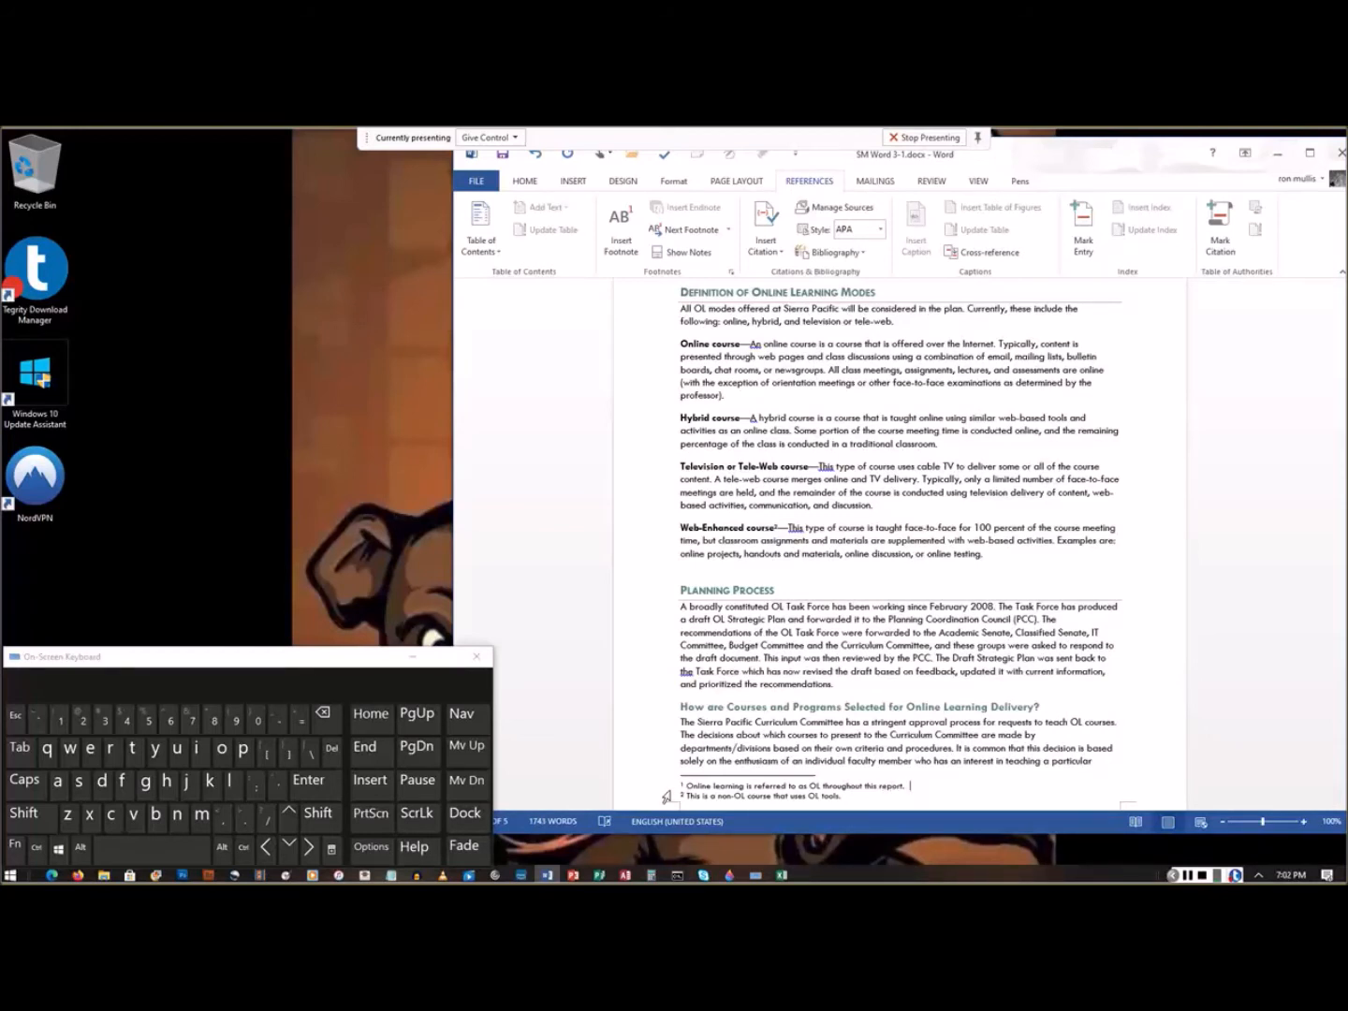
pyautogui.click(503, 153)
# Step: Change the whole document's footnote numbering to lowercase Roman numerals (i, ii, iii)
pyautogui.click(731, 272)
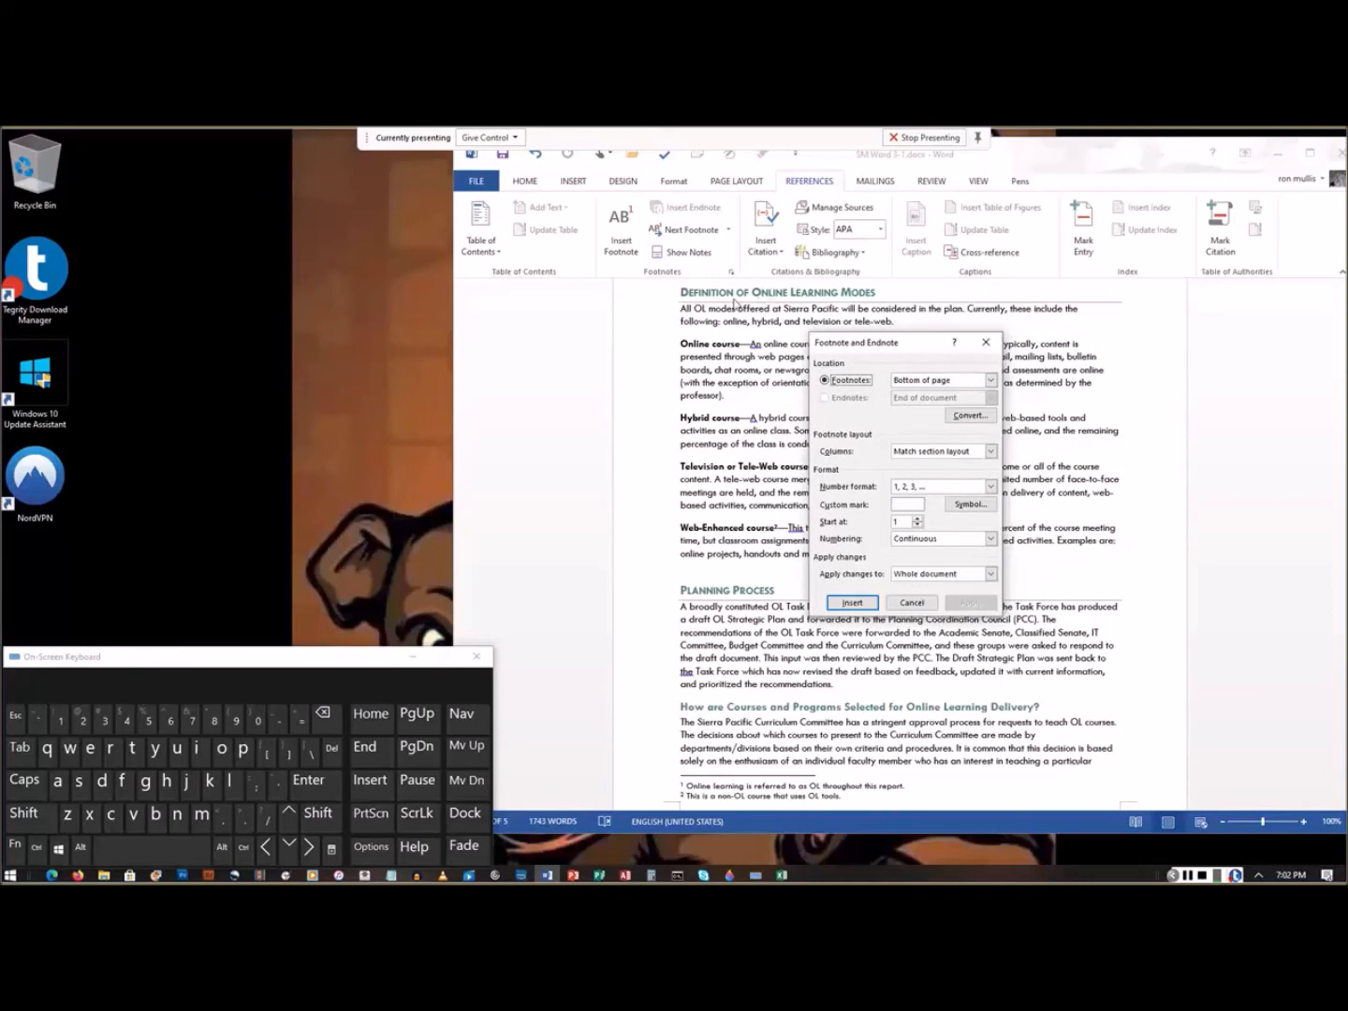
pyautogui.click(919, 489)
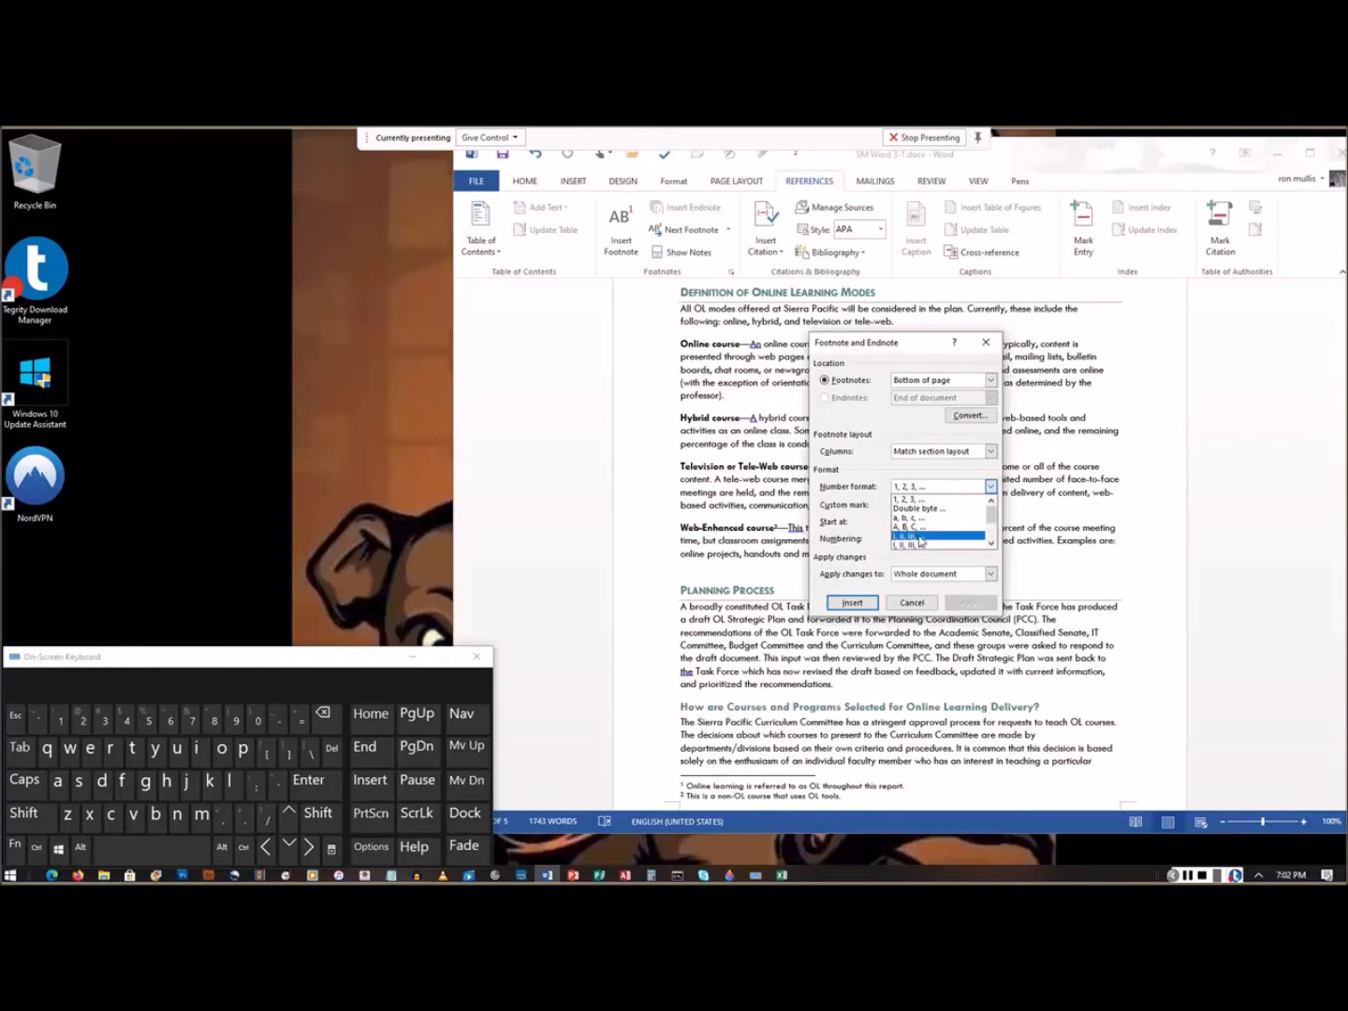
pyautogui.click(921, 537)
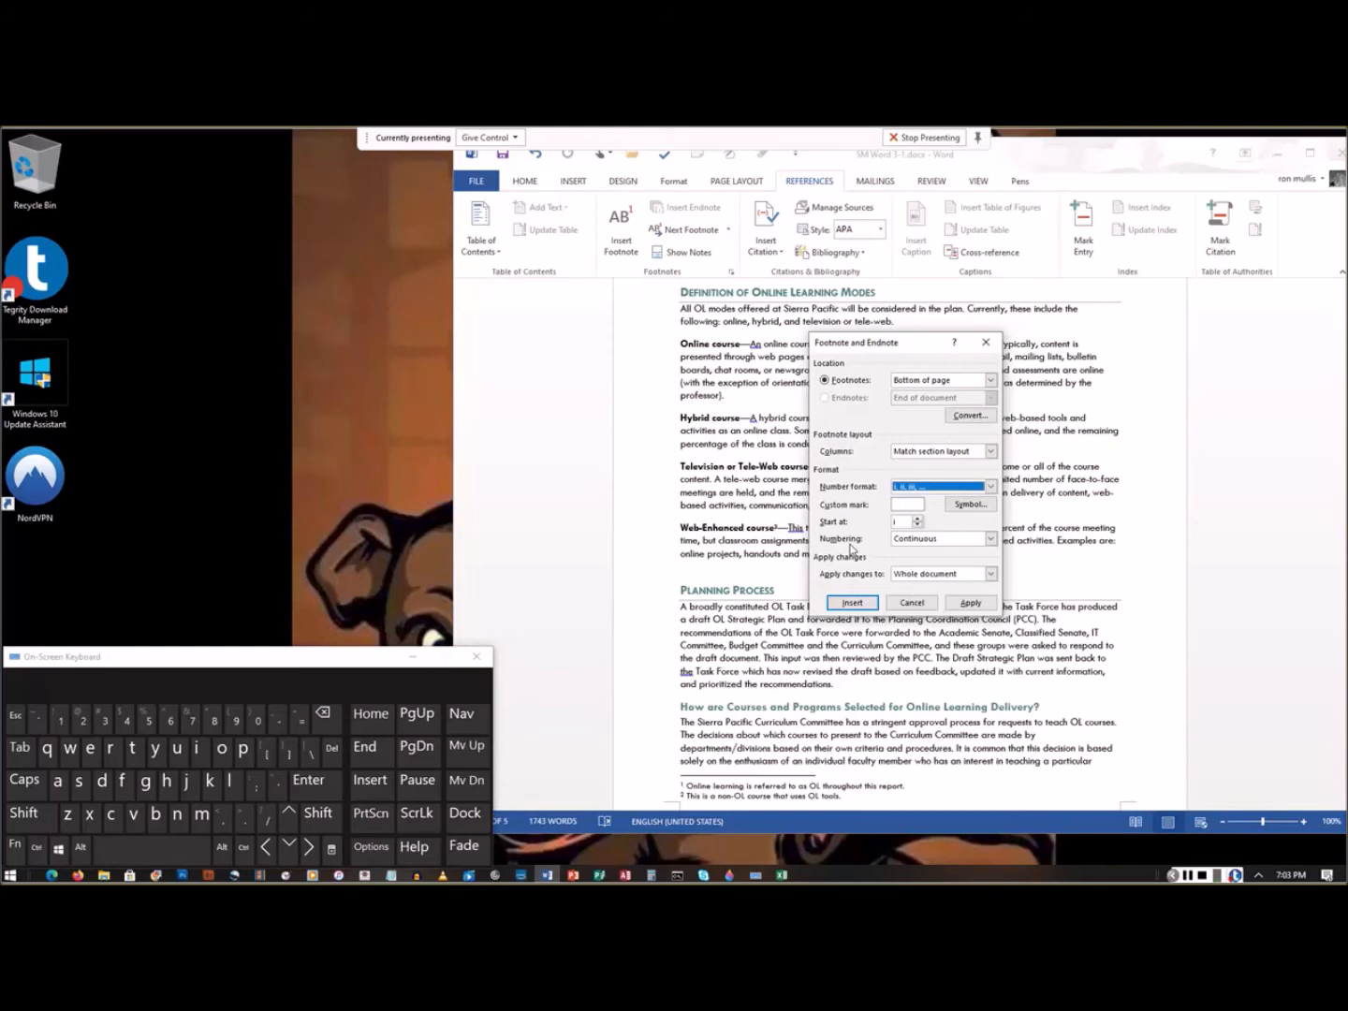
pyautogui.click(968, 604)
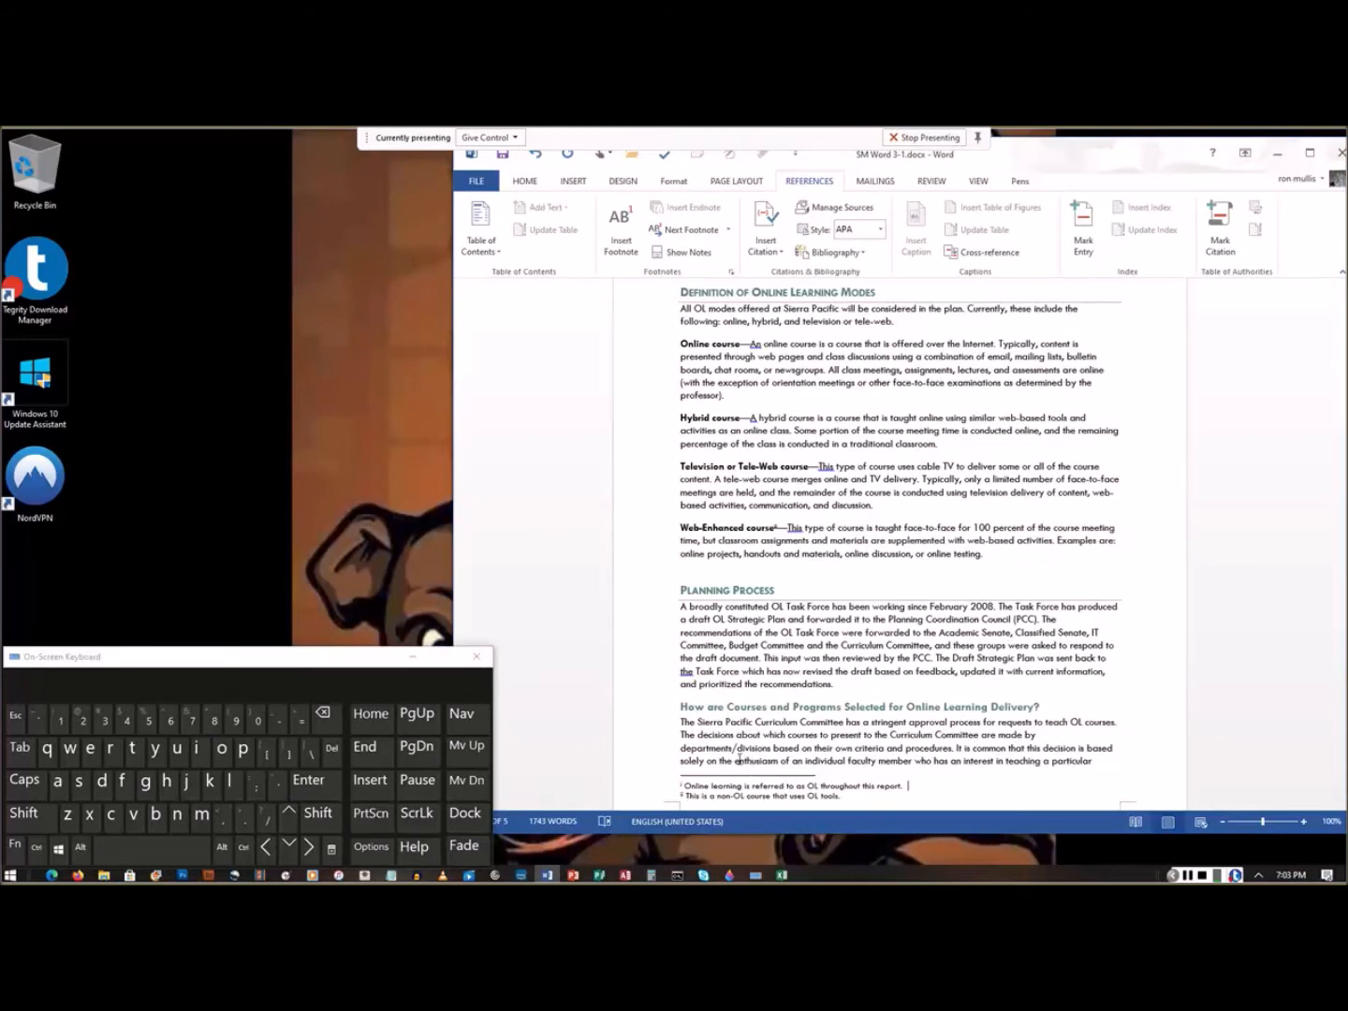
# Step: Save the document and jump back to the top of the Online Learning Plan page
pyautogui.click(502, 157)
pyautogui.click(906, 493)
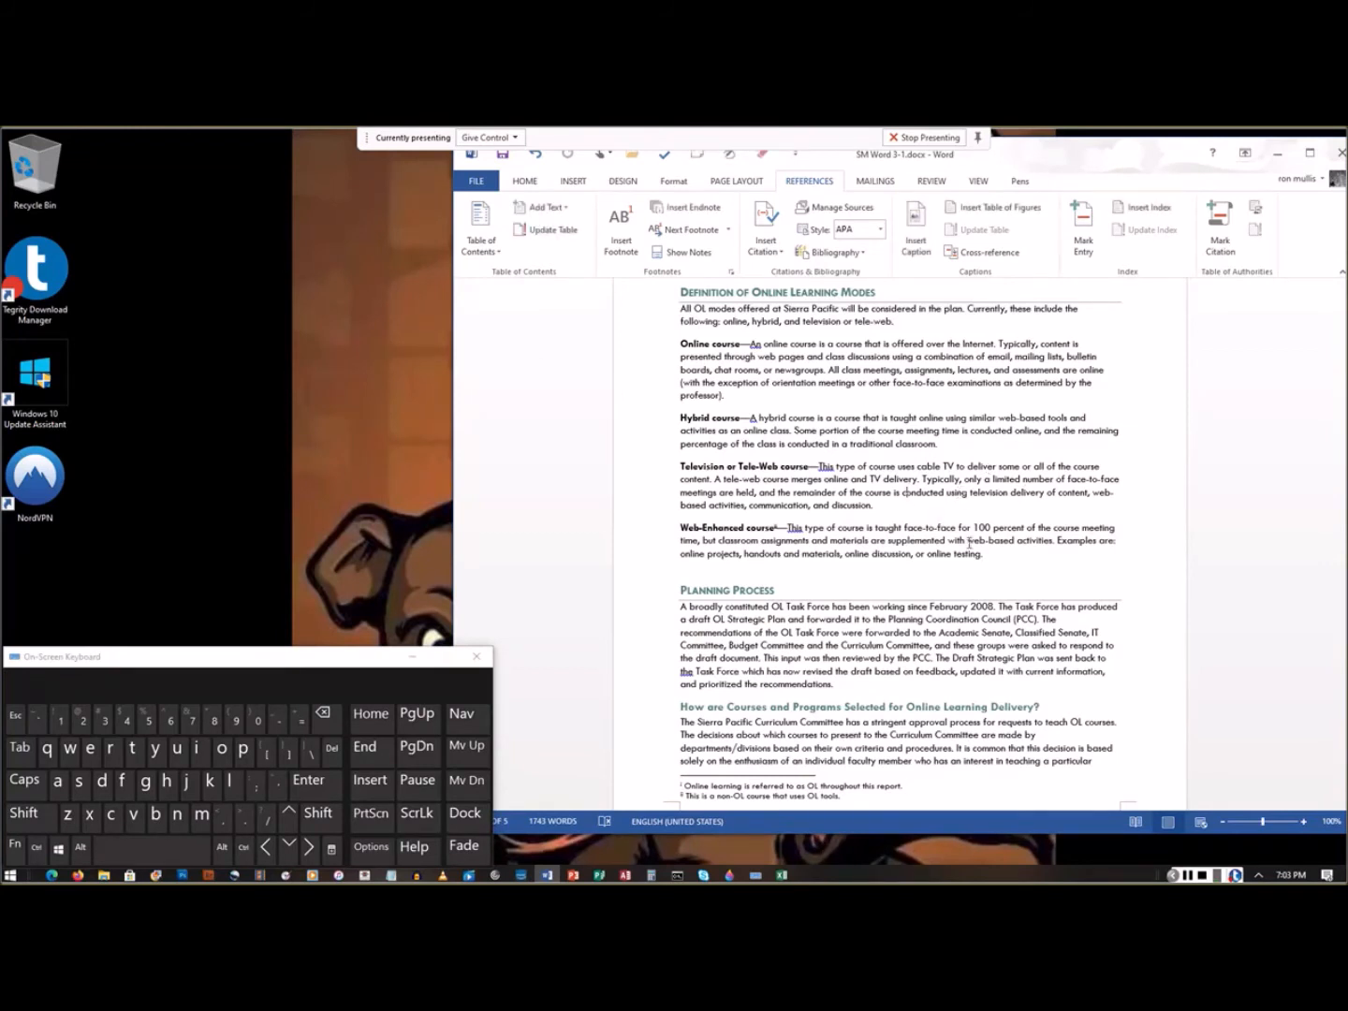
pyautogui.press('ctrl')
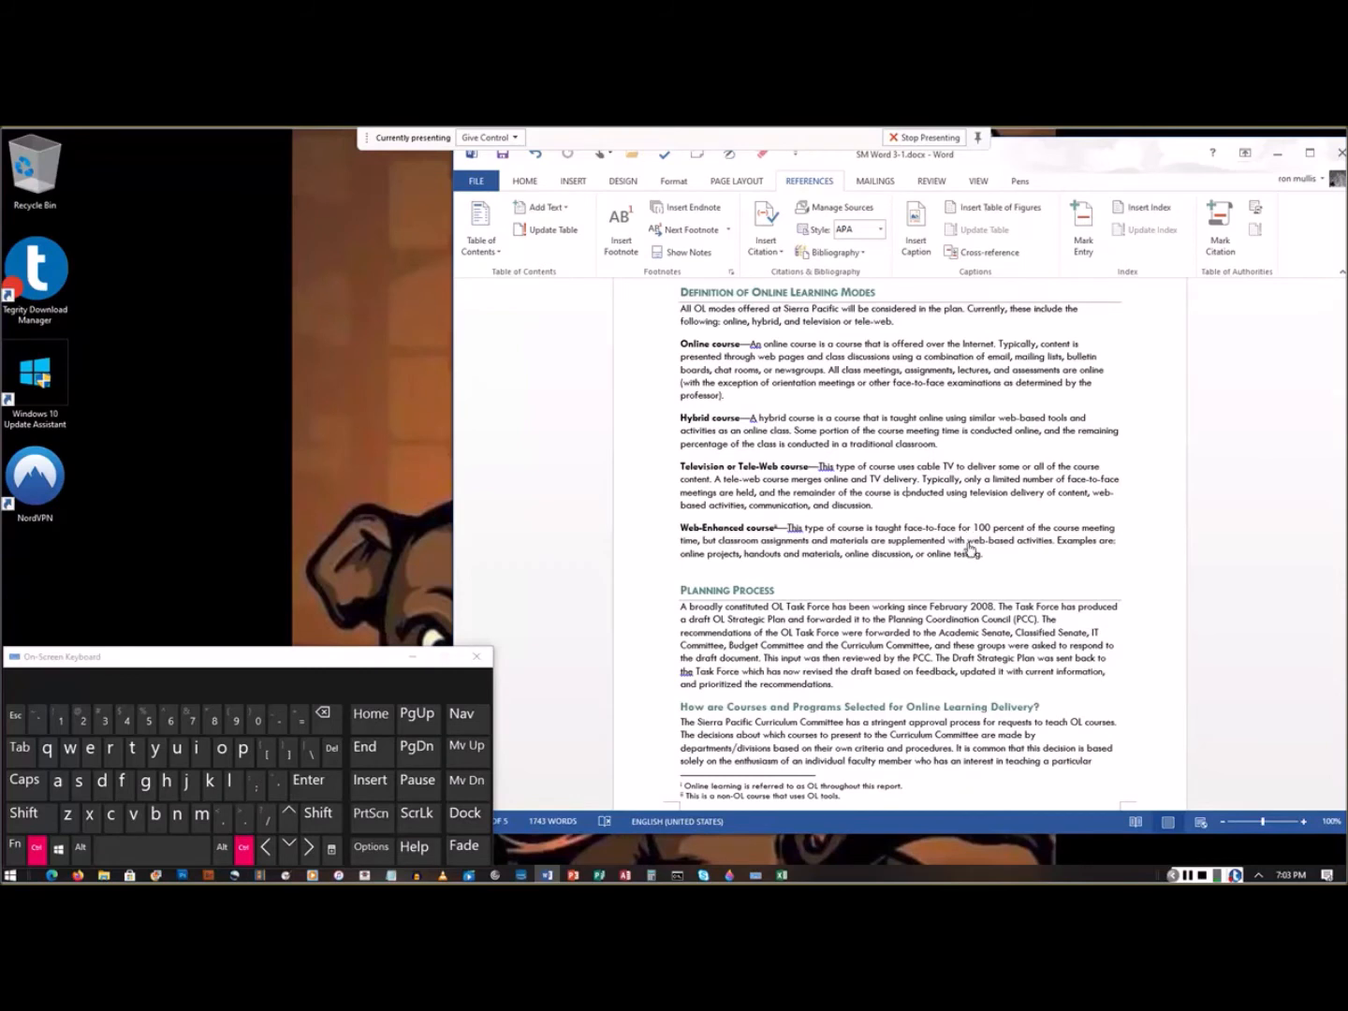
pyautogui.hotkey('ctrl', 'Home')
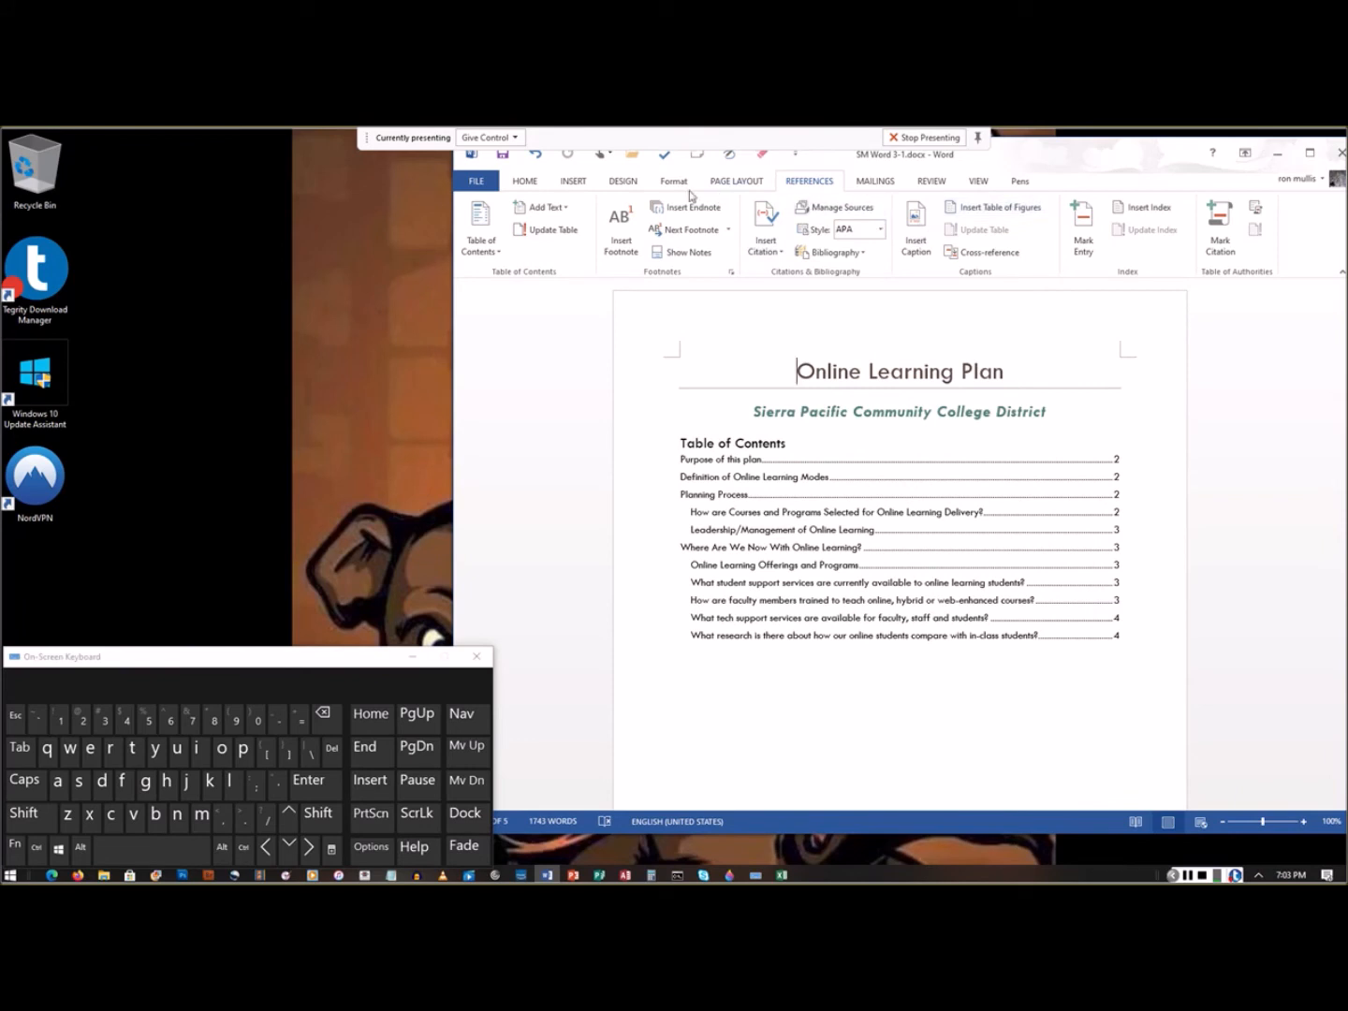
# Step: Open the opening page's empty footer for editing from the Footer gallery
pyautogui.click(574, 184)
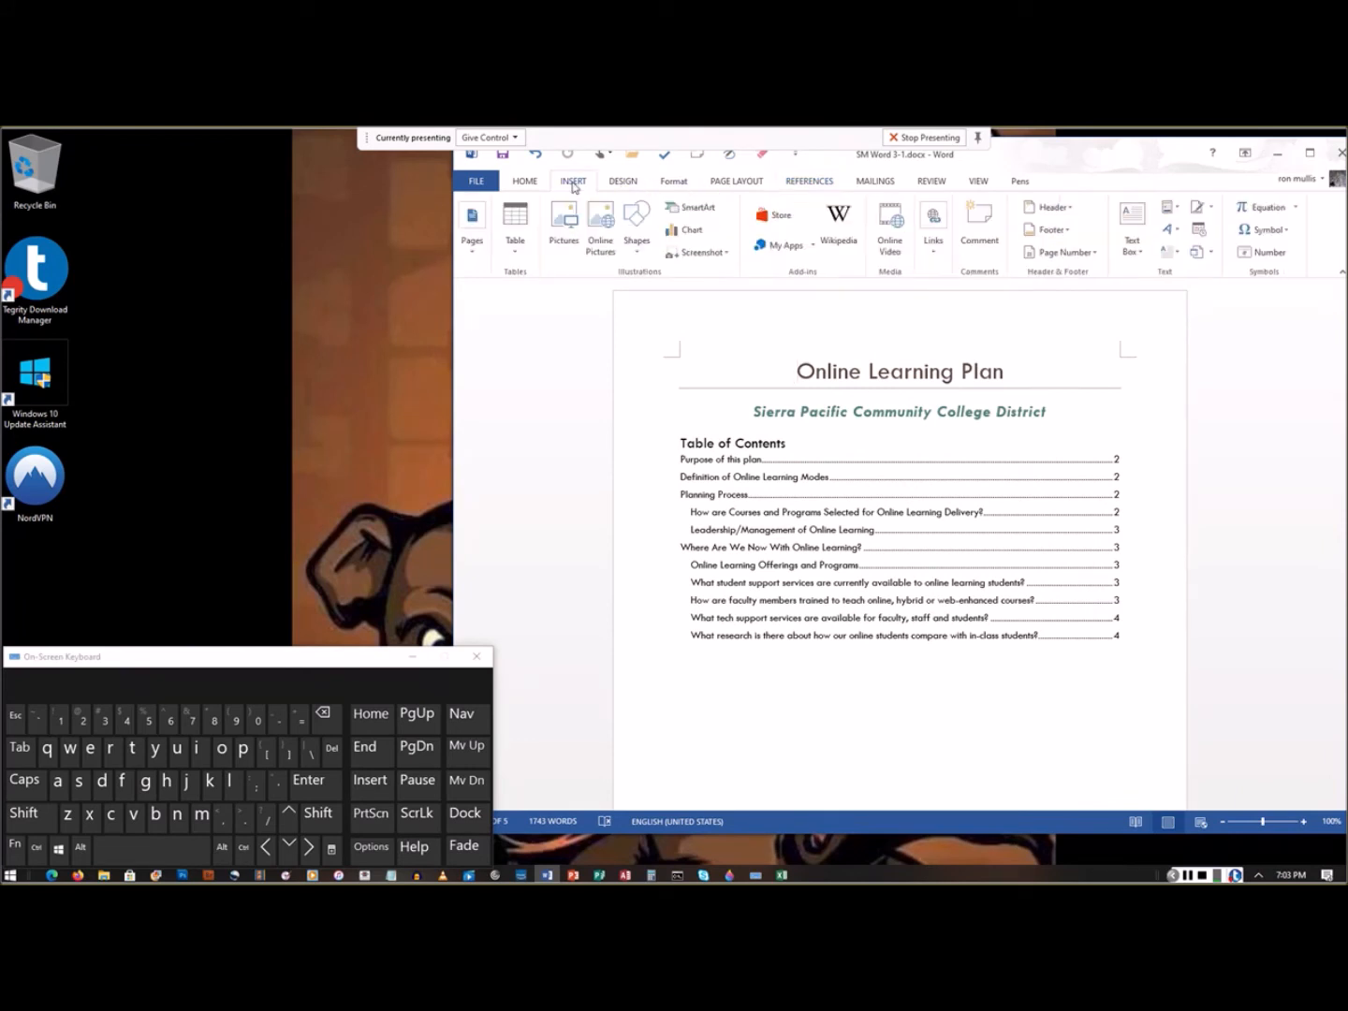
pyautogui.click(1074, 230)
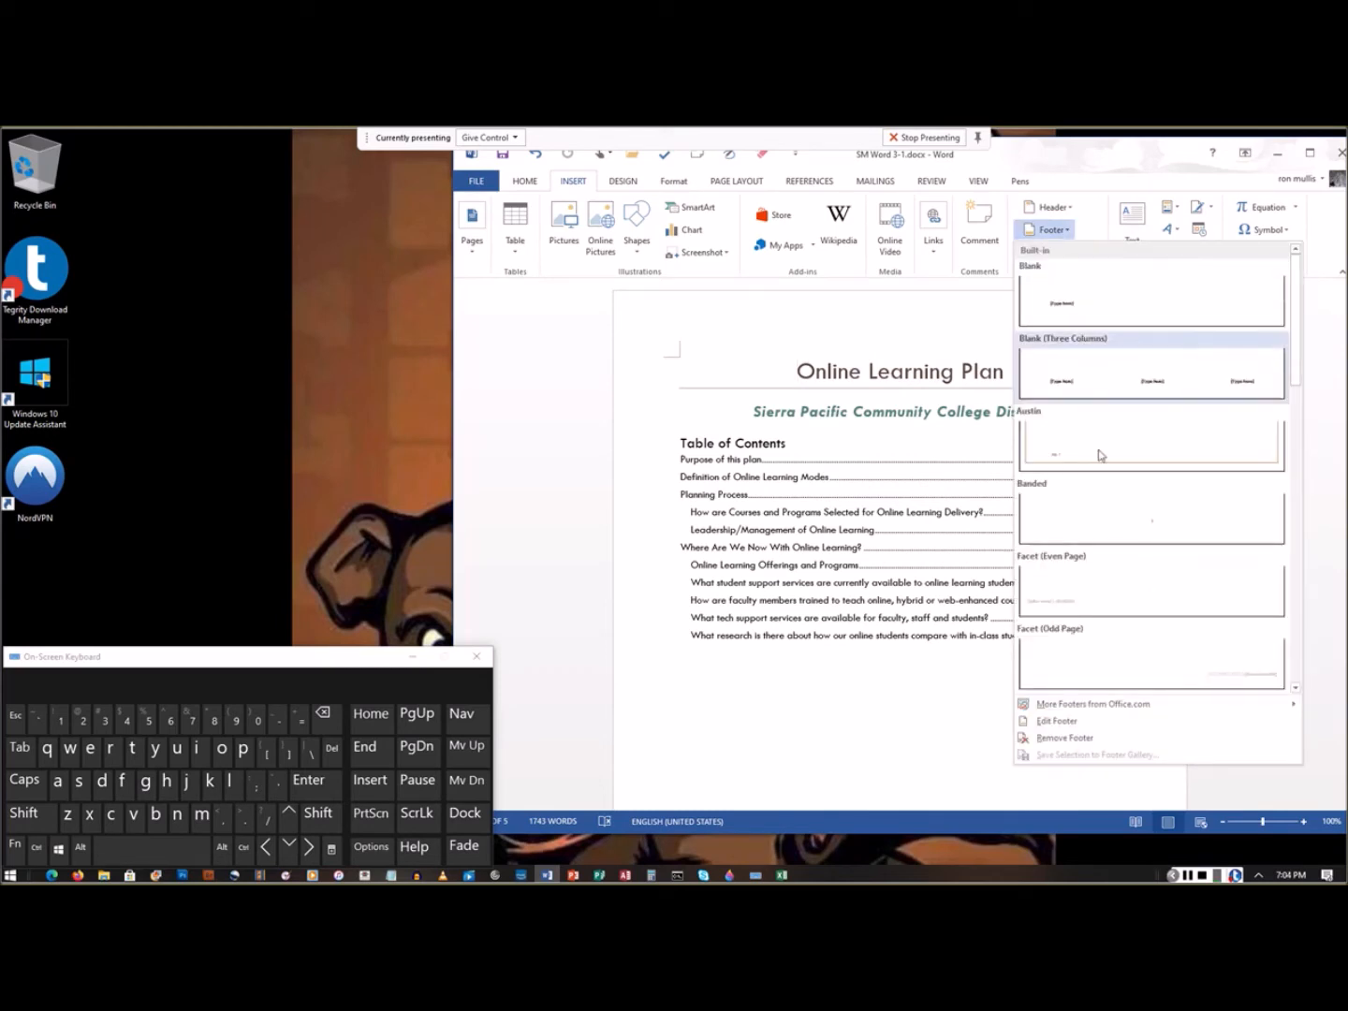
pyautogui.click(1073, 722)
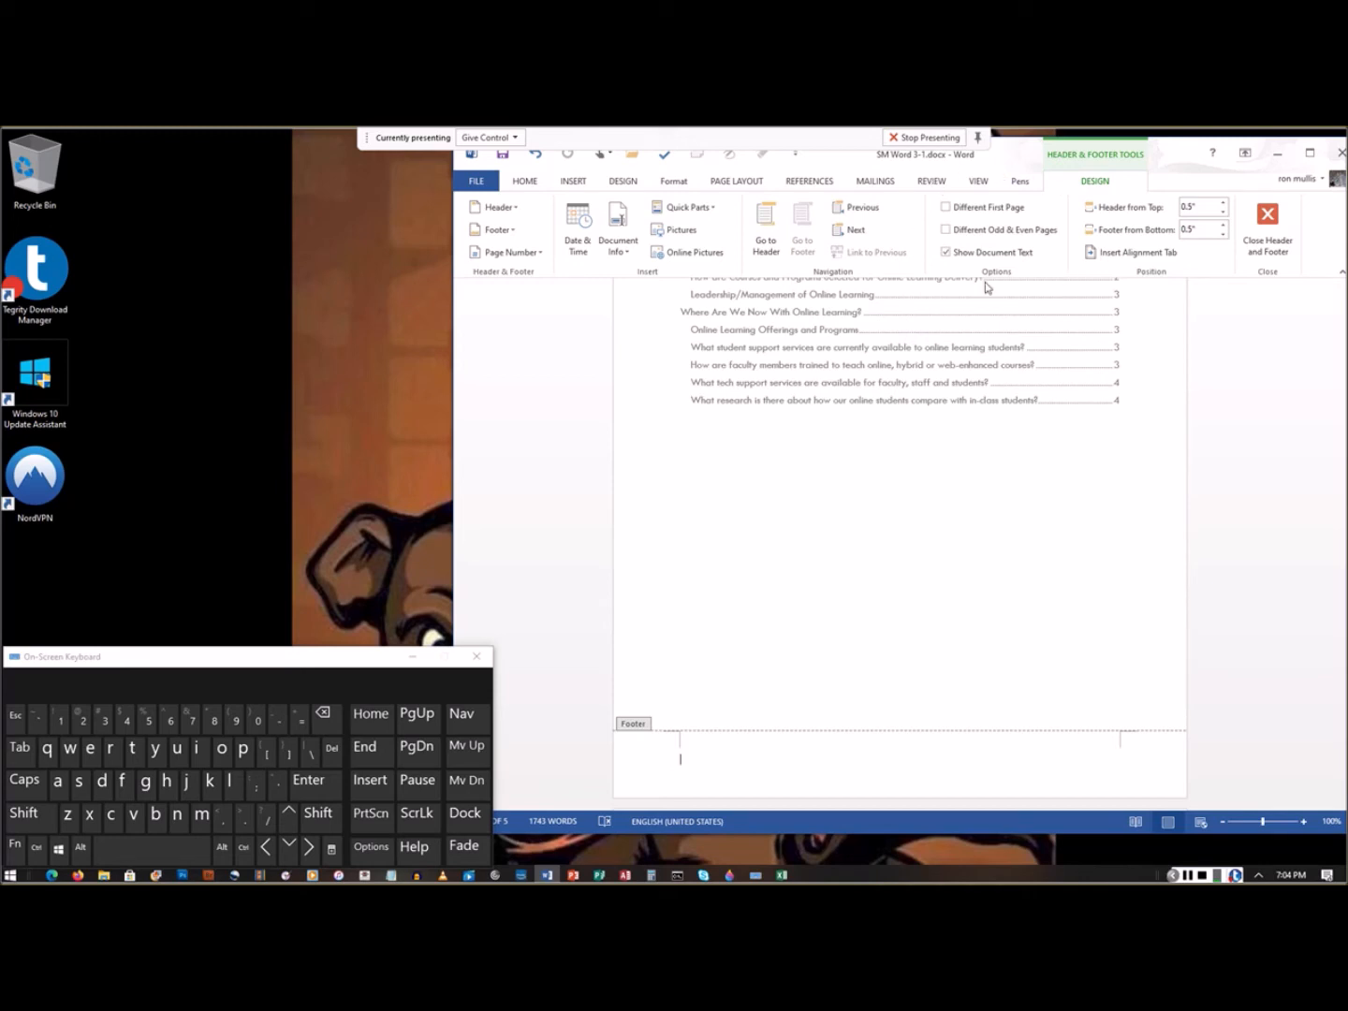
# Step: Insert the Document Title field 'Online Learning Plan' into the footer and move past it
pyautogui.click(630, 258)
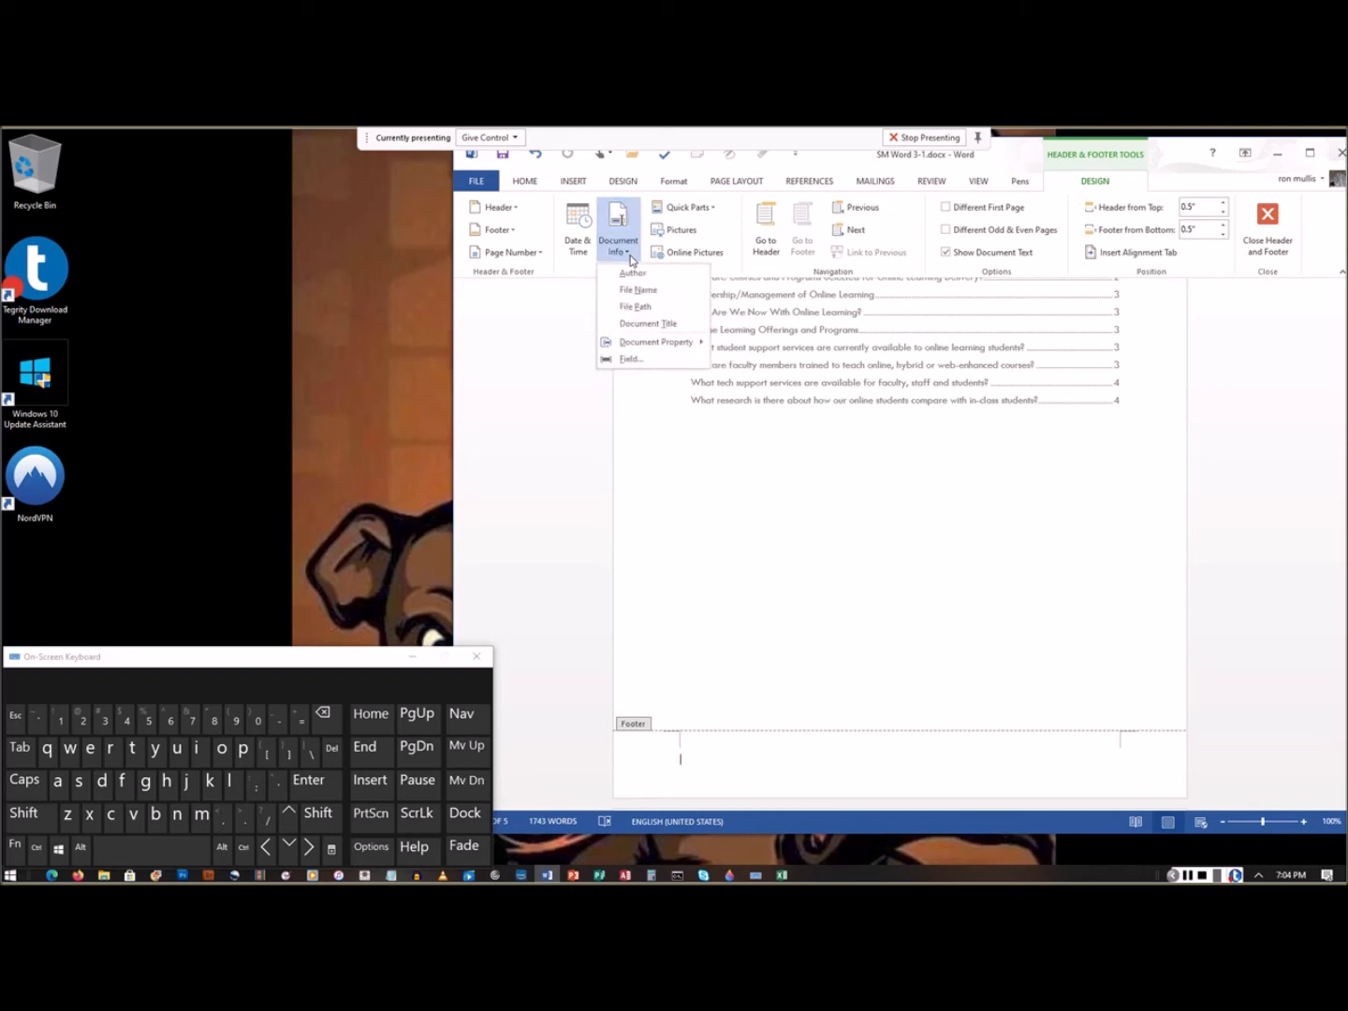
pyautogui.click(647, 323)
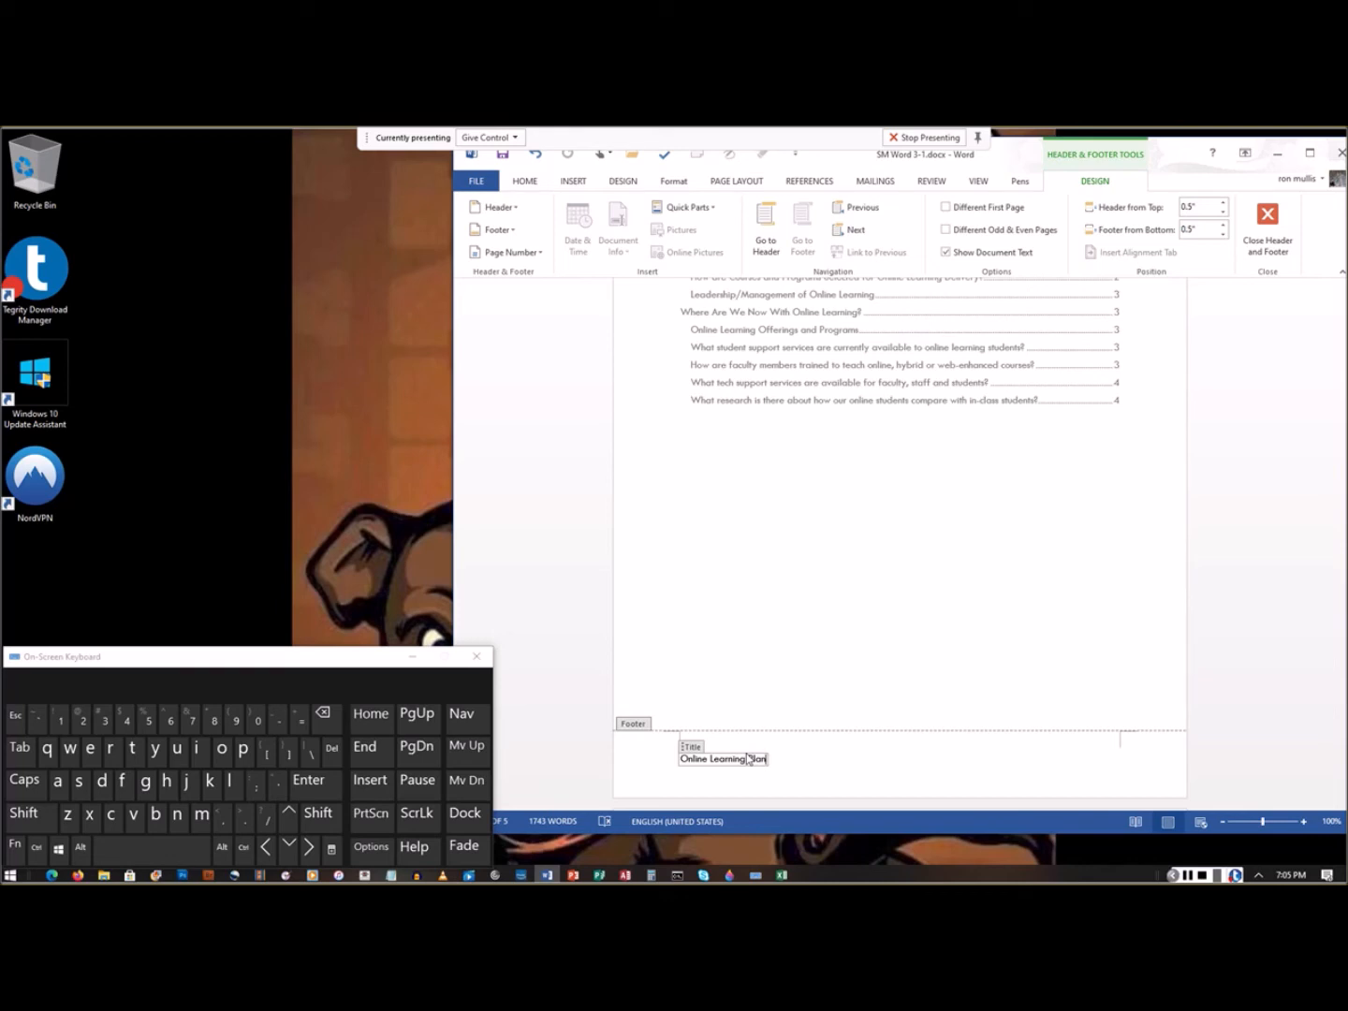
pyautogui.press('Right')
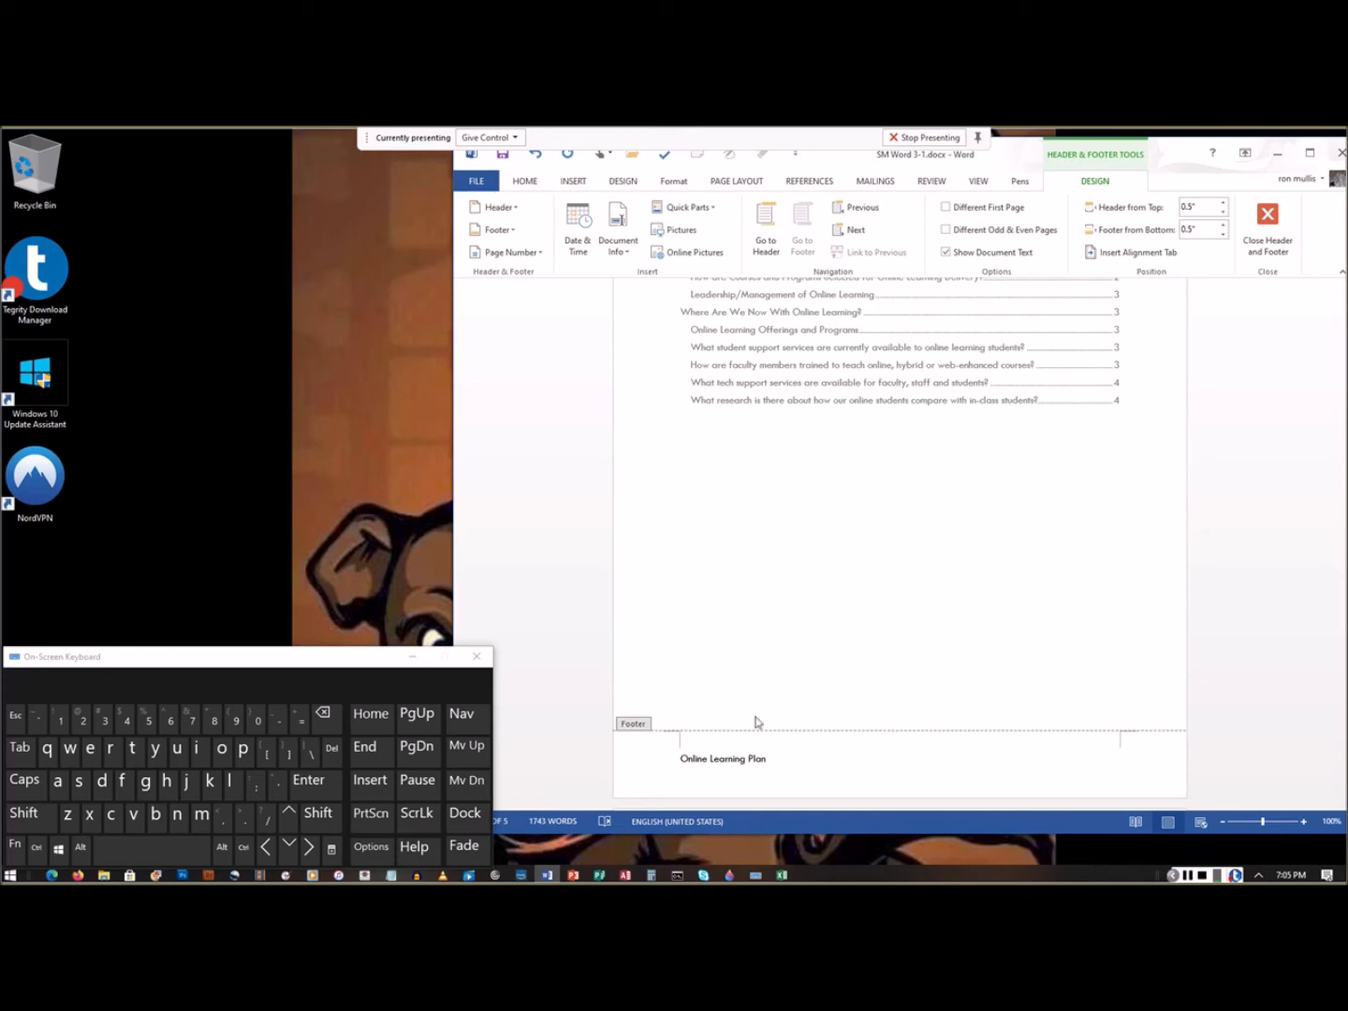
# Step: Add the Company field 'Sierra Pacific Community College District' after the title, then tab to the right side
pyautogui.click(619, 256)
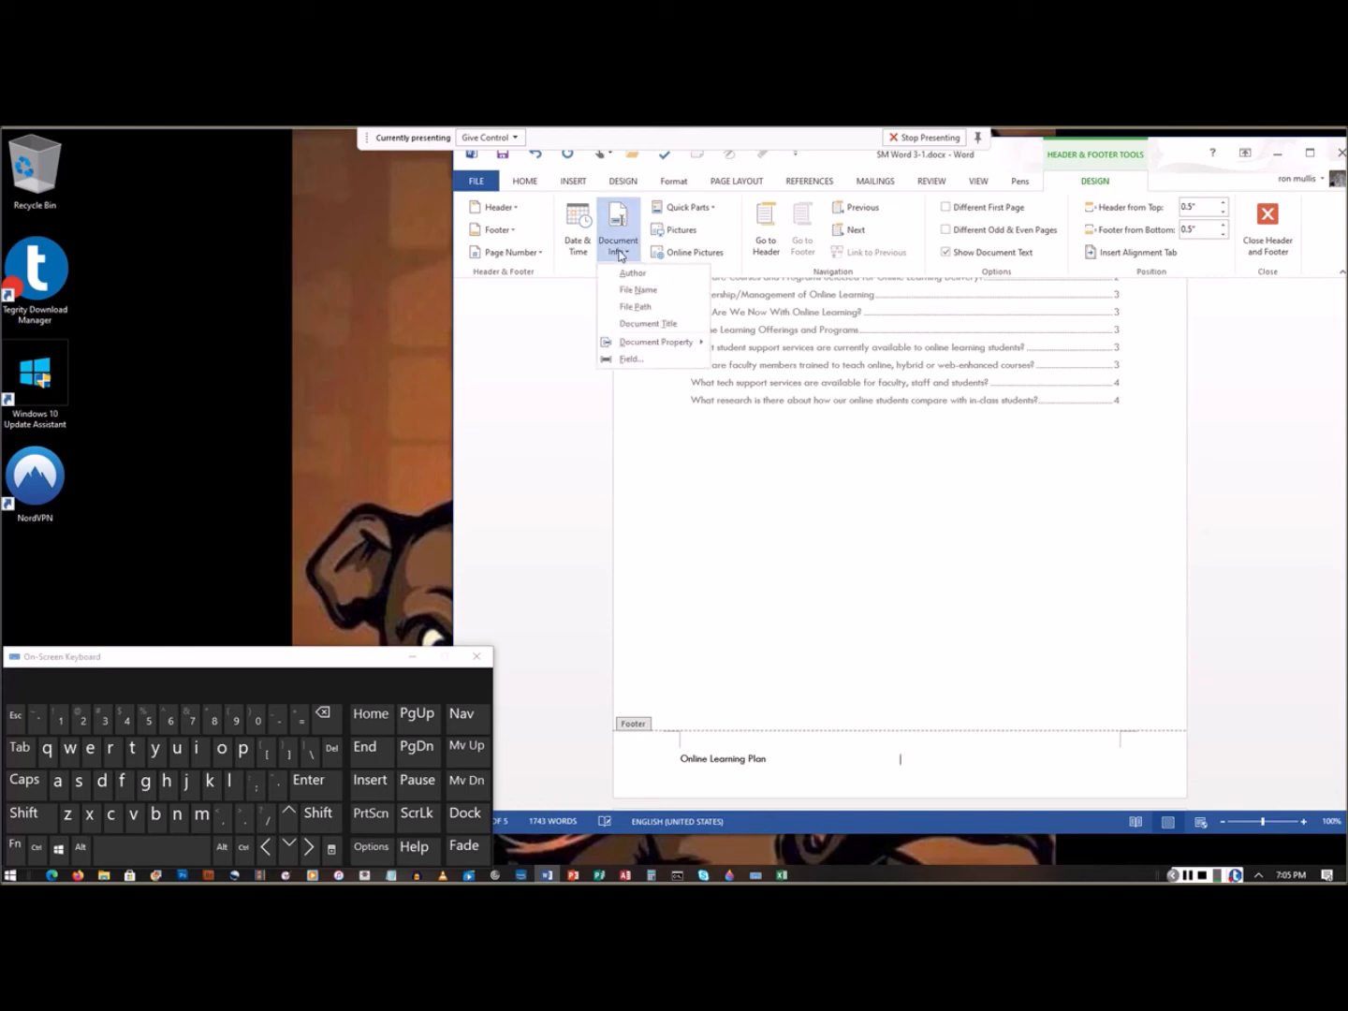
pyautogui.moveTo(675, 352)
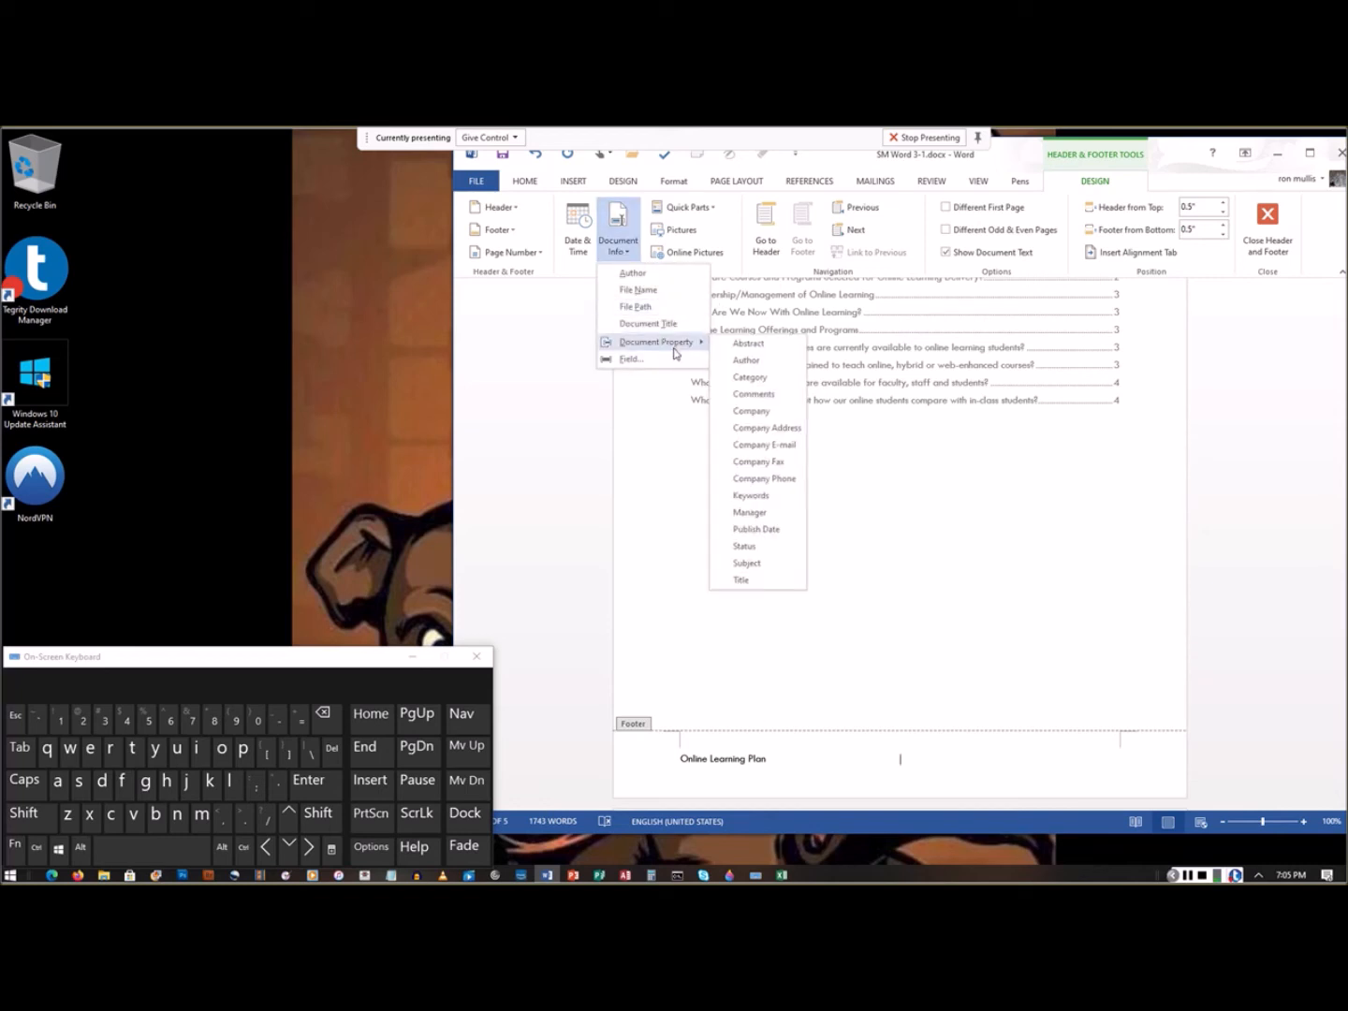
pyautogui.click(761, 411)
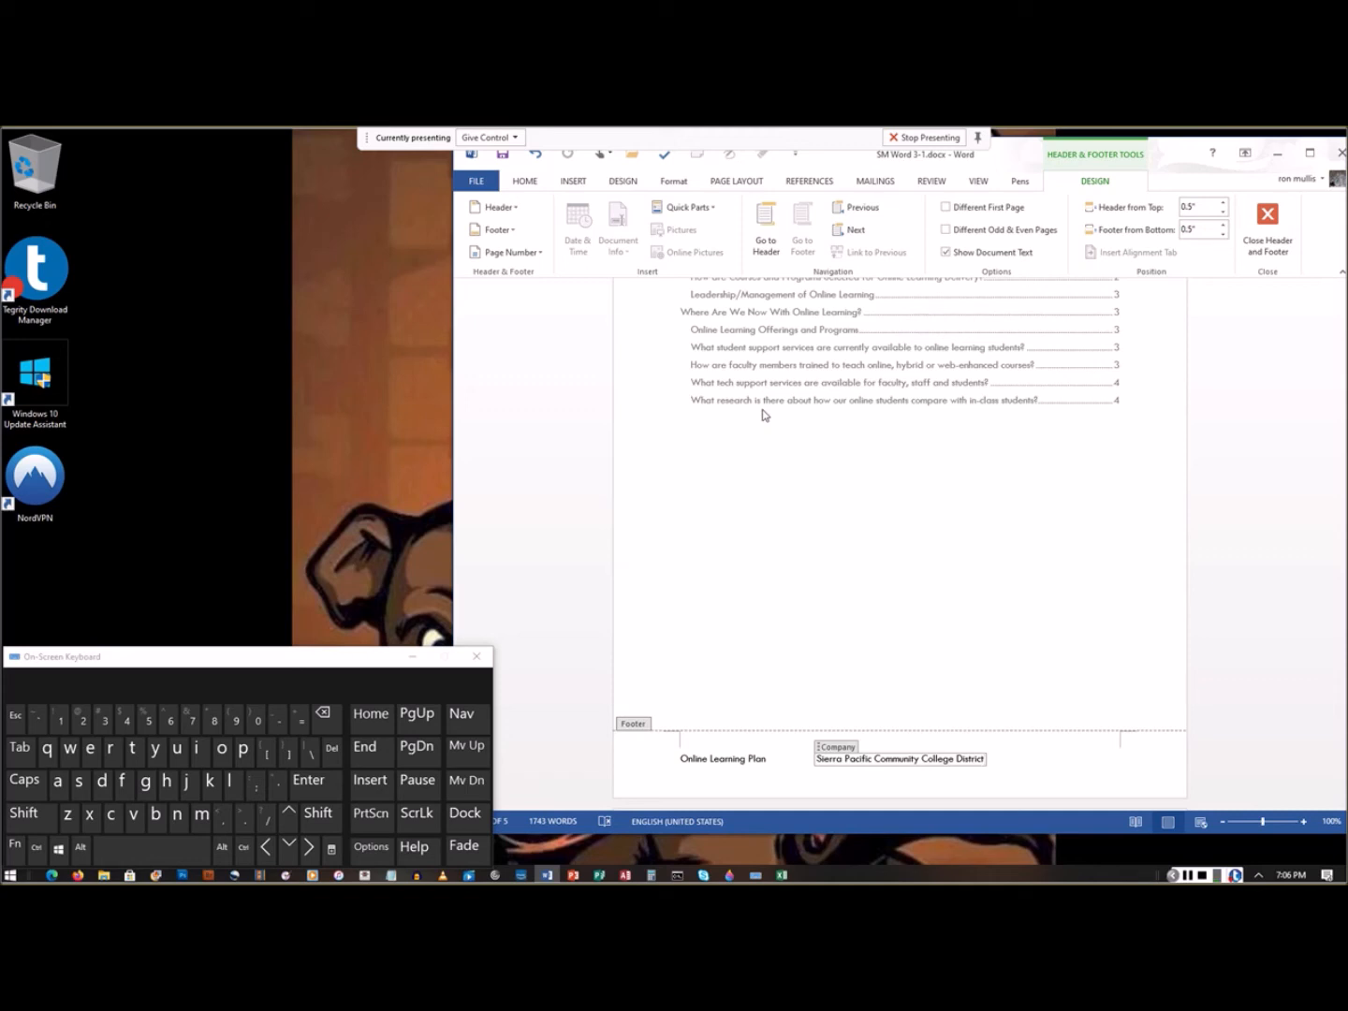
pyautogui.press('Right')
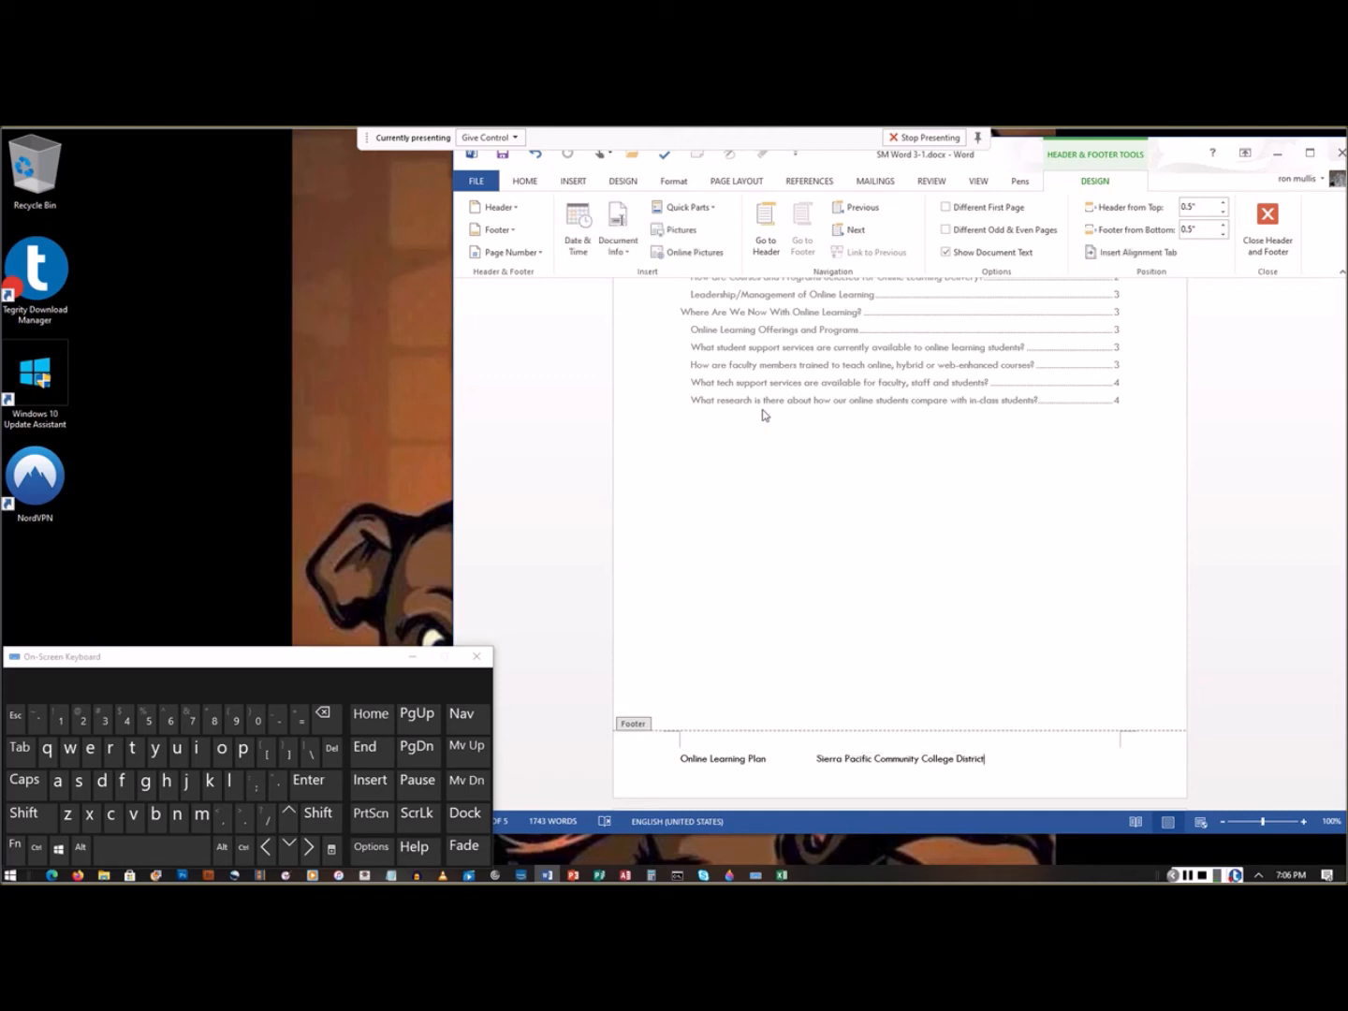
pyautogui.press('Tab')
# Step: Browse the Insert tab's Page Number options for a current-position format
pyautogui.click(578, 182)
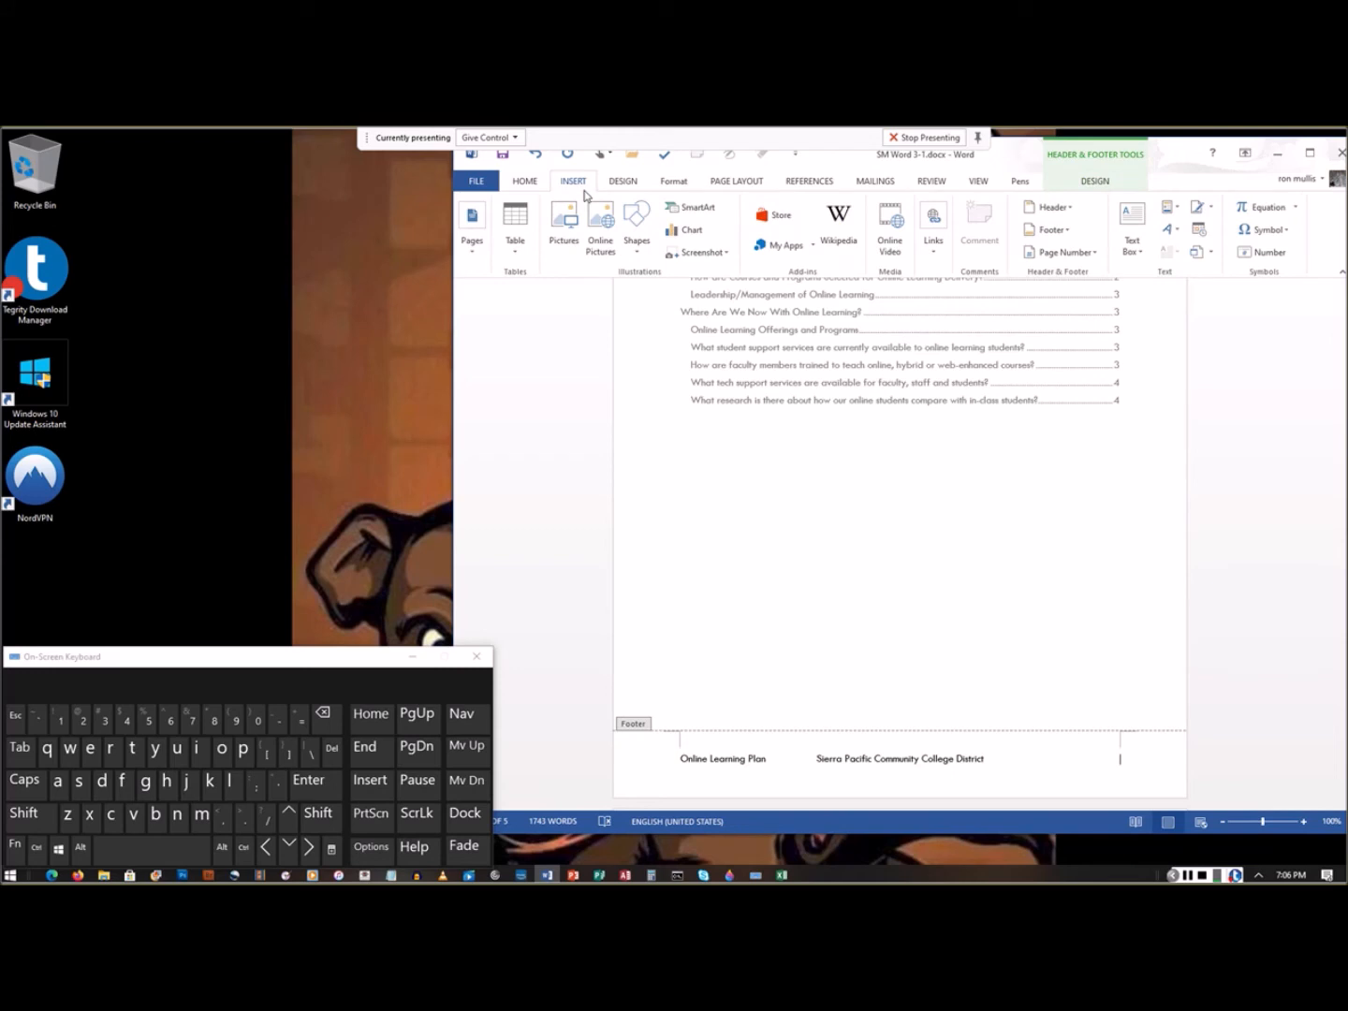
pyautogui.click(1097, 254)
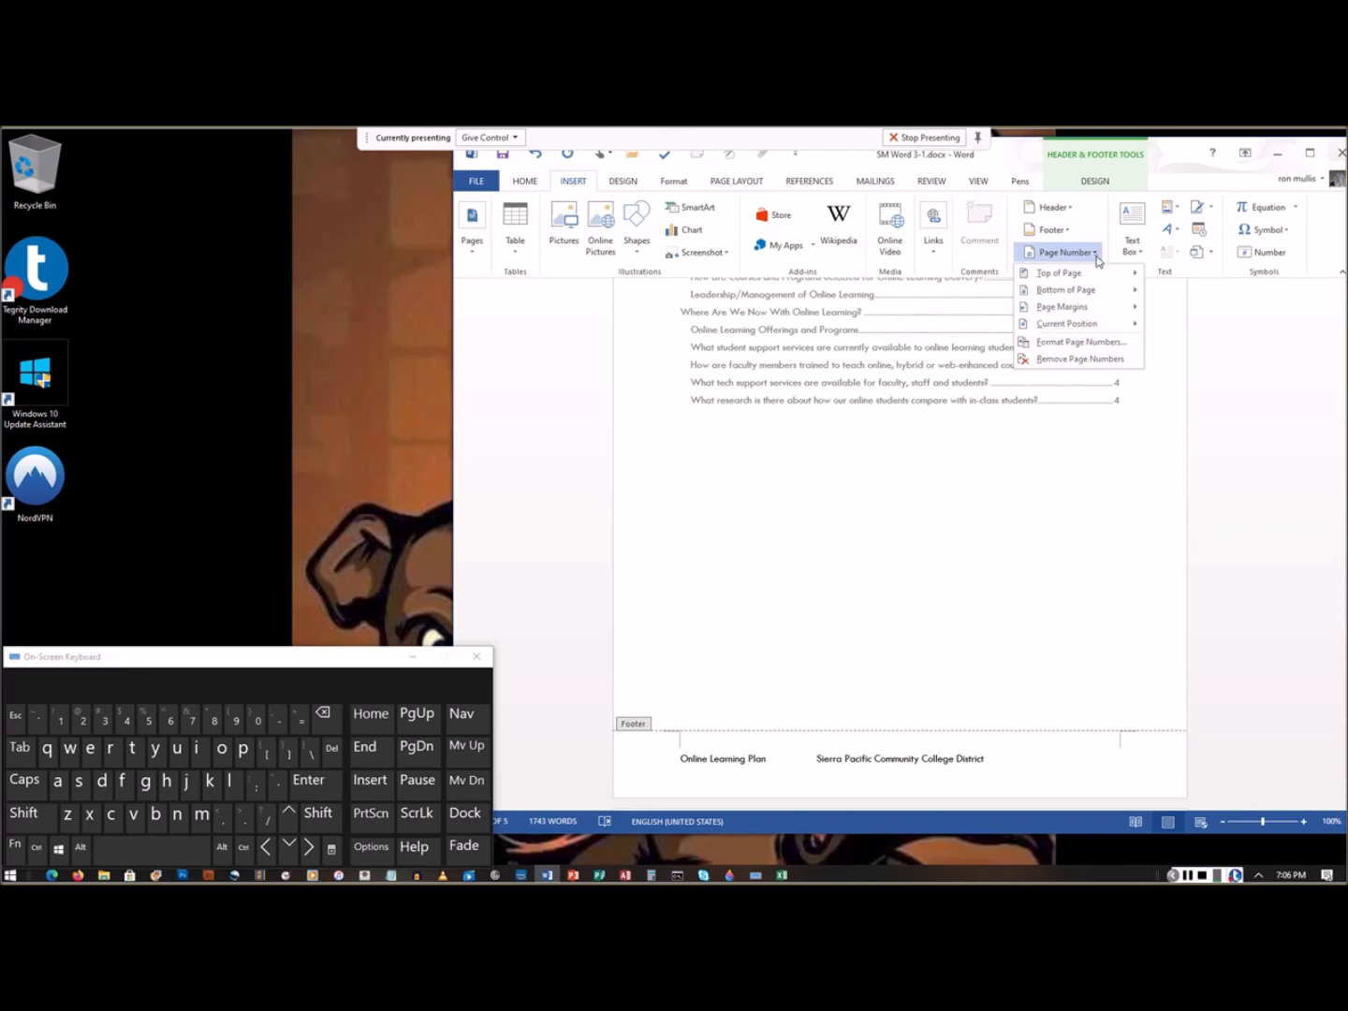
pyautogui.moveTo(1099, 324)
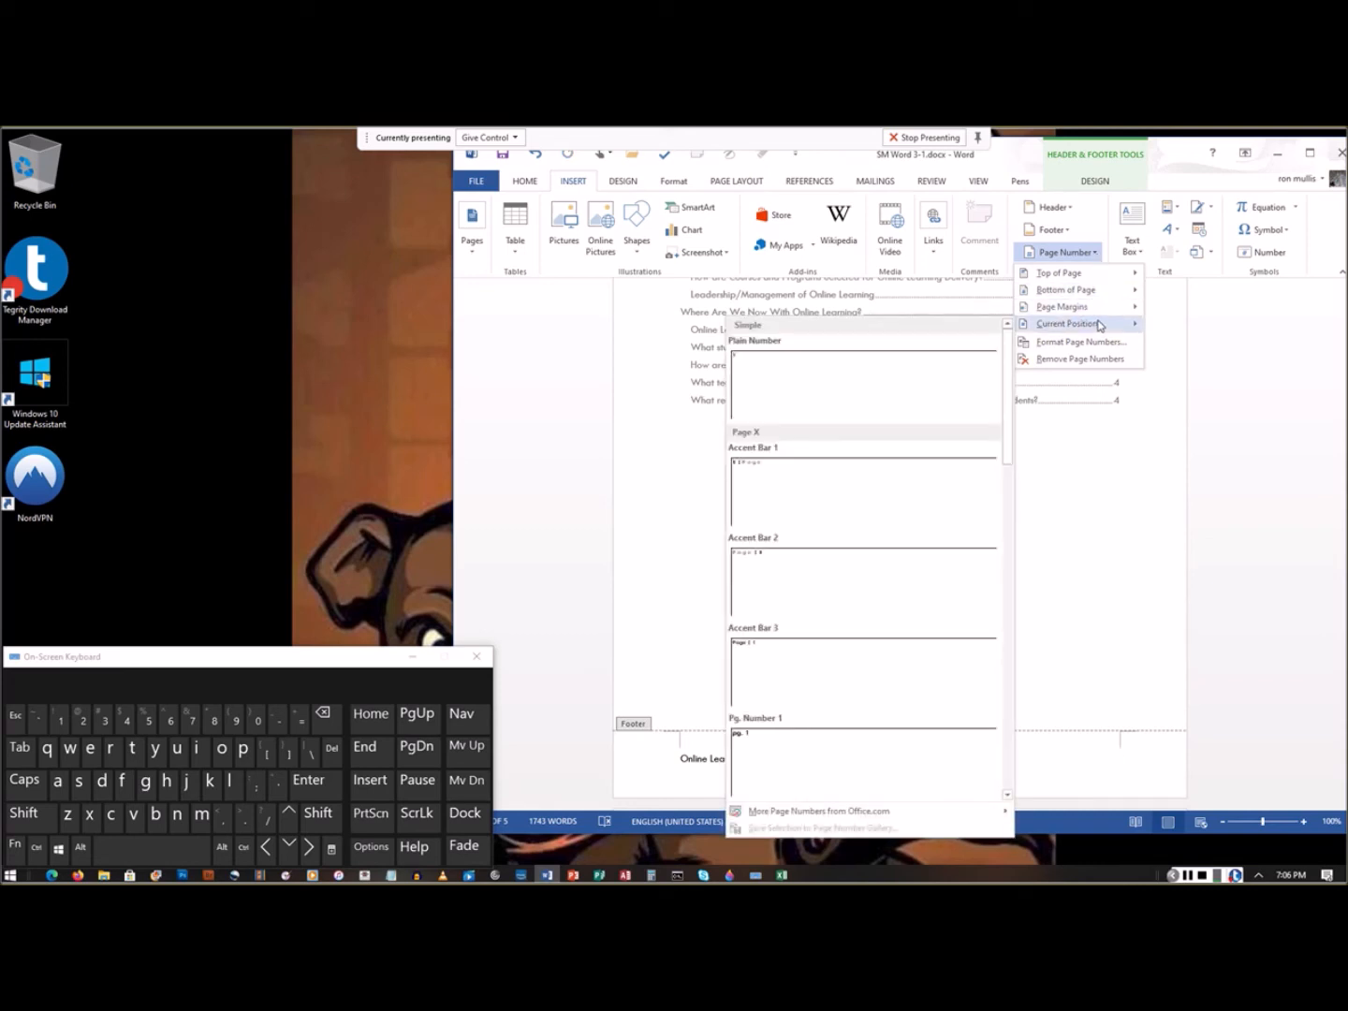
pyautogui.scroll(-10, 871, 498)
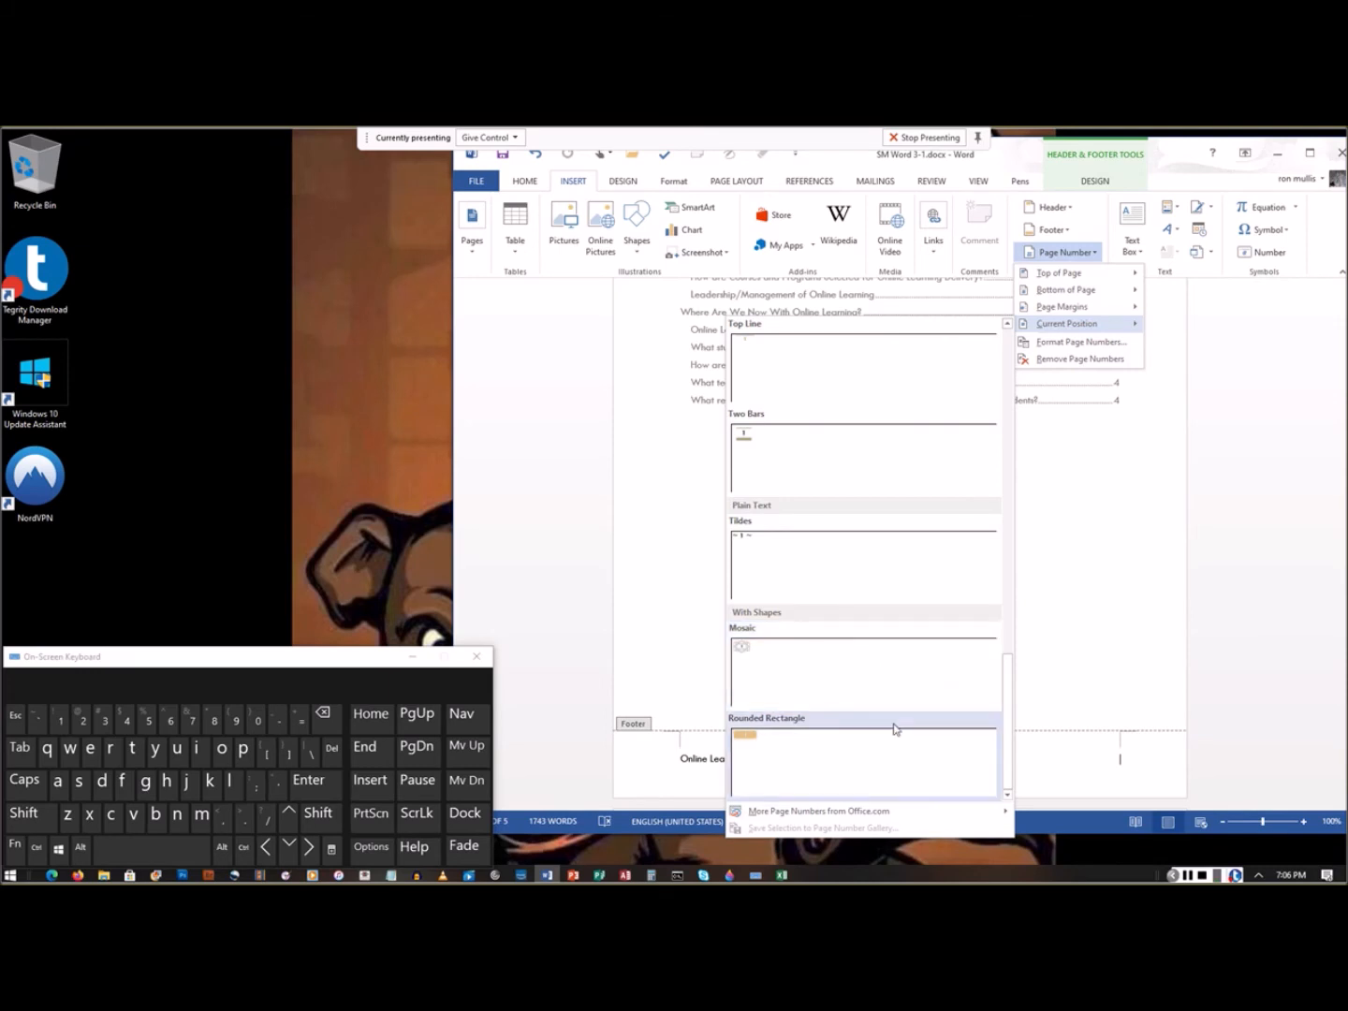
pyautogui.scroll(5, 909, 713)
pyautogui.scroll(3, 914, 710)
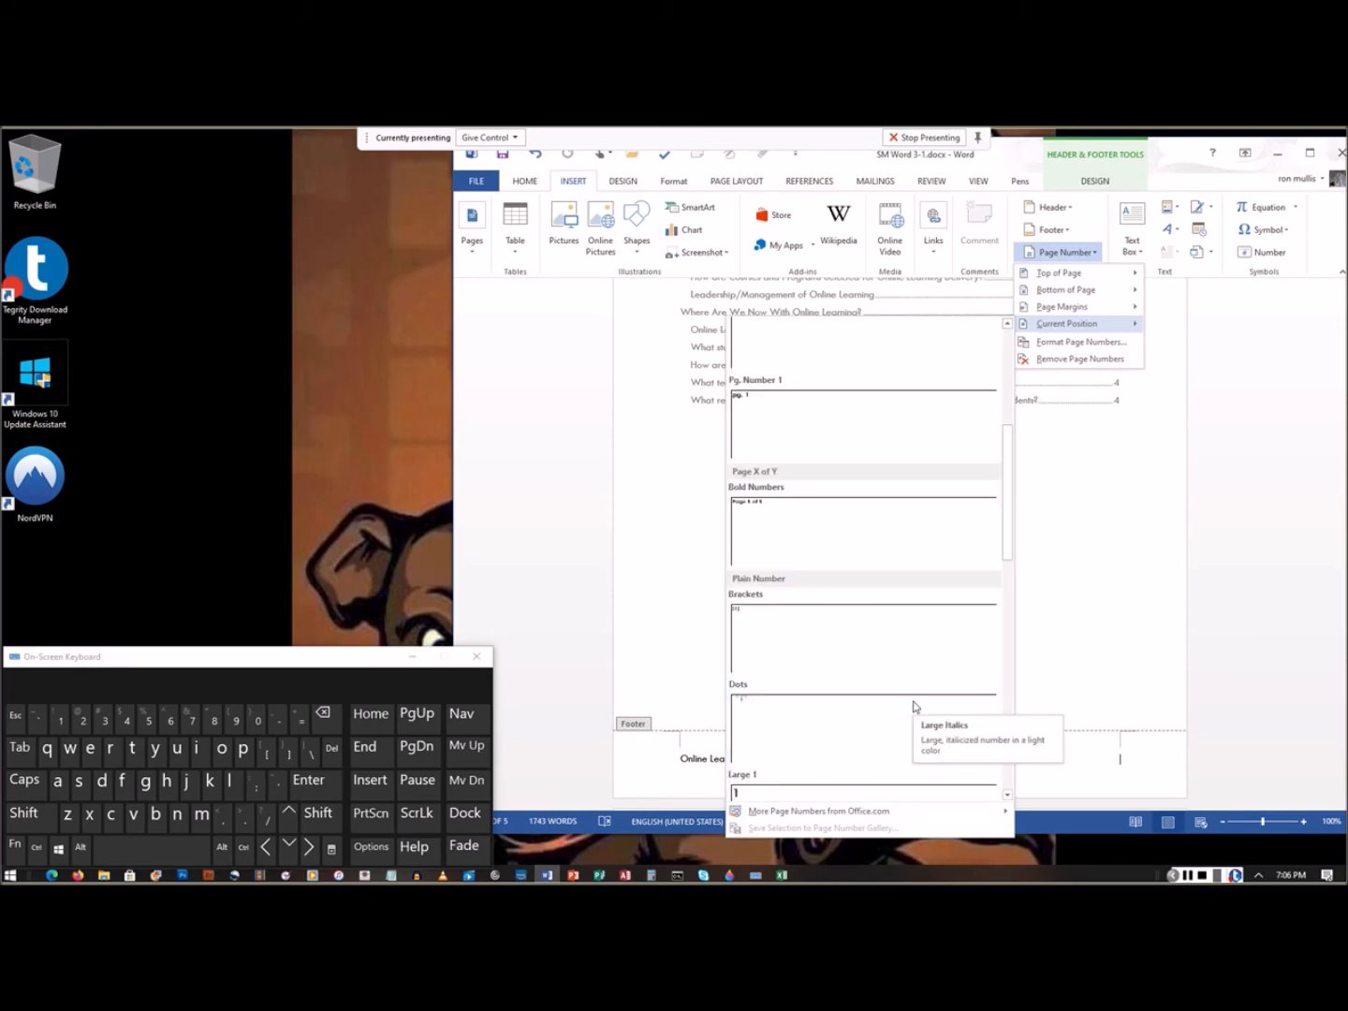
pyautogui.scroll(3, 913, 707)
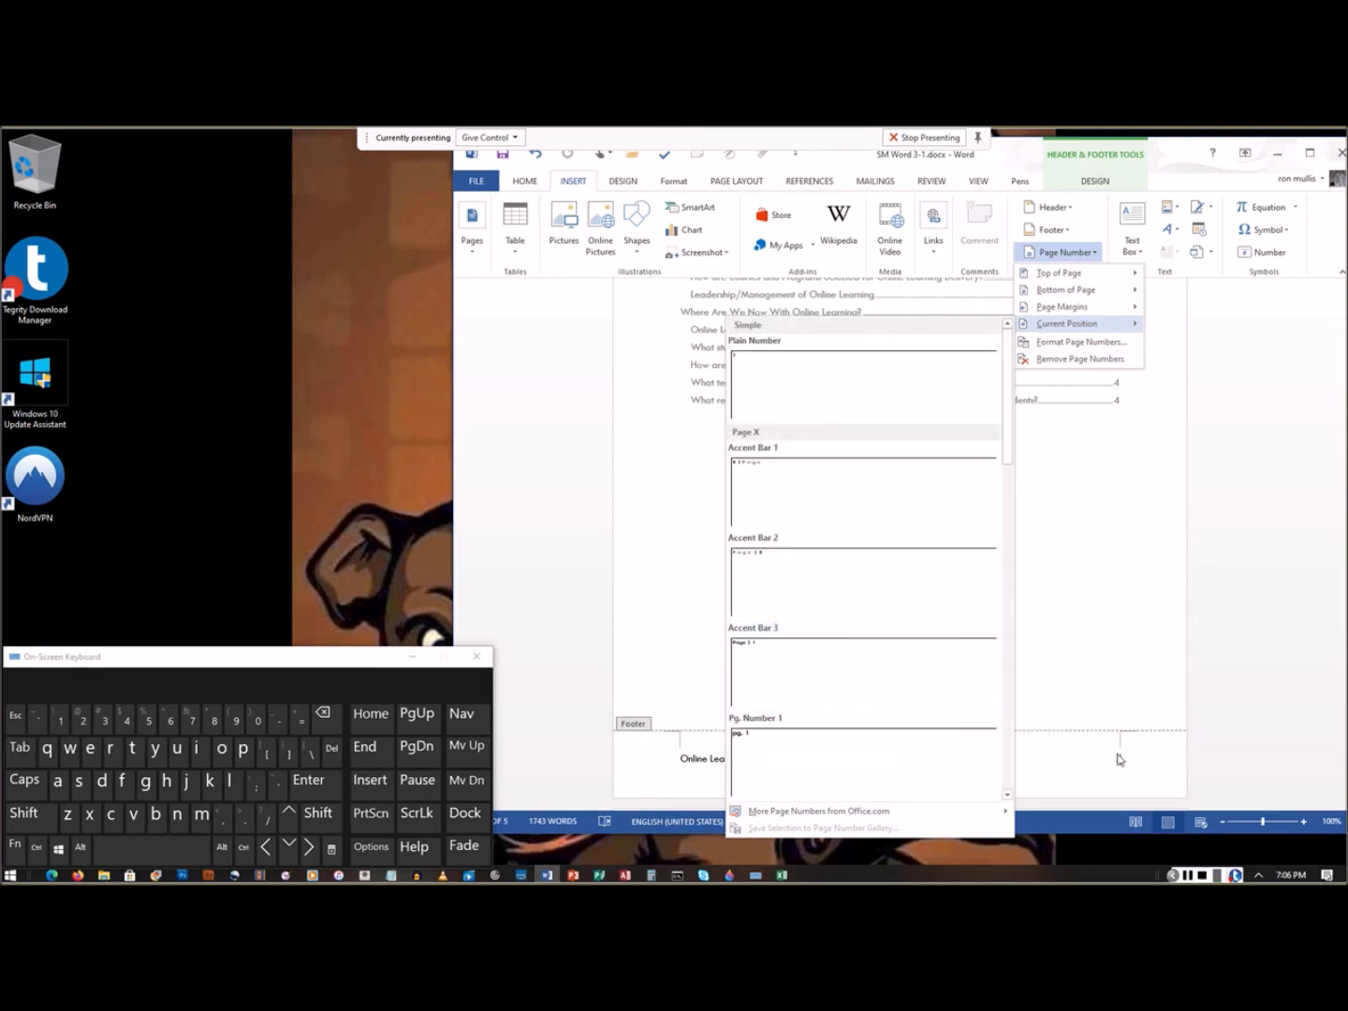
pyautogui.click(1187, 875)
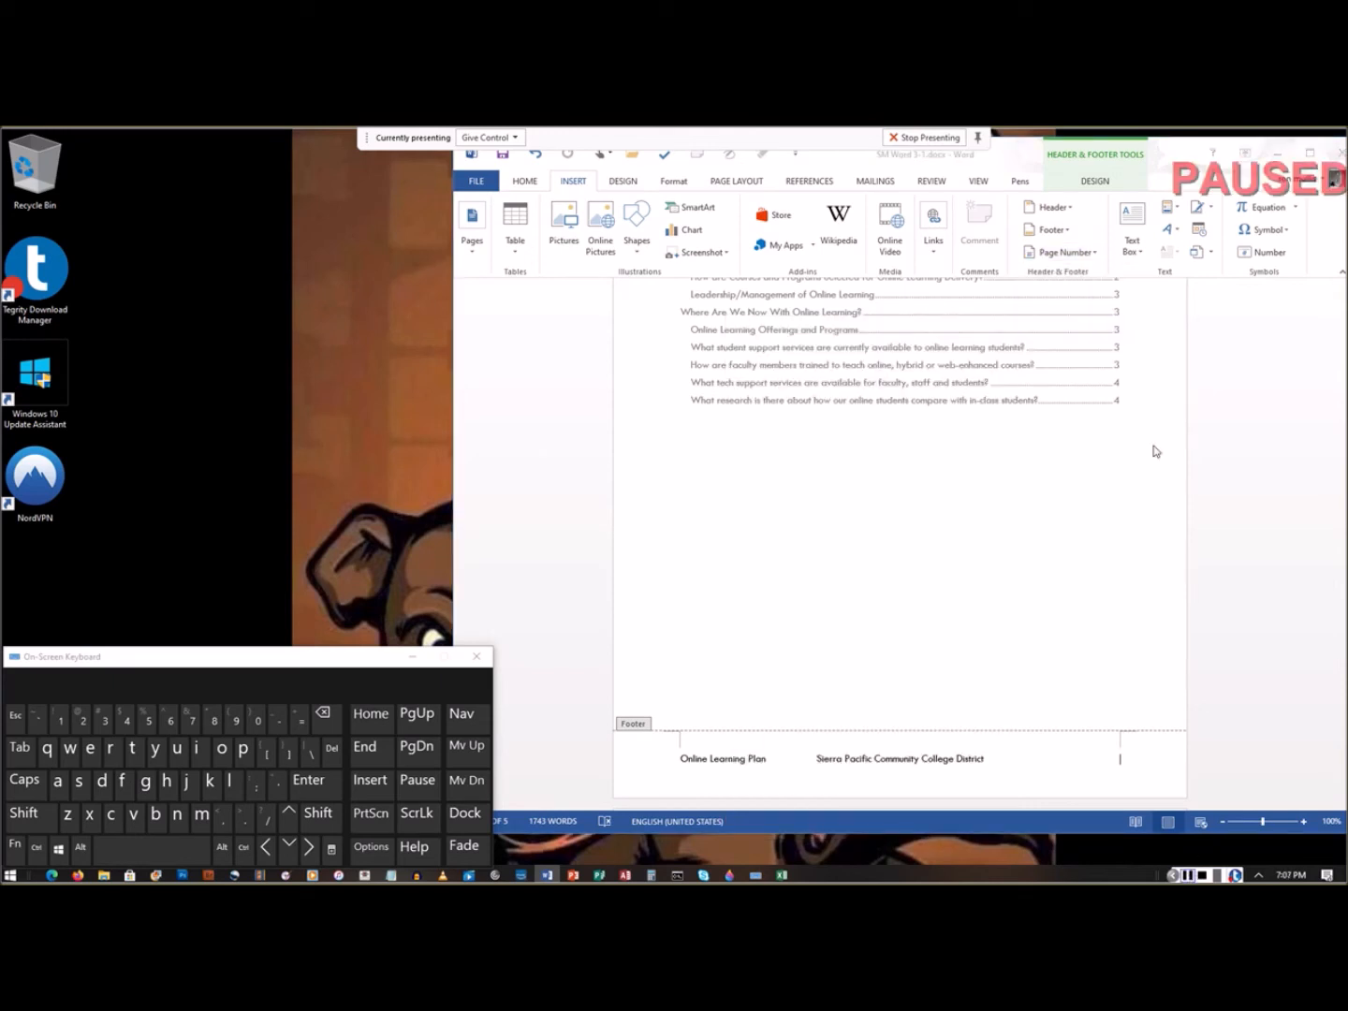
# Step: Insert a bold Page X of Y number at the cursor, showing Page 1 of 5
pyautogui.click(1097, 257)
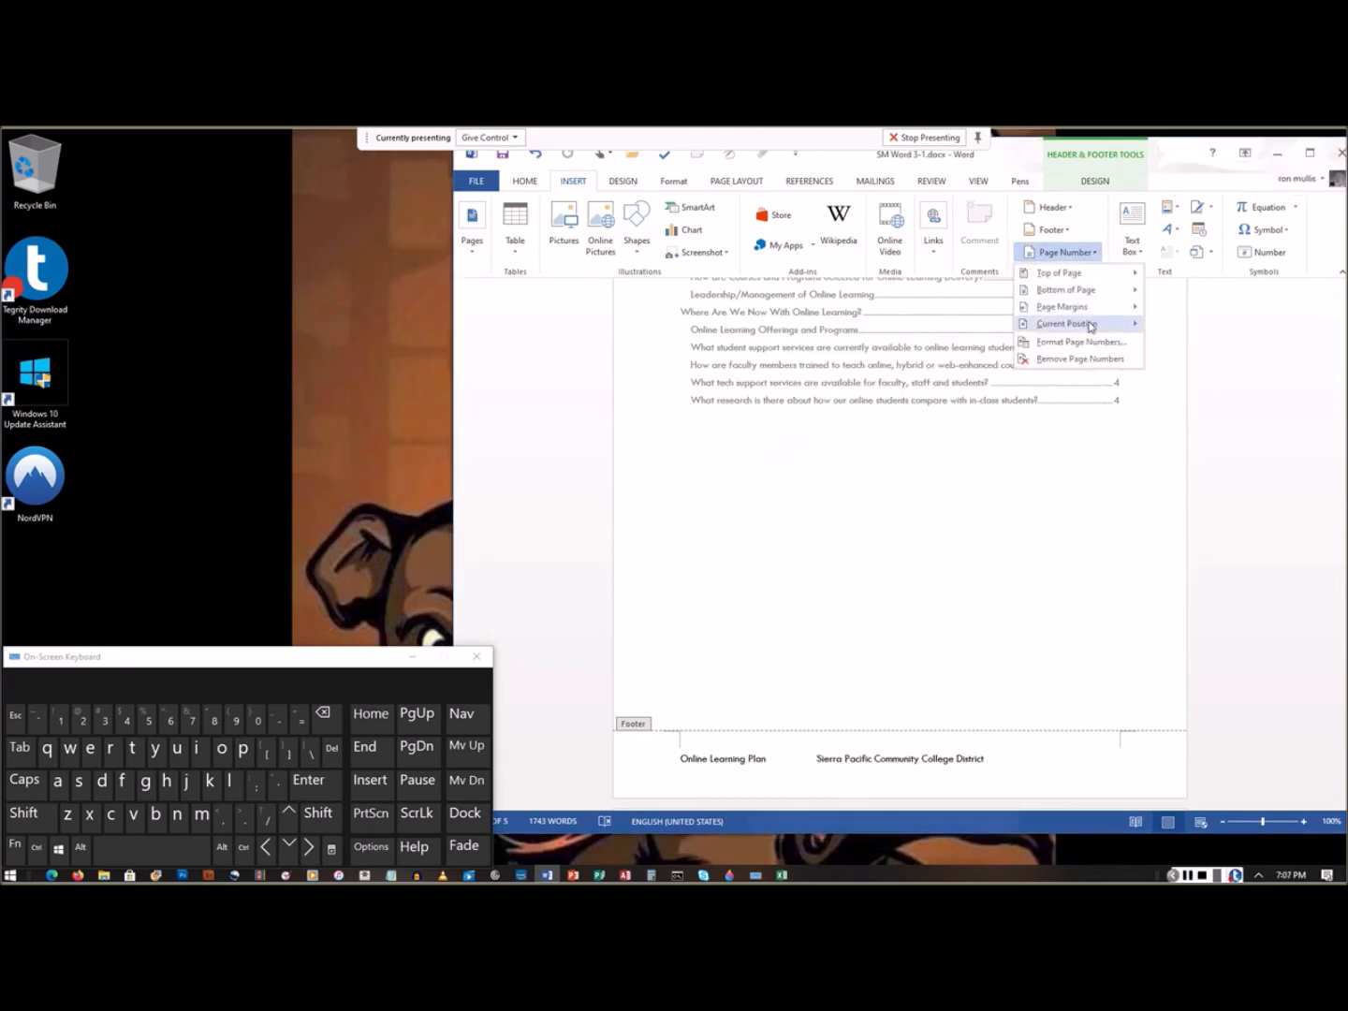
pyautogui.scroll(-6, 817, 681)
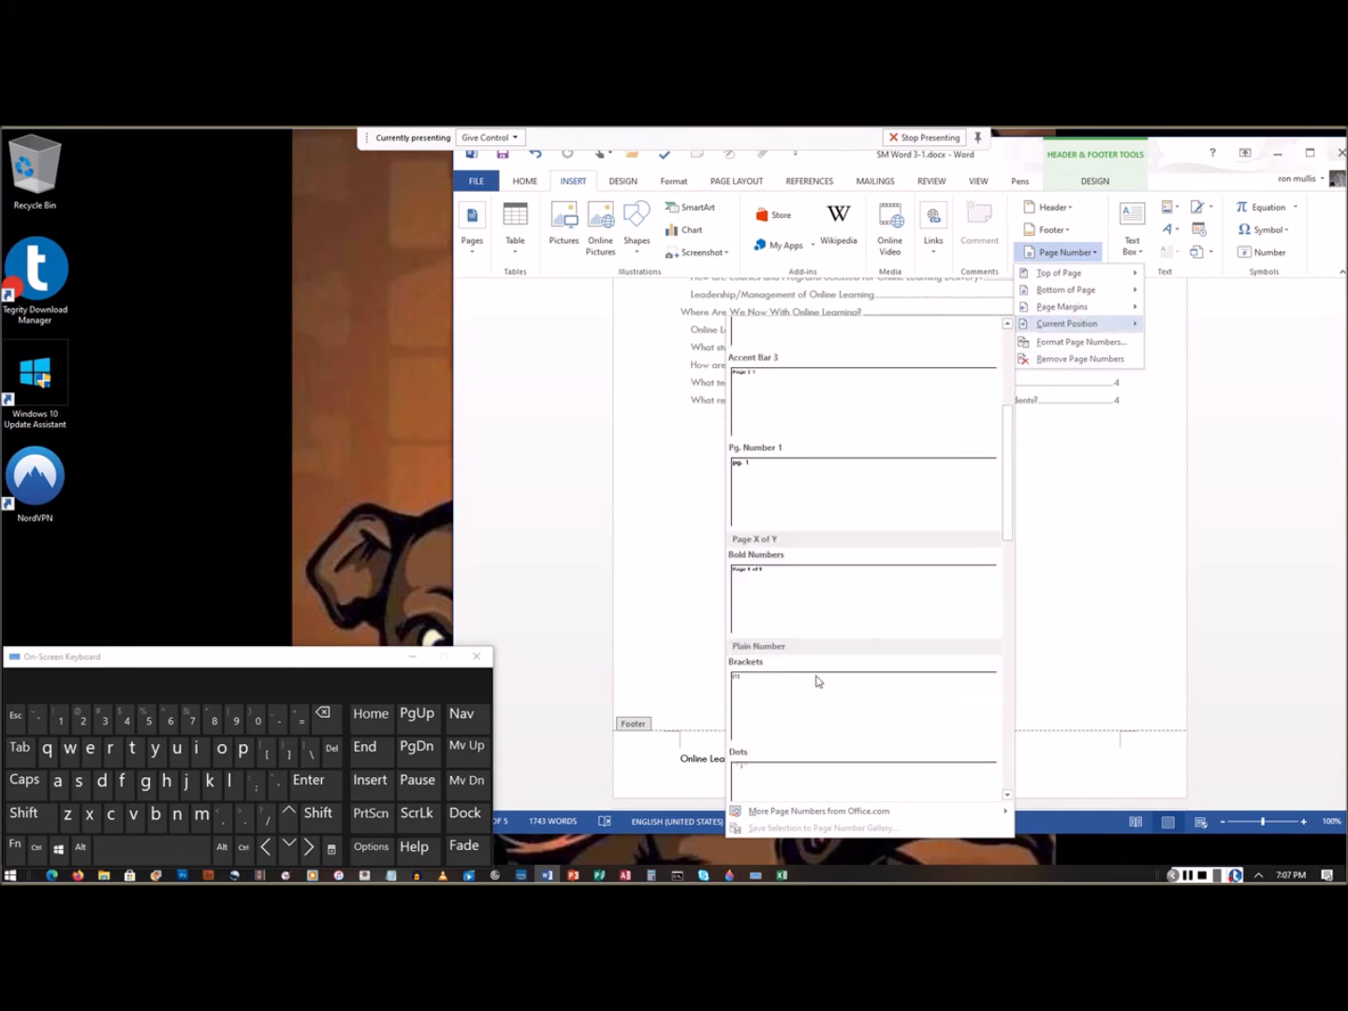
pyautogui.scroll(-10, 816, 679)
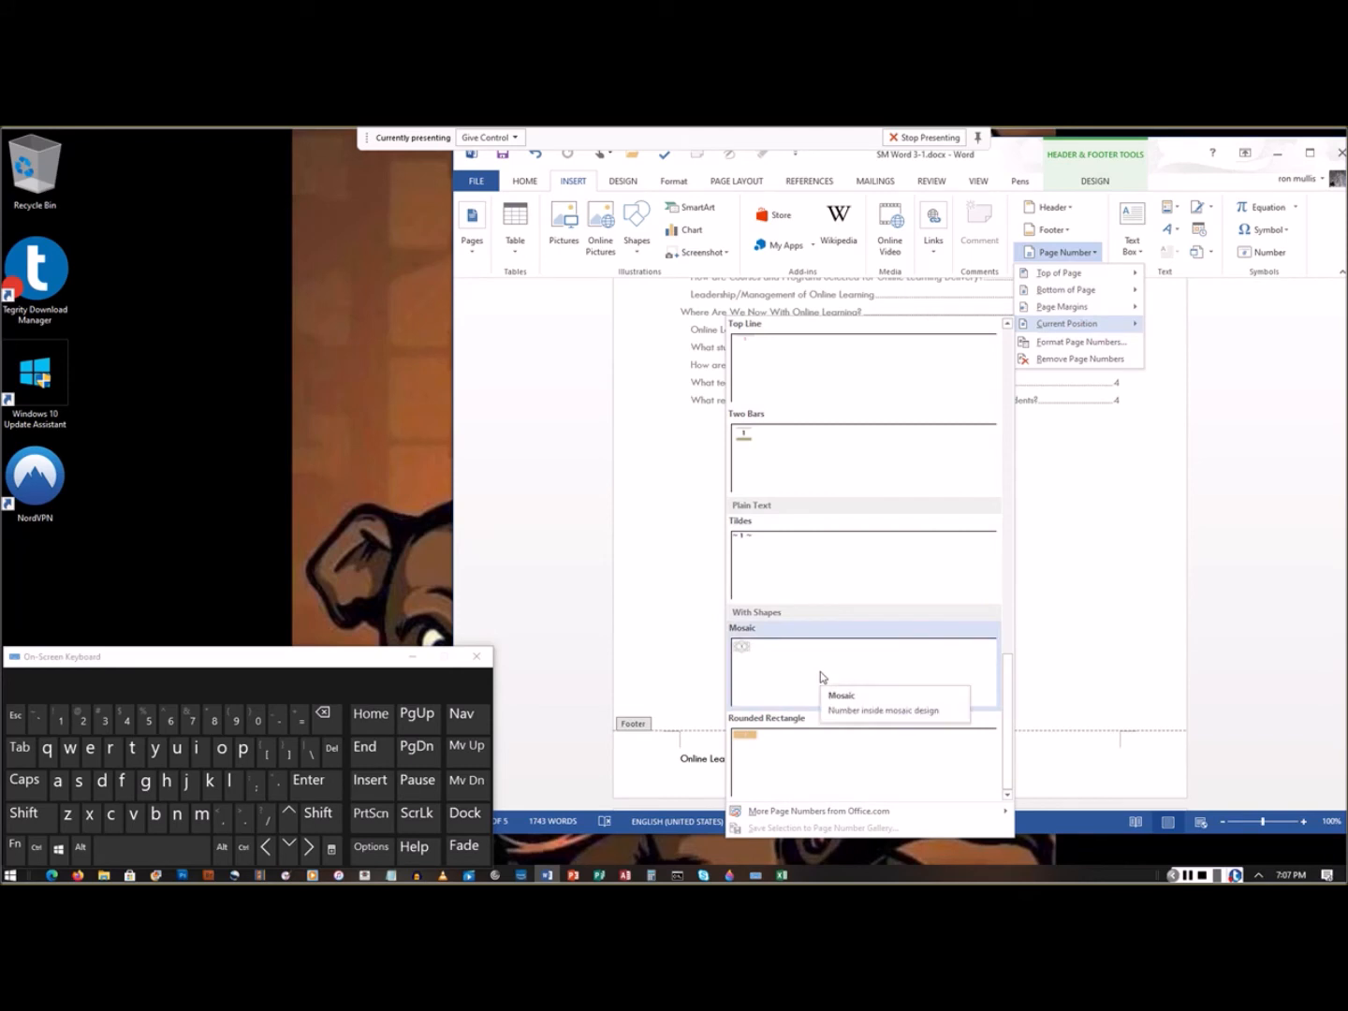
pyautogui.scroll(8, 822, 674)
pyautogui.scroll(6, 821, 671)
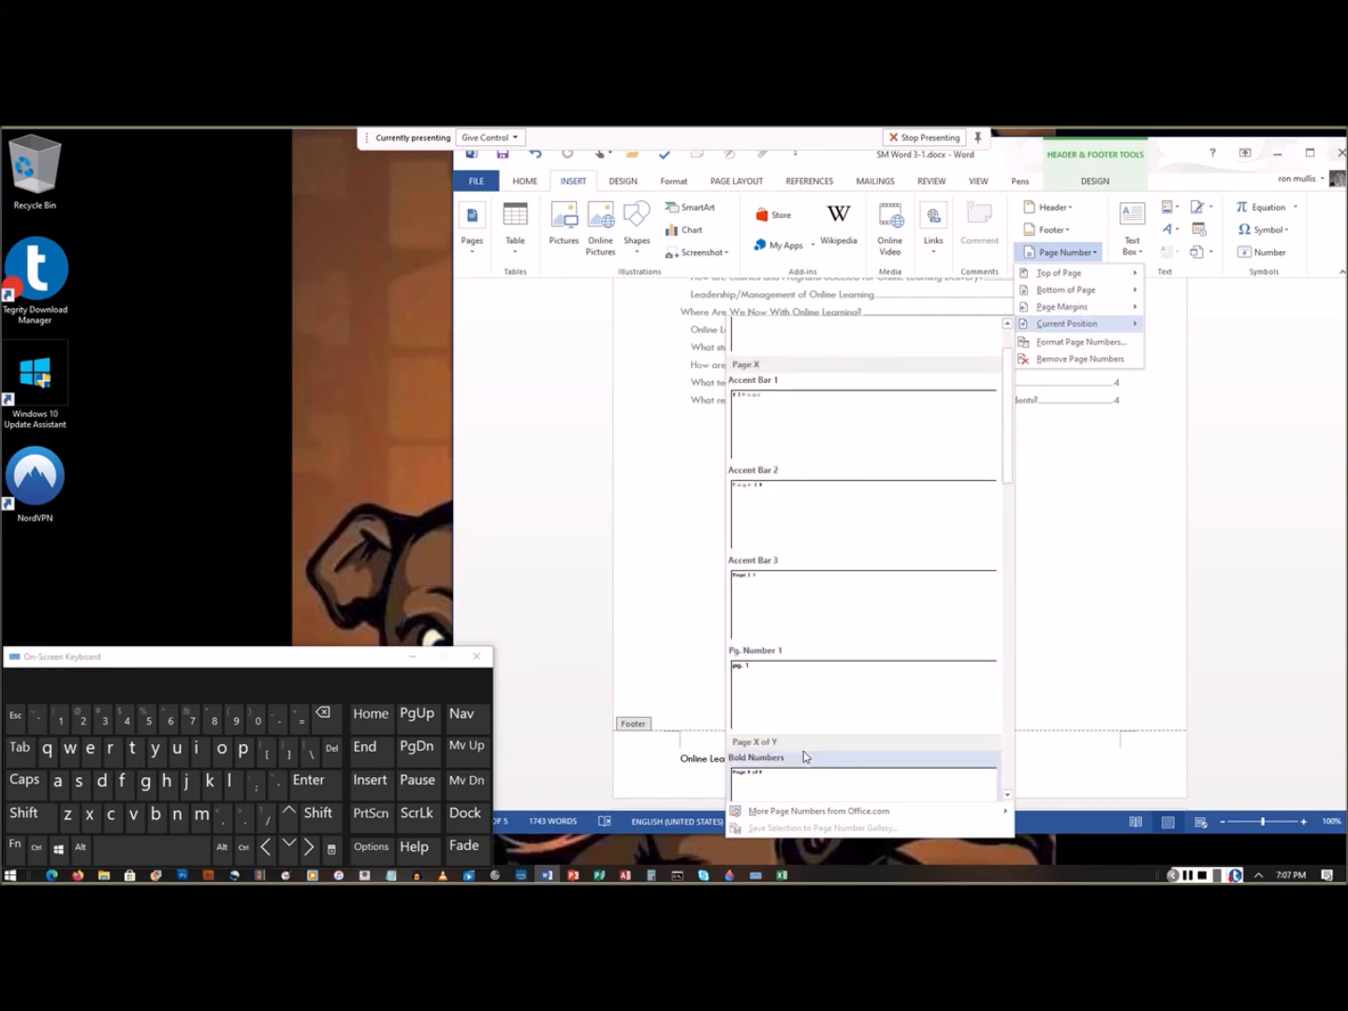
pyautogui.scroll(-5, 804, 712)
pyautogui.click(820, 541)
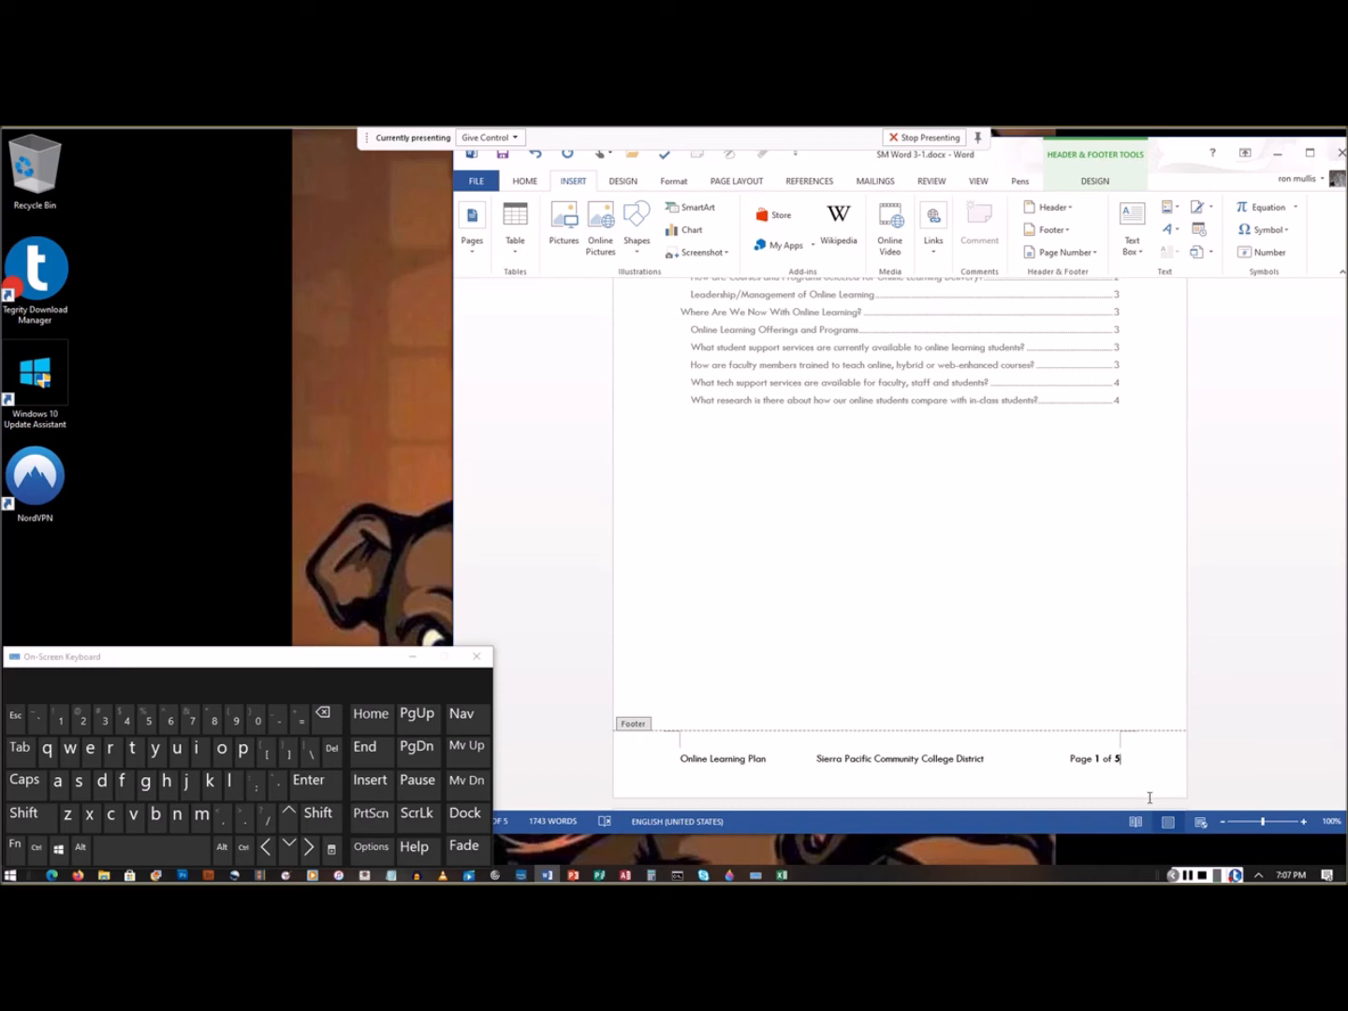
# Step: Set the footer text from 'Pacific' through 'Page 1 of 5' to 10-point size
pyautogui.moveTo(1135, 757); pyautogui.dragTo(654, 750)
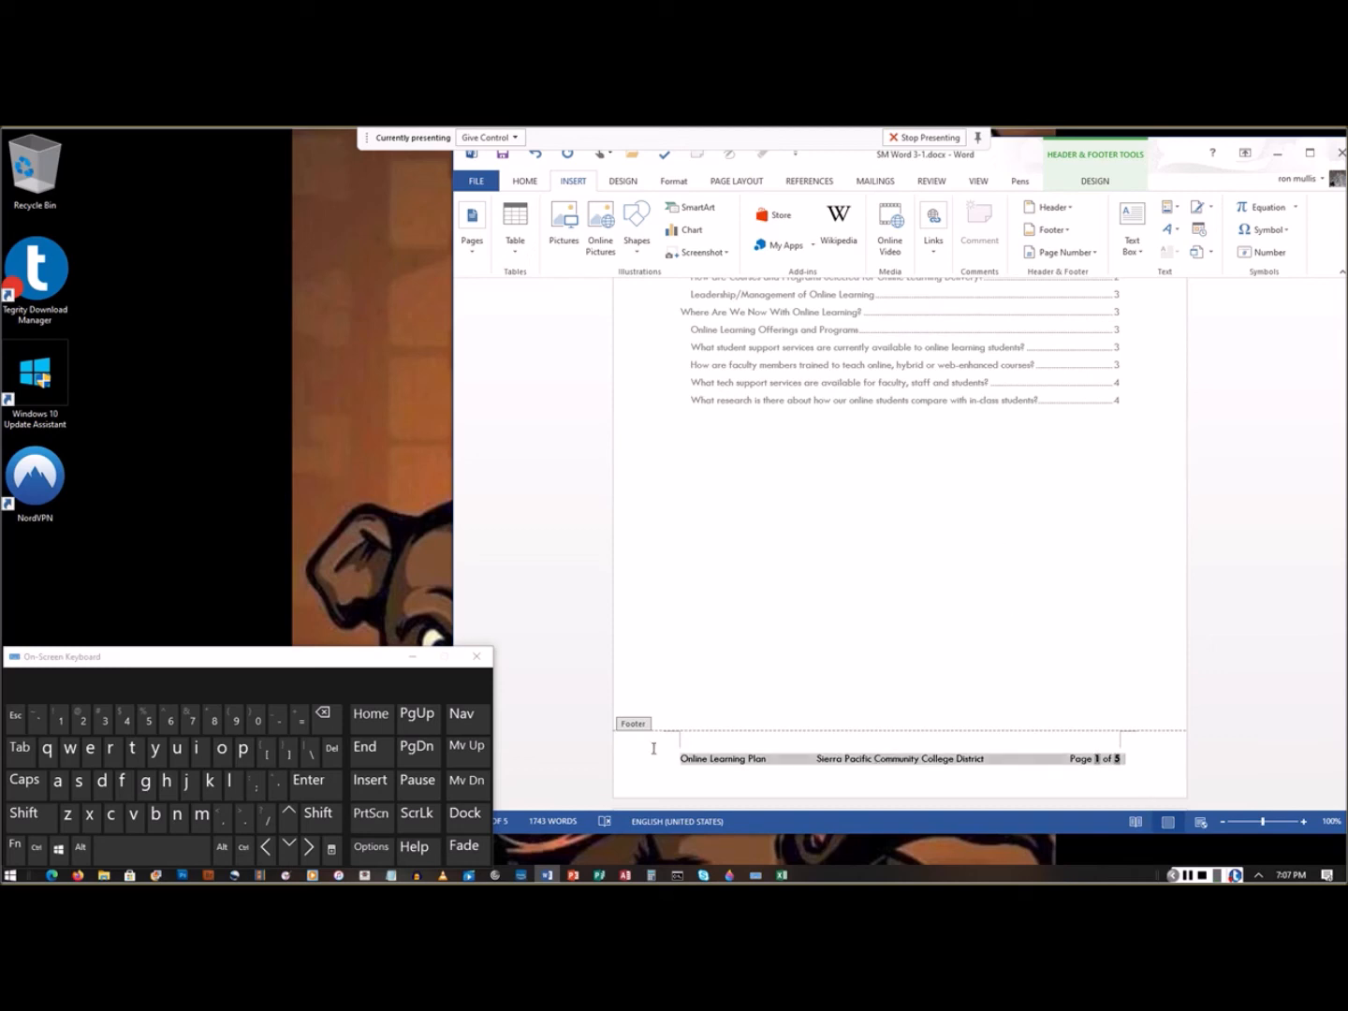
pyautogui.click(525, 183)
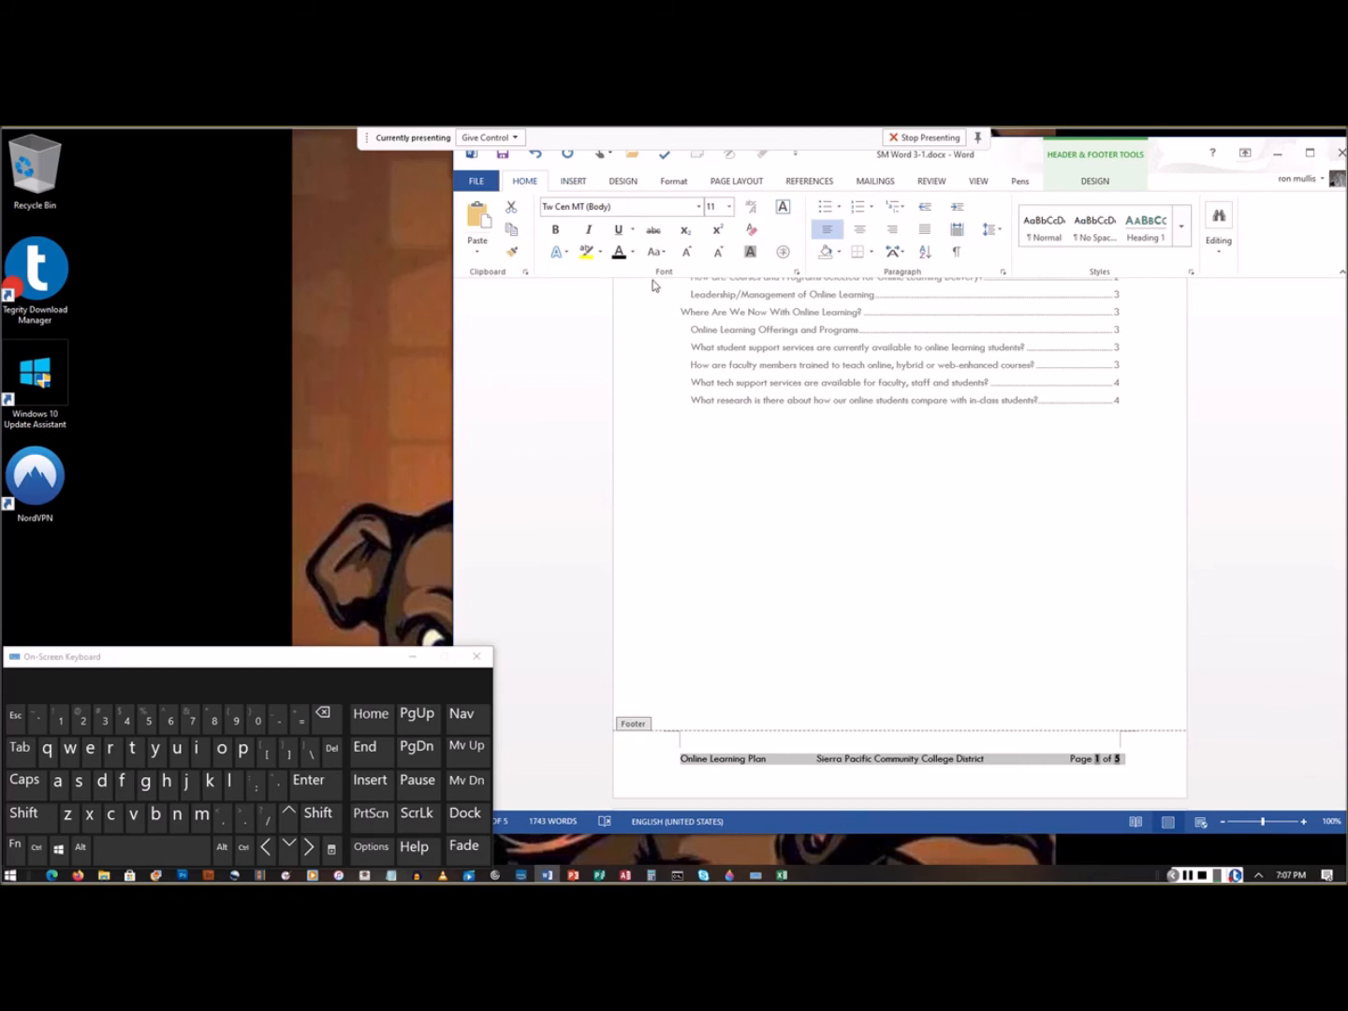
pyautogui.click(730, 209)
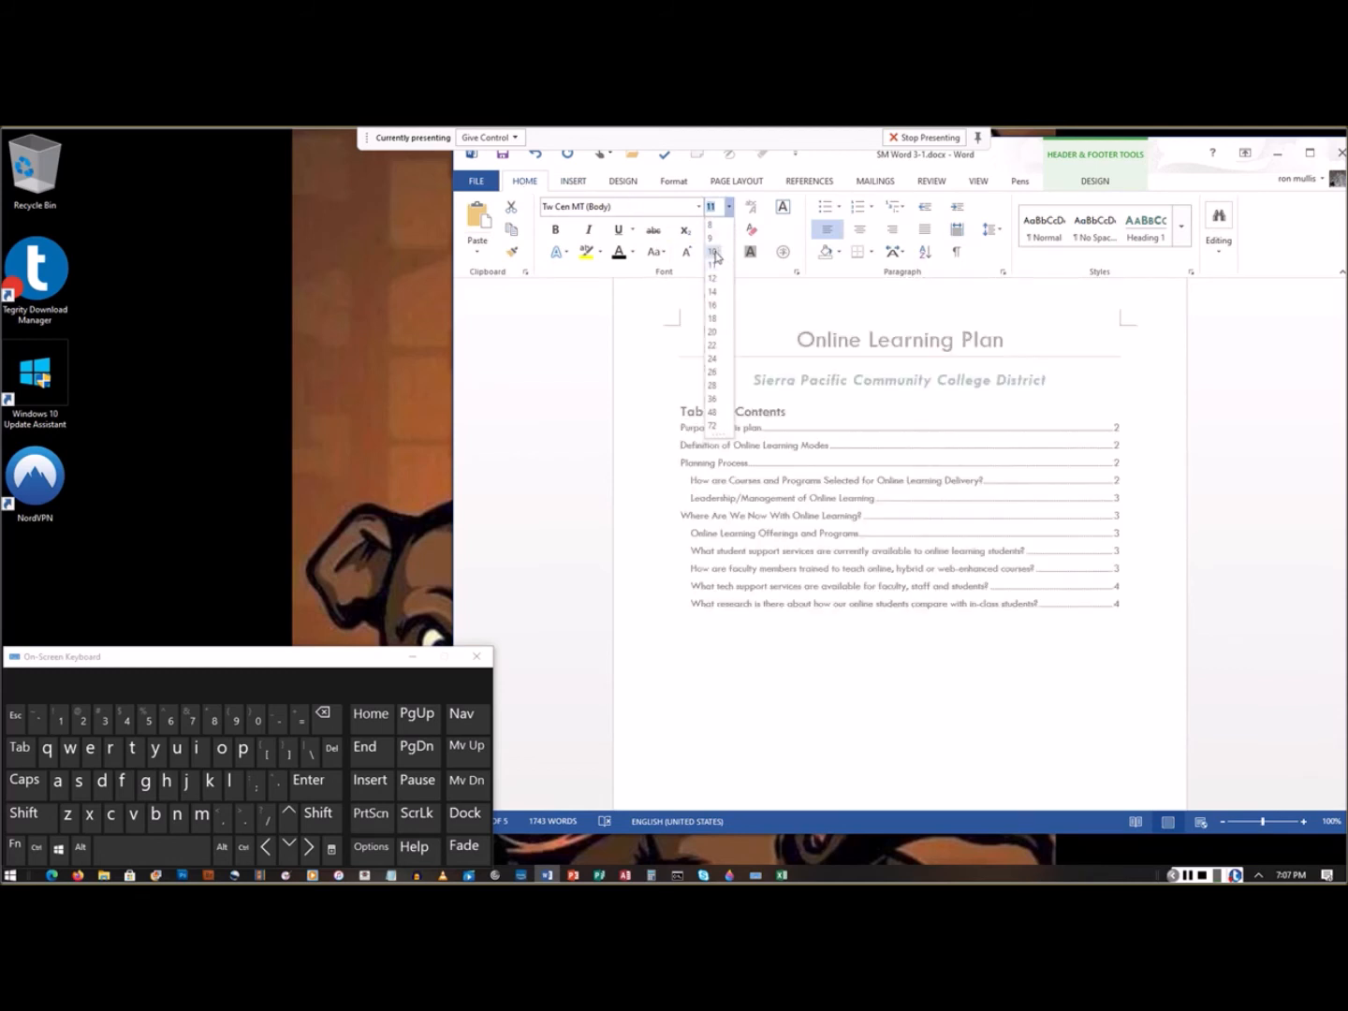
pyautogui.click(714, 253)
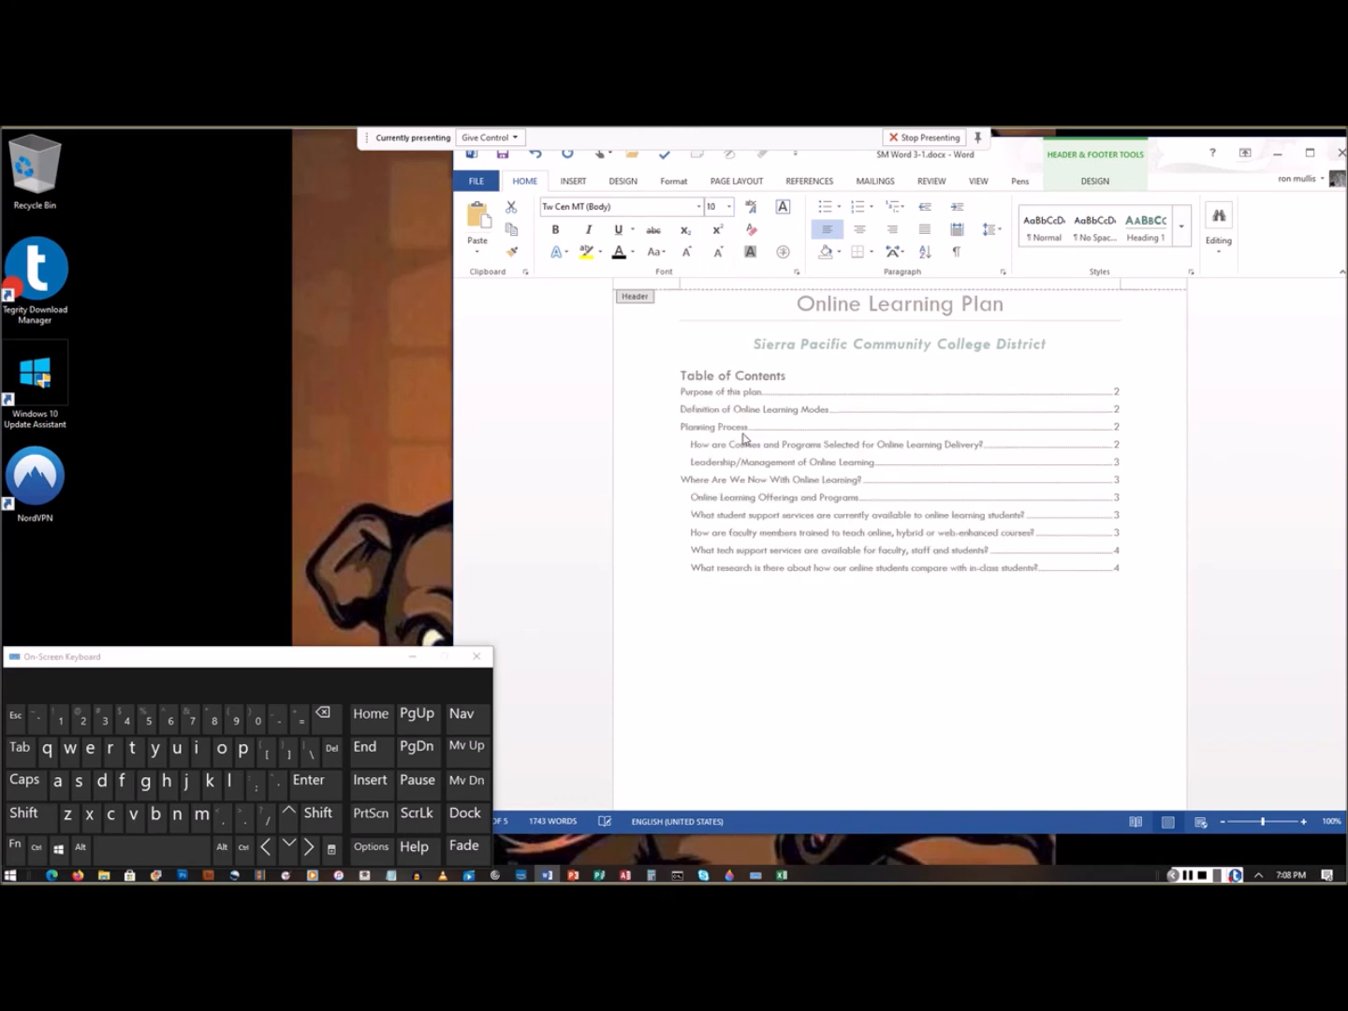
pyautogui.scroll(-3, 831, 663)
pyautogui.scroll(-1, 837, 662)
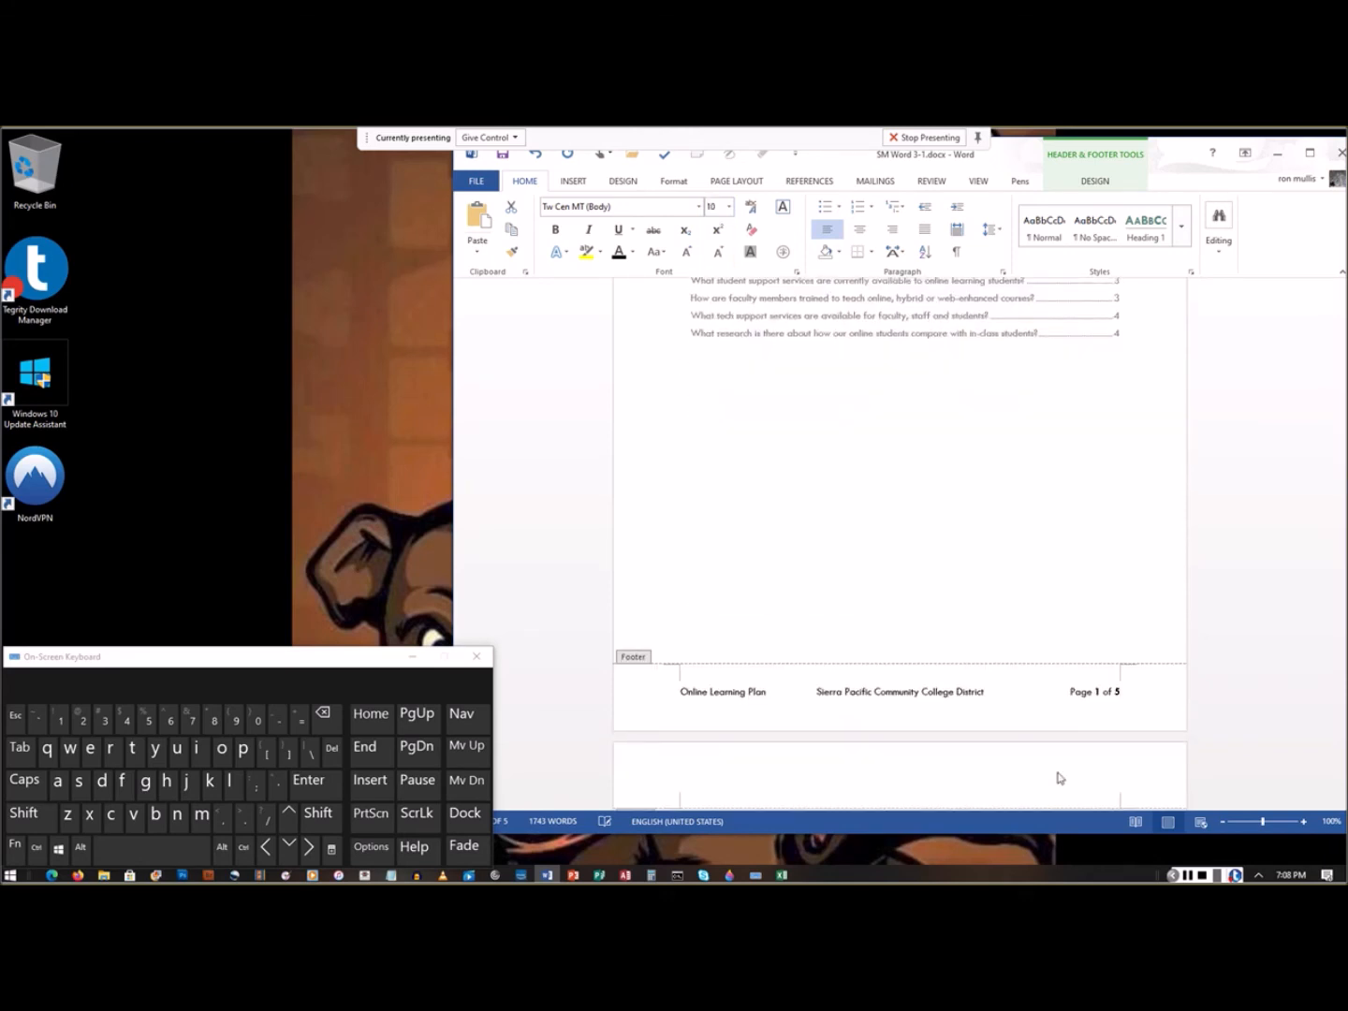
# Step: Reselect the entire footer line and enter 10 as its font size
pyautogui.click(1132, 691)
pyautogui.moveTo(1133, 692); pyautogui.dragTo(709, 684)
pyautogui.click(720, 206)
pyautogui.write('10')
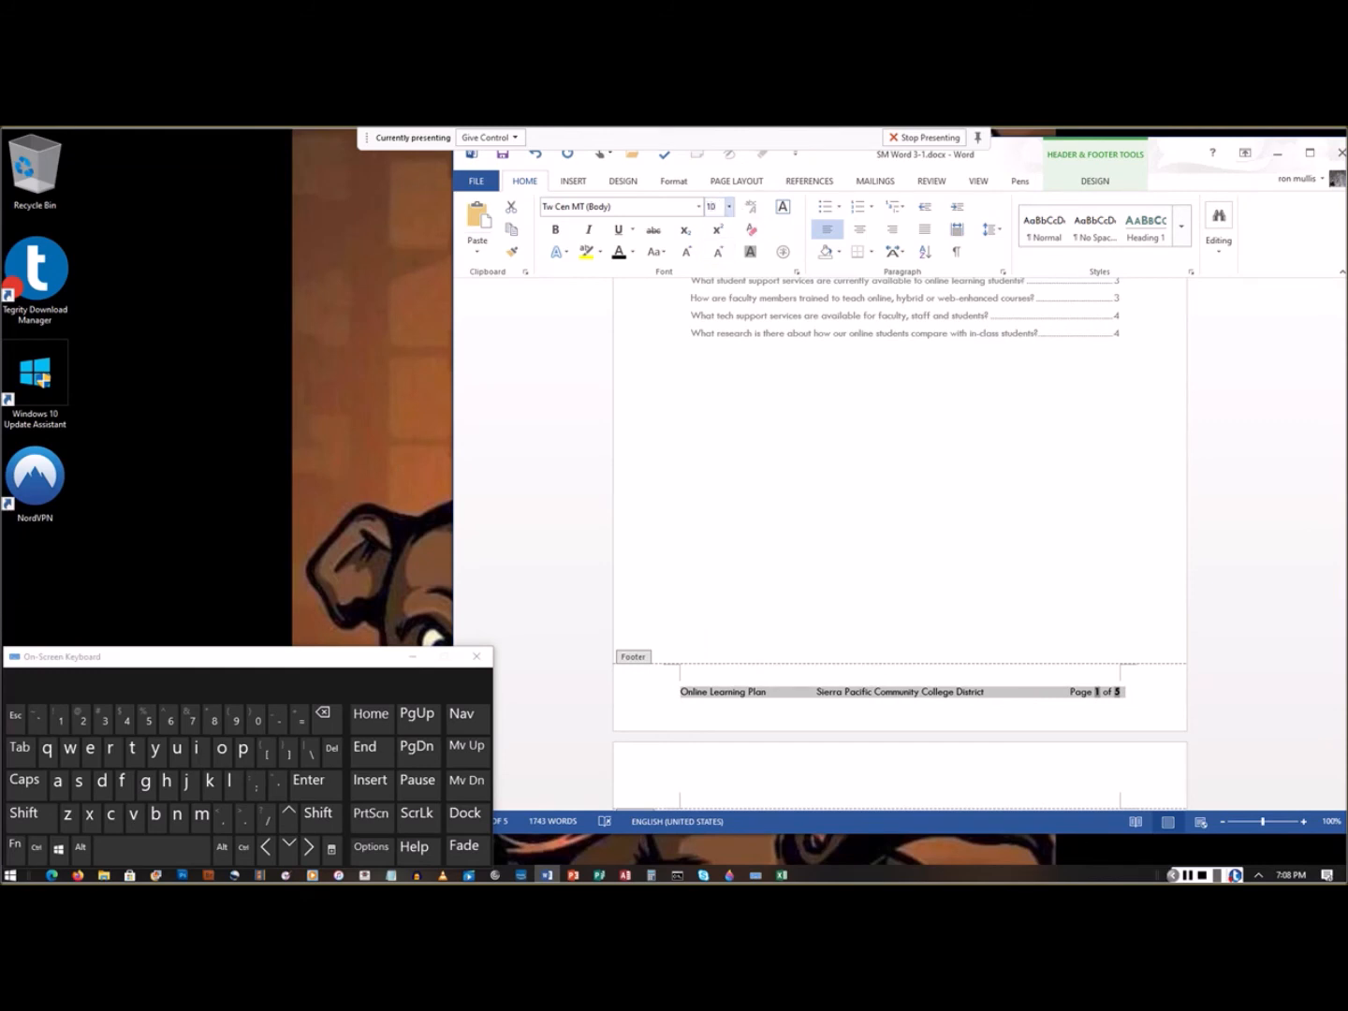
pyautogui.press('Return')
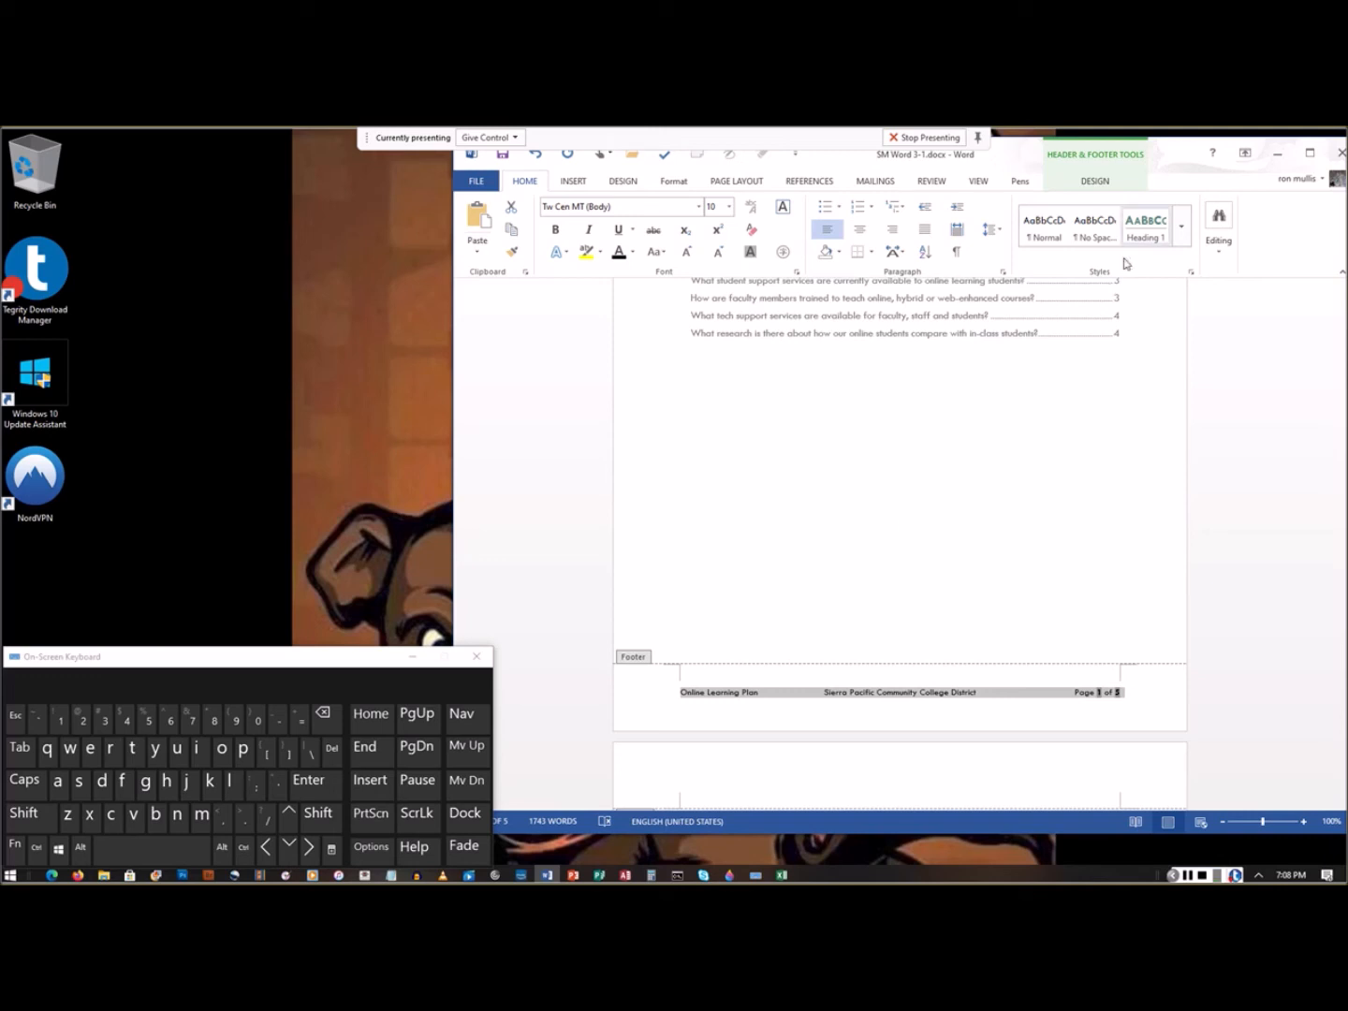
pyautogui.click(1068, 185)
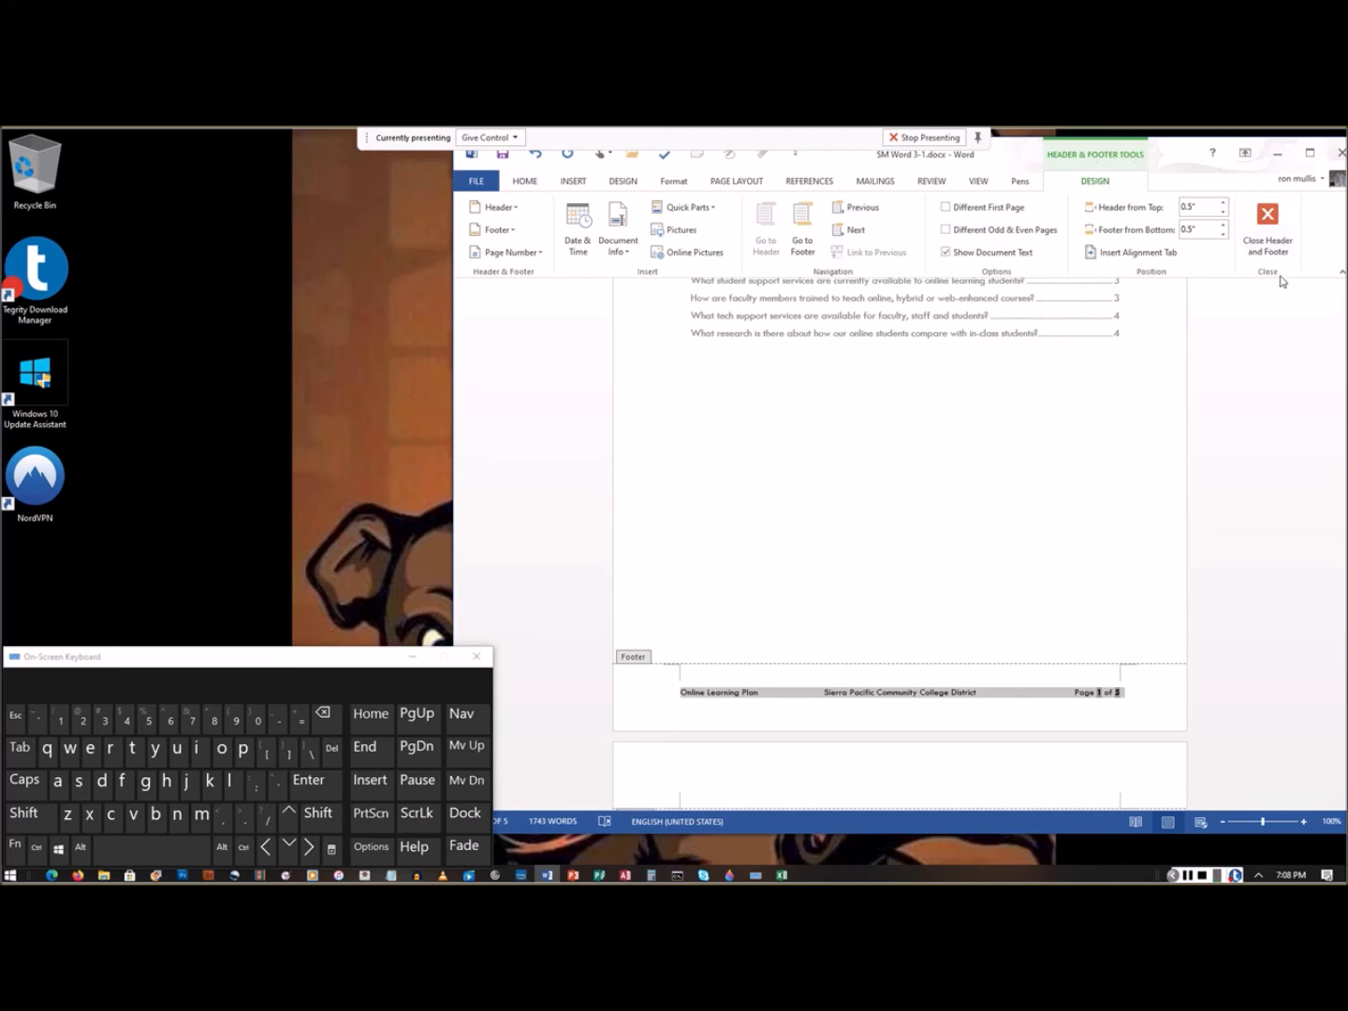
# Step: Close footer editing and scroll to page 2's footnotes above its Page 2 of 5 footer
pyautogui.doubleClick(931, 526)
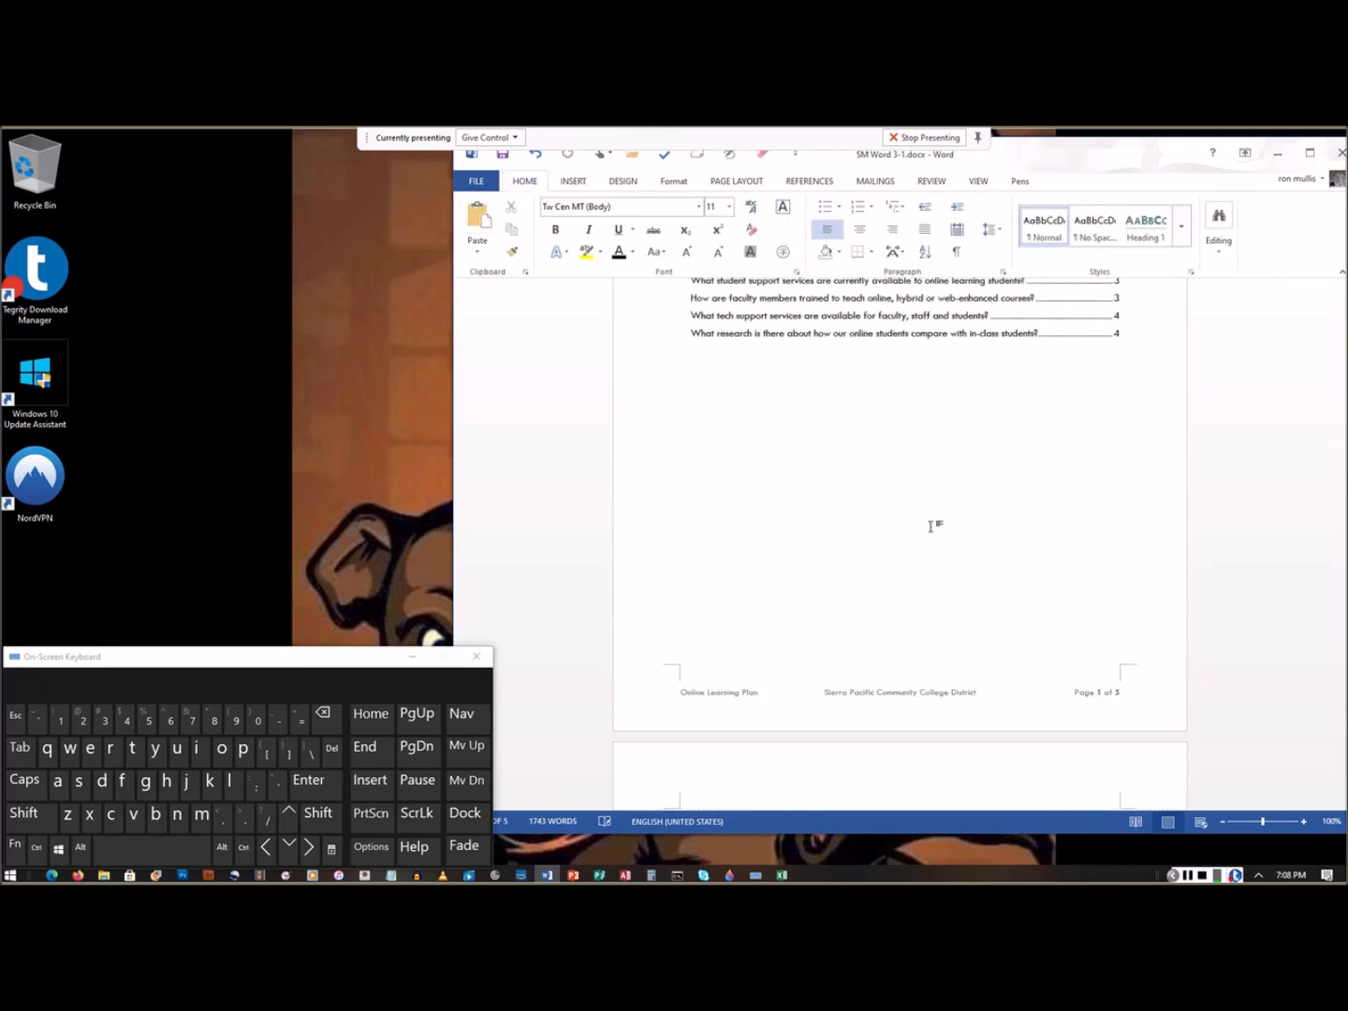
pyautogui.doubleClick(903, 696)
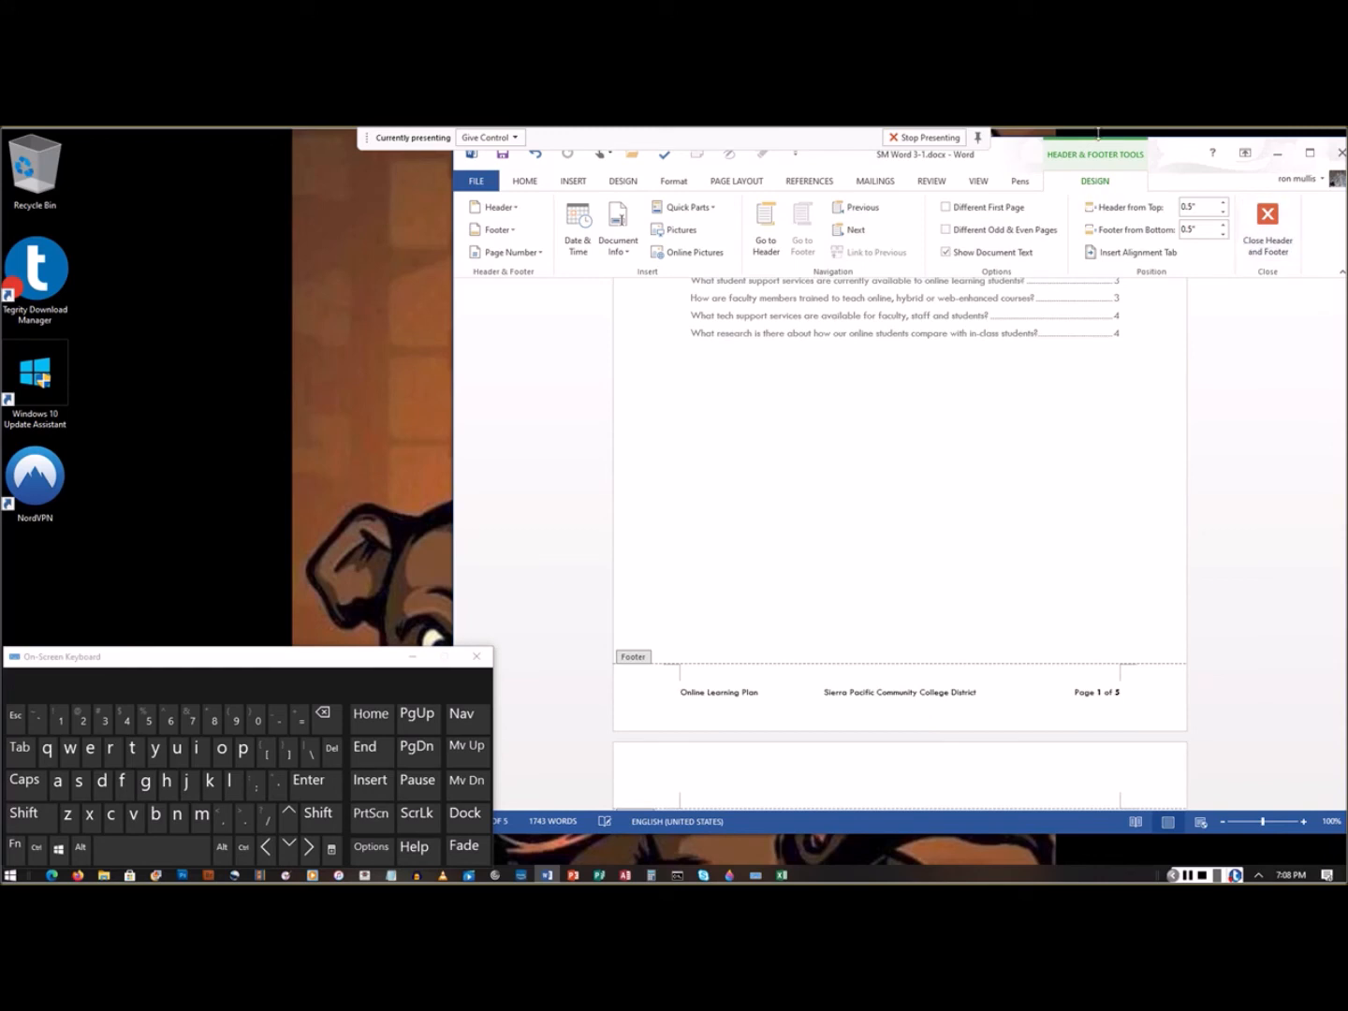
pyautogui.click(1269, 229)
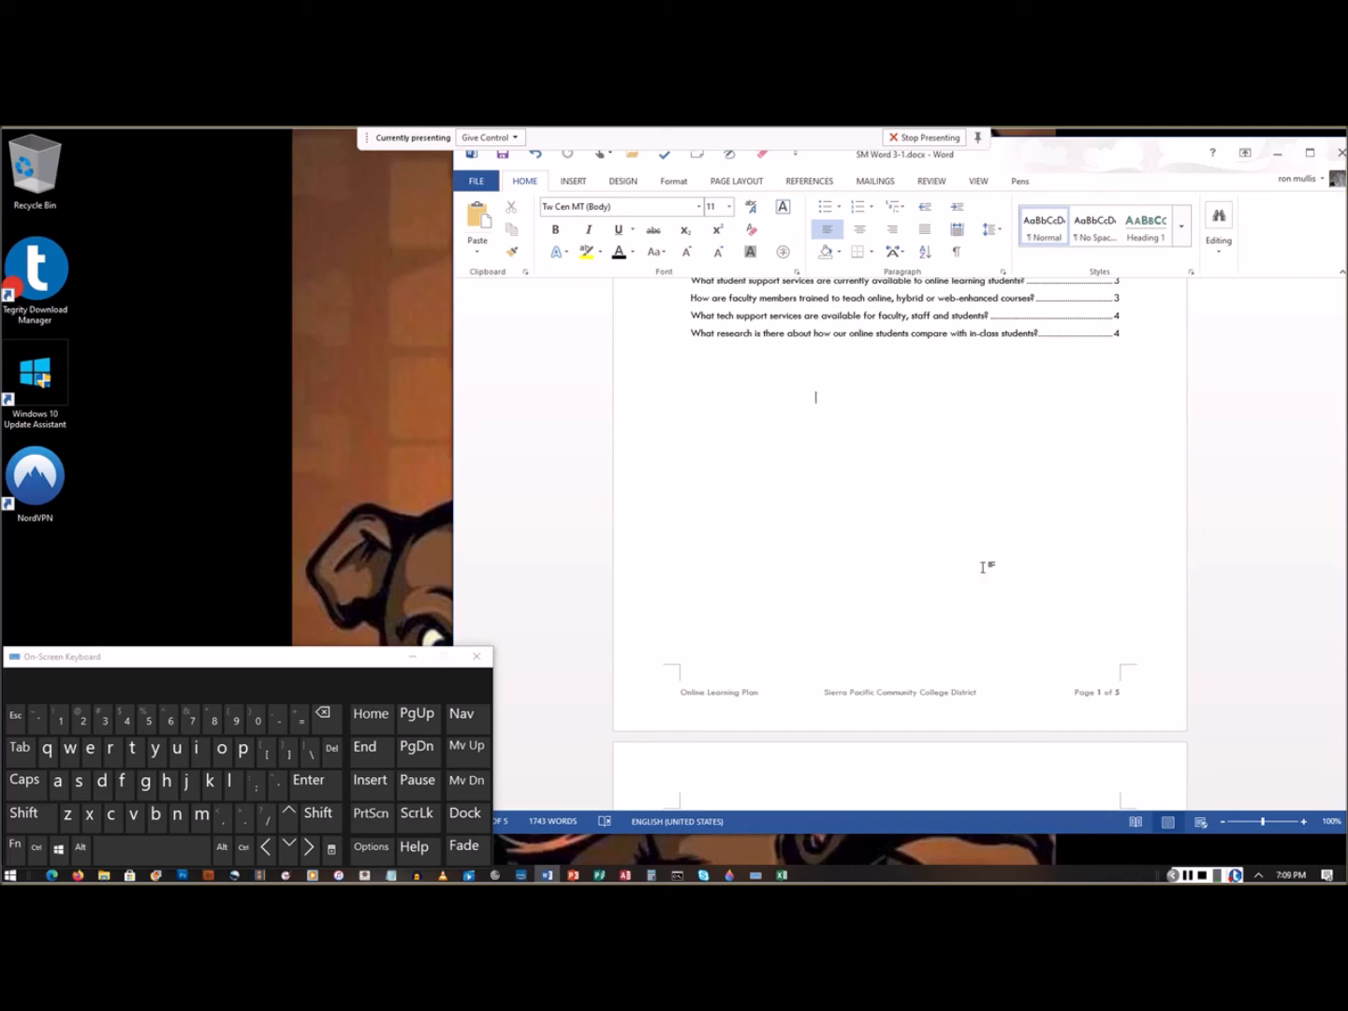
pyautogui.scroll(-6, 993, 544)
pyautogui.scroll(-4, 1015, 535)
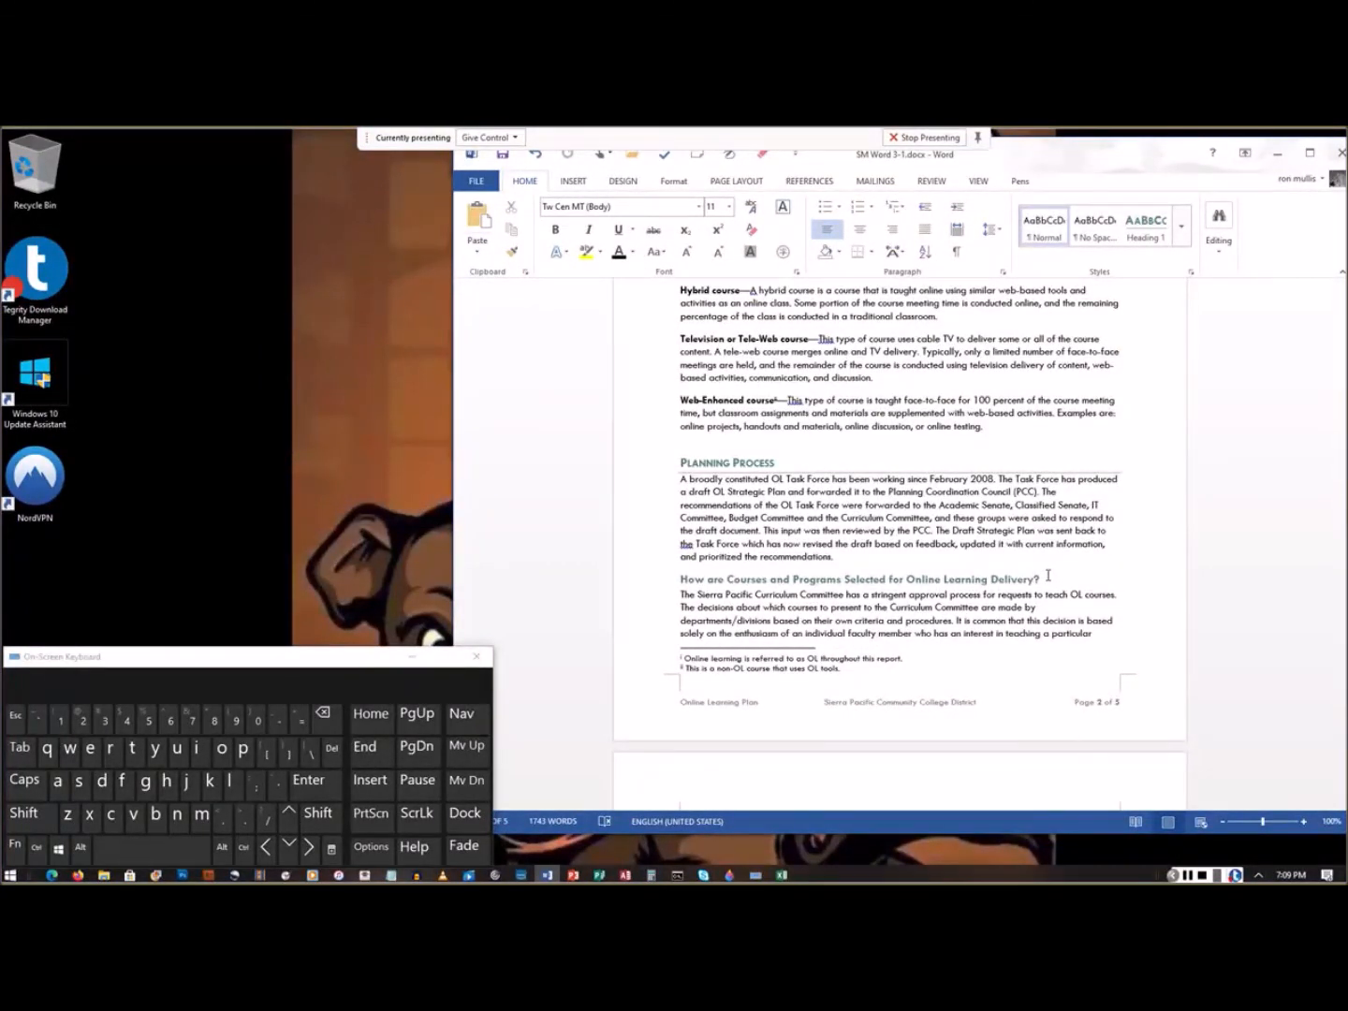
# Step: Insert a page break before the course-selection heading, then return to the document start
pyautogui.click(1051, 579)
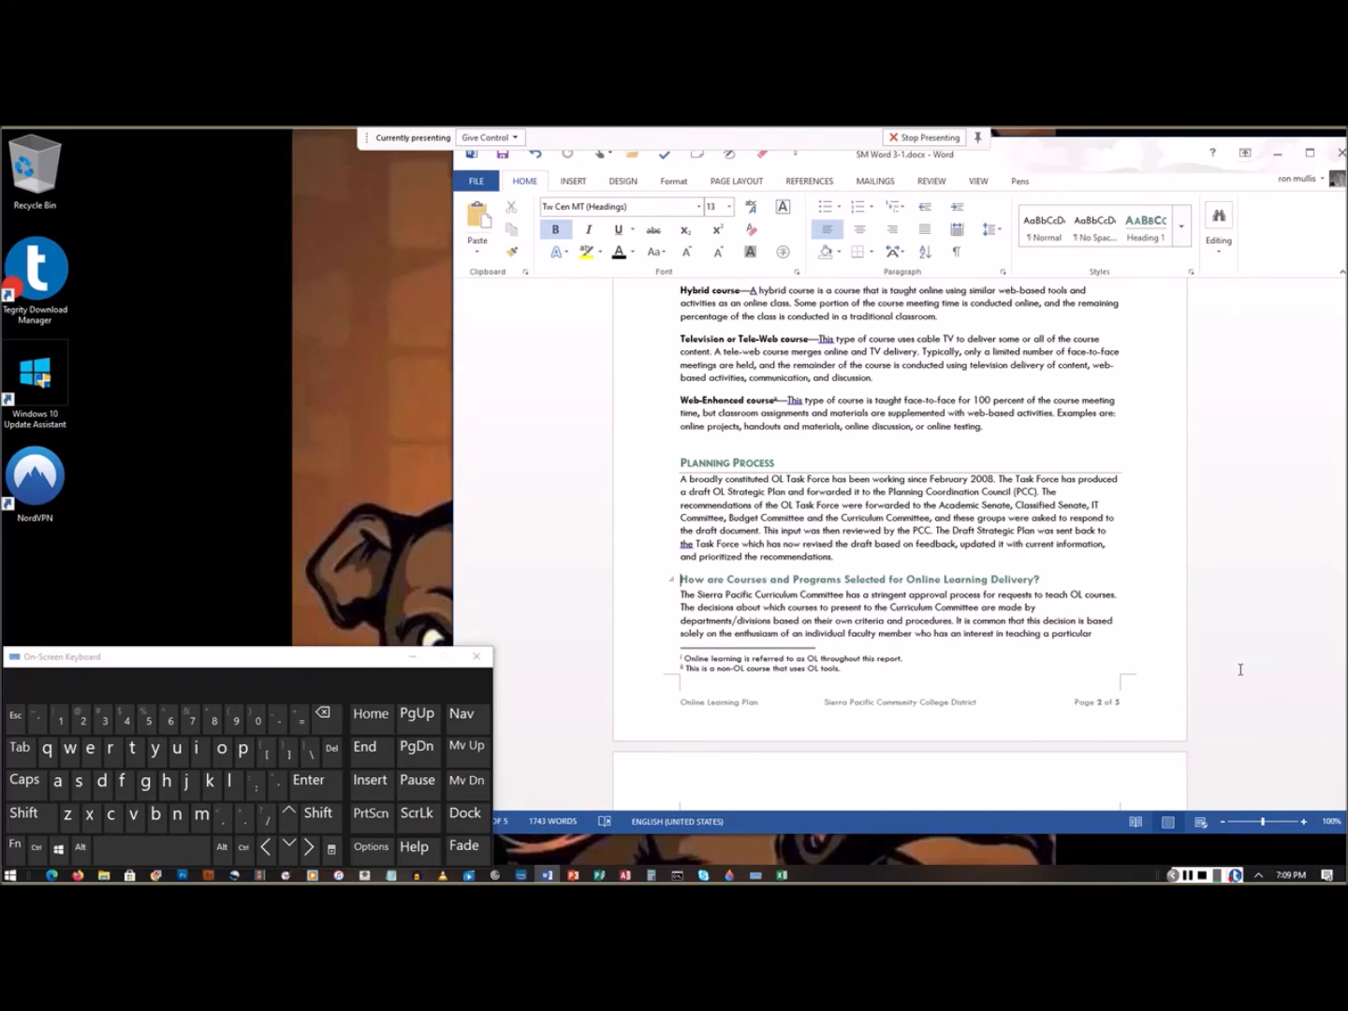
pyautogui.press('ctrl')
pyautogui.hotkey('ctrl', 'Return')
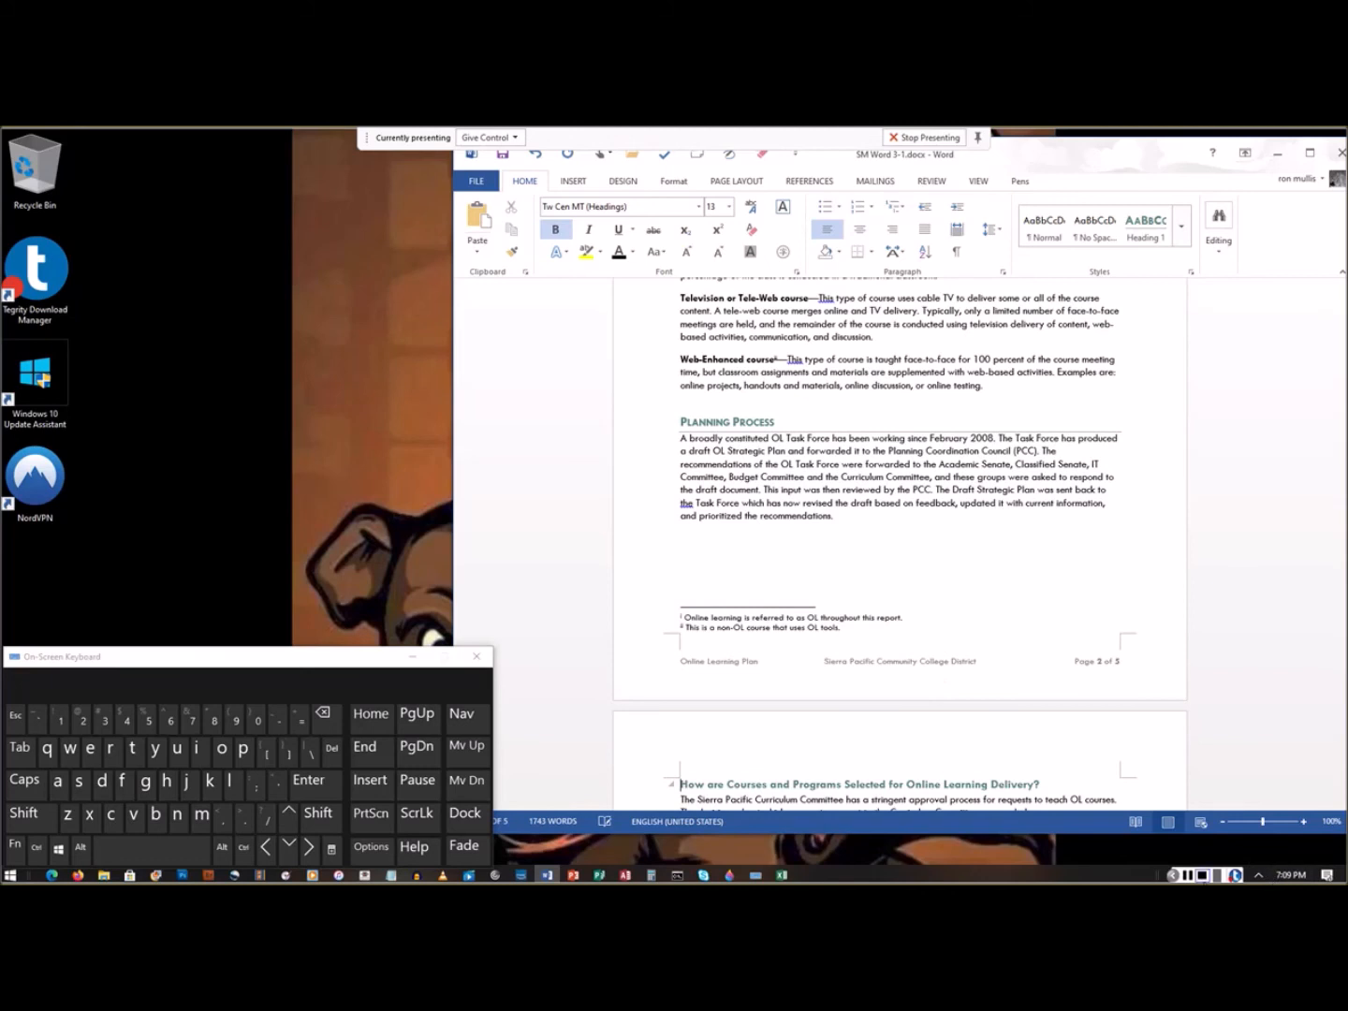
pyautogui.click(1187, 876)
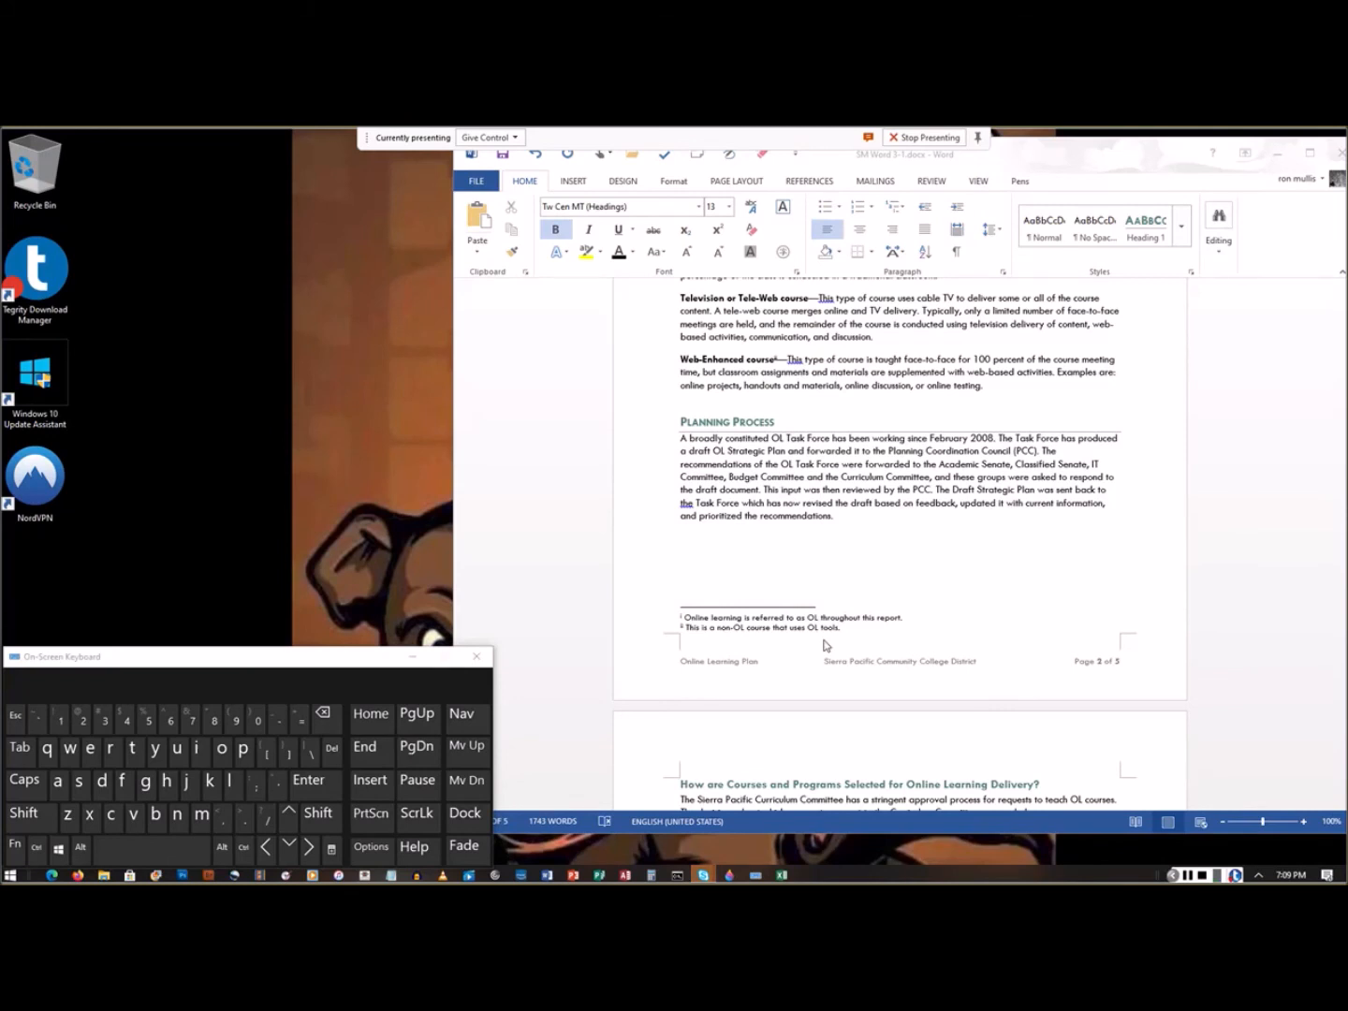
pyautogui.press('ctrl')
pyautogui.click(872, 554)
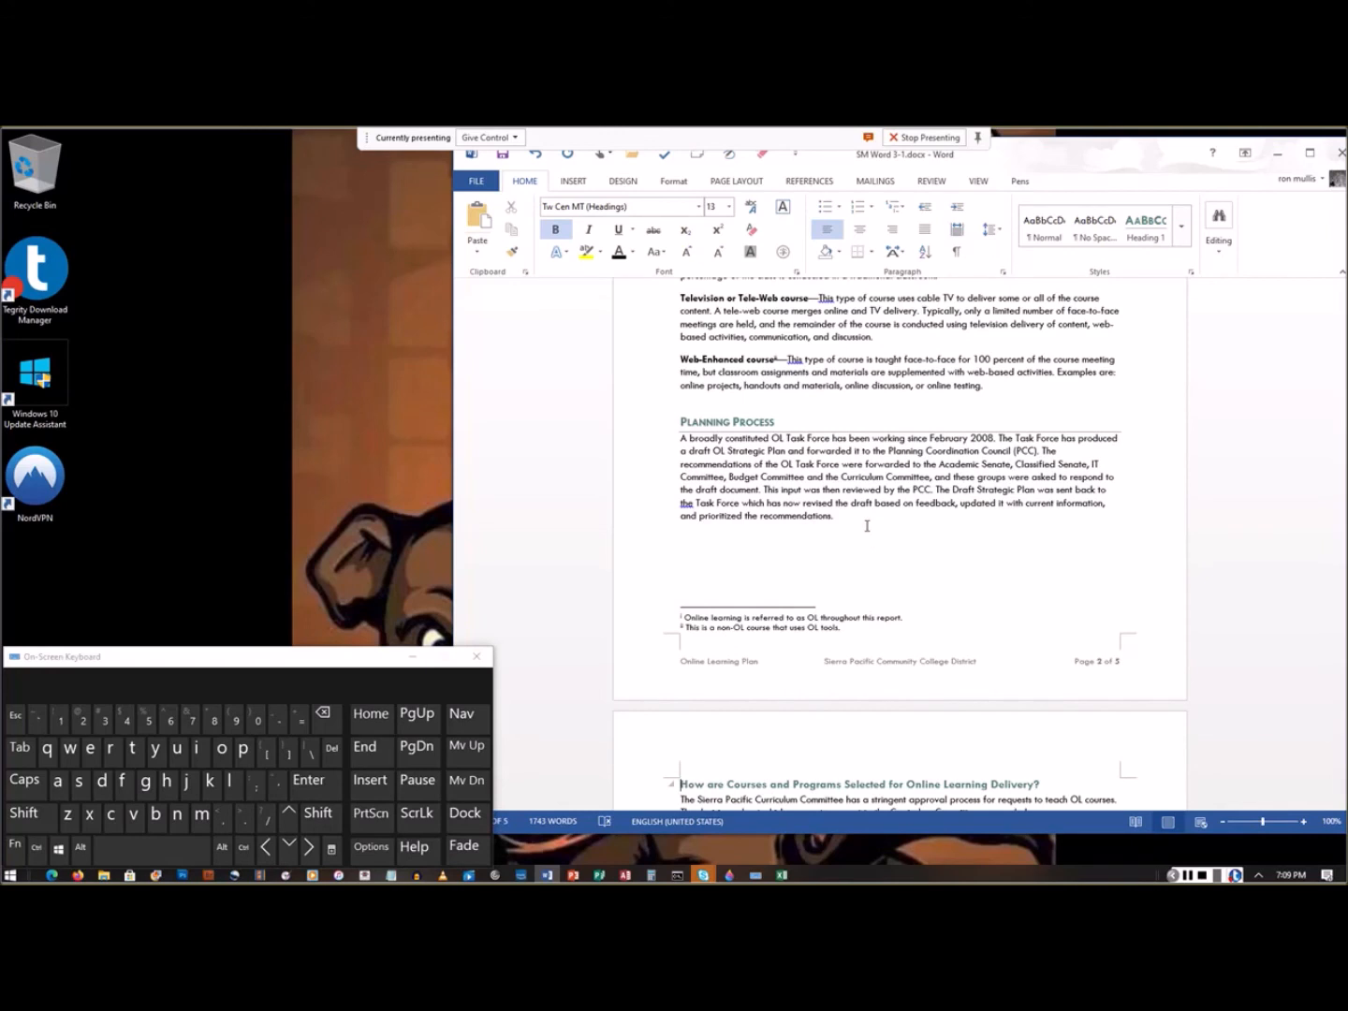
pyautogui.hotkey('ctrl', 'Home')
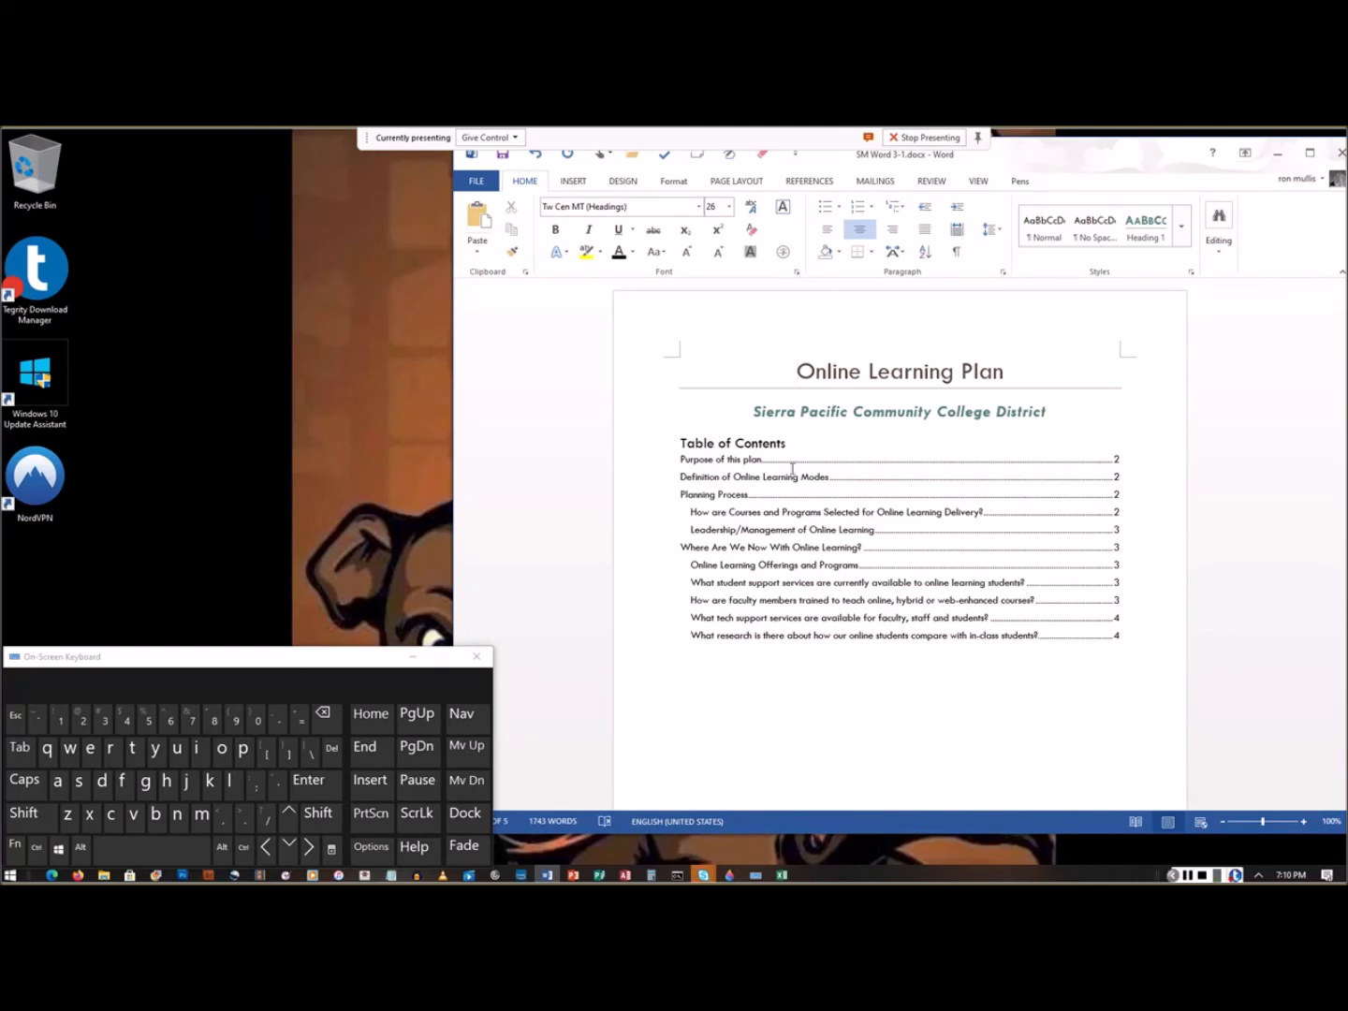
# Step: Add the Retrospect cover page with the Online Learning Plan title from the Cover Page gallery
pyautogui.click(580, 185)
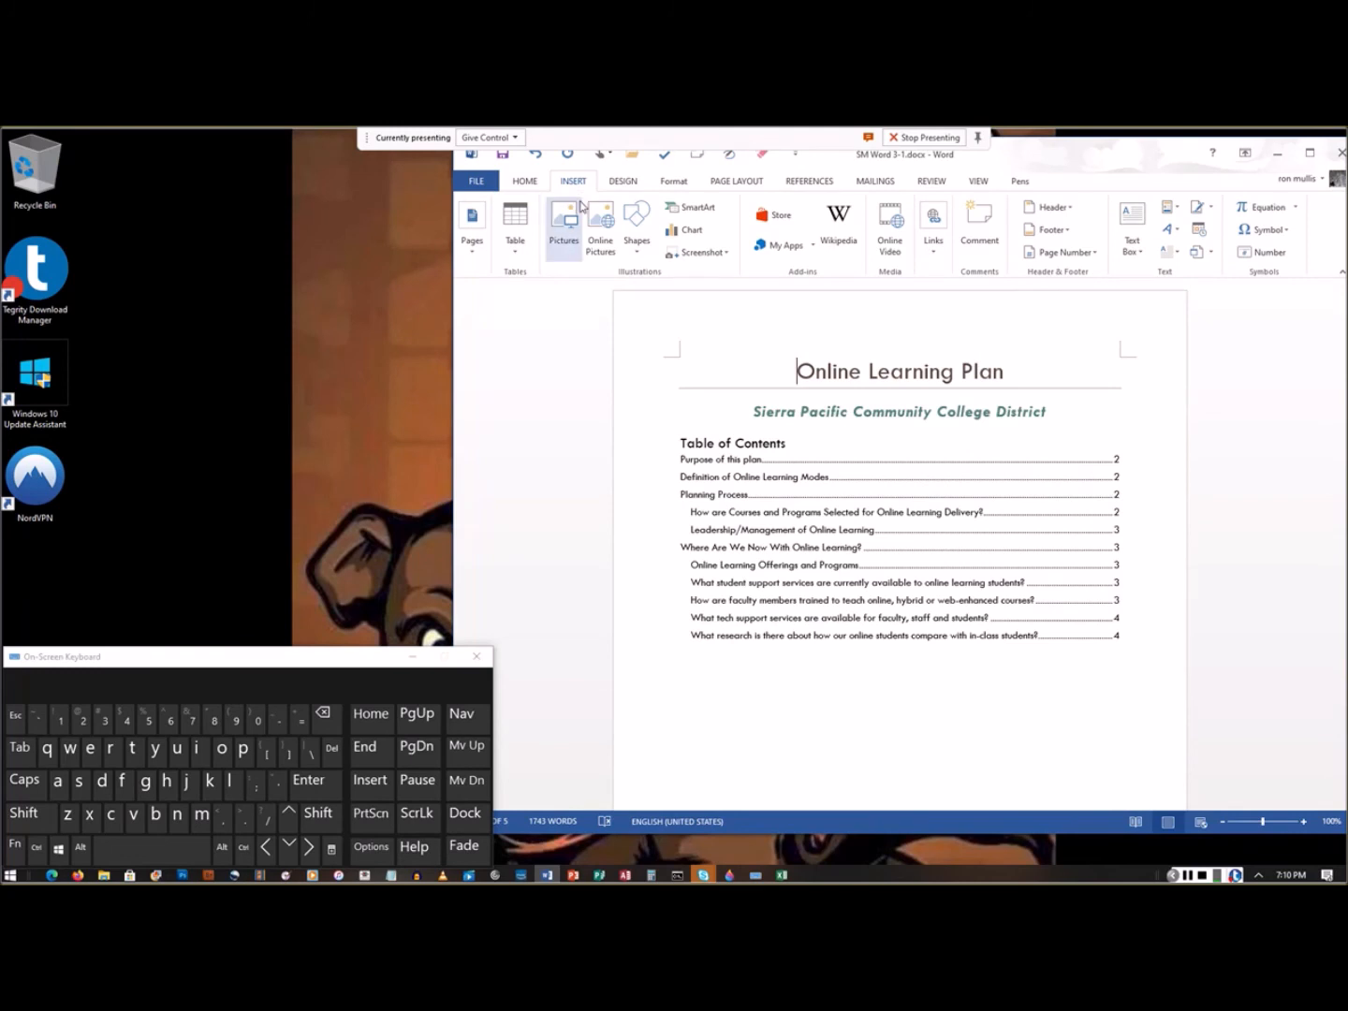
pyautogui.click(468, 252)
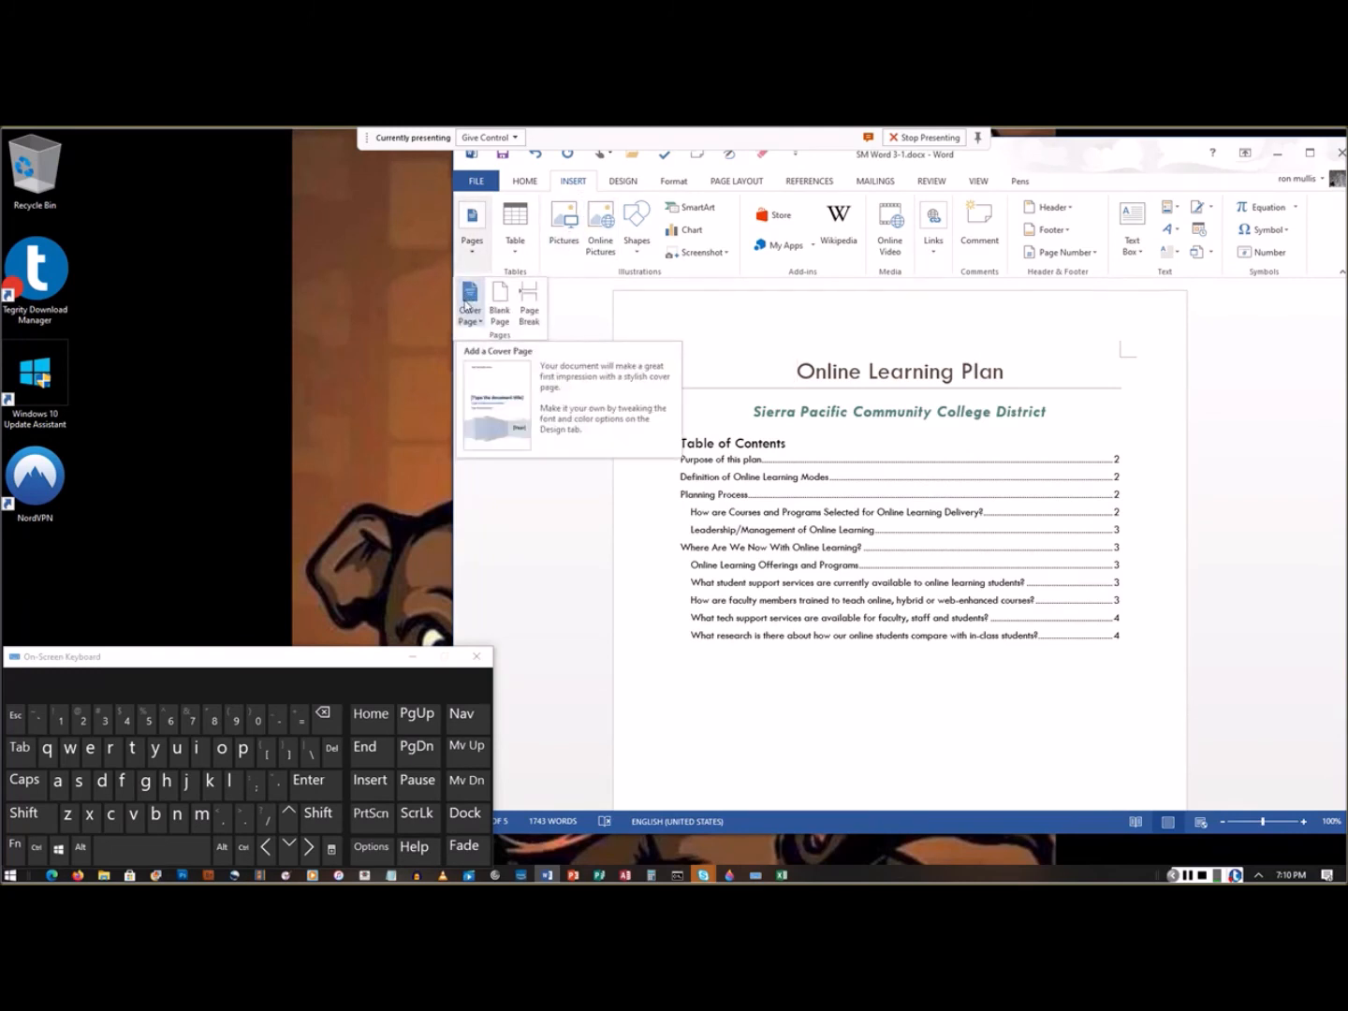
pyautogui.click(468, 301)
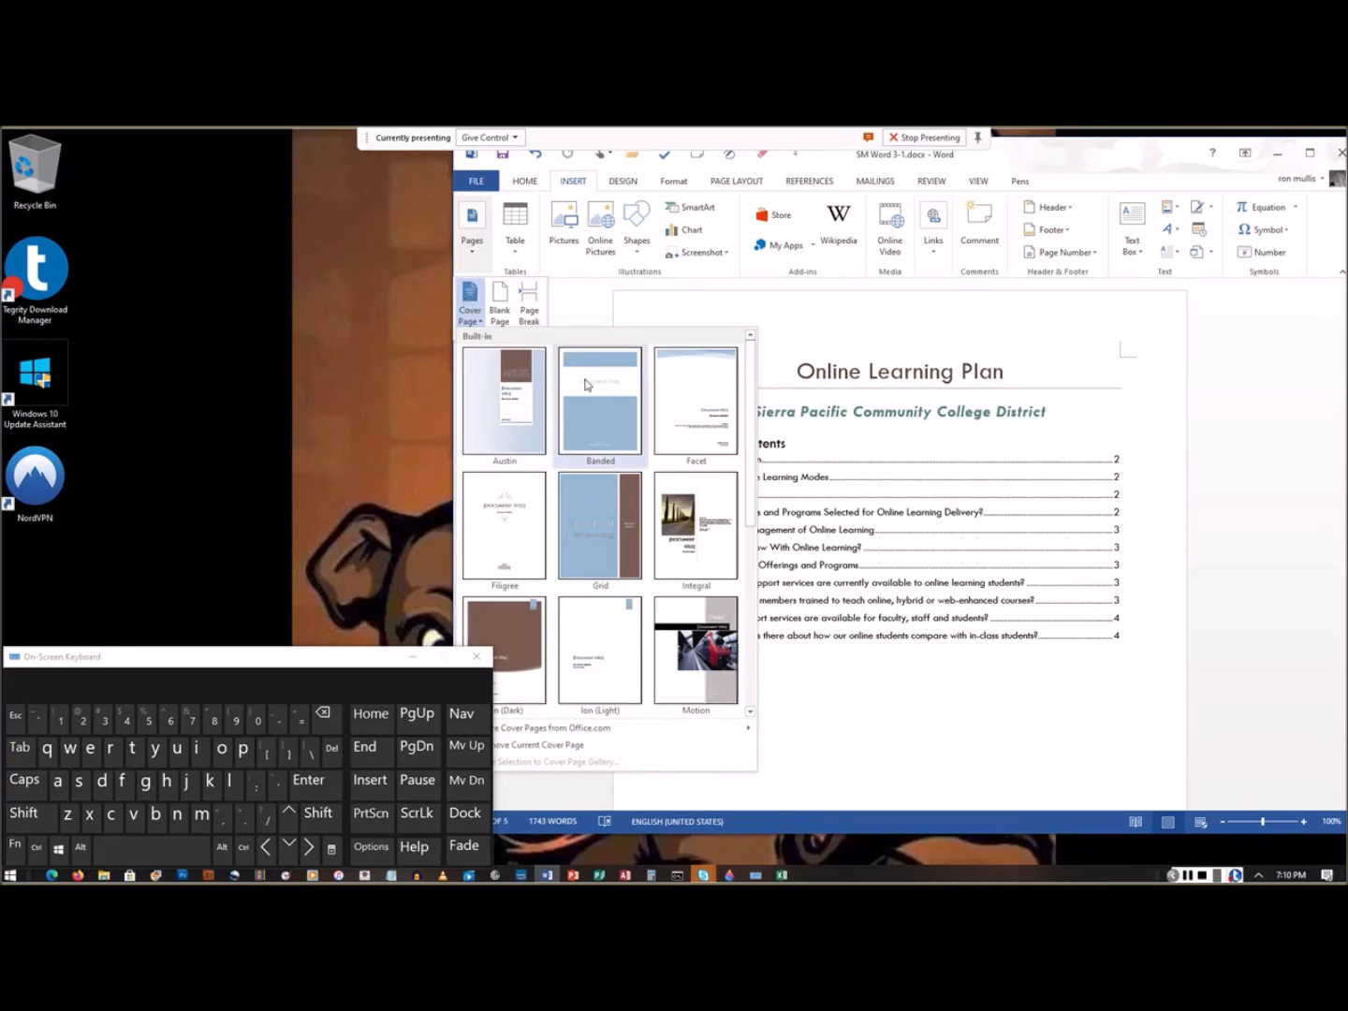
pyautogui.scroll(-3, 586, 384)
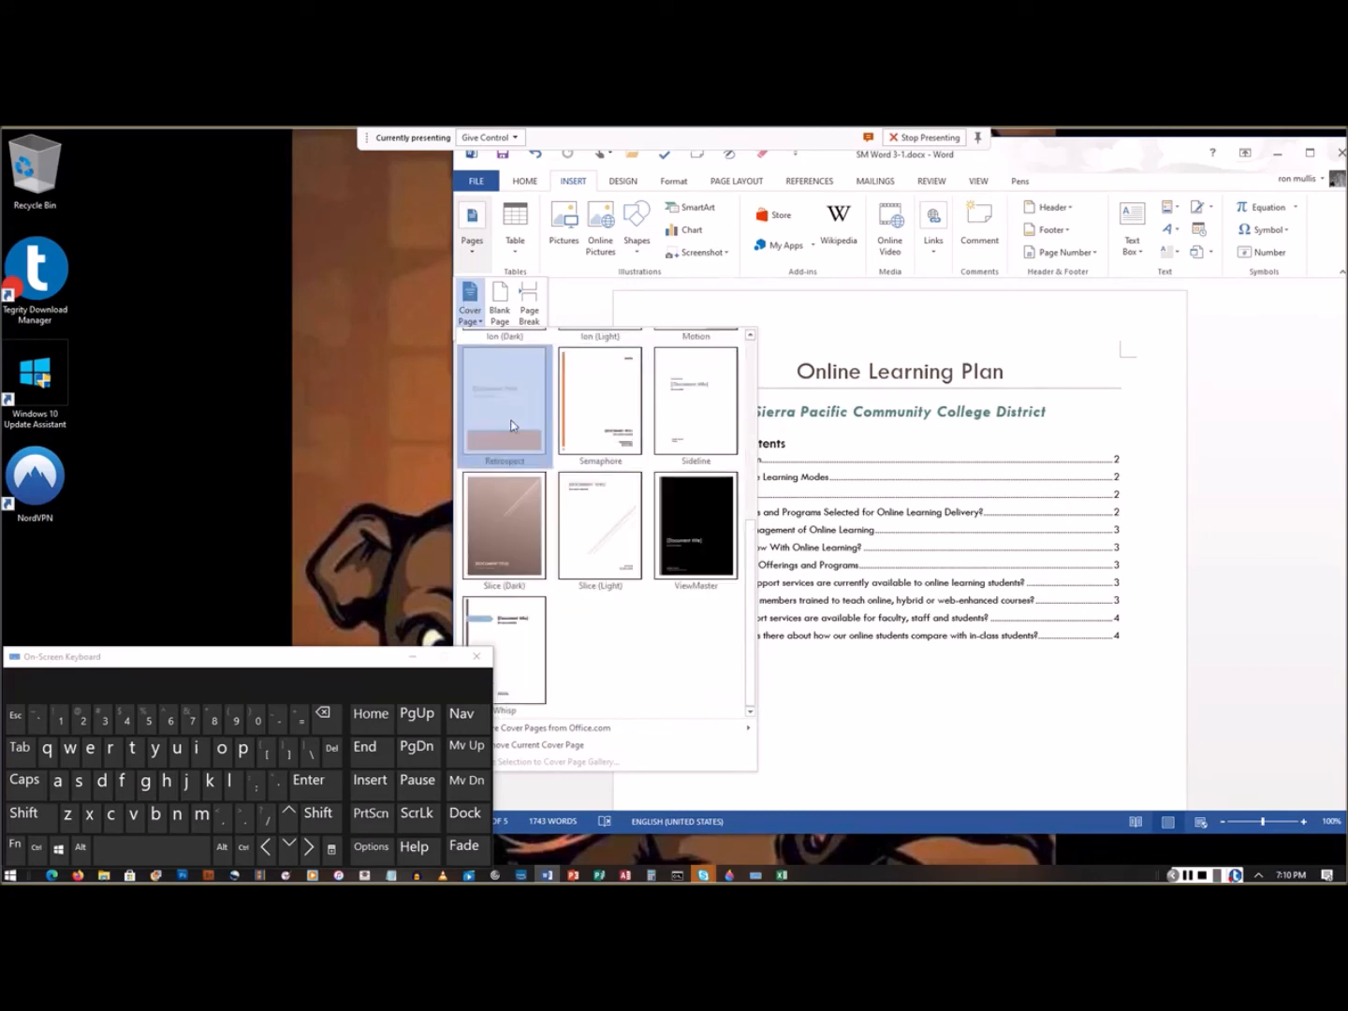
pyautogui.click(510, 426)
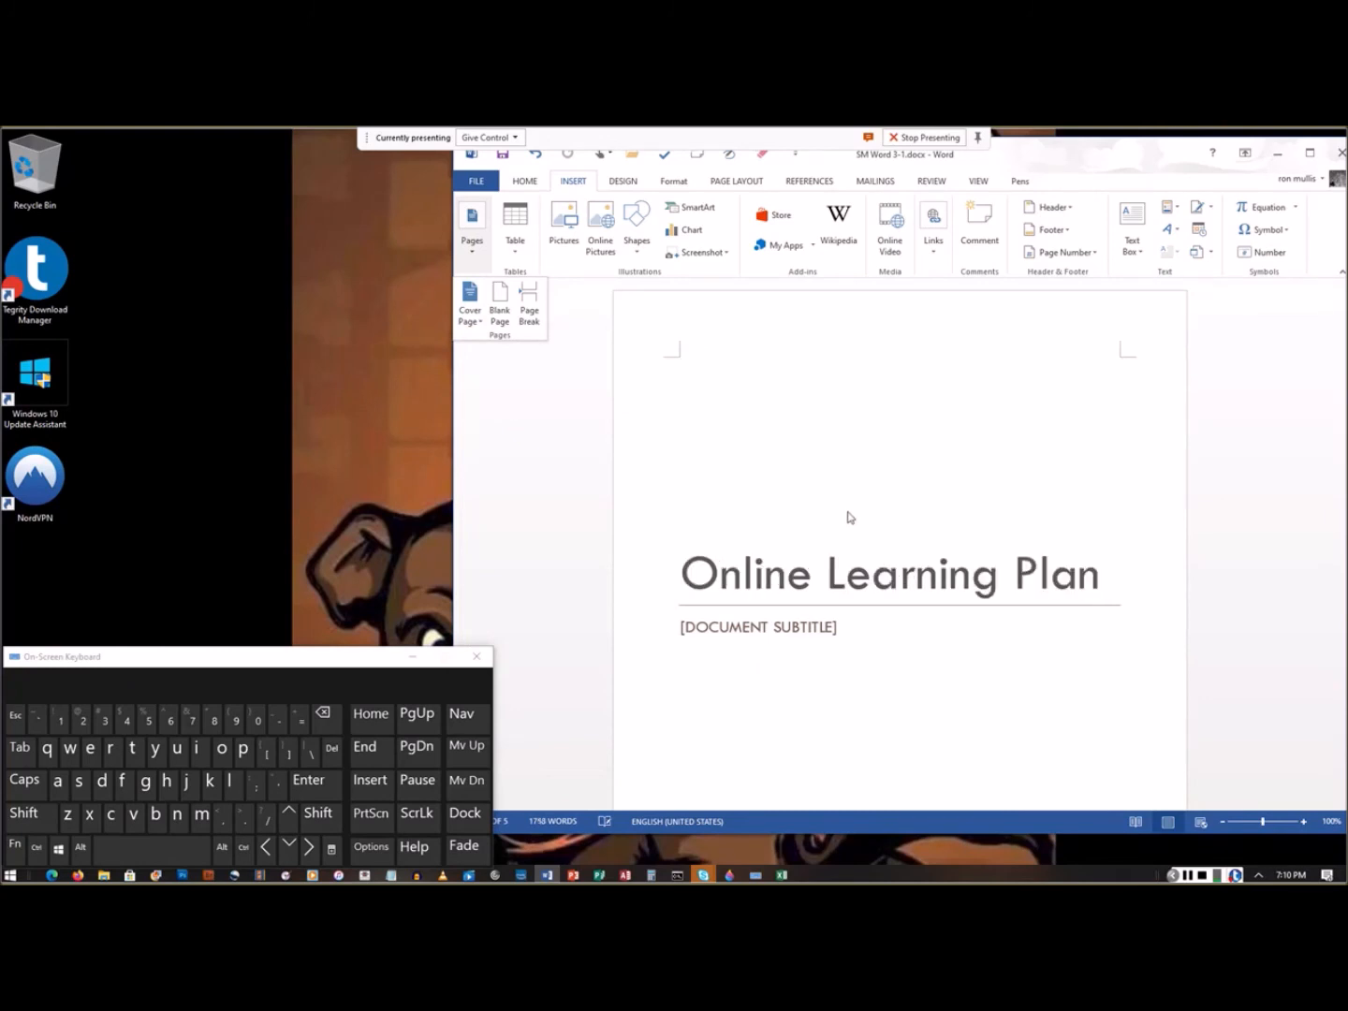
pyautogui.scroll(-8, 849, 518)
pyautogui.scroll(3, 849, 518)
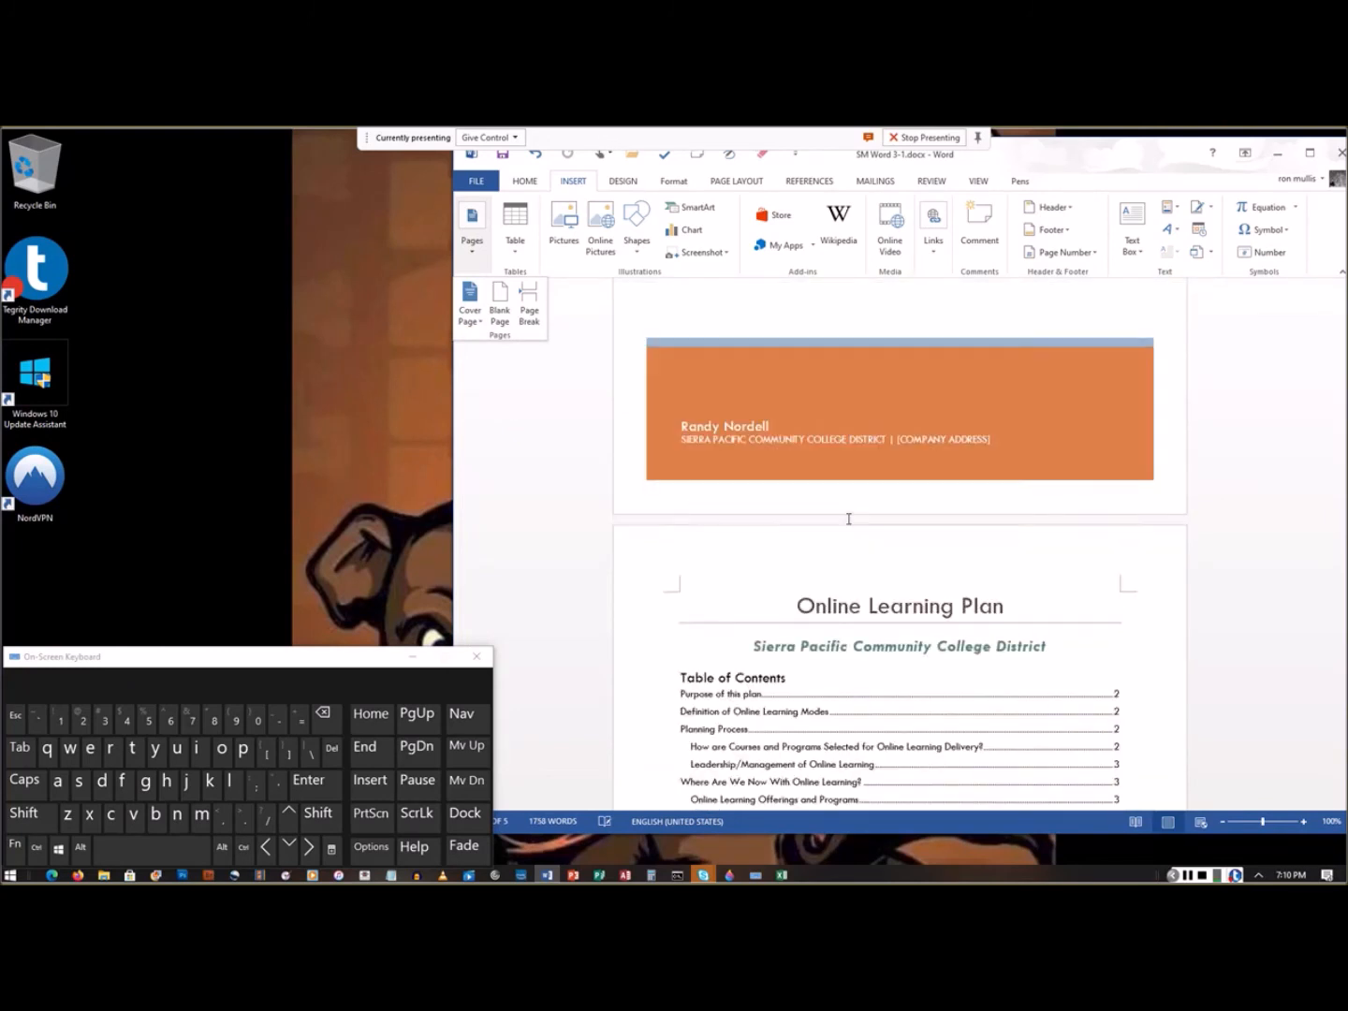
pyautogui.scroll(5, 849, 518)
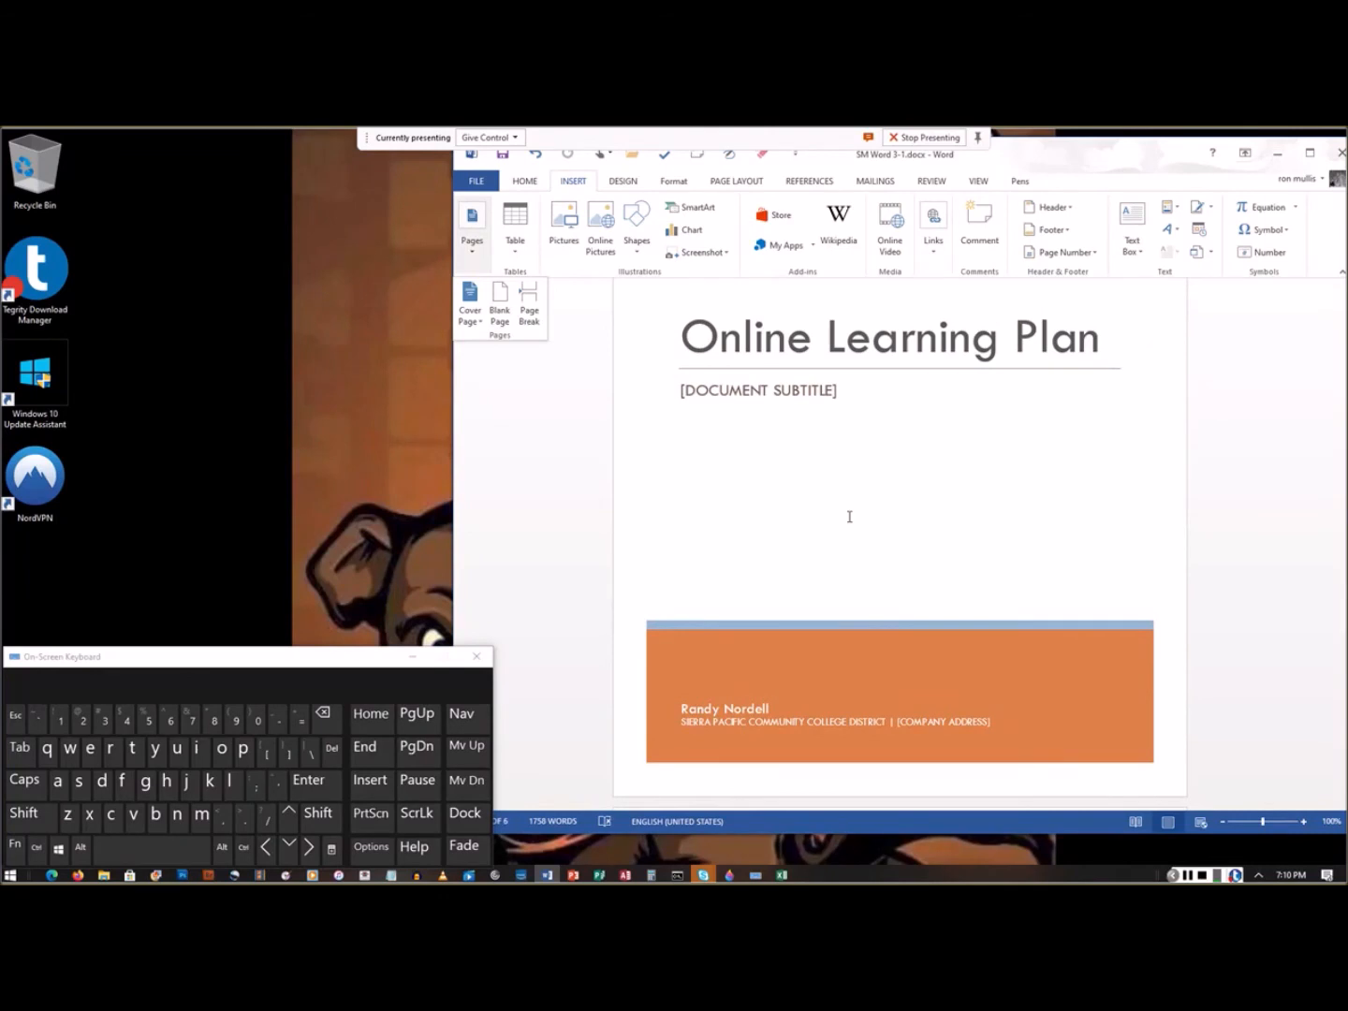
pyautogui.scroll(2, 849, 518)
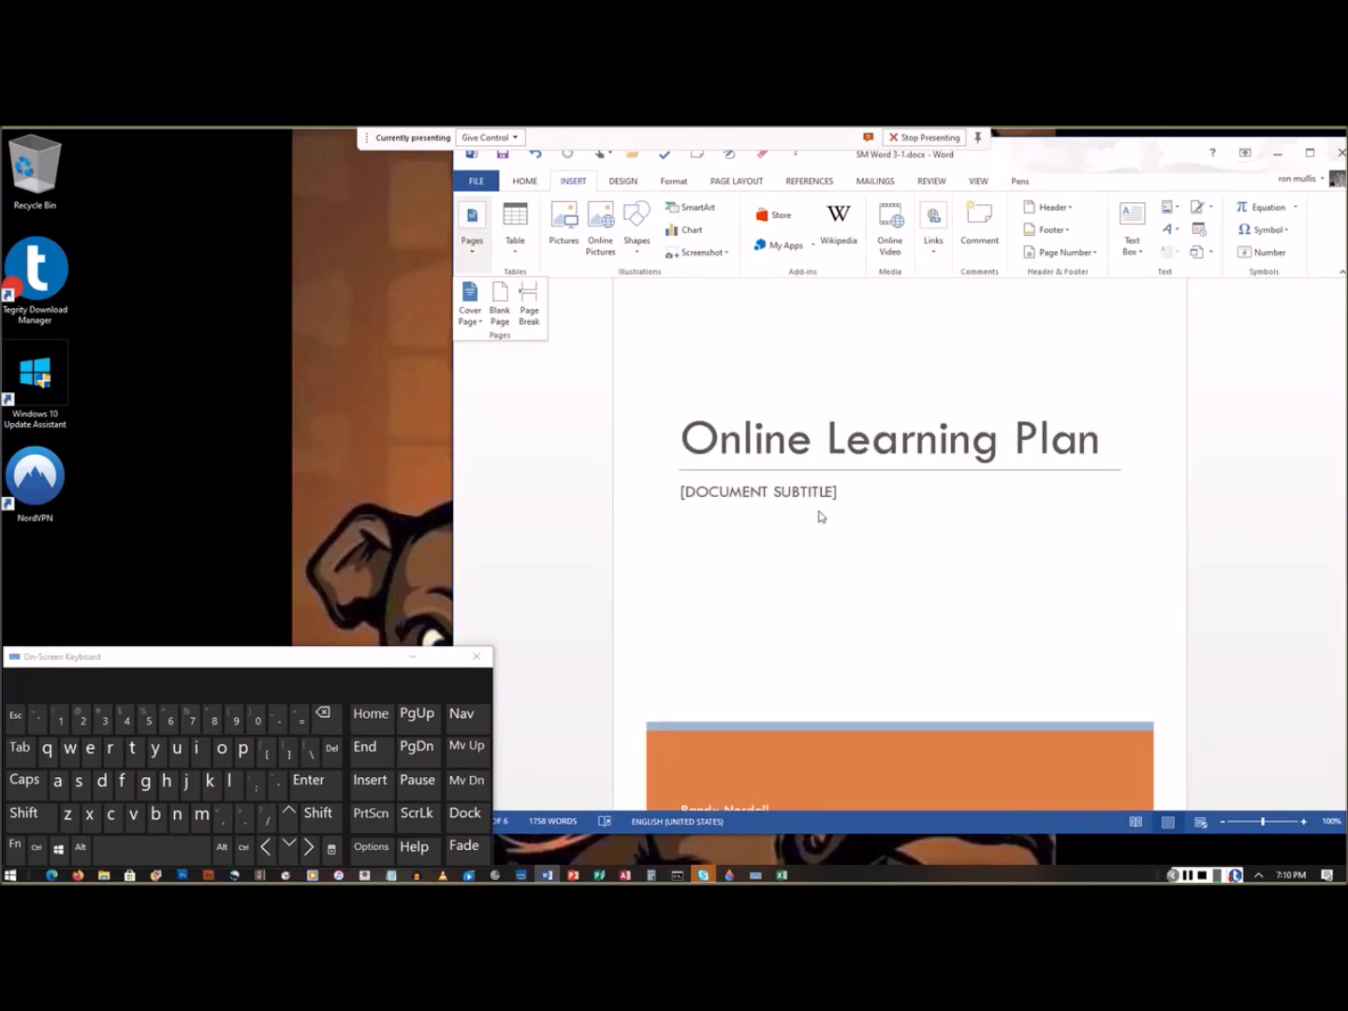